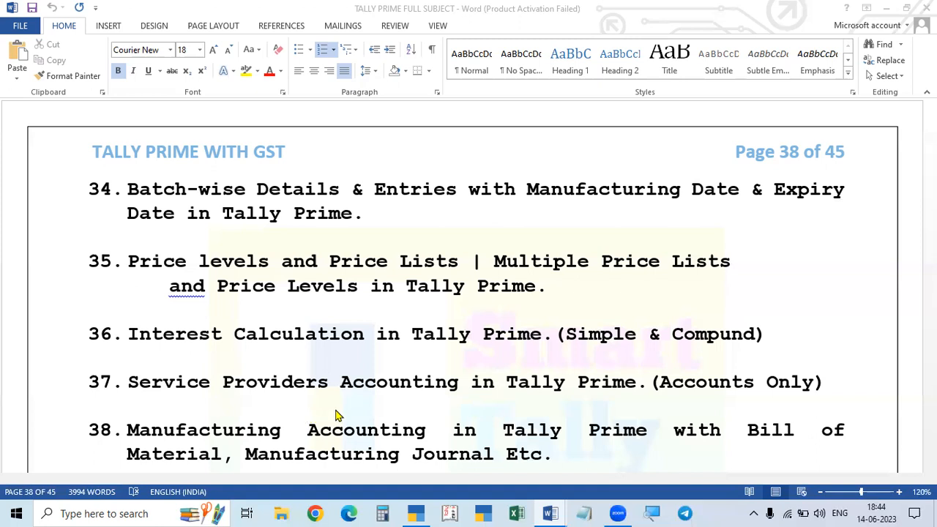
# Switch to TallyPrime, open voucher entry and list all voucher types, including the inactive ones.
pyautogui.click(415, 513)
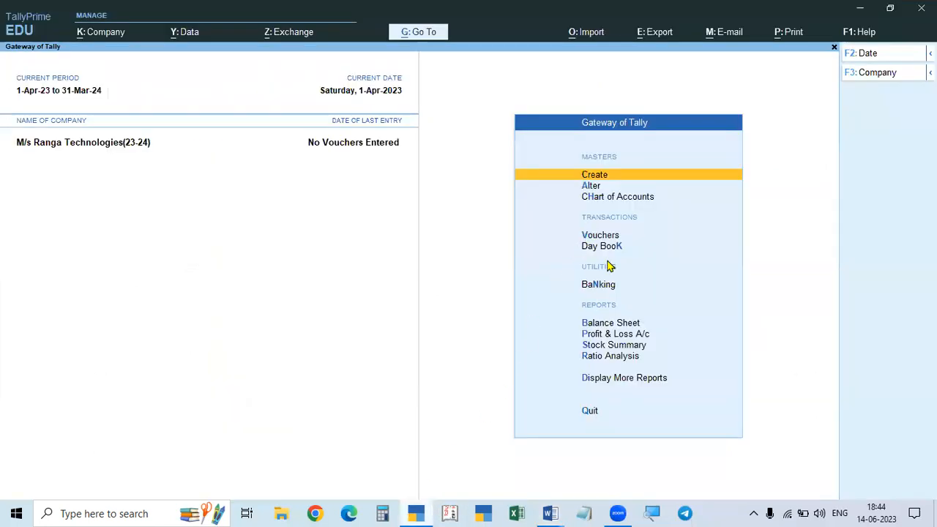
pyautogui.click(597, 236)
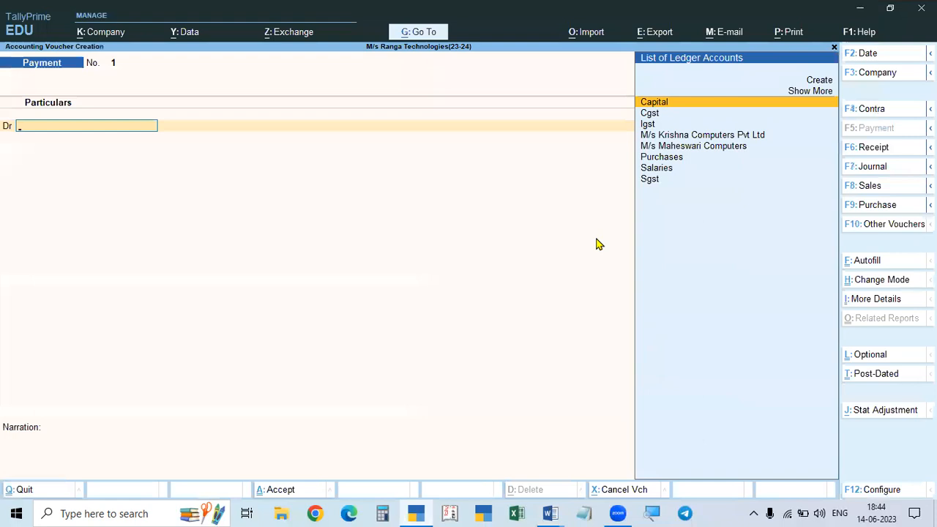
pyautogui.click(876, 227)
pyautogui.press('BackSpace')
pyautogui.press('Escape')
pyautogui.click(884, 229)
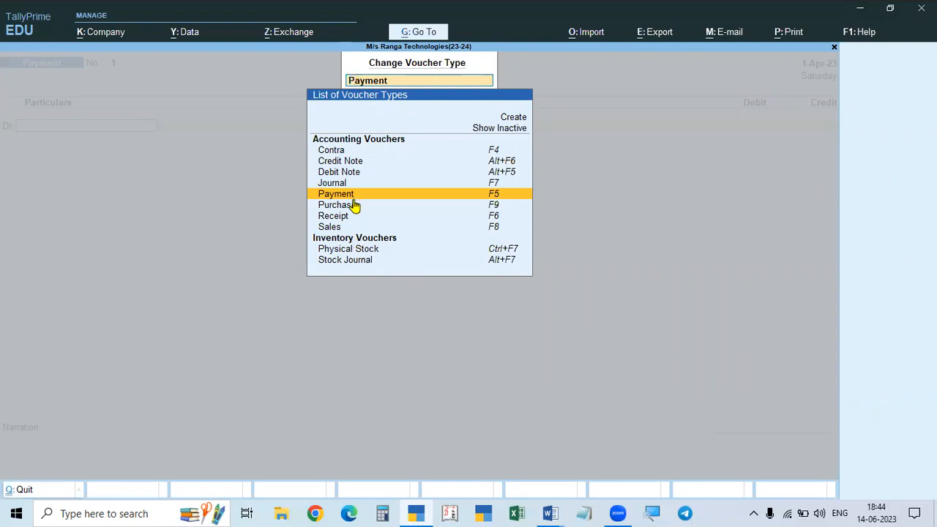
pyautogui.click(503, 133)
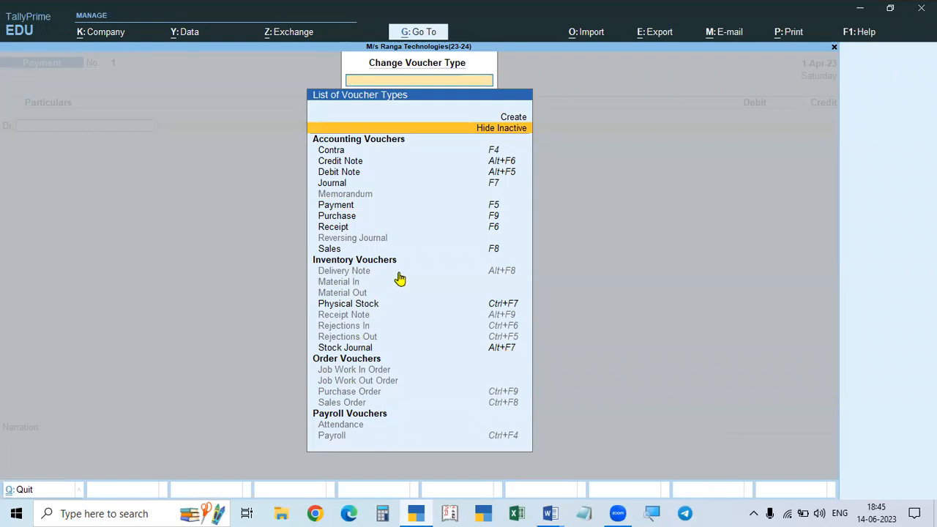
# Start a new voucher type named "Manufaturing Journal" without an alias.
pyautogui.click(514, 120)
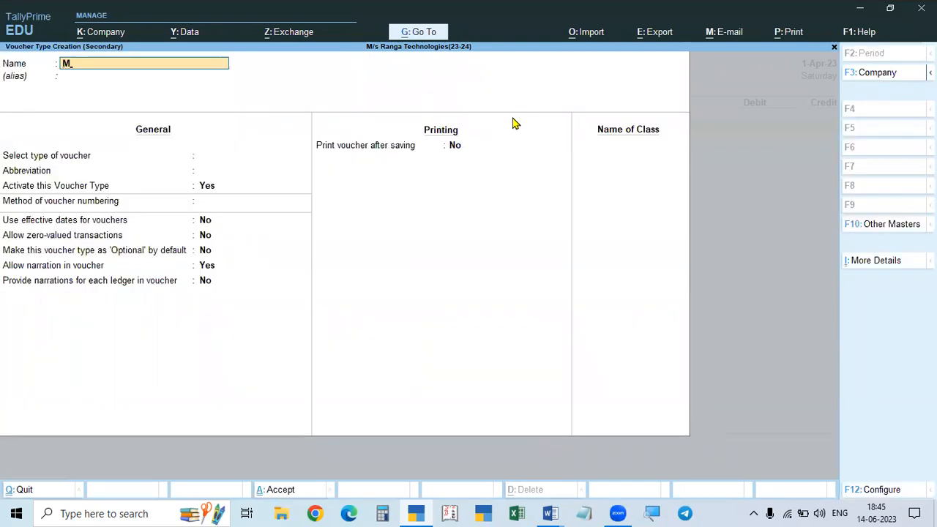
pyautogui.write('Manufaturing Journal')
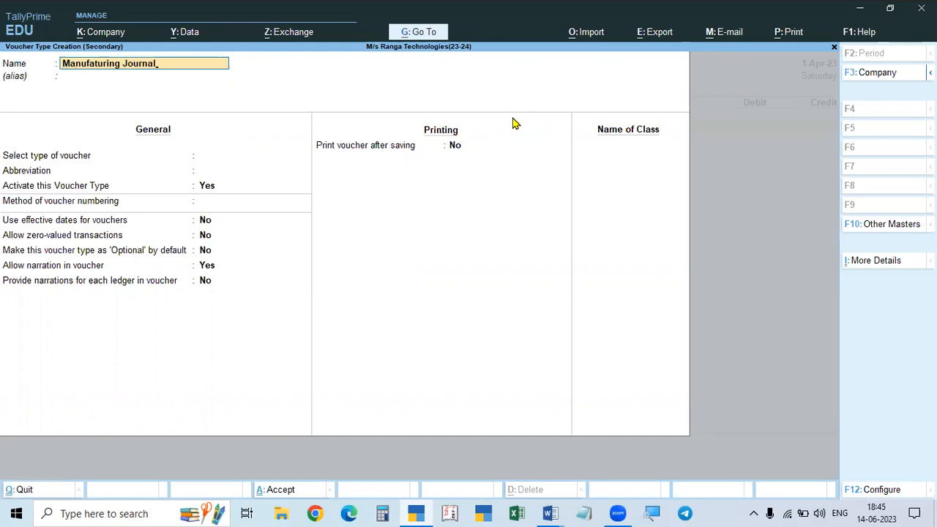
pyautogui.press('Return')
pyautogui.press('Return')
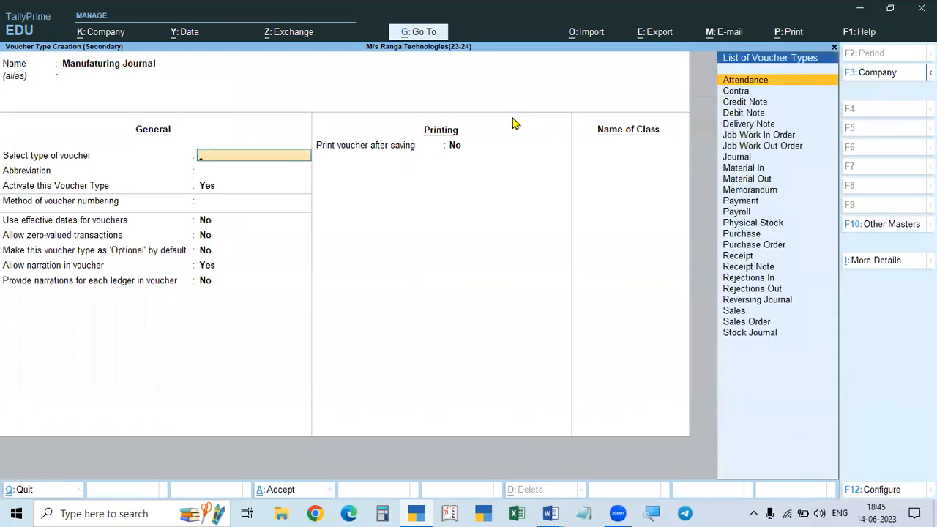
# Base the new voucher type on Stock Journal and keep the abbreviation Stk Jrnl.
pyautogui.press('Down')
pyautogui.press('Down')
pyautogui.press('Down')
pyautogui.press('Down')
pyautogui.press('Down')
pyautogui.press('Down')
pyautogui.press('Down')
pyautogui.press('Down')
pyautogui.press('Down')
pyautogui.press('Down')
pyautogui.press('Down')
pyautogui.press('Down')
pyautogui.press('Down')
pyautogui.press('Down')
pyautogui.press('Down')
pyautogui.press('Down')
pyautogui.press('Down')
pyautogui.press('Down')
pyautogui.press('Down')
pyautogui.press('Down')
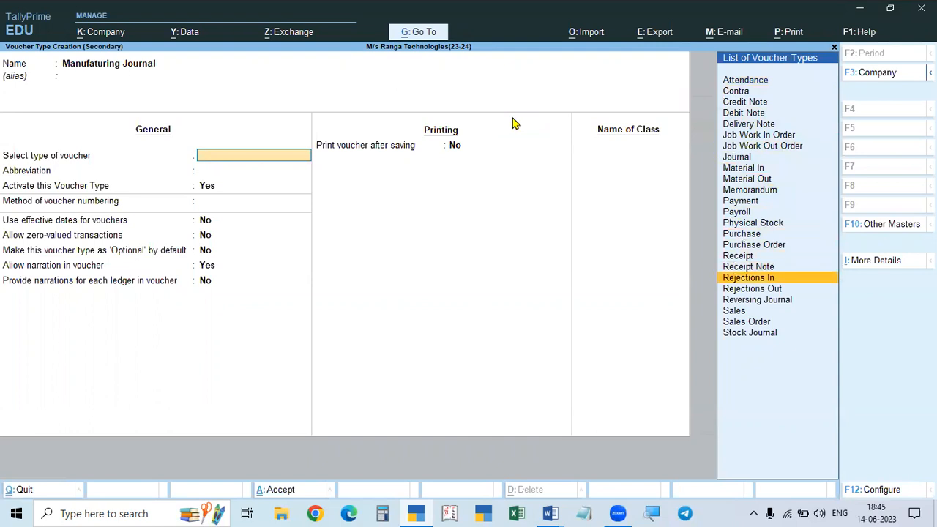
pyautogui.press('Down')
pyautogui.press('Down')
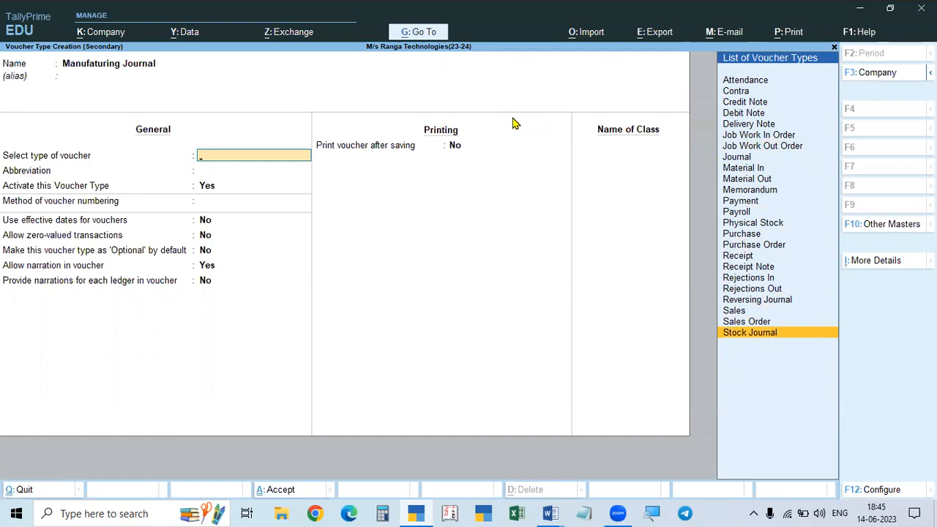
pyautogui.press('Return')
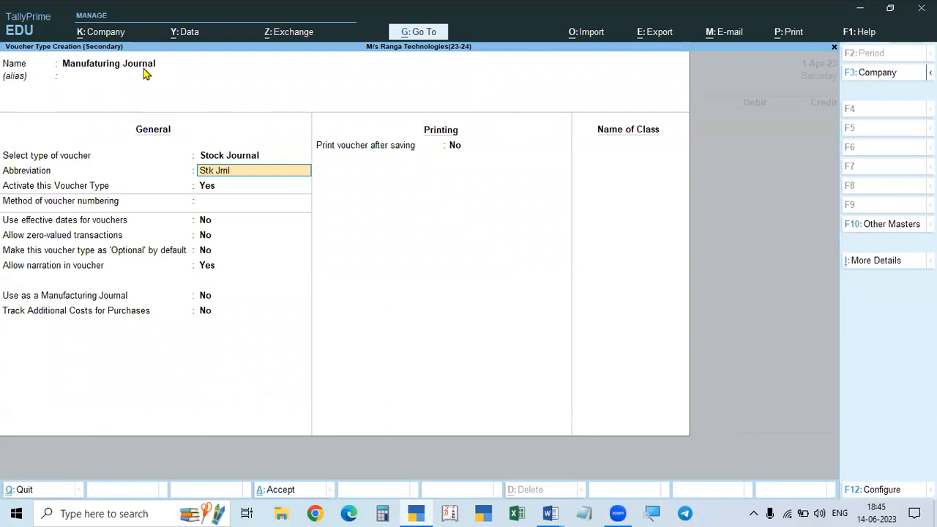
pyautogui.click(244, 155)
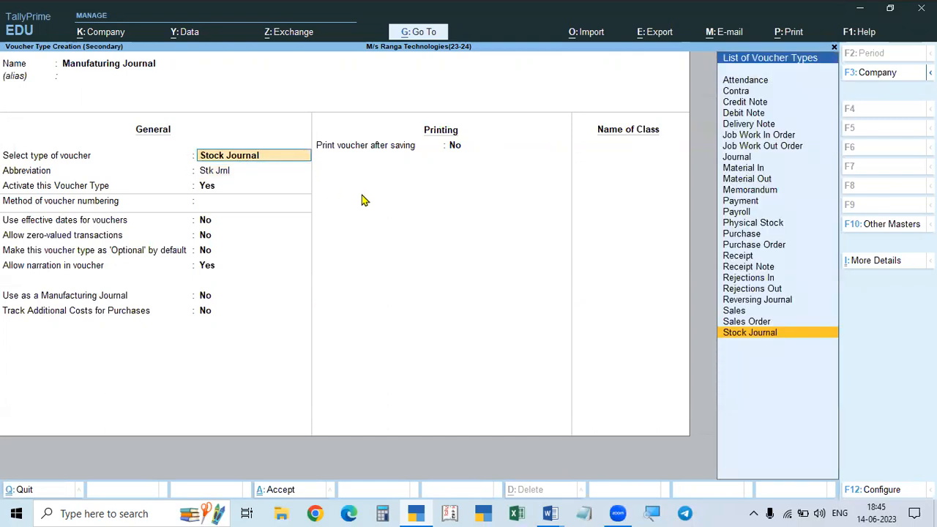
pyautogui.press('Return')
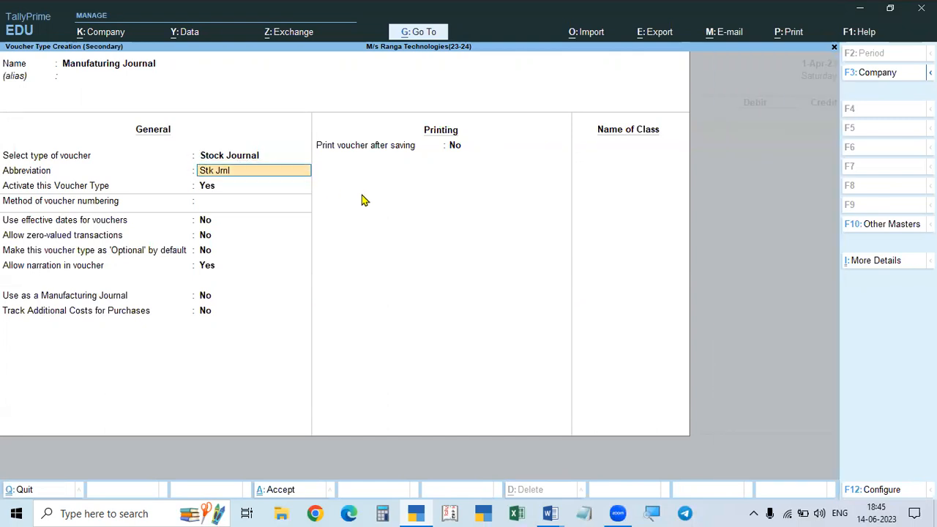
pyautogui.press('Return')
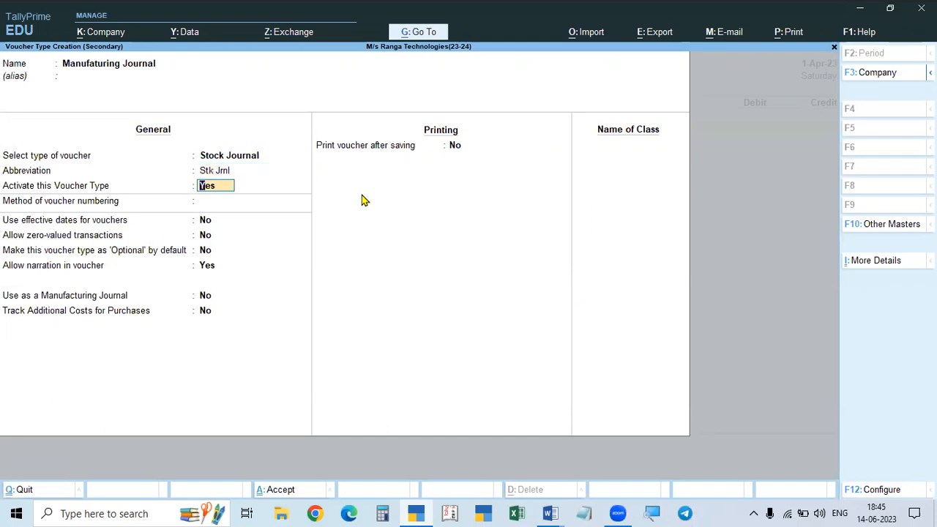
# Keep the voucher type active with automatic numbering, set Use as a Manufacturing Journal to Yes, and save it.
pyautogui.press('Return')
pyautogui.press('Return')
pyautogui.press('Return')
pyautogui.press('Return')
pyautogui.press('Return')
pyautogui.press('Return')
pyautogui.press('Return')
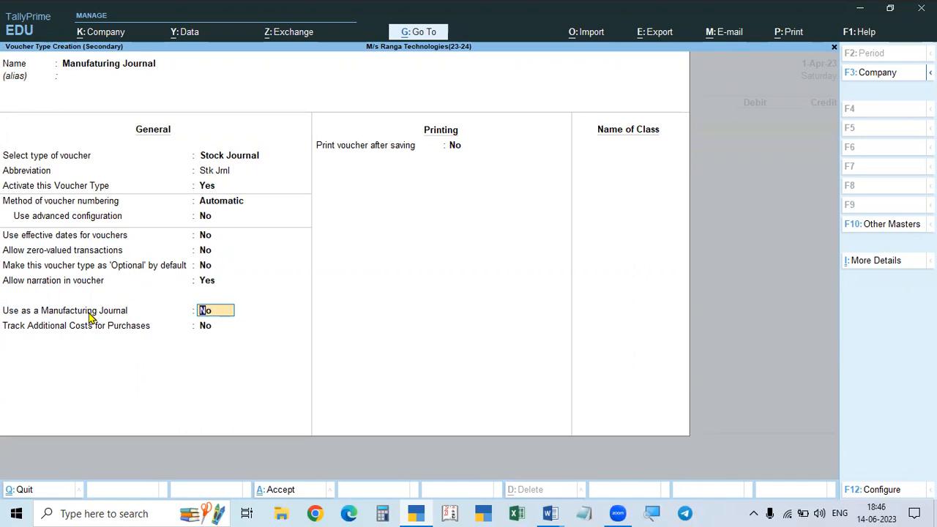
pyautogui.press('Return')
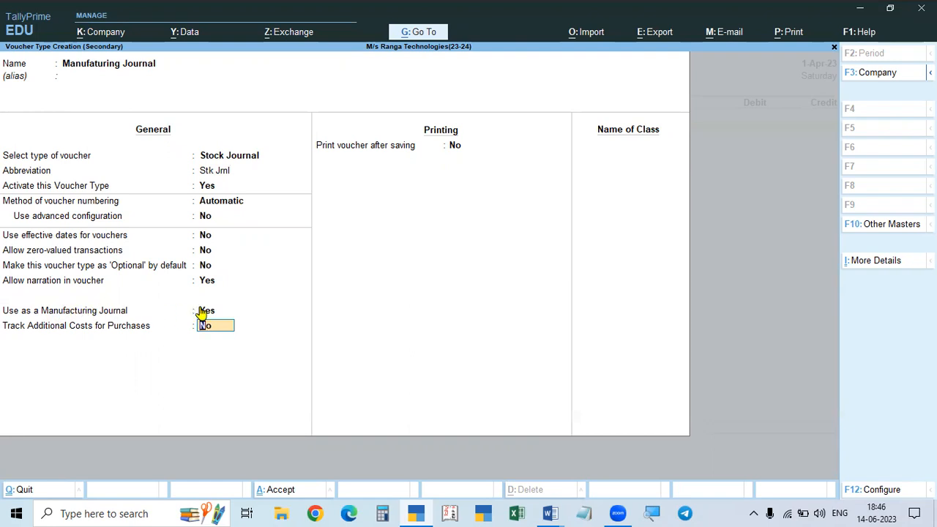
pyautogui.hotkey('ctrl', 'a')
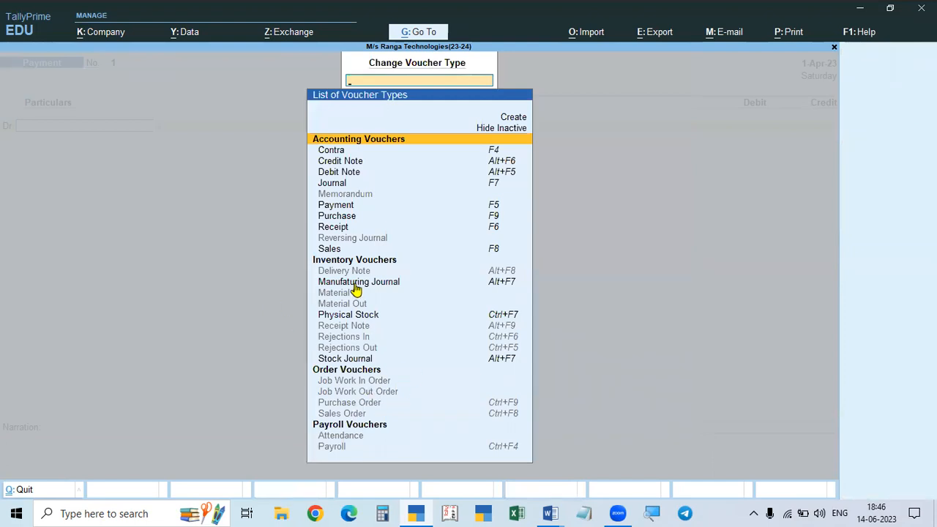
# Check the list of active voucher types for the new manufacturing journal and return to voucher entry.
pyautogui.press('Escape')
pyautogui.click(896, 225)
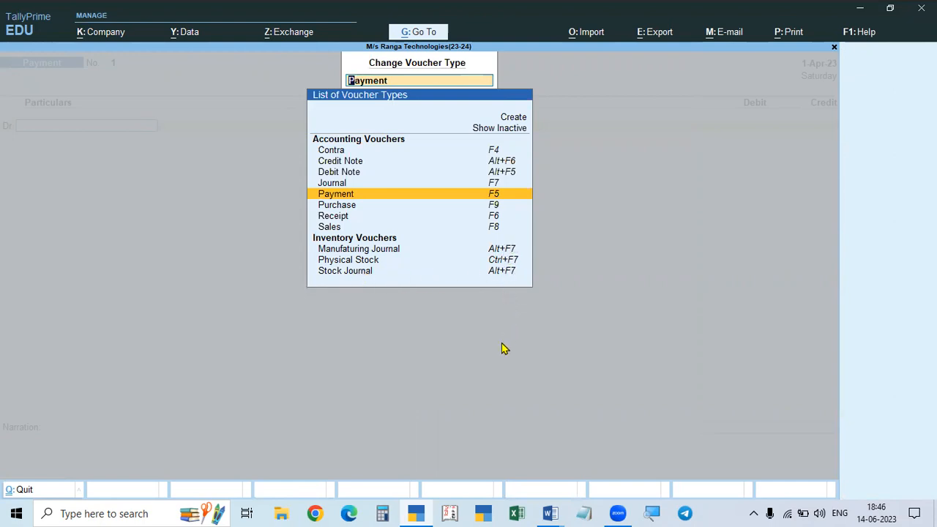
pyautogui.press('Escape')
pyautogui.press('Escape')
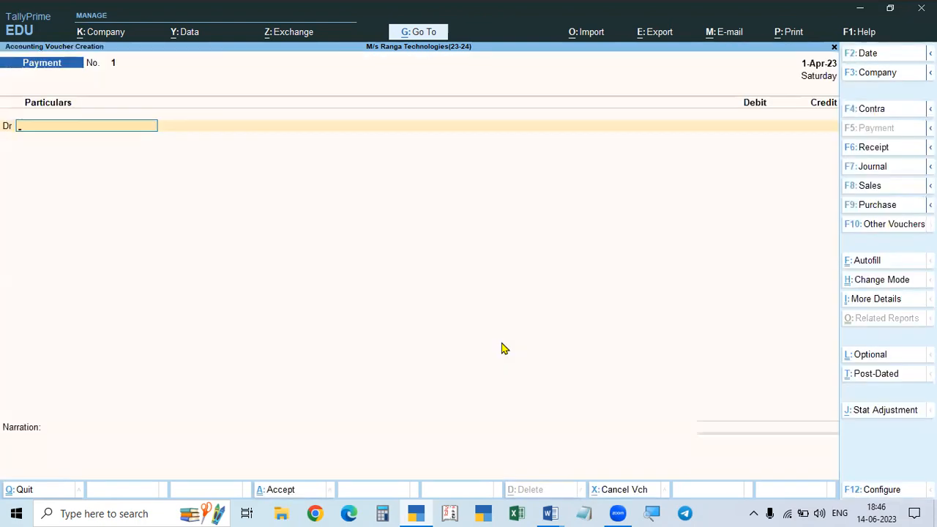
pyautogui.press('Escape')
pyautogui.press('Return')
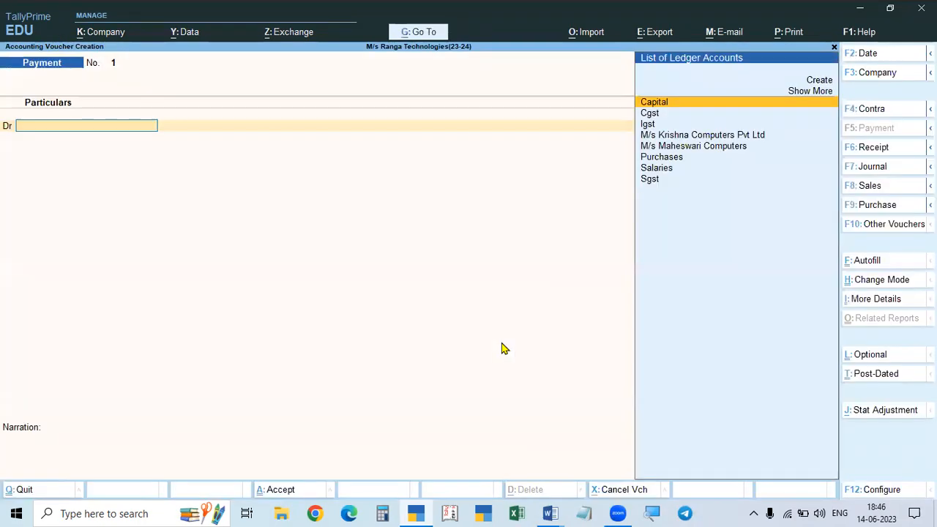
# Open a blank Manufaturing Journal voucher to examine its product, component and cost fields, and return to the Gateway of Tally.
pyautogui.hotkey('alt', 'F7')
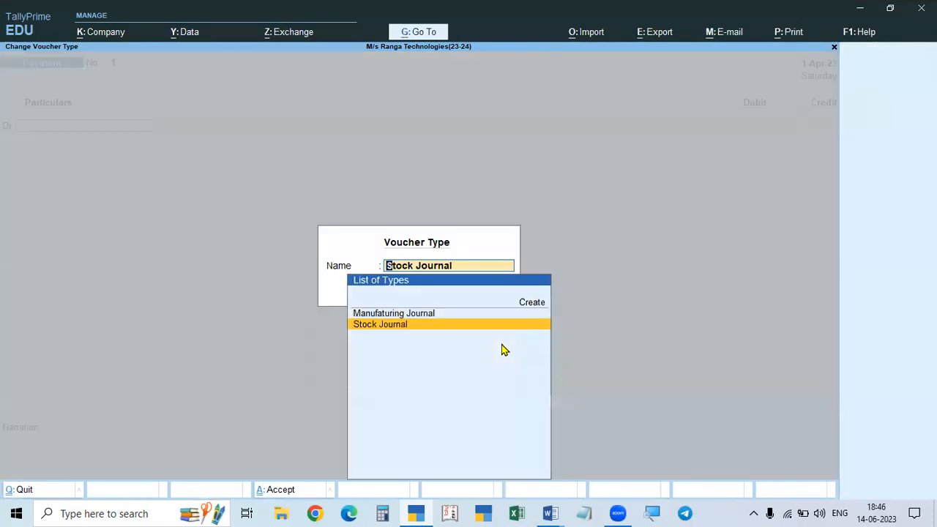
pyautogui.click(399, 314)
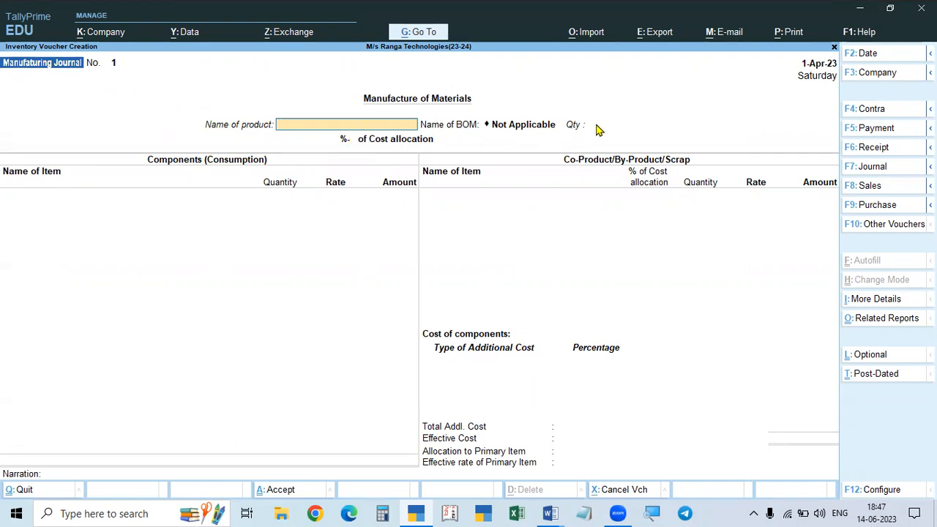
pyautogui.press('Escape')
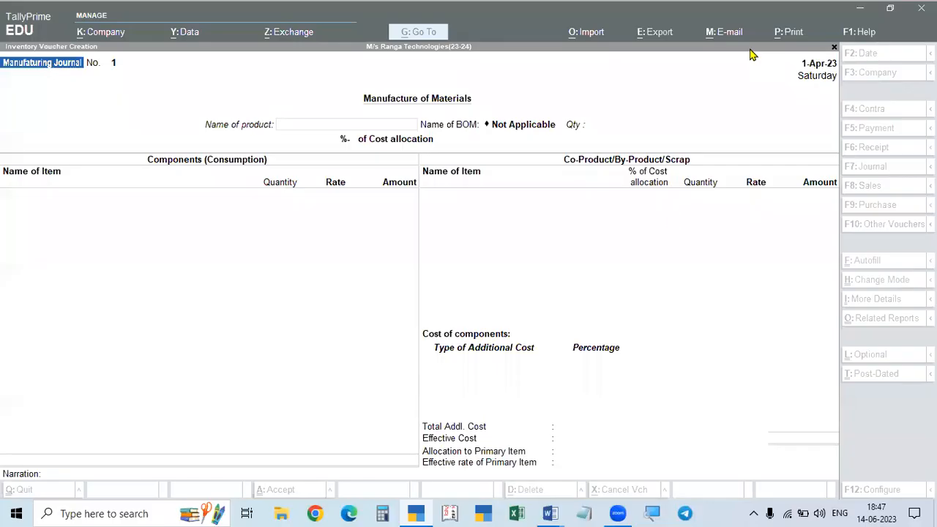
pyautogui.click(671, 215)
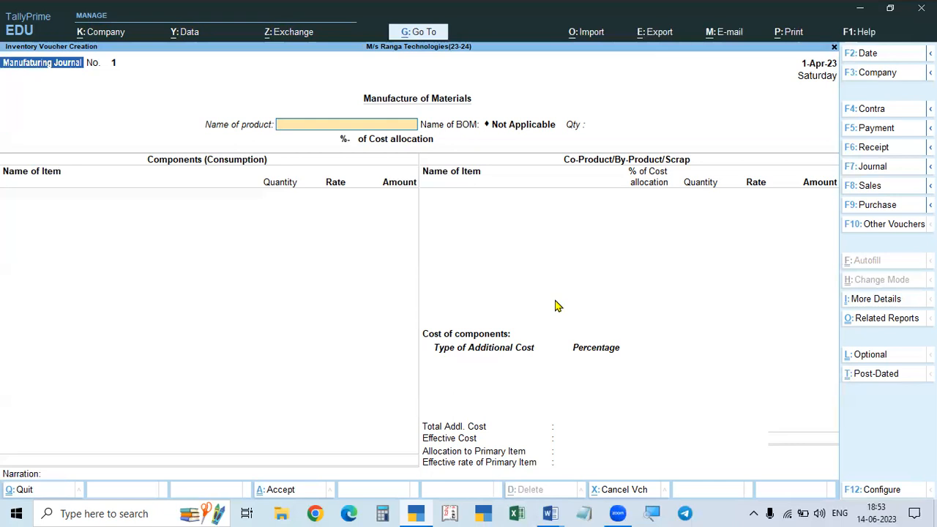
pyautogui.press('Escape')
pyautogui.press('Escape')
pyautogui.press('Escape')
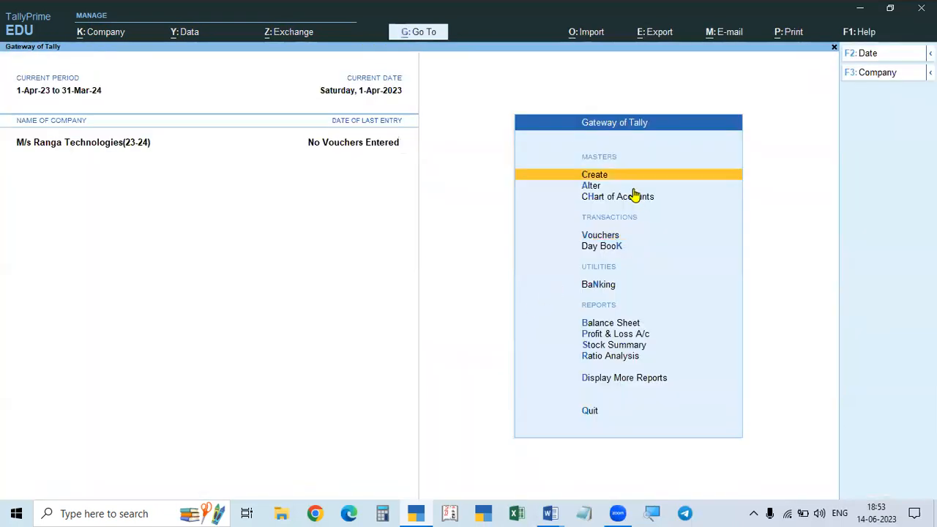
pyautogui.click(596, 187)
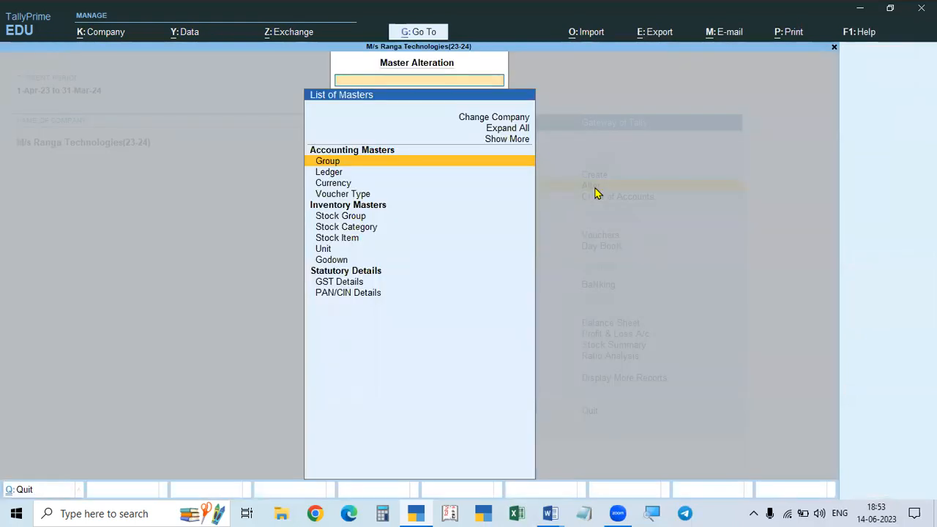
pyautogui.press('Escape')
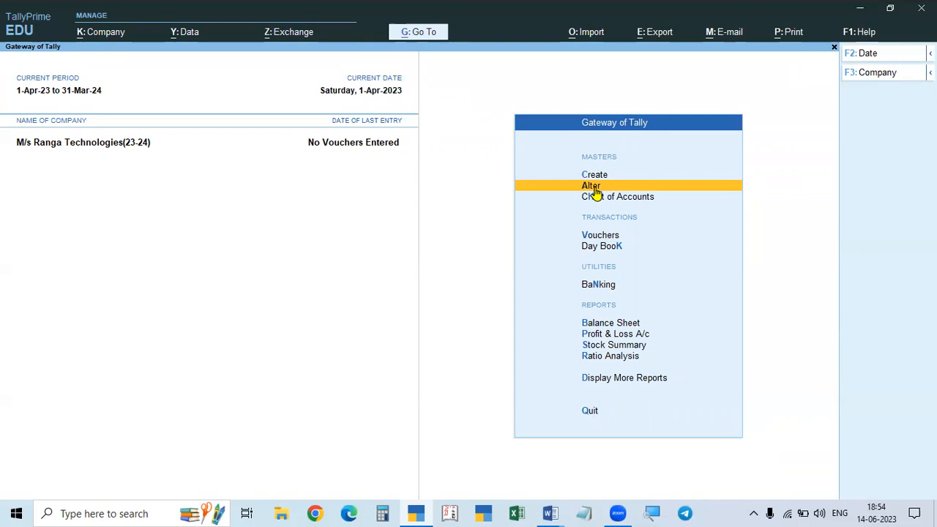
pyautogui.click(595, 189)
pyautogui.press('Escape')
# View the blank stock item creation form and return to the Gateway of Tally without saving.
pyautogui.press('Up')
pyautogui.press('Return')
pyautogui.press('Down')
pyautogui.press('Down')
pyautogui.press('Down')
pyautogui.press('Down')
pyautogui.press('Down')
pyautogui.press('Down')
pyautogui.press('Return')
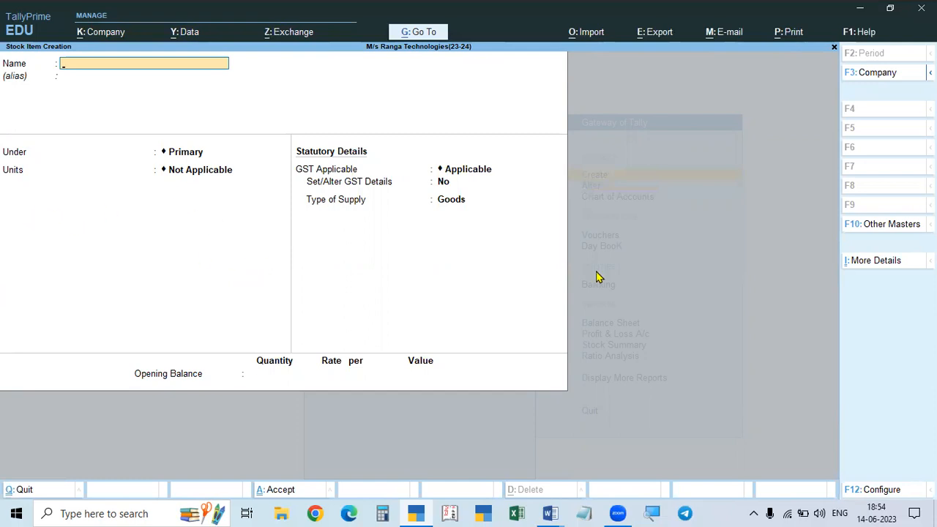
pyautogui.press('Escape')
pyautogui.press('Escape')
pyautogui.press('Escape')
pyautogui.press('Escape')
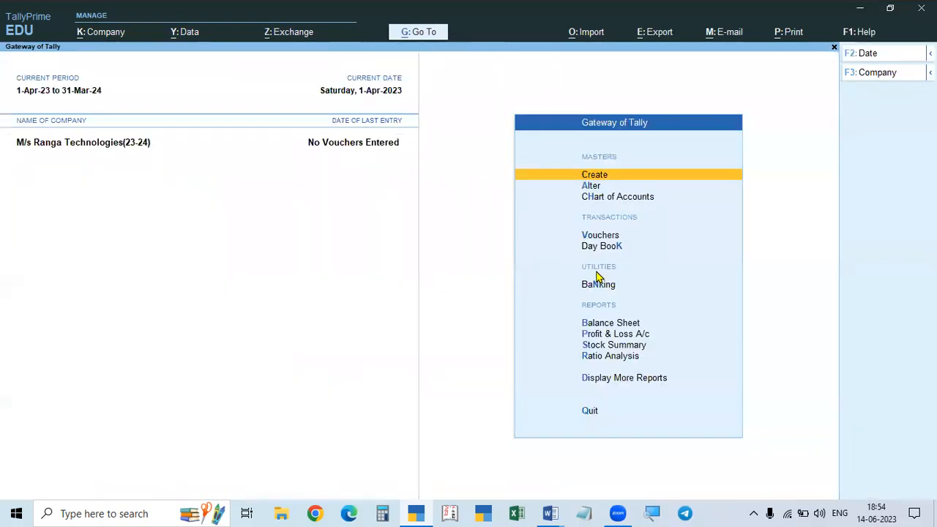
# Switch to the Word document of Tally practical problems and read through the manufacturer accounting Bill of Material problems.
pyautogui.hotkey('alt', 'Tab')
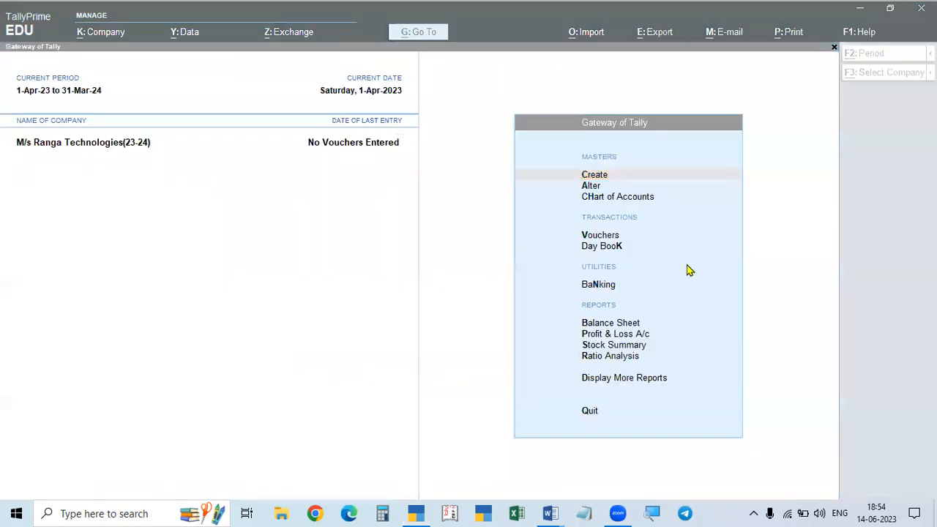
pyautogui.moveTo(551, 511)
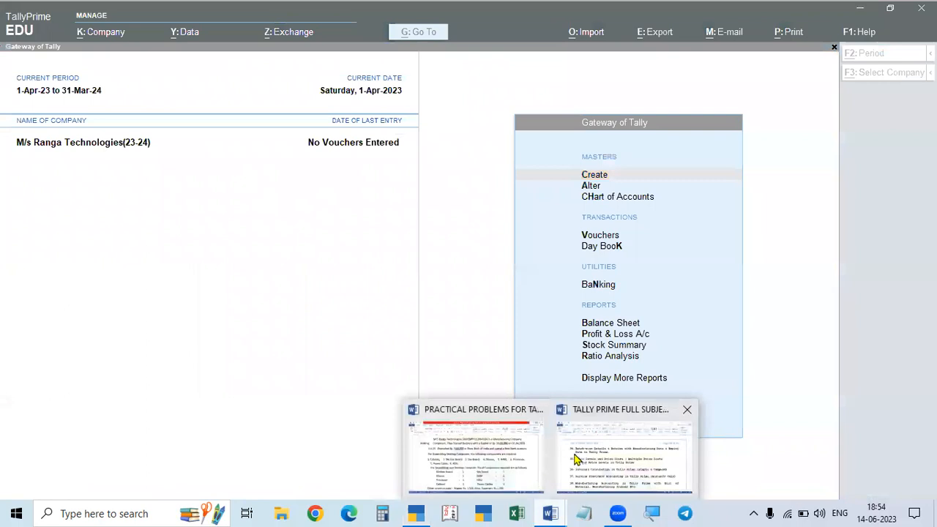
pyautogui.click(522, 464)
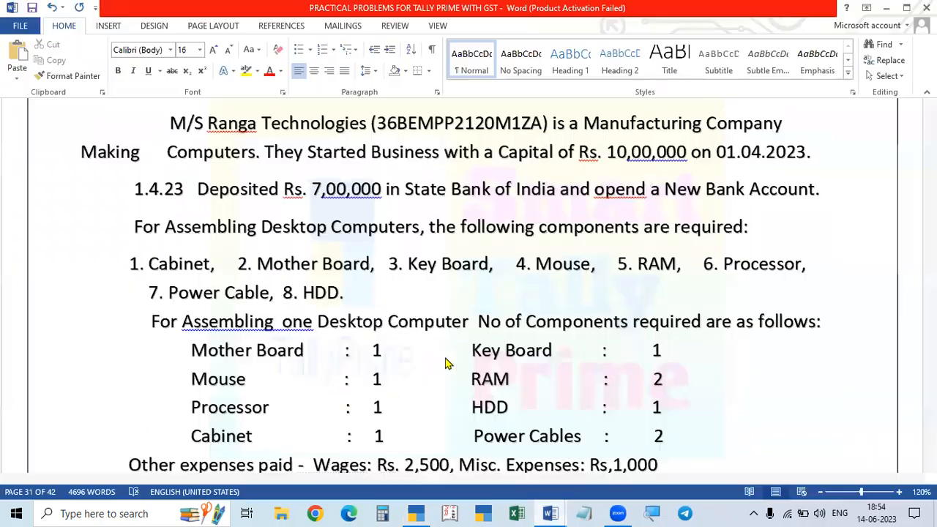
pyautogui.scroll(-1, 448, 364)
pyautogui.scroll(4, 446, 358)
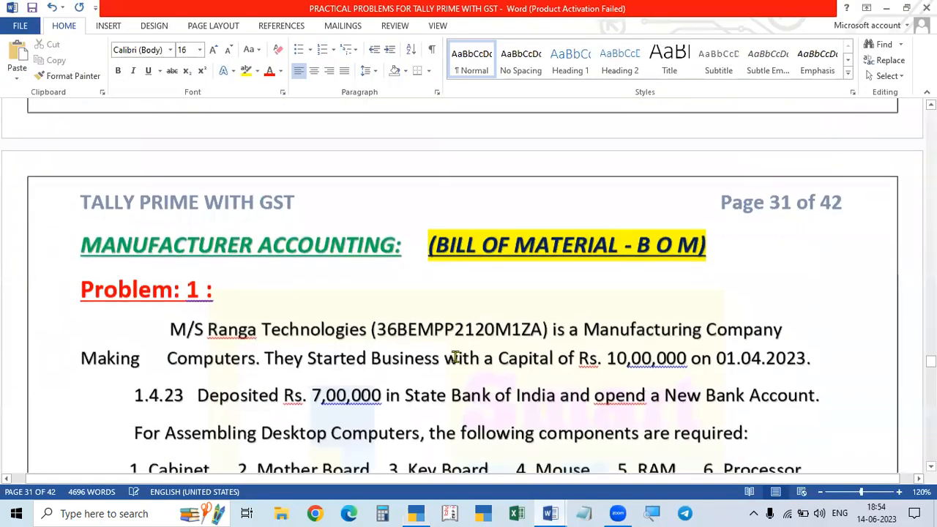
pyautogui.scroll(-4, 453, 362)
pyautogui.scroll(-9, 463, 364)
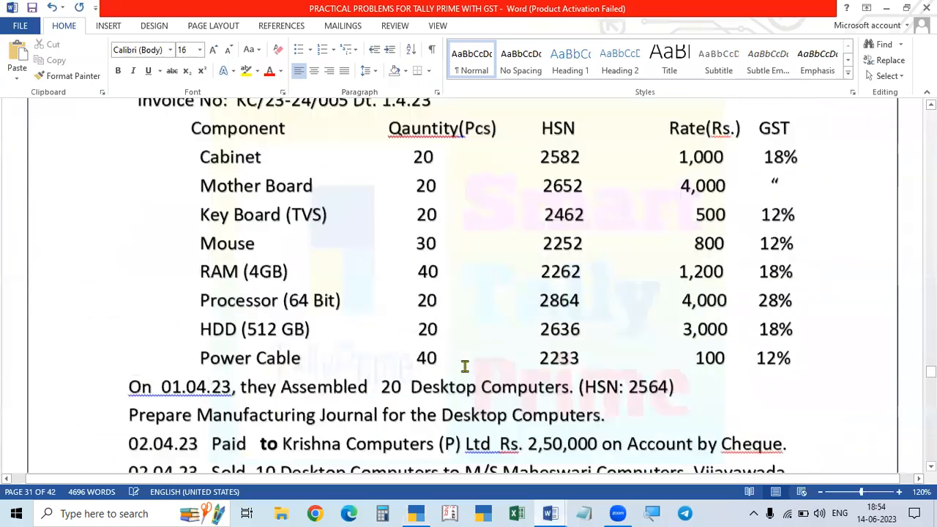
pyautogui.scroll(-1, 709, 308)
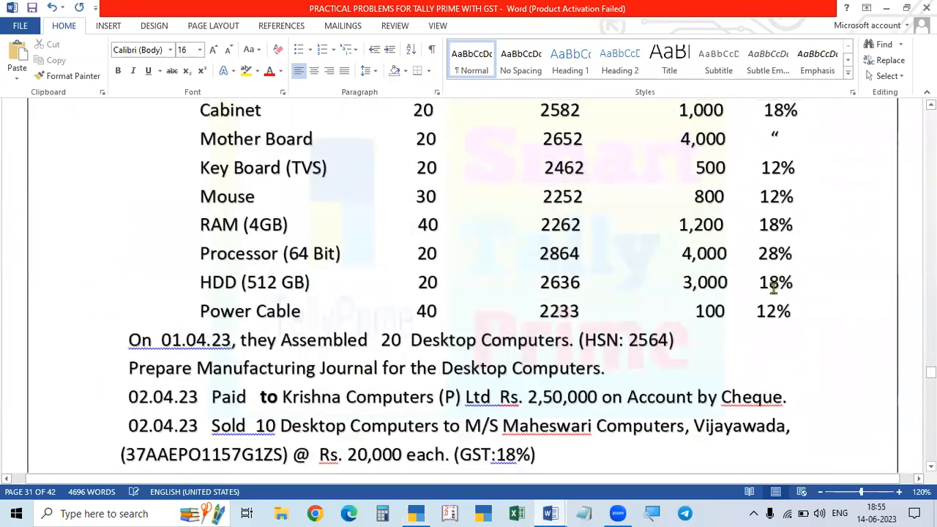
pyautogui.scroll(-1, 762, 289)
pyautogui.scroll(-12, 600, 307)
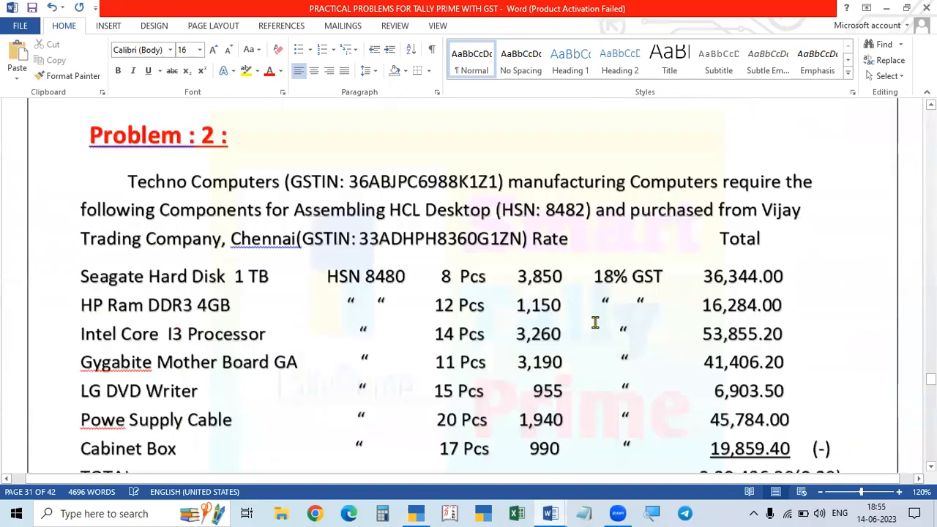
# Compare the component lists, quantities, rates and GST percentages of Problem 1 and Problem 2 in the practical problems document.
pyautogui.scroll(3, 595, 323)
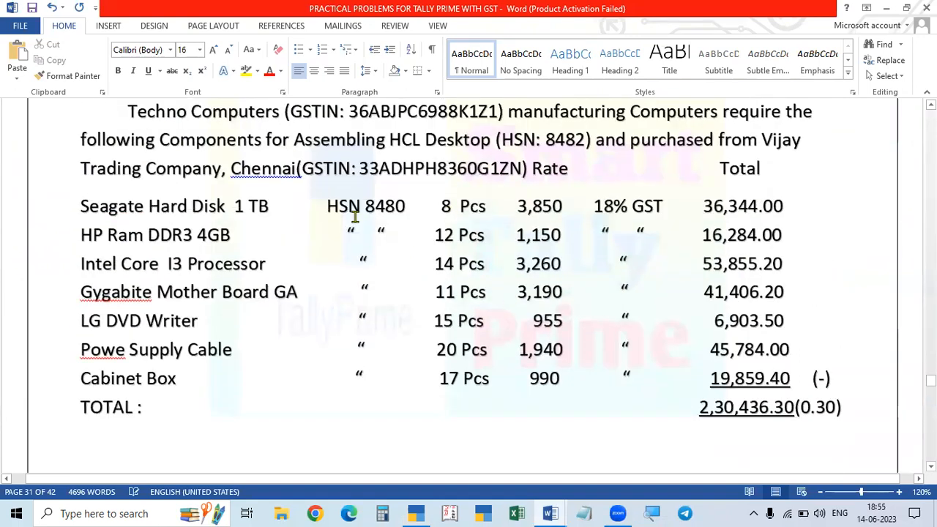
pyautogui.scroll(15, 411, 217)
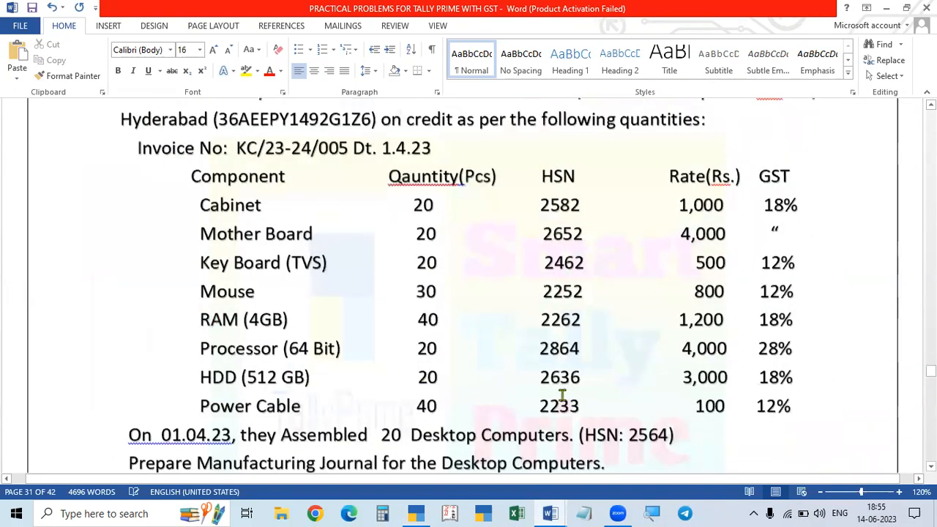
pyautogui.scroll(-15, 481, 347)
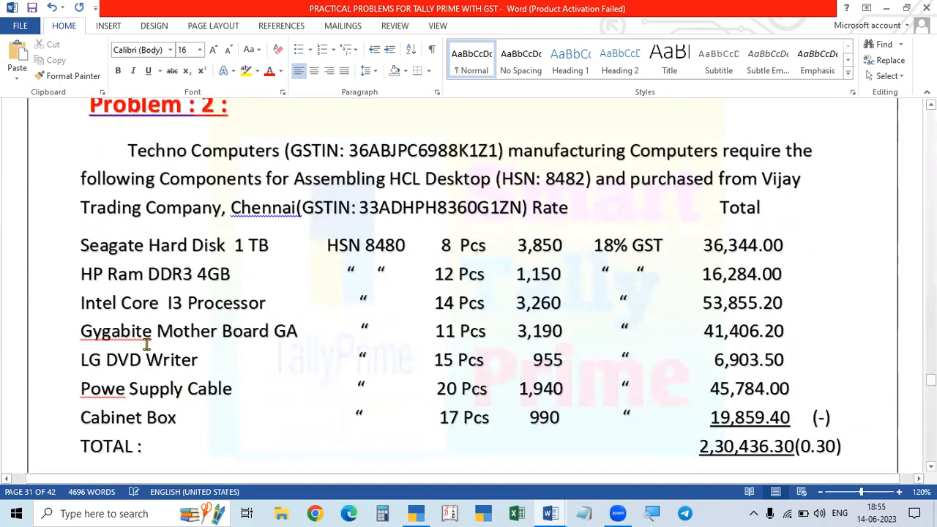
pyautogui.scroll(-2, 245, 349)
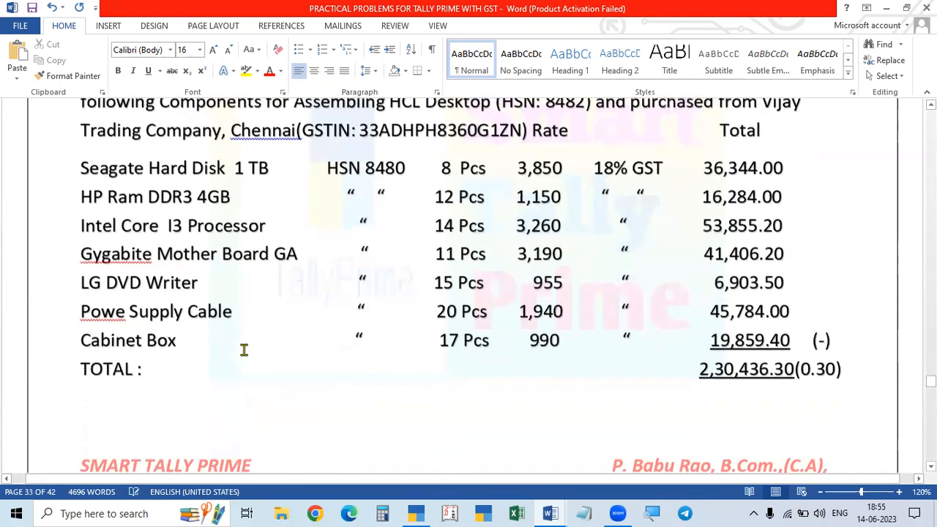
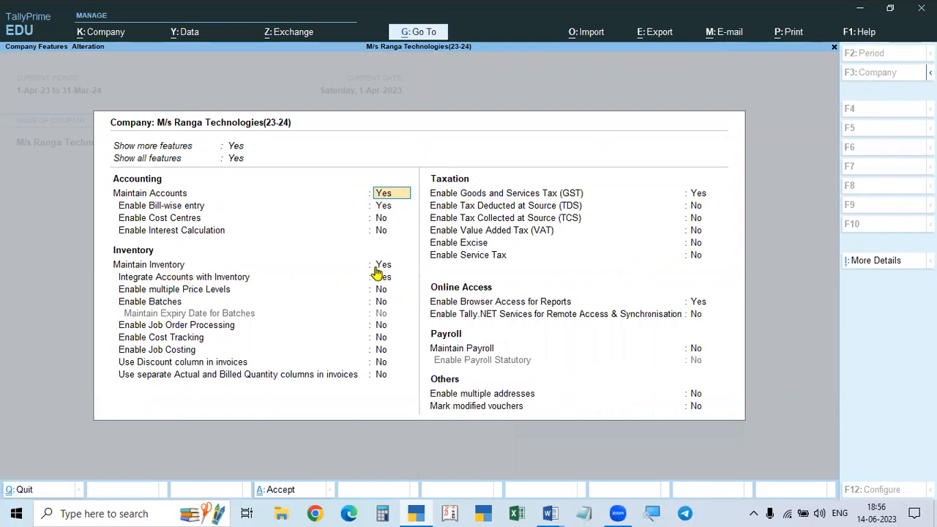
# Open the company's GST details from the TallyPrime company features and set e-Way Bill applicable to Yes.
pyautogui.click(700, 196)
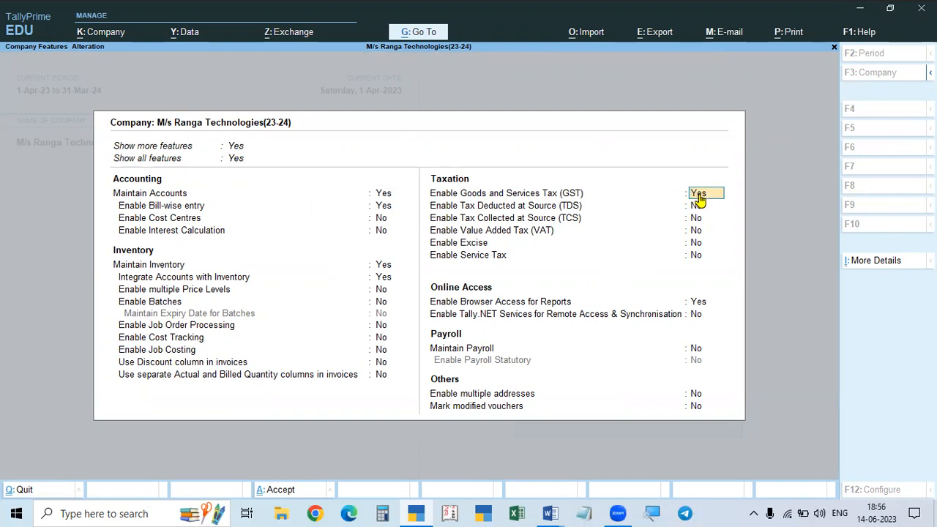
pyautogui.click(700, 196)
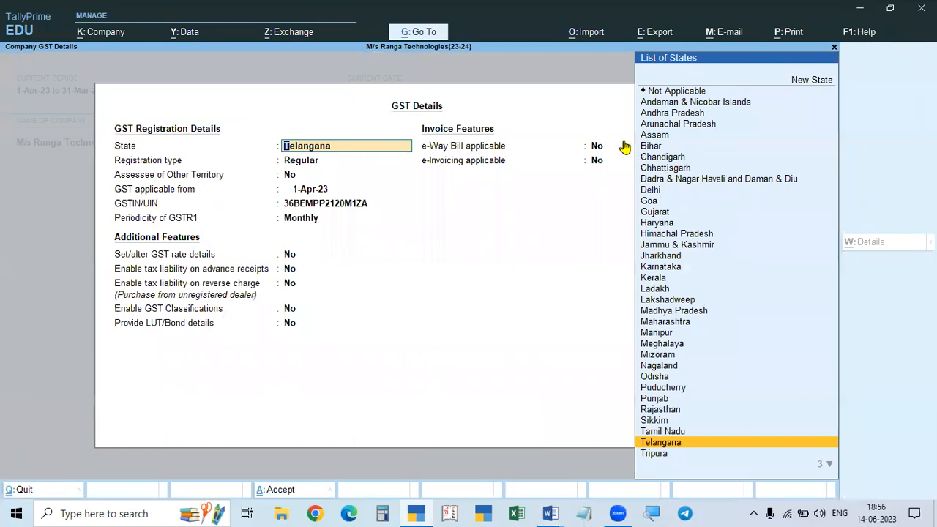
pyautogui.click(599, 147)
pyautogui.press('y')
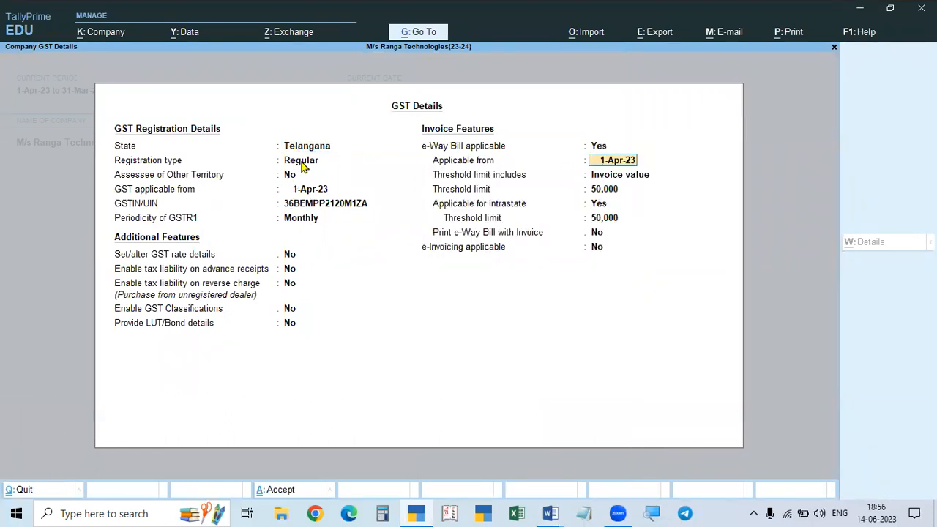
pyautogui.click(320, 207)
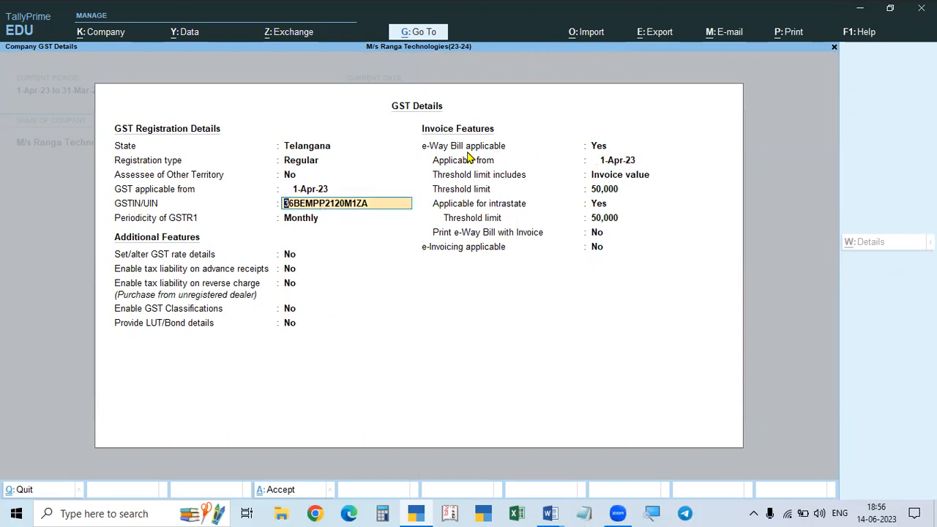
# Set e-Way Bill applicable to No in the GST details and save the company features.
pyautogui.click(598, 150)
pyautogui.write('n')
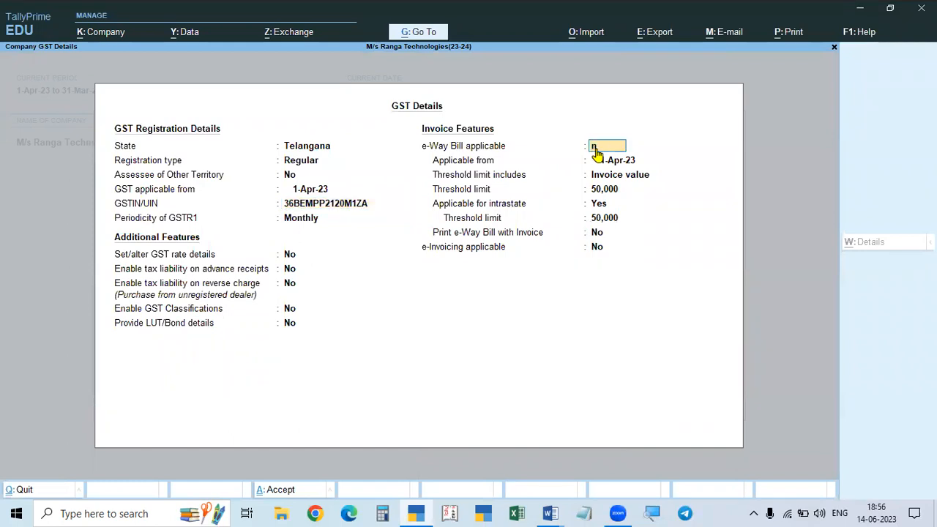
pyautogui.press('Return')
pyautogui.press('Return')
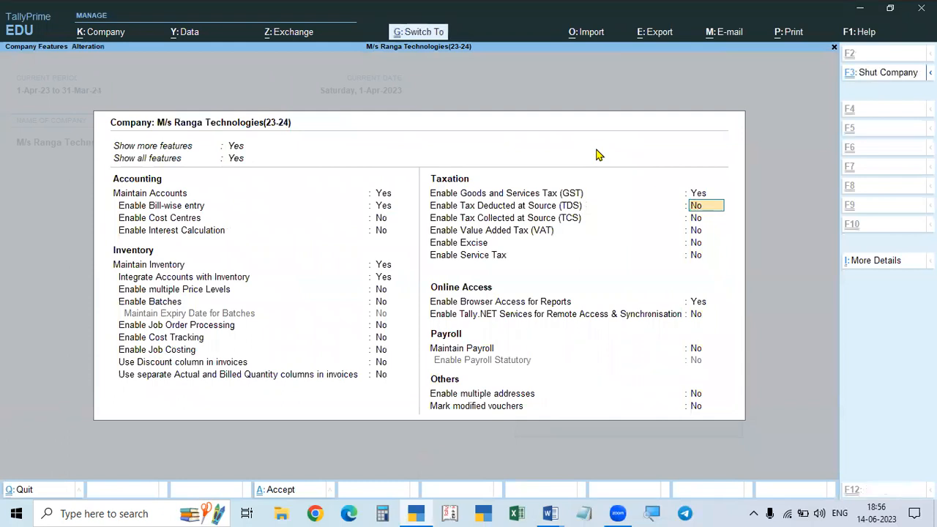
pyautogui.hotkey('ctrl', 'a')
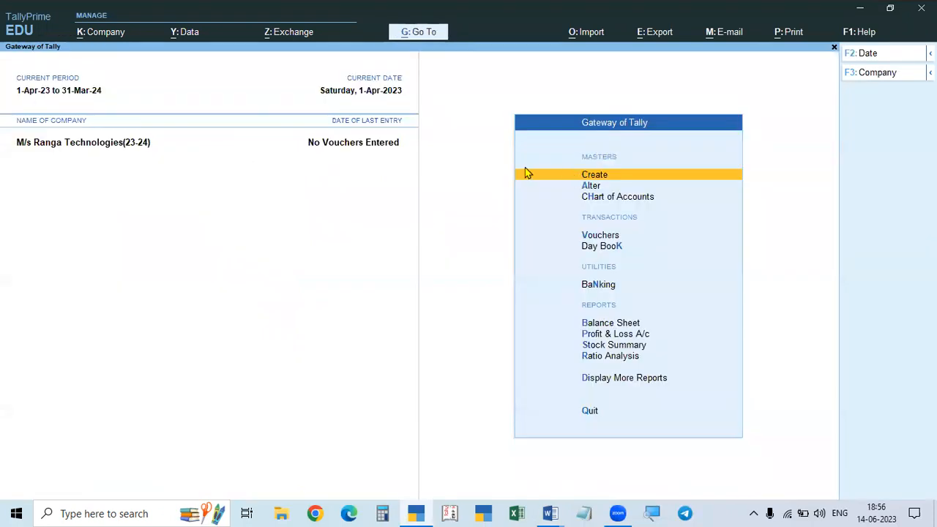
pyautogui.hotkey('alt', 'g')
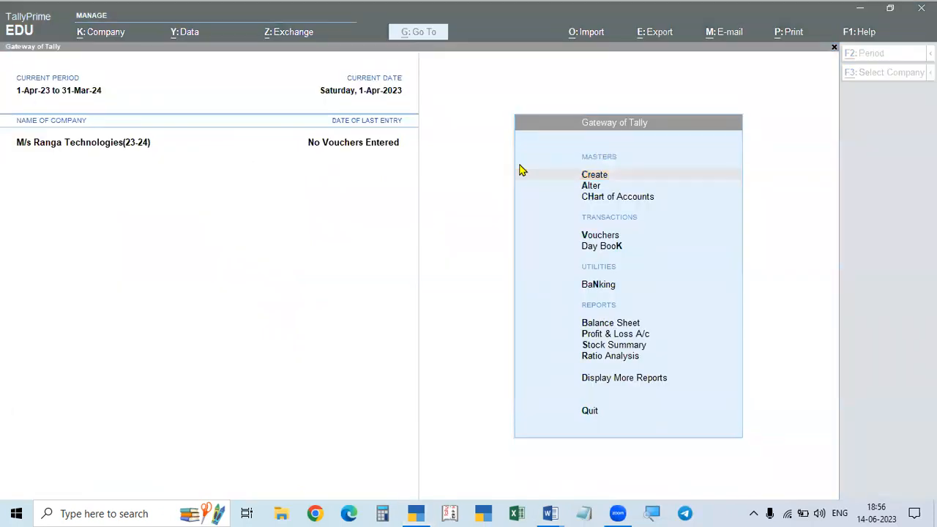
pyautogui.click(450, 243)
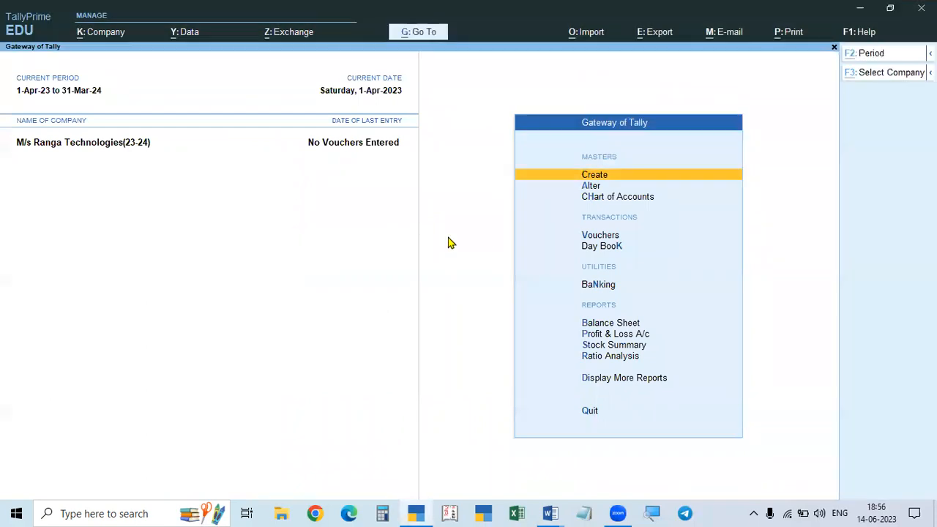
pyautogui.hotkey('alt', 'Tab')
pyautogui.click(449, 243)
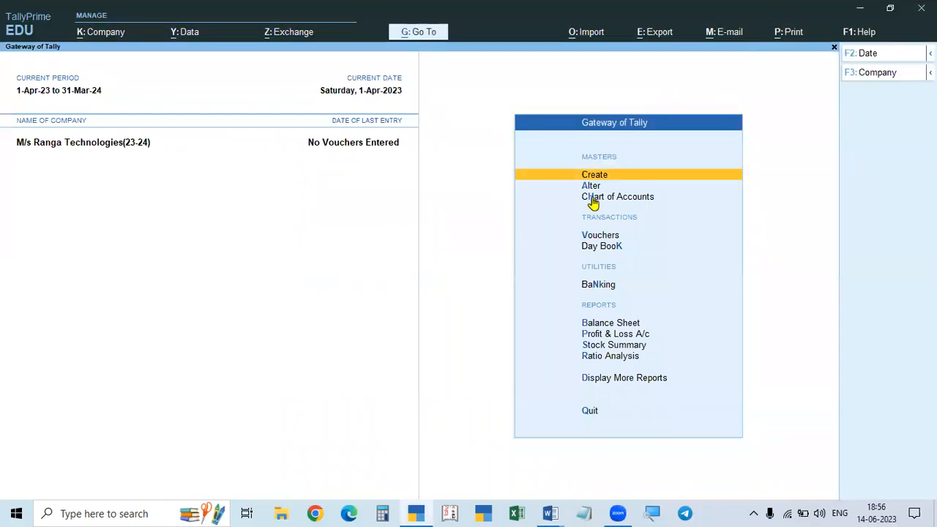
pyautogui.click(599, 240)
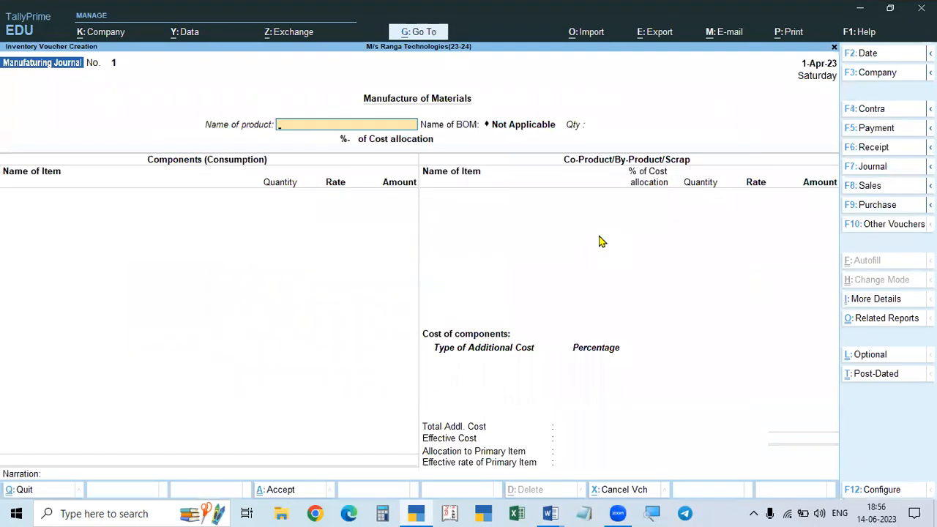
pyautogui.press('Escape')
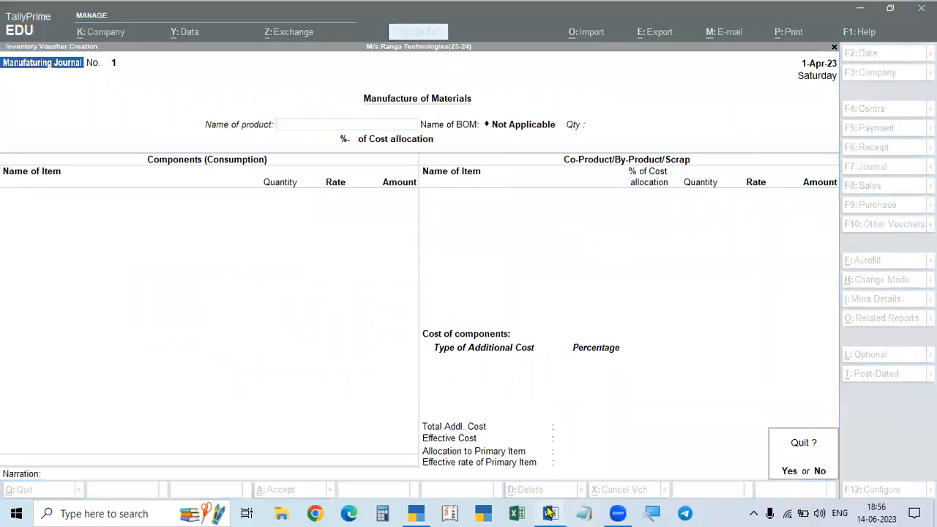
# Switch to the Word document of practical problems and read the opening transactions of Problem 1.
pyautogui.moveTo(552, 513)
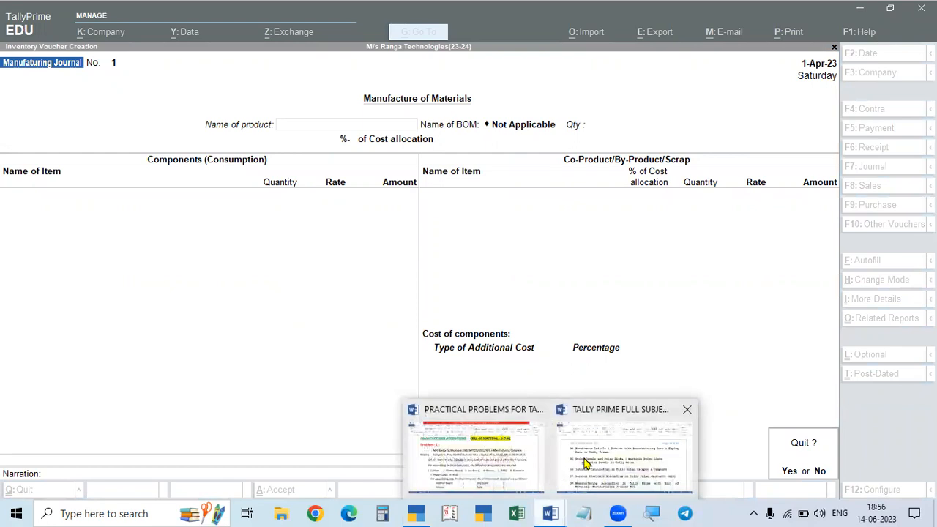
pyautogui.click(483, 469)
pyautogui.scroll(-1, 412, 344)
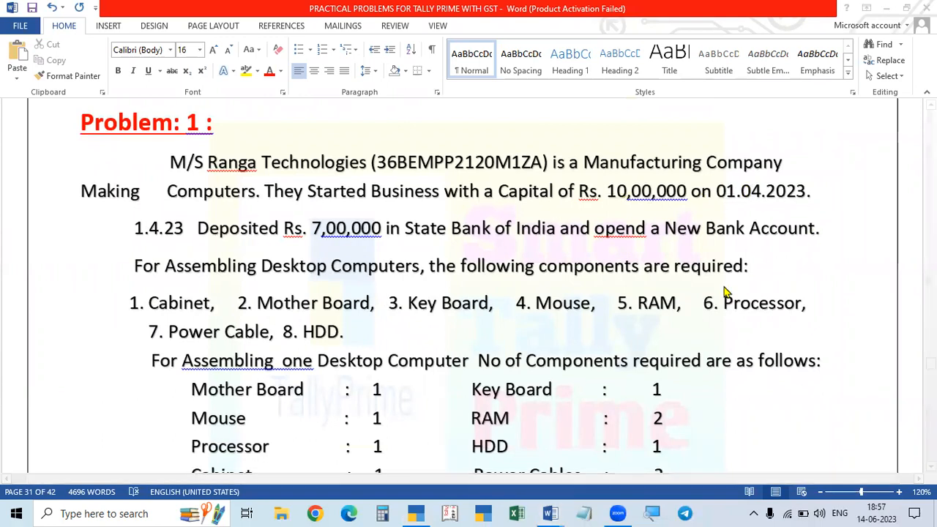
# Switch back to TallyPrime and quit the blank Manufaturing Journal voucher to the Gateway of Tally.
pyautogui.hotkey('alt', 'Tab')
pyautogui.press('Escape')
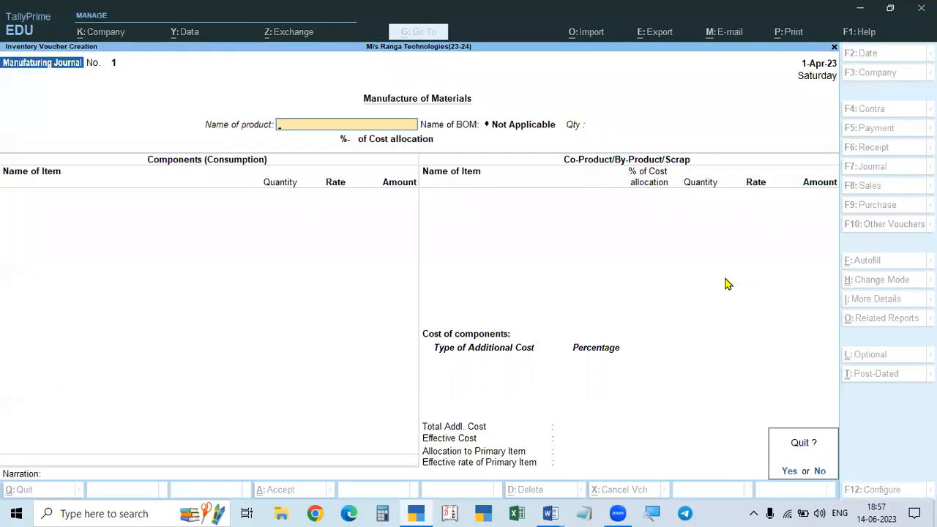
pyautogui.press('y')
pyautogui.press('c')
pyautogui.press('Escape')
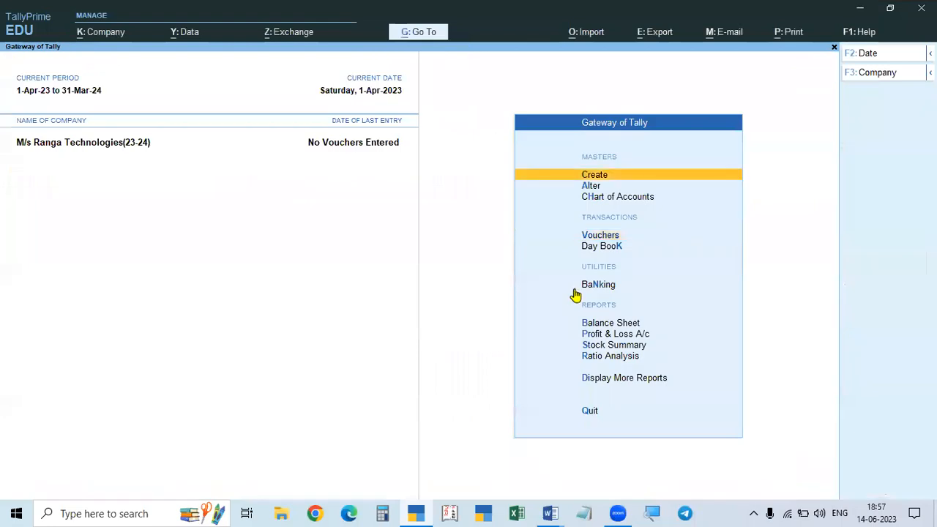
# Start a receipt voucher dated 1-Apr-23 and choose Capital as the credited ledger.
pyautogui.press('v')
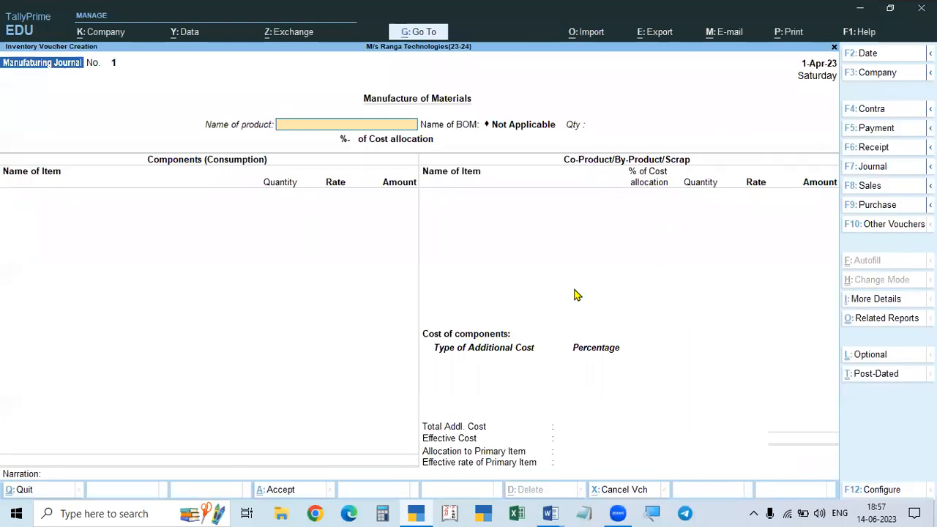
pyautogui.press('F6')
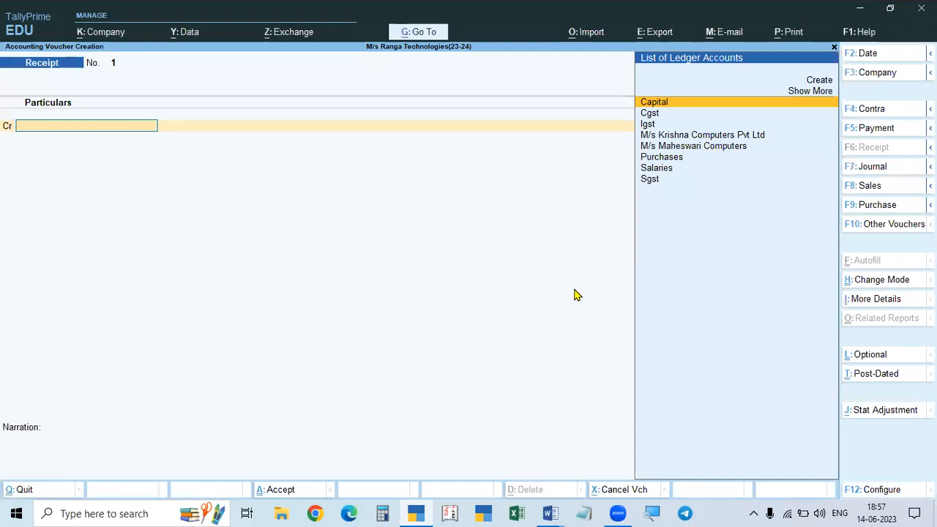
pyautogui.press('F2')
pyautogui.write('1.')
pyautogui.press('Return')
pyautogui.press('Return')
pyautogui.press('BackSpace')
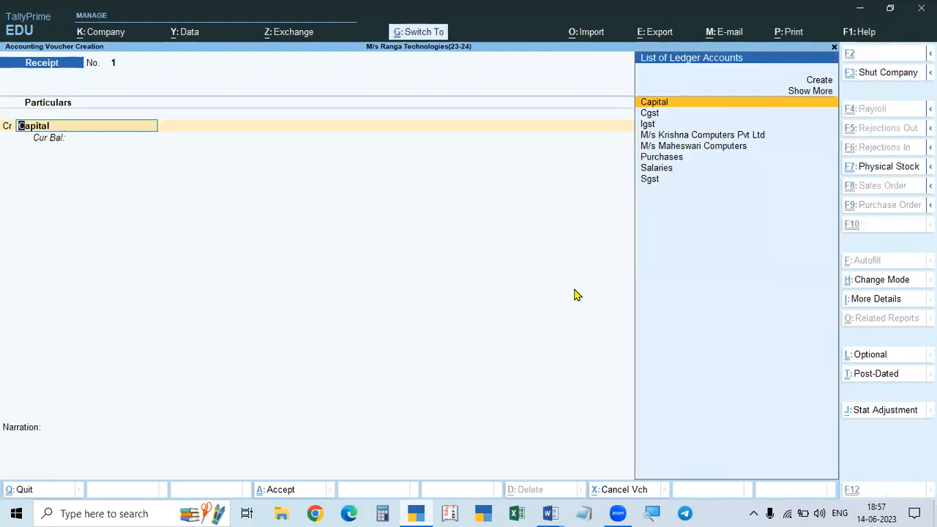
# View the Capital ledger's master details from the voucher, then quit without changes and continue to the credit amount.
pyautogui.hotkey('ctrl', 'Return')
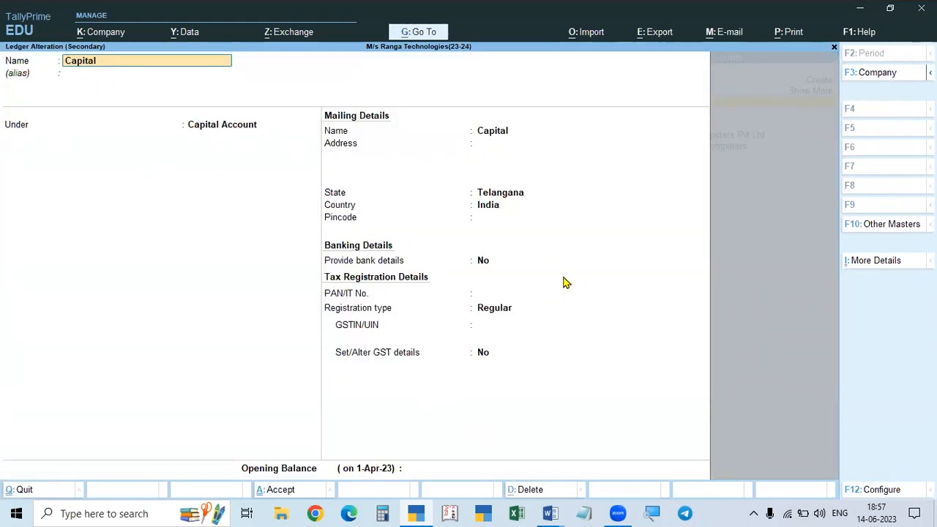
pyautogui.press('Escape')
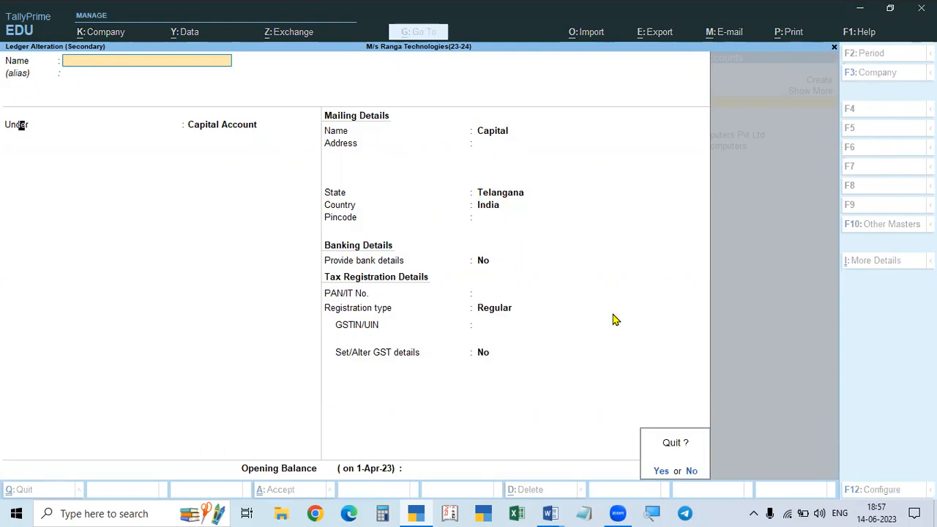
pyautogui.press('y')
pyautogui.press('Return')
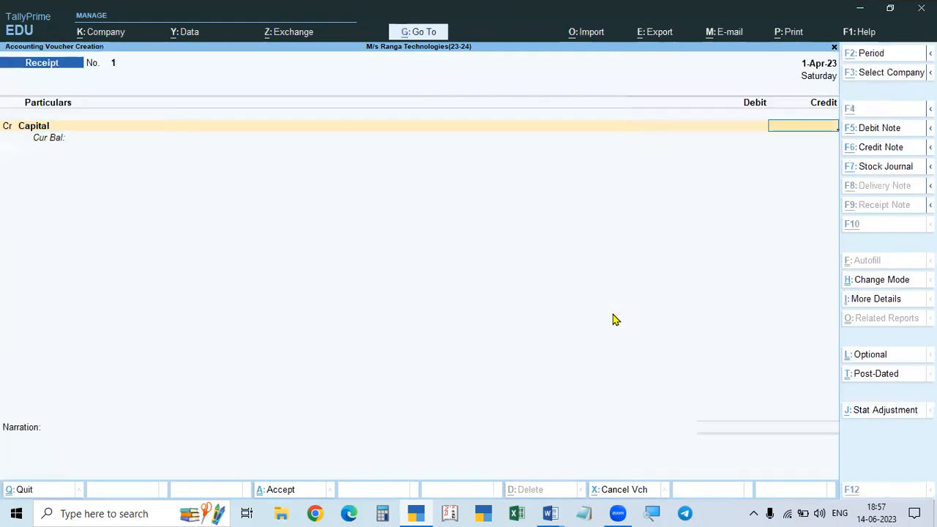
# Check the capital figure in Problem 1, credit Capital with 10,00,000, debit Cash, and save the receipt voucher without narration.
pyautogui.hotkey('alt', 'Tab')
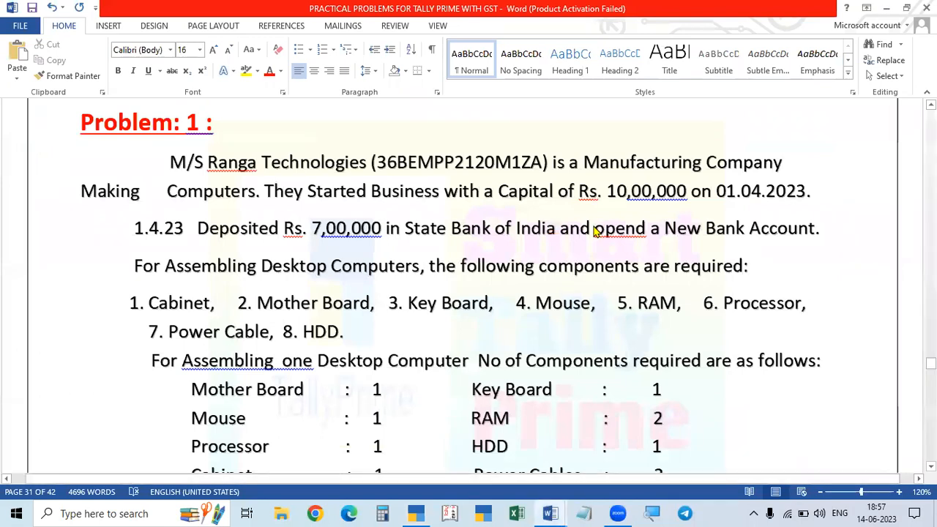
pyautogui.hotkey('alt', 'Tab')
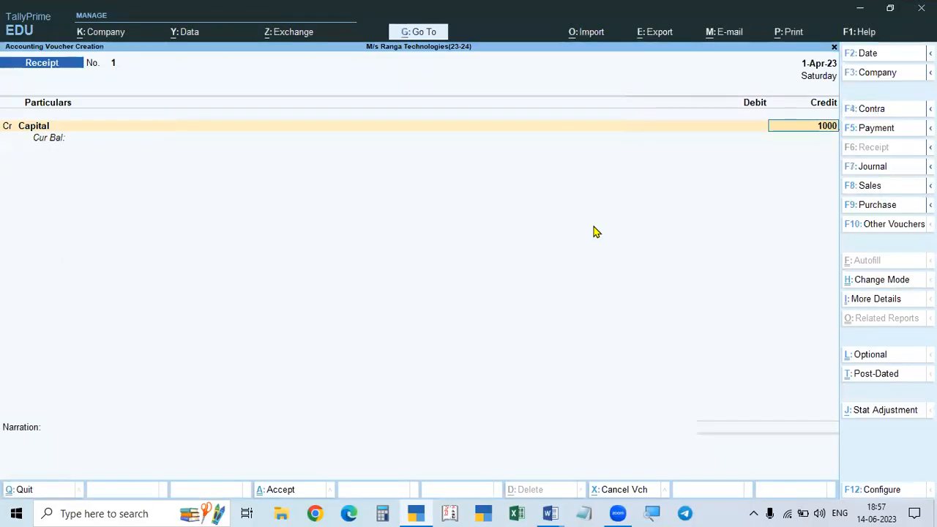
pyautogui.press('Return')
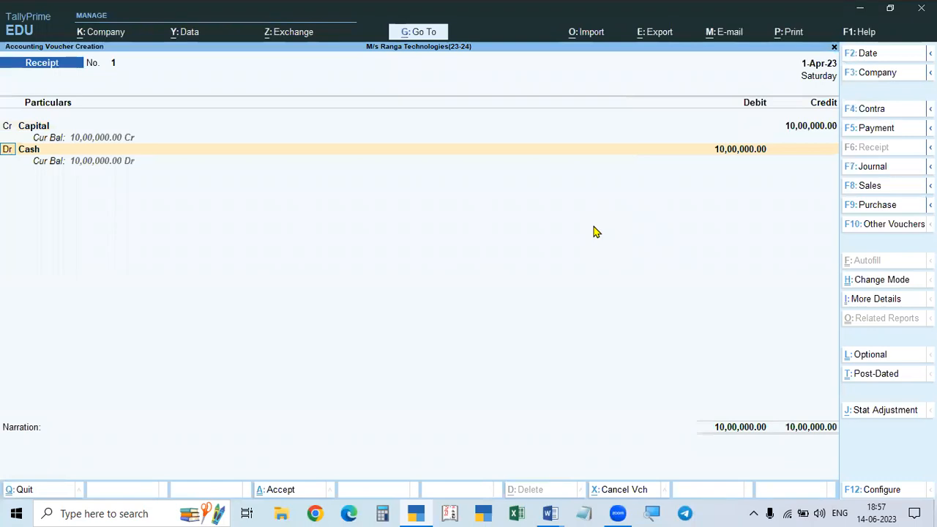
pyautogui.press('Return')
pyautogui.press('Return')
pyautogui.press('Return')
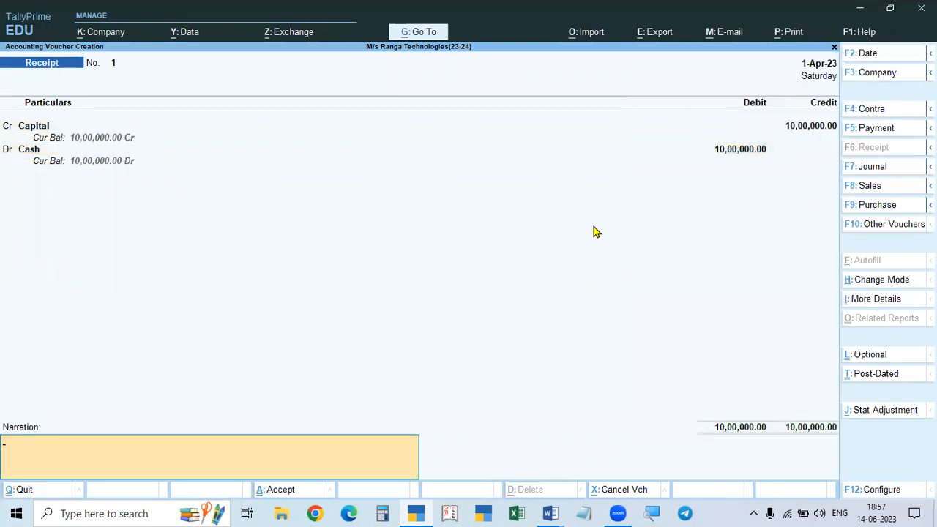
pyautogui.press('Return')
pyautogui.press('Return')
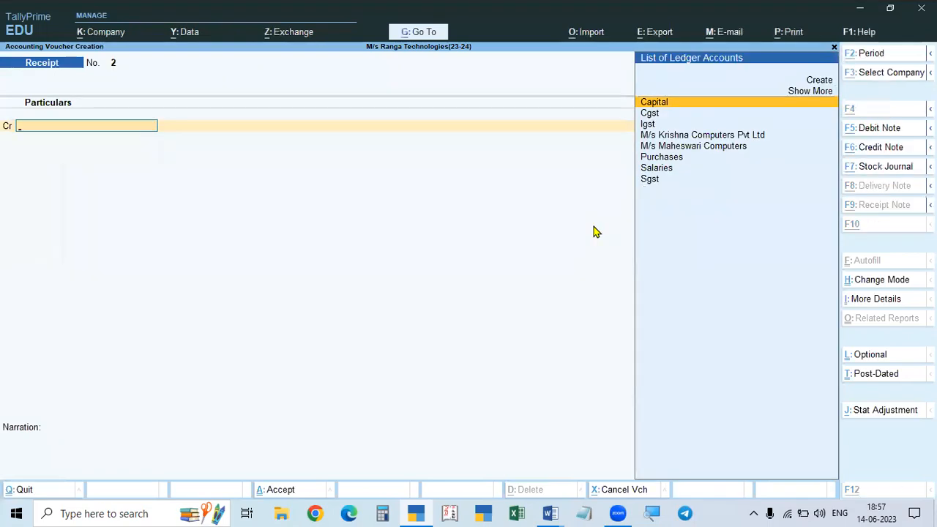
# Check the bank deposit entry in the Word problem, then start a contra voucher in TallyPrime with Cash as the credited ledger.
pyautogui.hotkey('alt', 'Tab')
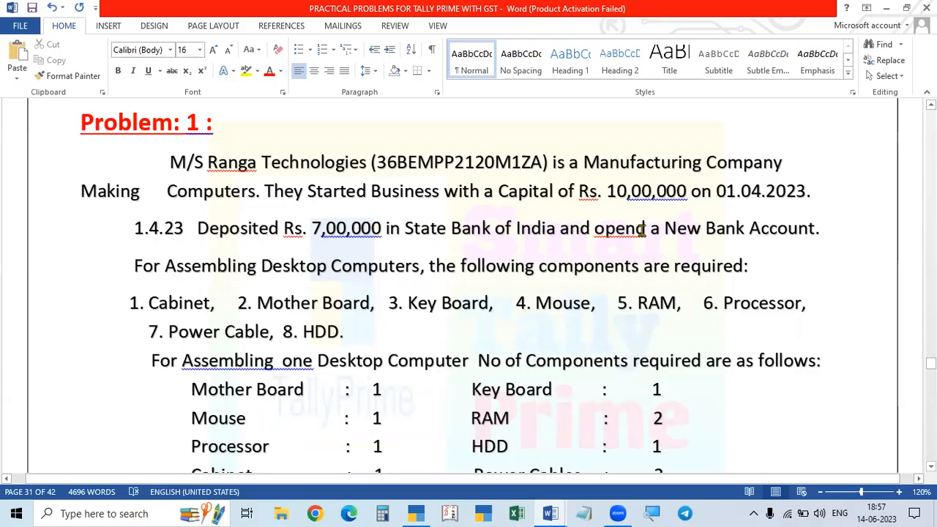
pyautogui.hotkey('alt', 'Tab')
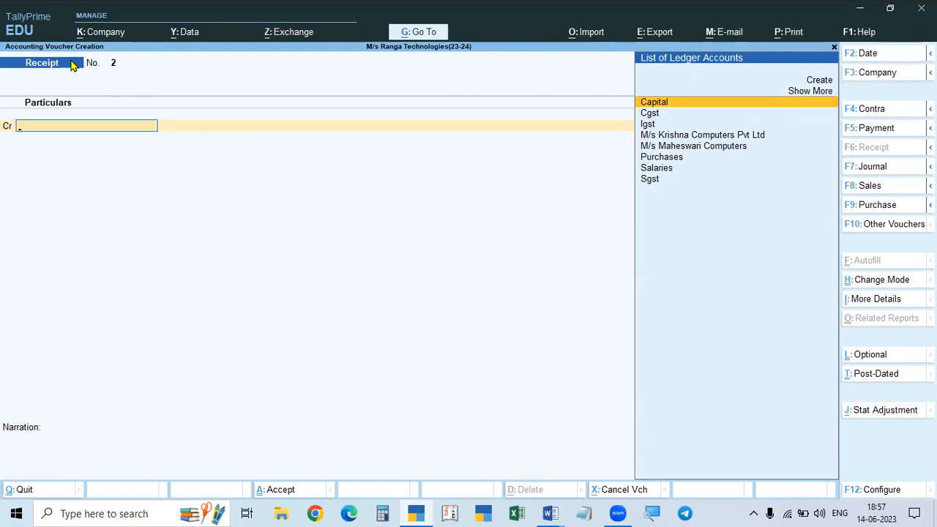
pyautogui.press('F4')
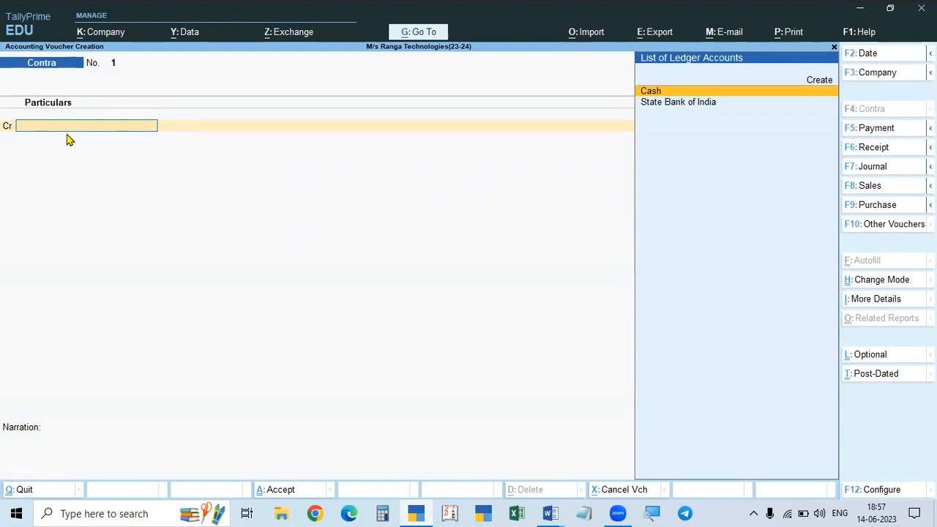
pyautogui.press('Return')
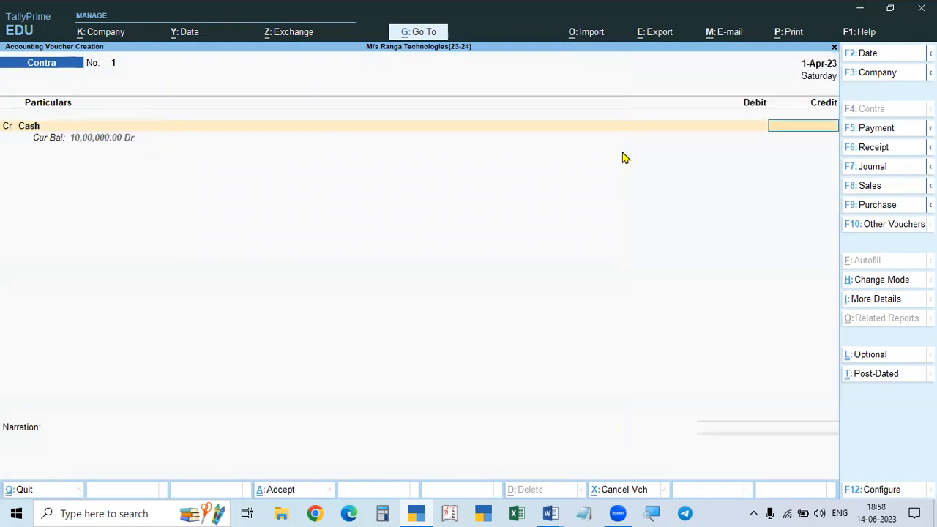
# Credit Cash with 7,00,000 and debit State Bank of India for the same amount in the contra voucher.
pyautogui.write('70,00,00')
pyautogui.write('0000')
pyautogui.press('Return')
pyautogui.press('Up')
pyautogui.write('7,')
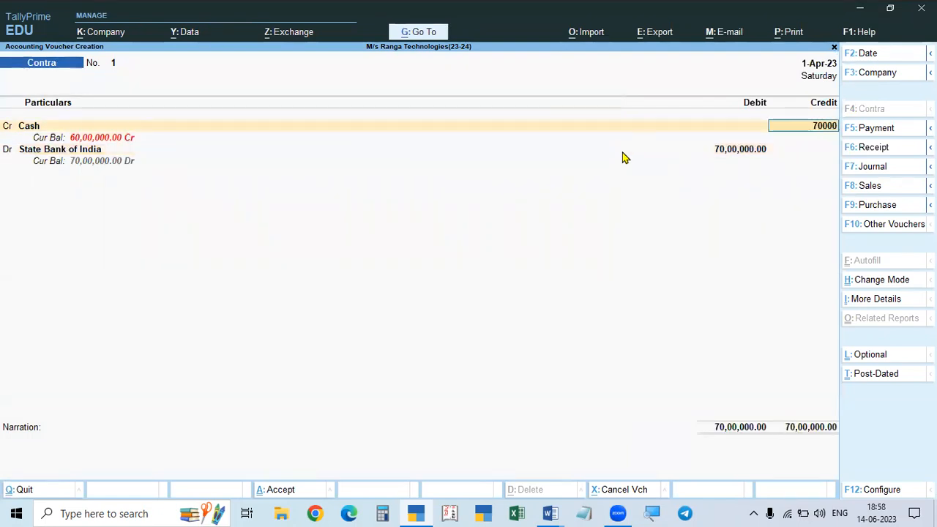
pyautogui.write('00,000')
pyautogui.press('Return')
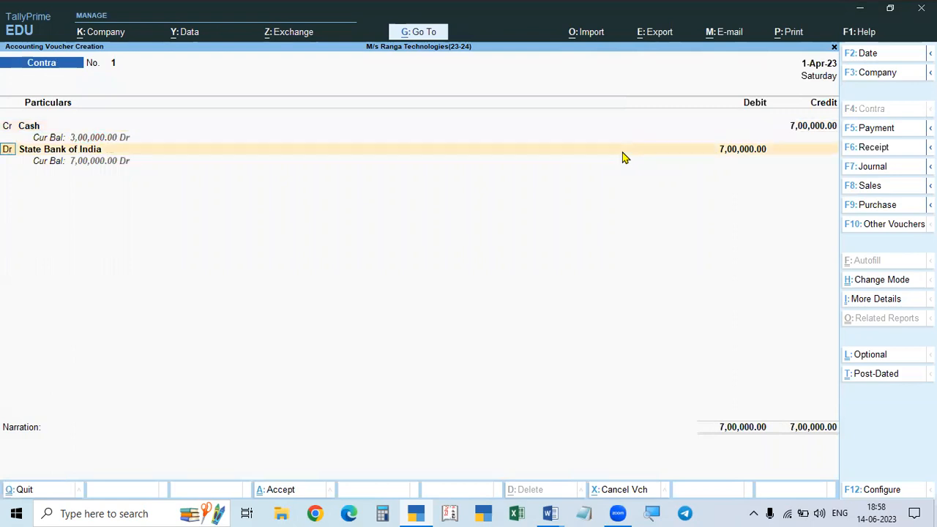
# Recheck the deposit in the Word problem, view the State Bank of India ledger's master from the voucher, and accept it unchanged.
pyautogui.hotkey('alt', 'Tab')
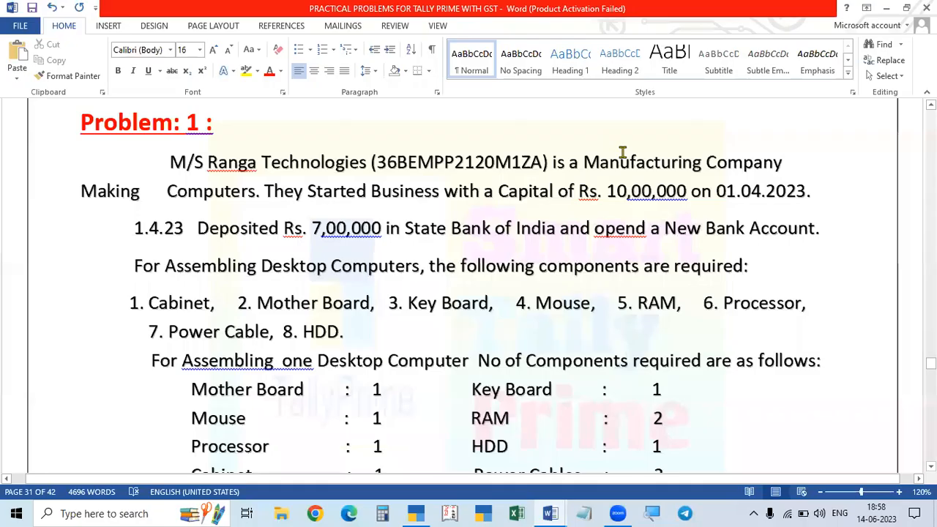
pyautogui.hotkey('alt', 'Tab')
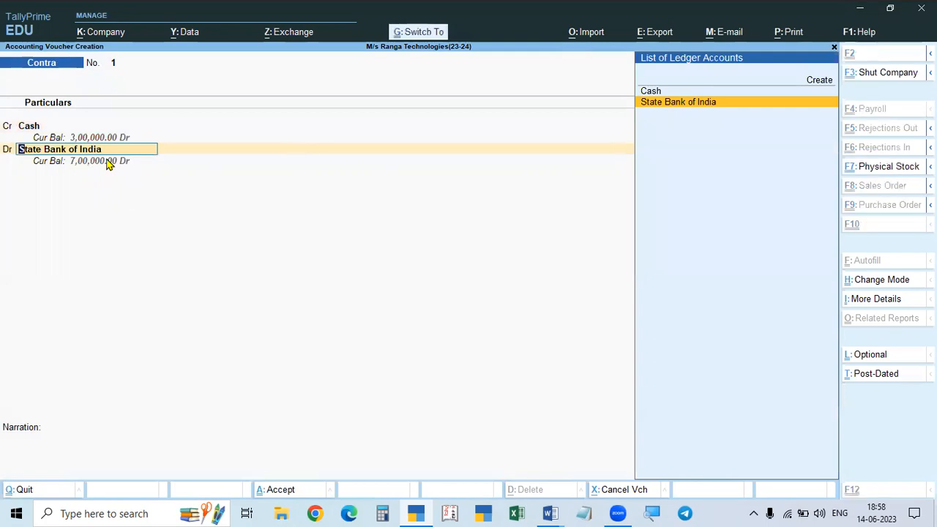
pyautogui.hotkey('ctrl', 'Return')
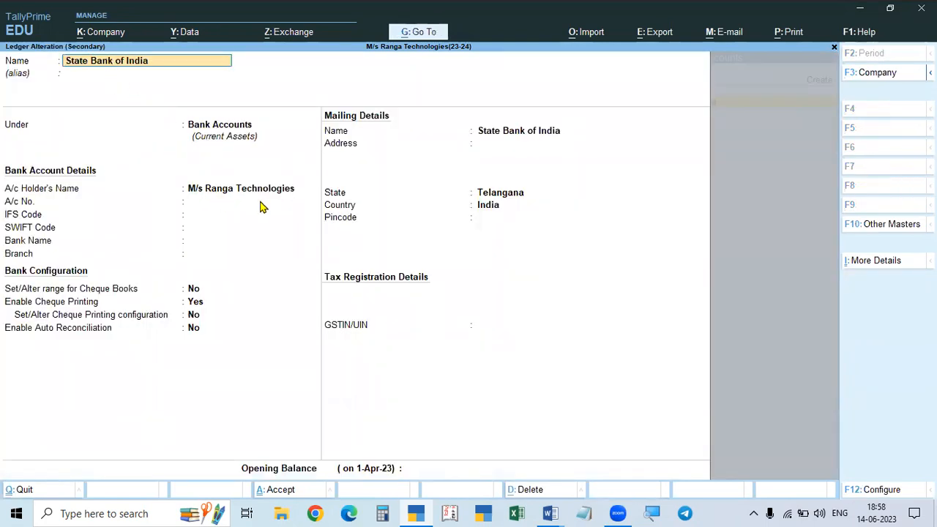
pyautogui.hotkey('ctrl', 'a')
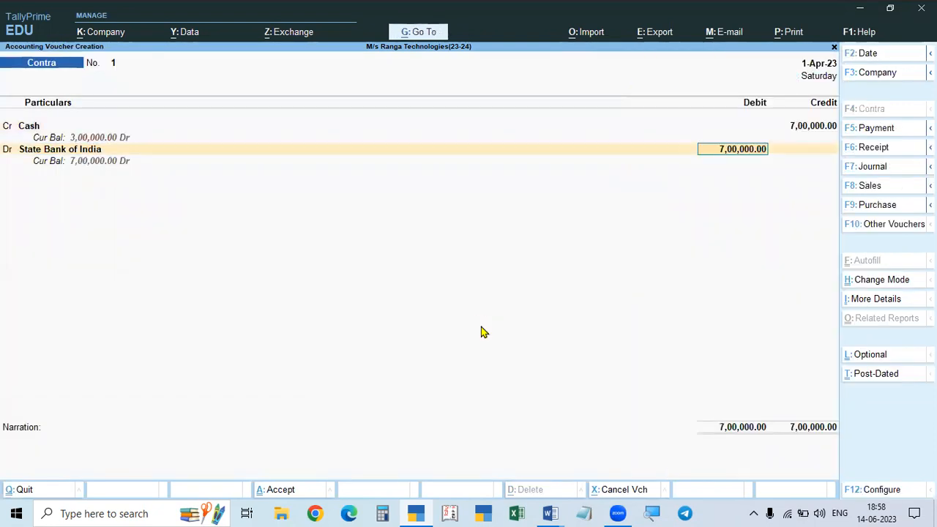
# Allocate the 7,00,000 bank deposit as Cash with 350 notes of 2000, and save the contra voucher without narration.
pyautogui.press('Return')
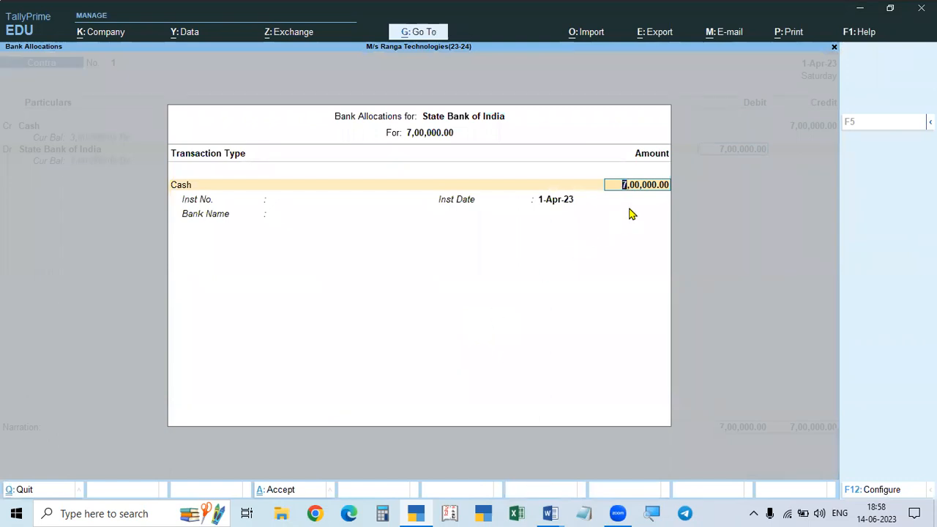
pyautogui.press('Return')
pyautogui.write('350')
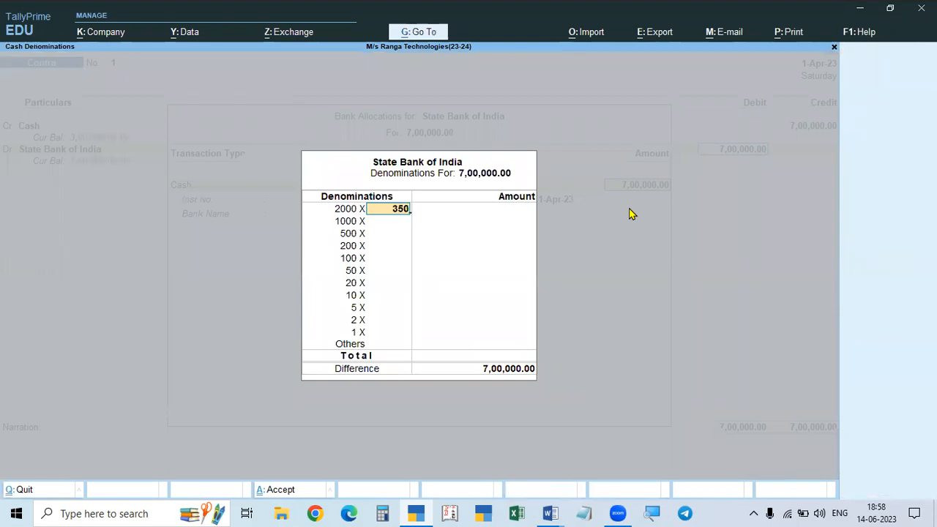
pyautogui.press('Return')
pyautogui.press('Return')
pyautogui.press('Return')
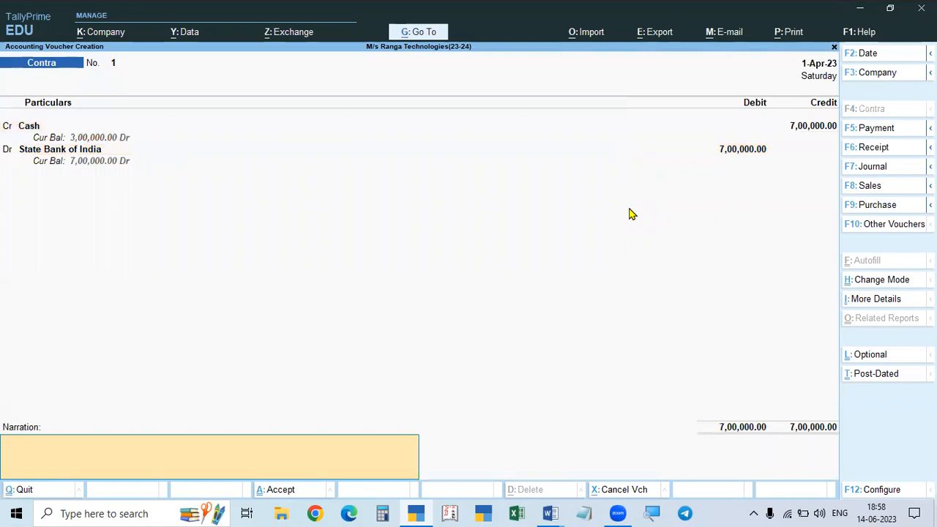
pyautogui.press('Return')
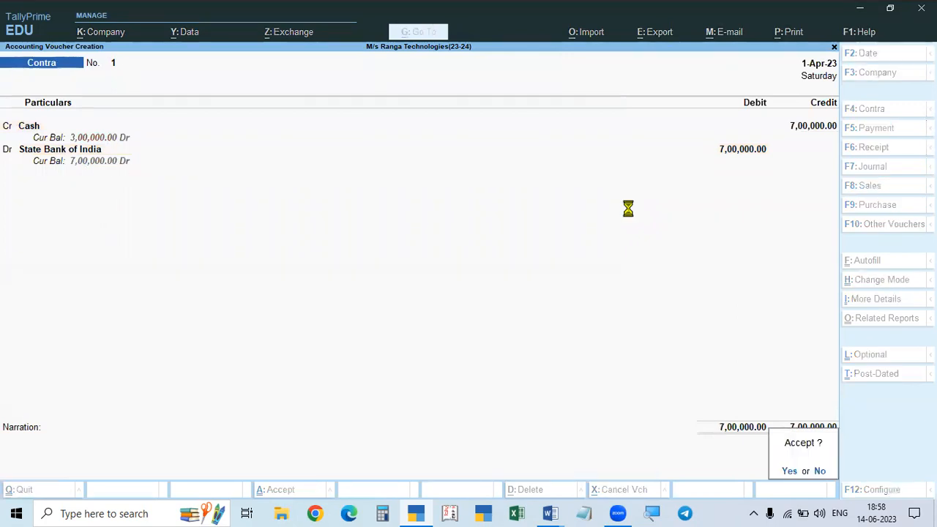
pyautogui.press('Return')
# Switch to Word and read Problem 1's component list, quantities per computer, other expenses and raw material purchase table.
pyautogui.hotkey('alt', 'Tab')
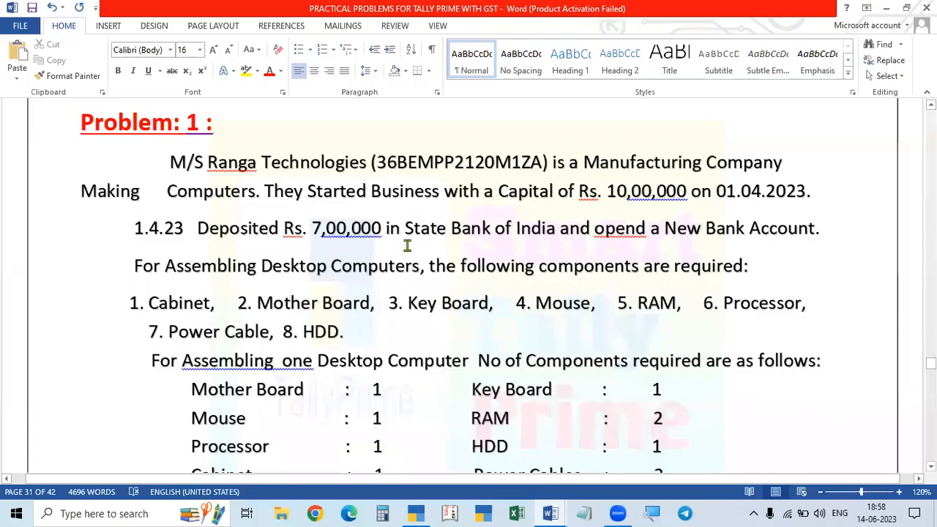
pyautogui.scroll(-1, 408, 246)
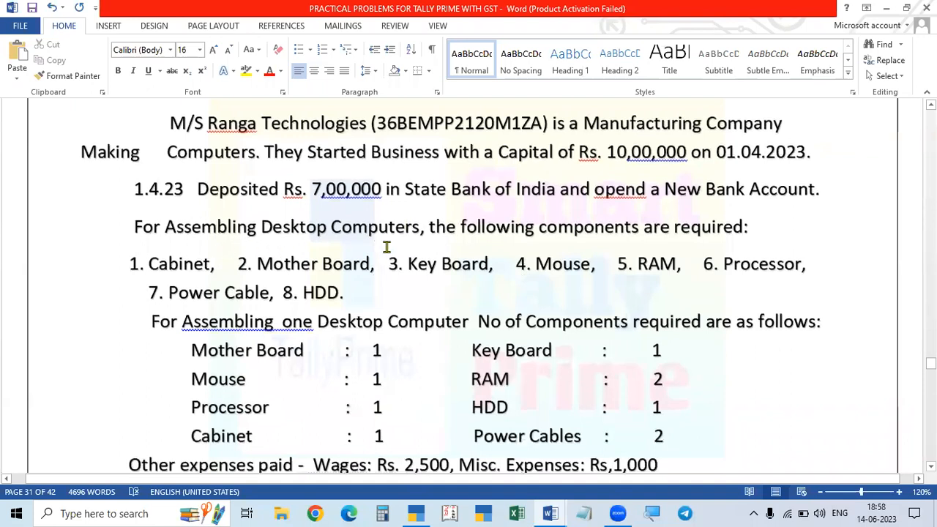
pyautogui.scroll(-1, 491, 241)
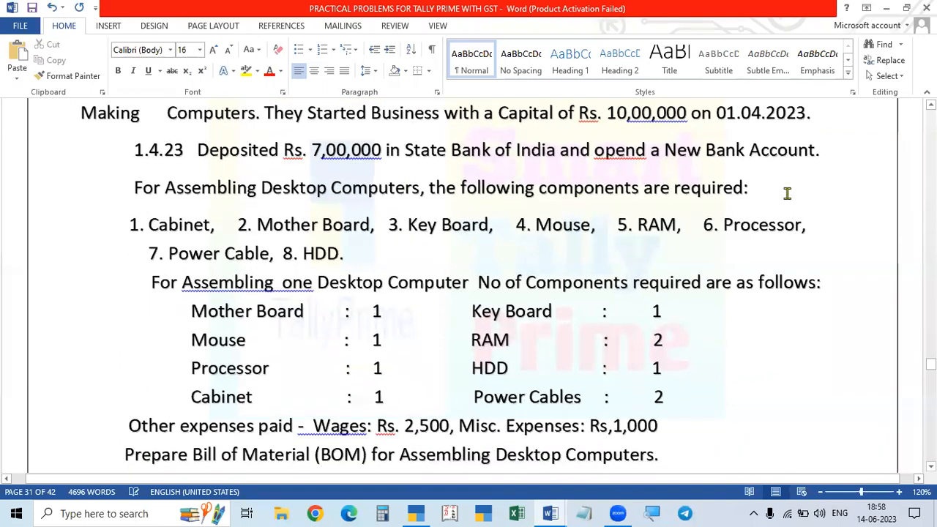
pyautogui.scroll(-1, 787, 193)
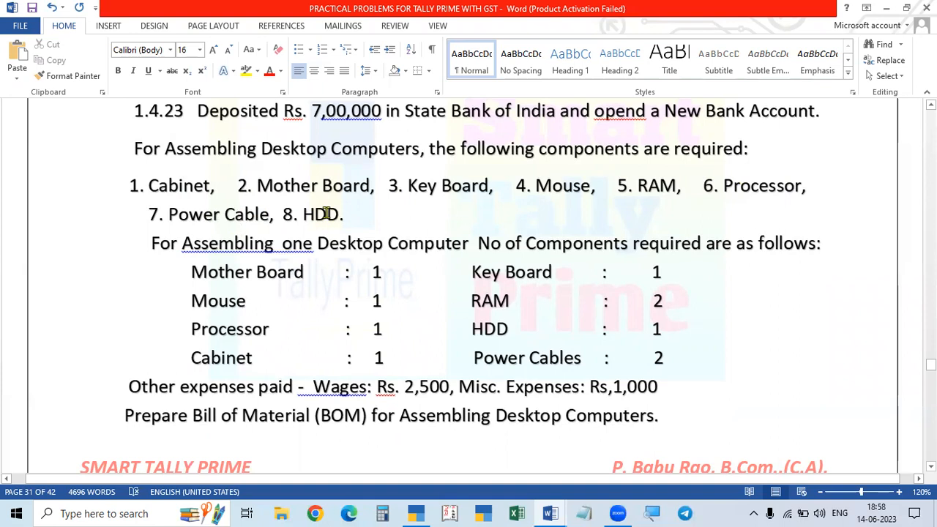
pyautogui.scroll(-1, 326, 213)
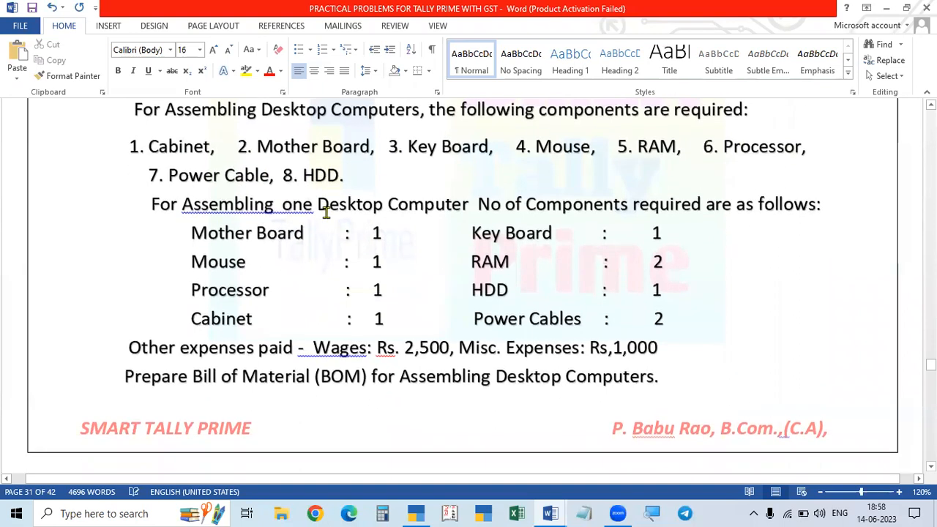
pyautogui.scroll(2, 327, 213)
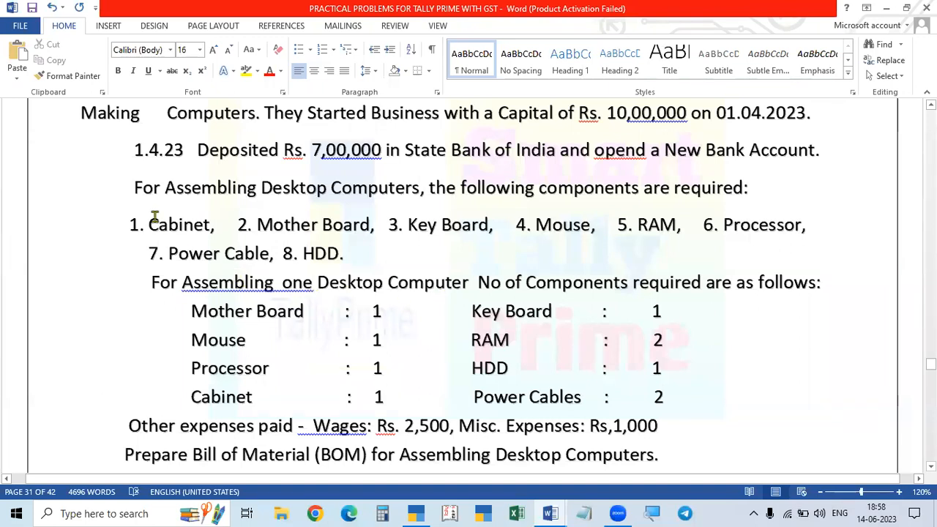
pyautogui.scroll(-1, 779, 247)
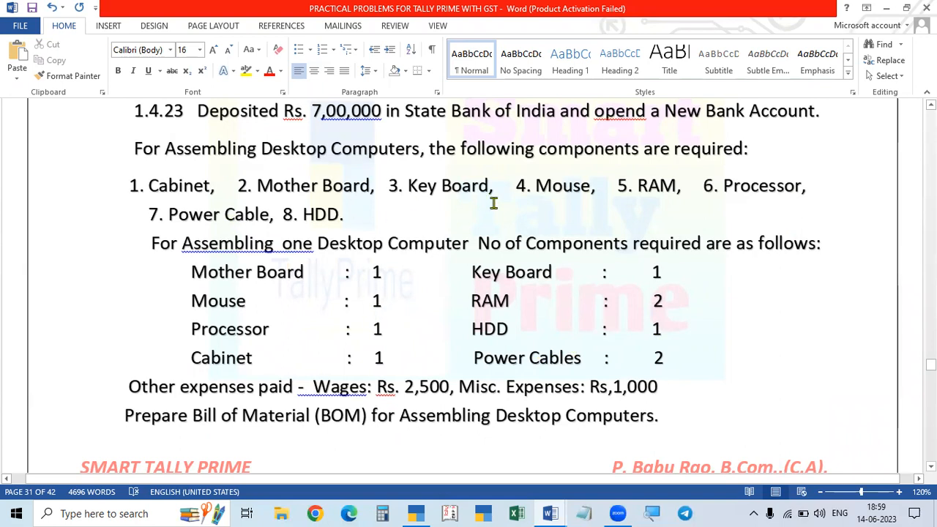
pyautogui.scroll(-1, 488, 227)
pyautogui.scroll(1, 488, 227)
pyautogui.scroll(-5, 573, 330)
pyautogui.scroll(3, 555, 322)
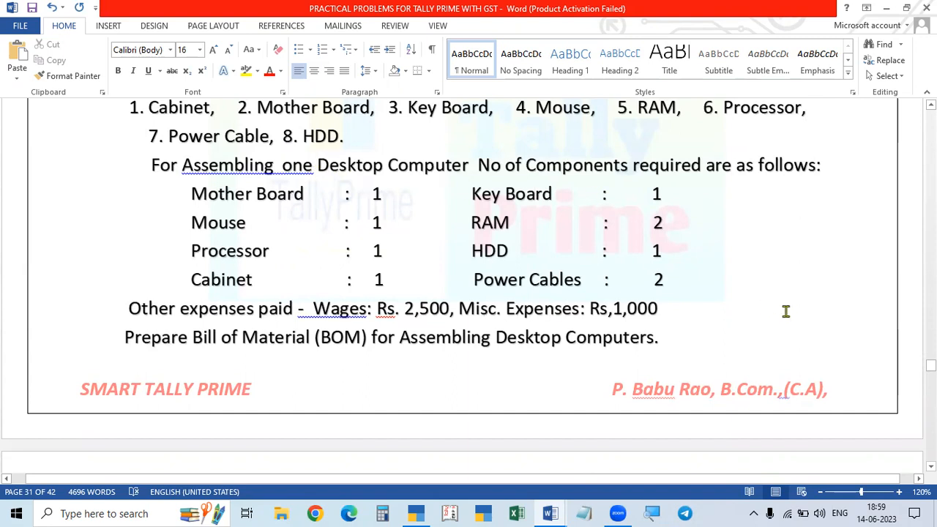
pyautogui.scroll(-10, 786, 311)
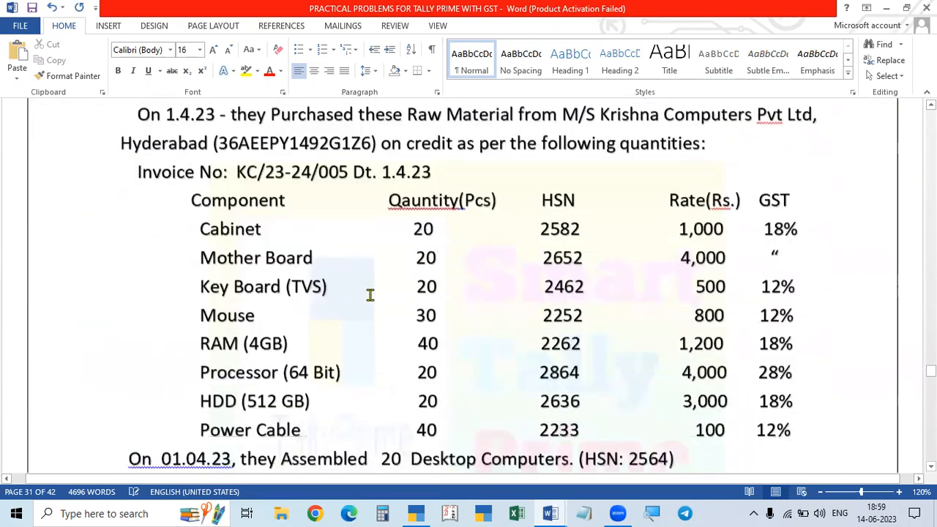
# Check the credit purchase in the Word problem and start a purchase voucher in TallyPrime.
pyautogui.hotkey('alt', 'Tab')
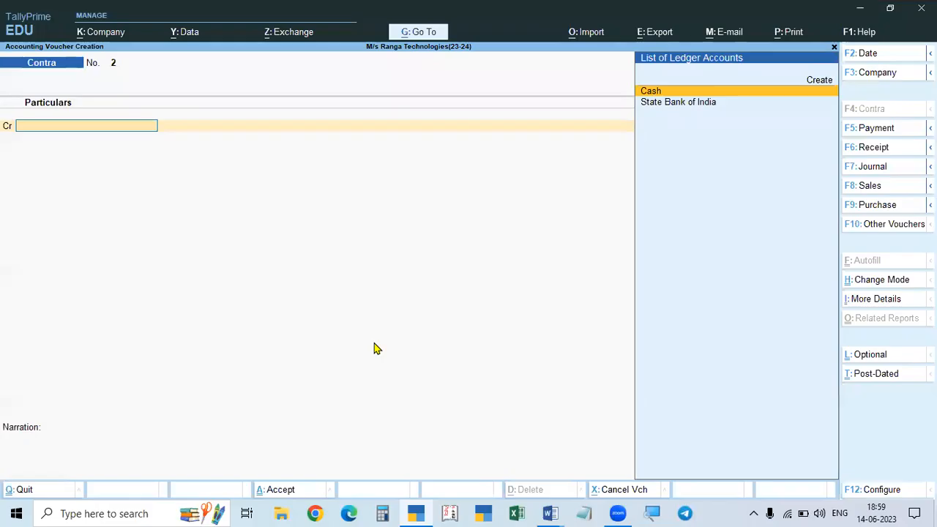
pyautogui.hotkey('alt', 'Tab')
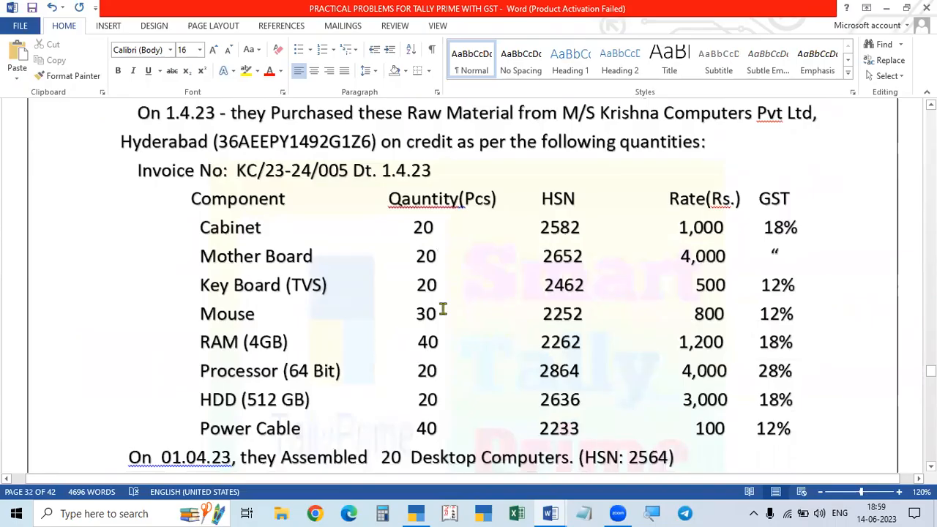
pyautogui.hotkey('alt', 'Tab')
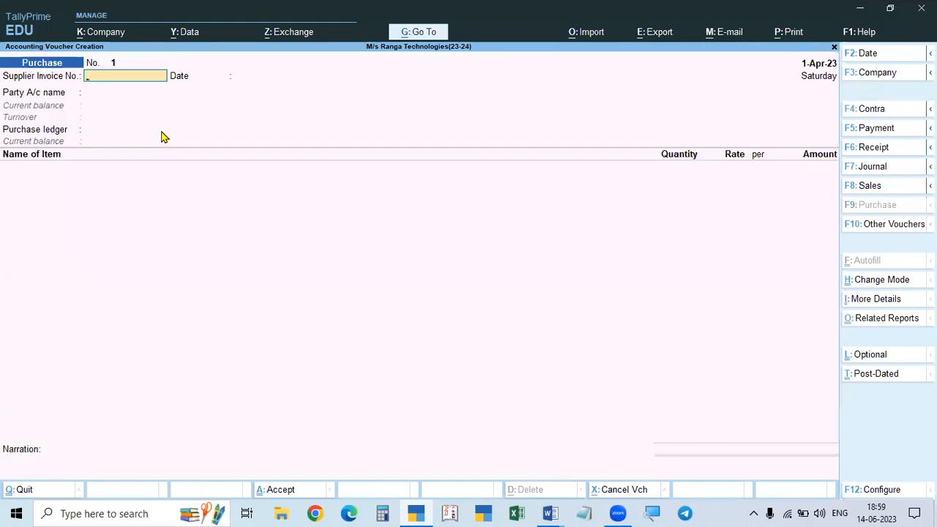
# Copy supplier invoice number KC/23-24/005 from the Word problem into the purchase voucher and set the invoice date to 1-Apr-23.
pyautogui.hotkey('alt', 'Tab')
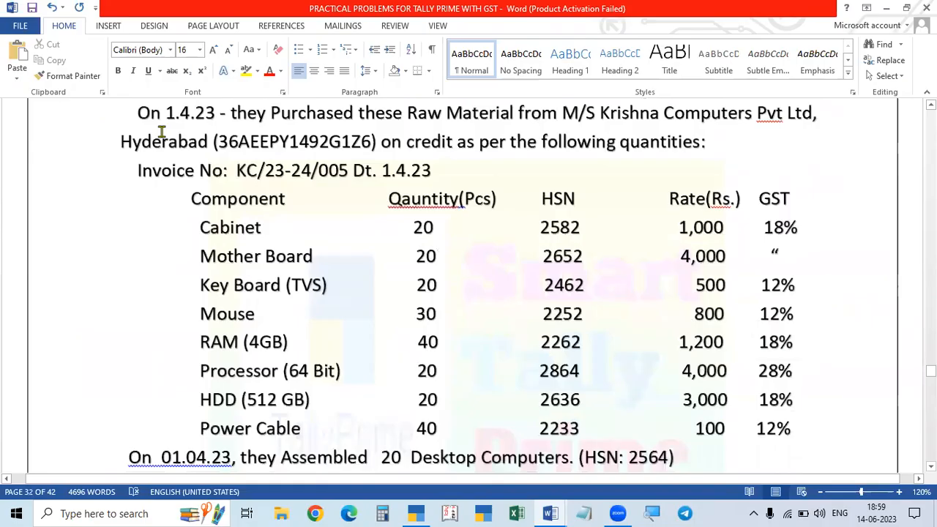
pyautogui.moveTo(236, 166); pyautogui.dragTo(339, 172)
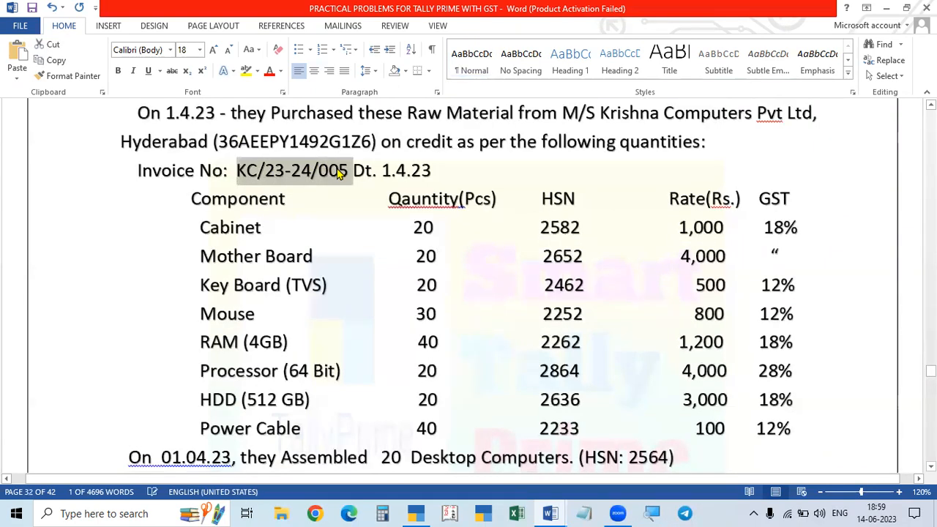
pyautogui.hotkey('ctrl', 'c')
pyautogui.hotkey('alt', 'Tab')
pyautogui.hotkey('ctrl', 'v')
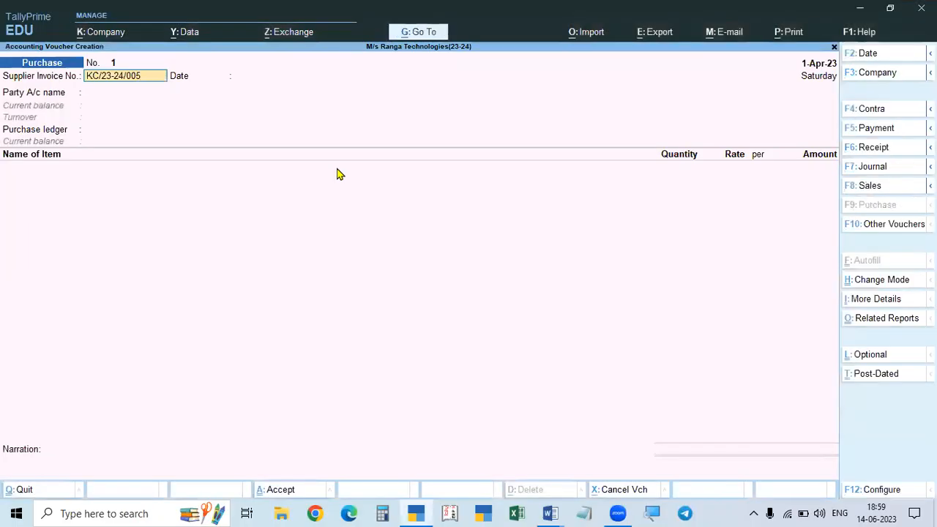
pyautogui.press('Return')
pyautogui.press('Return')
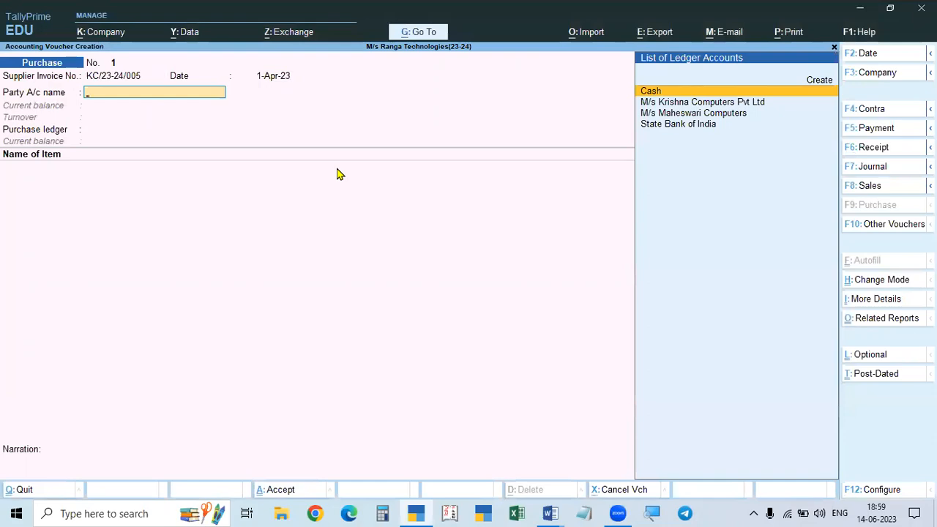
# Check the supplier's name and GSTIN in the Word problem and choose M/s Krishna Computers Pvt Ltd as the purchase voucher's party.
pyautogui.hotkey('alt', 'Tab')
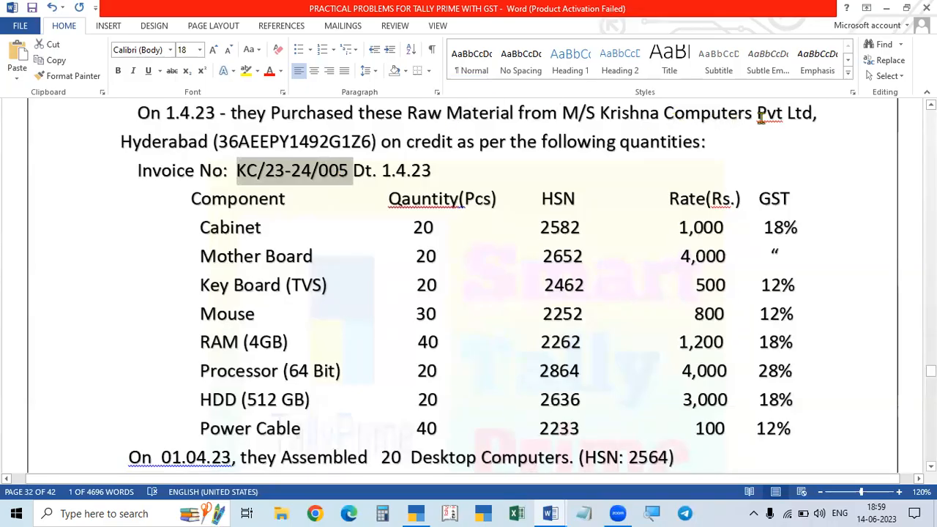
pyautogui.tripleClick(300, 144)
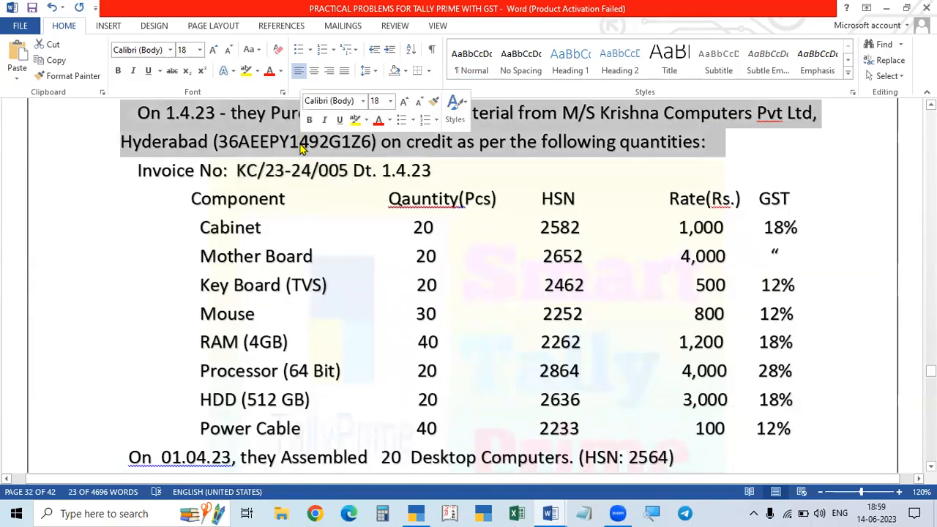
pyautogui.click(117, 250)
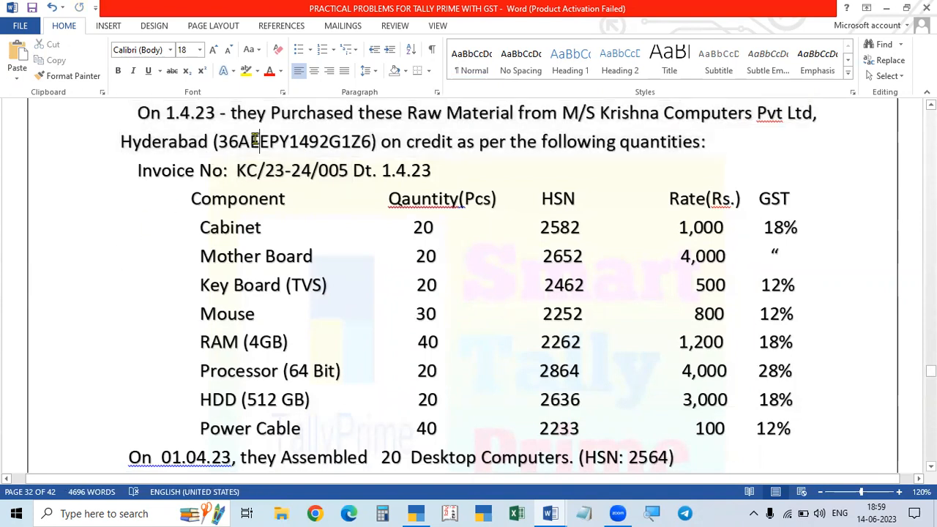
pyautogui.doubleClick(258, 143)
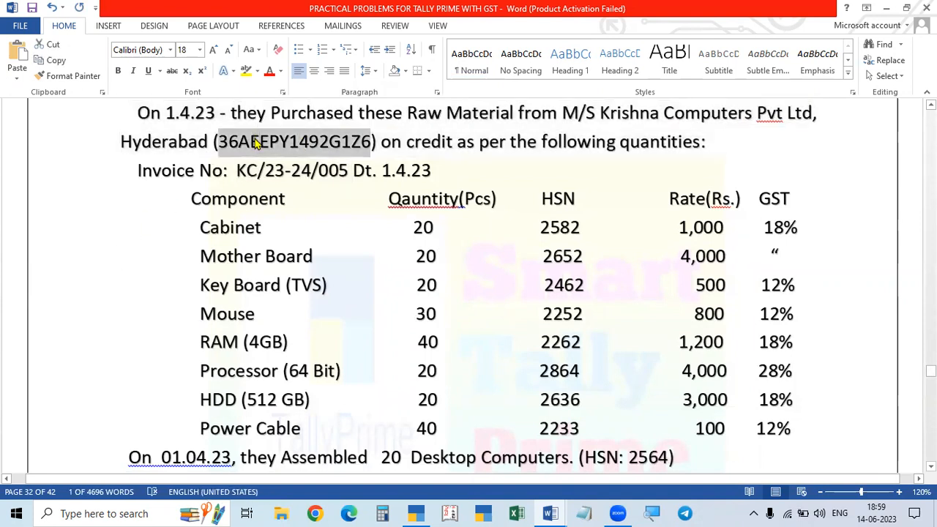
pyautogui.hotkey('alt', 'Tab')
pyautogui.press('Down')
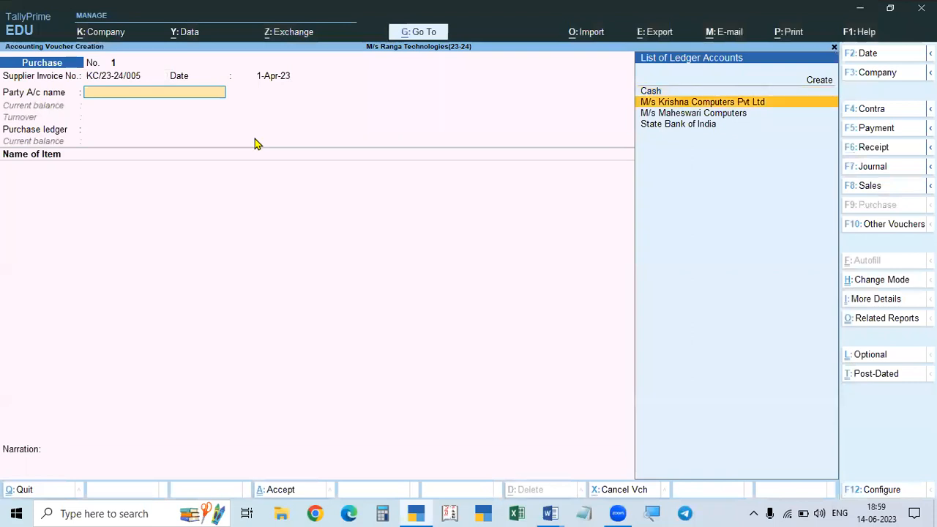
pyautogui.press('Return')
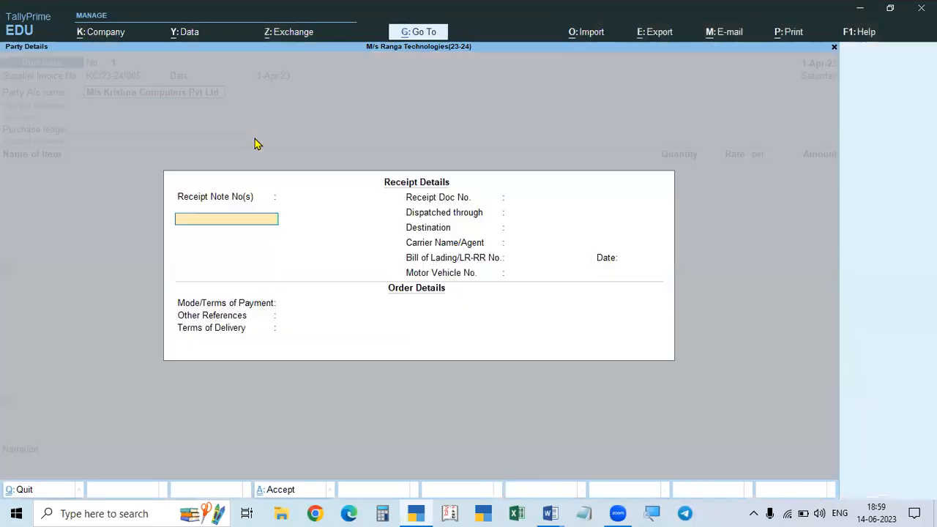
# Review the M/s Krishna Computers Pvt Ltd ledger's address and GST registration, and accept the voucher's receipt and party details.
pyautogui.press('Escape')
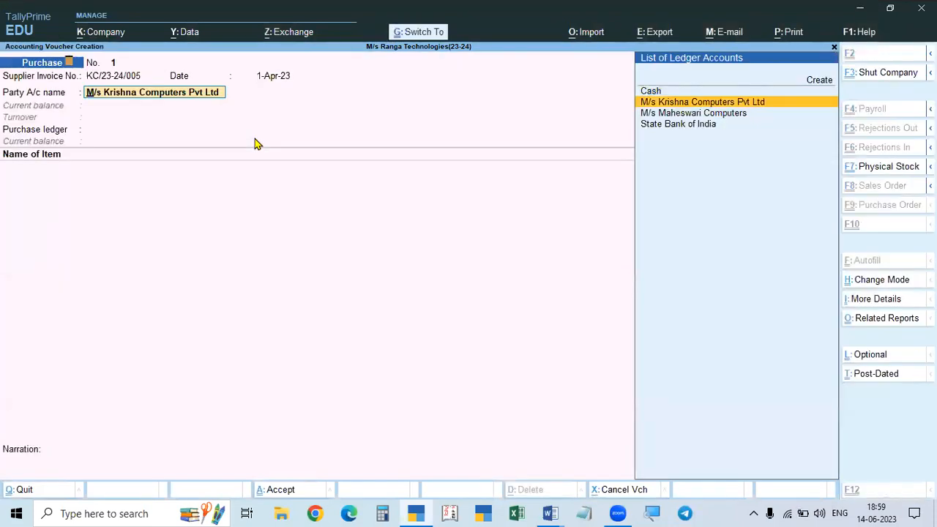
pyautogui.hotkey('ctrl', 'Return')
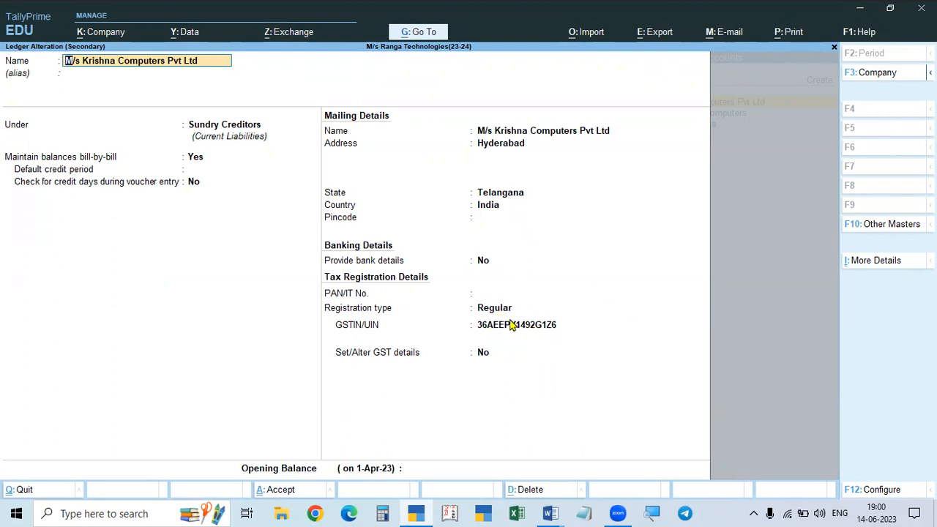
pyautogui.press('ctrl')
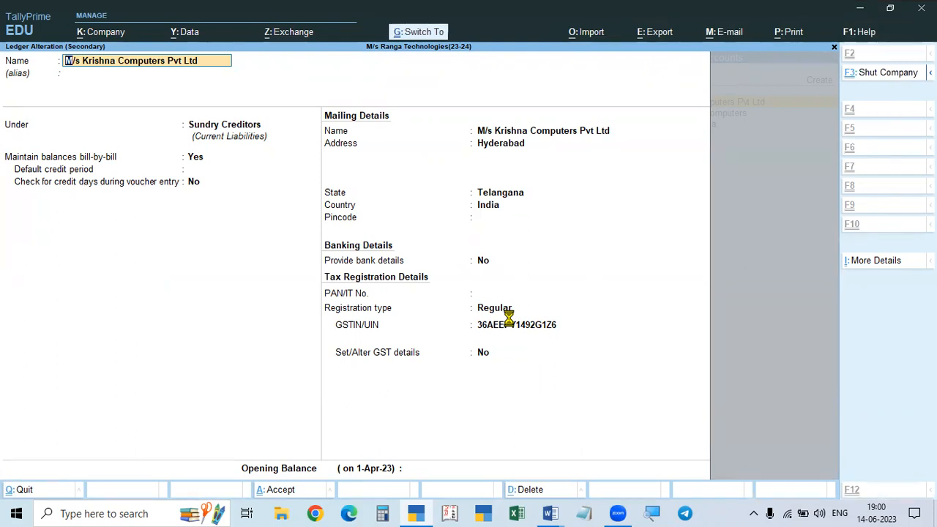
pyautogui.hotkey('ctrl', 'a')
pyautogui.press('ctrl')
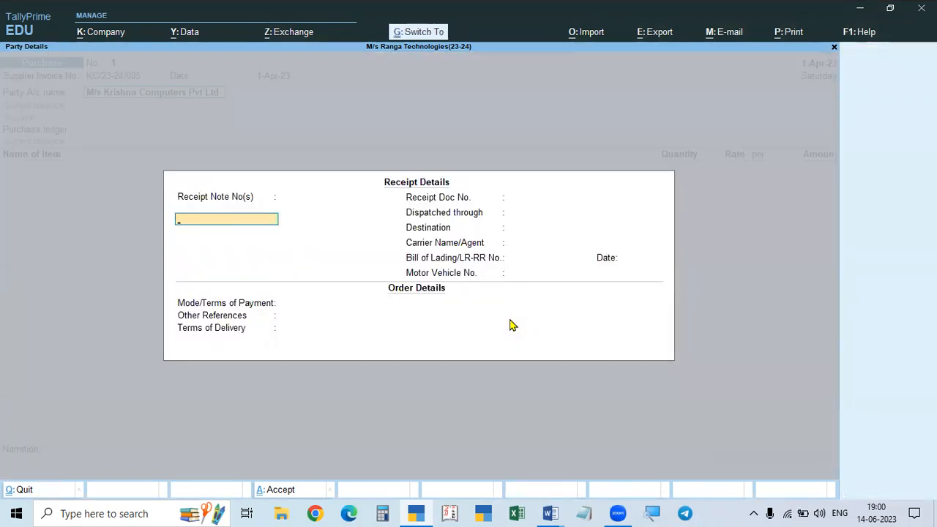
pyautogui.hotkey('ctrl', 'a')
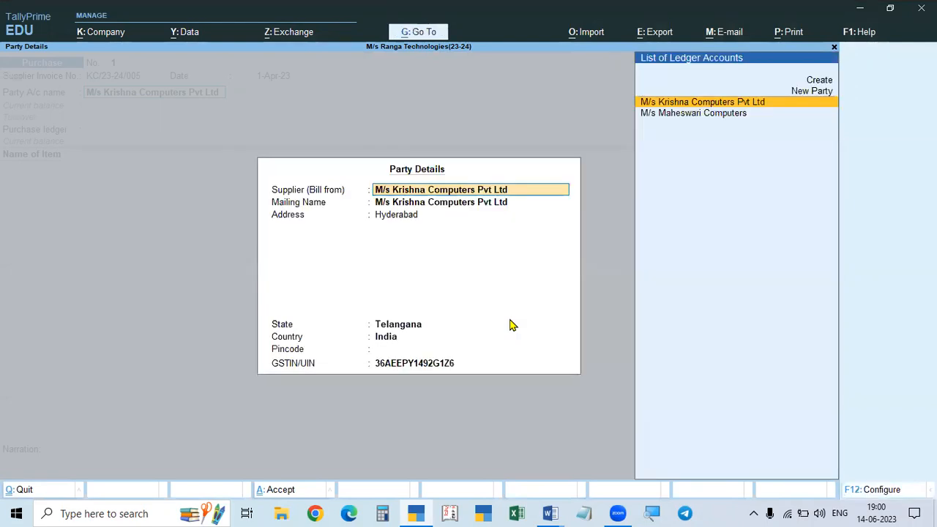
pyautogui.hotkey('ctrl', 'a')
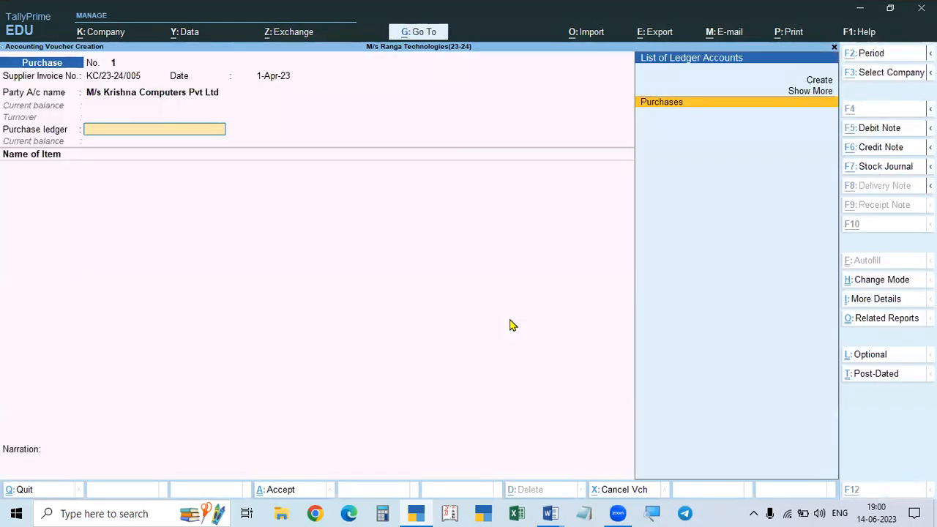
# Check the available voucher modes, keep Item Invoice, and select Purchases as the purchase ledger.
pyautogui.hotkey('alt', 'Tab')
pyautogui.hotkey('alt', 'Tab')
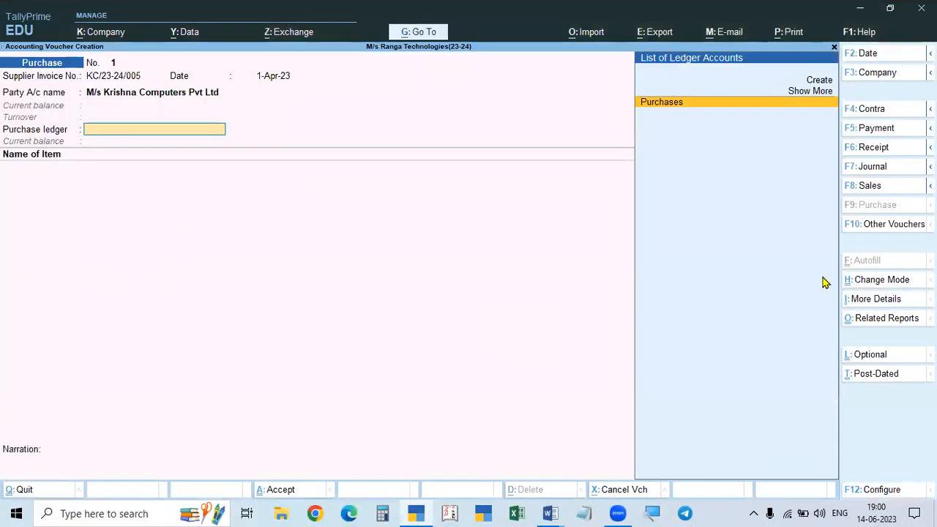
pyautogui.click(870, 281)
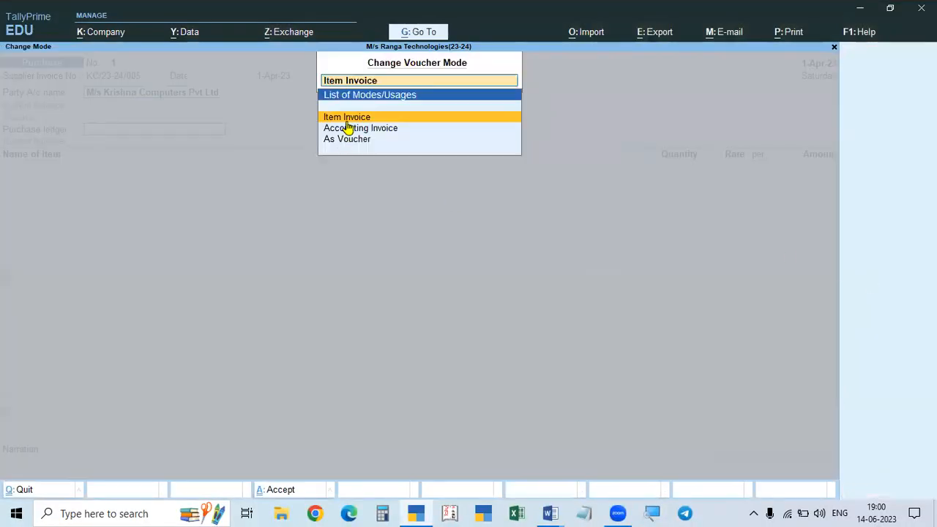
pyautogui.press('Escape')
pyautogui.press('Escape')
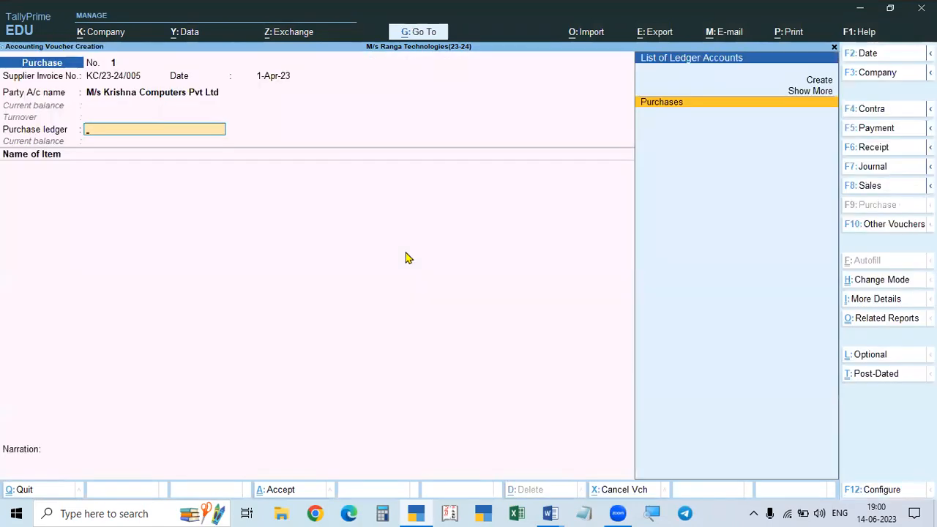
pyautogui.press('Return')
pyautogui.press('Return')
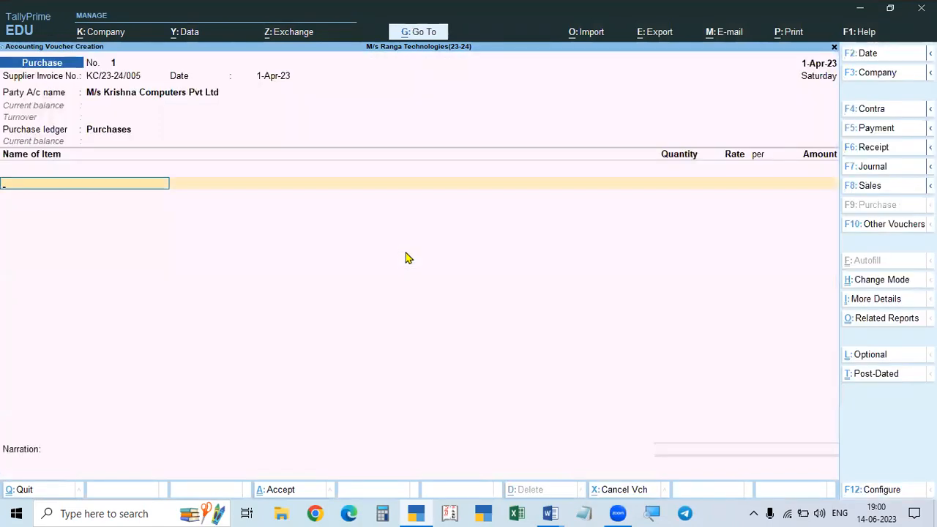
pyautogui.hotkey('alt', 'Tab')
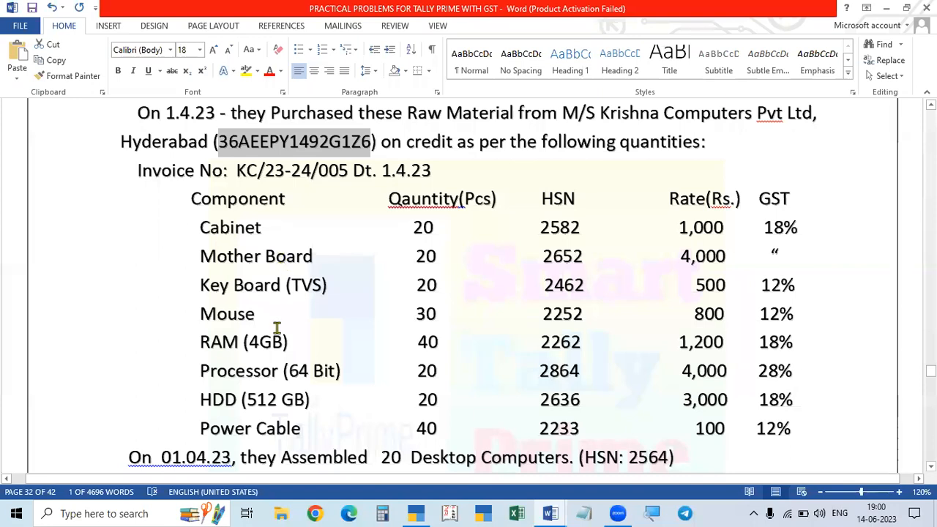
pyautogui.hotkey('alt', 'Tab')
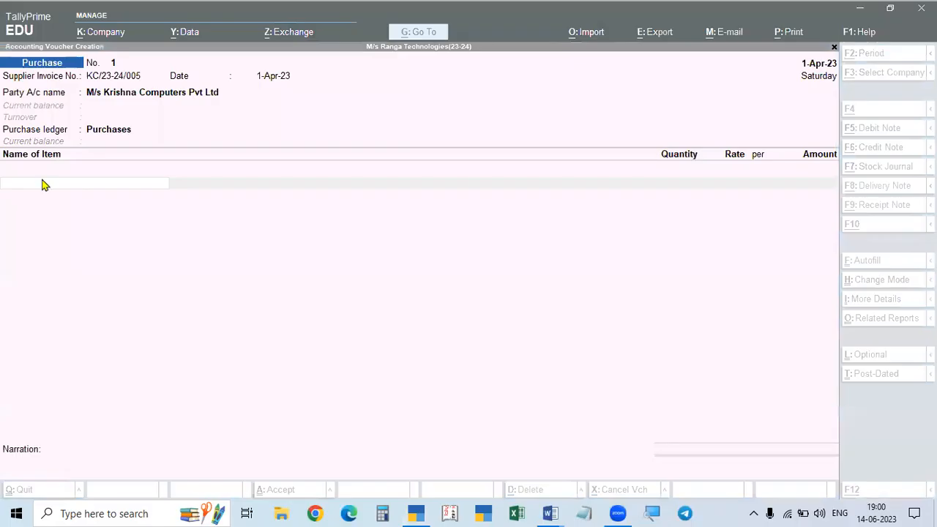
pyautogui.hotkey('alt', 'c')
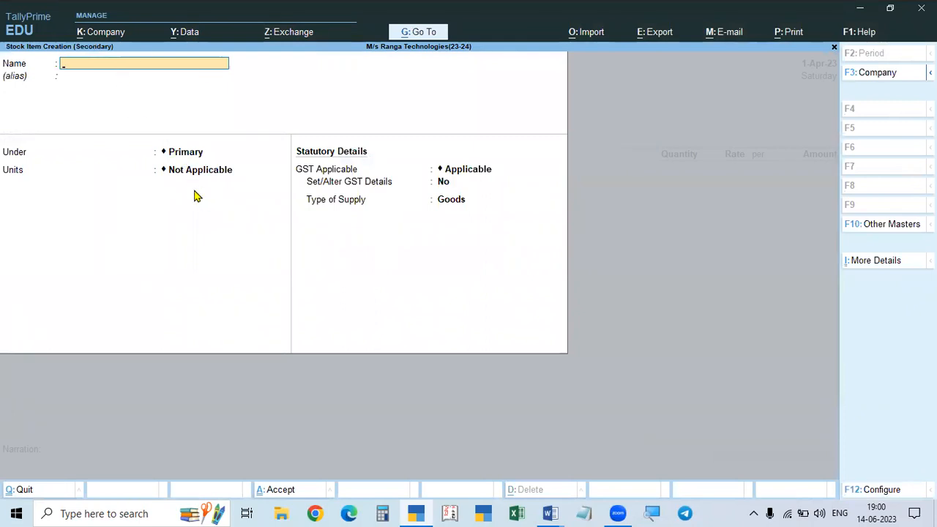
pyautogui.press('Escape')
pyautogui.press('y')
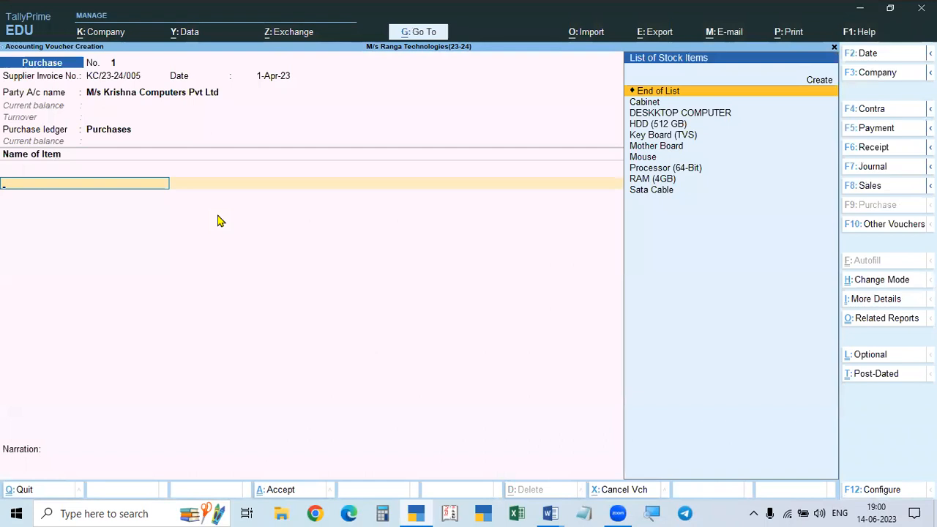
# Select Cabinet as the first item and open its stock item master to check its unit against the Word purchase table.
pyautogui.press('Down')
pyautogui.press('Return')
pyautogui.press('BackSpace')
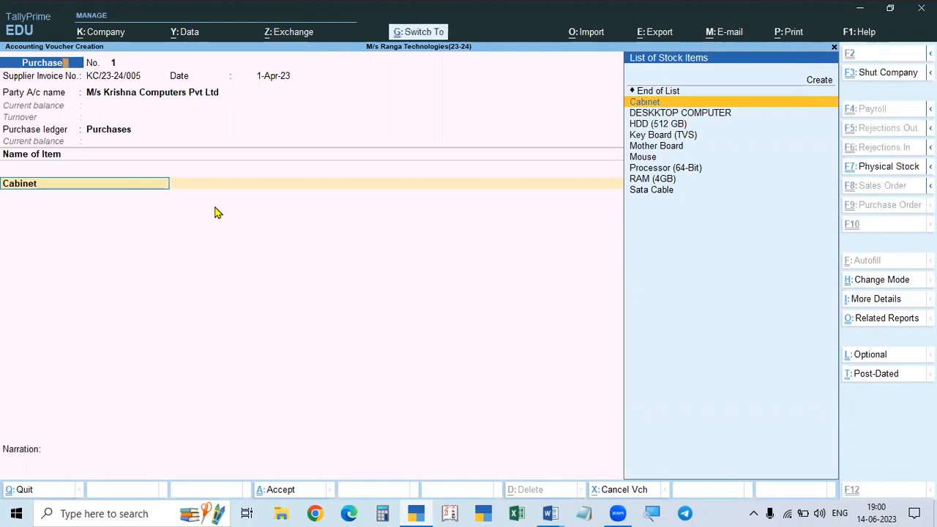
pyautogui.hotkey('ctrl', 'Return')
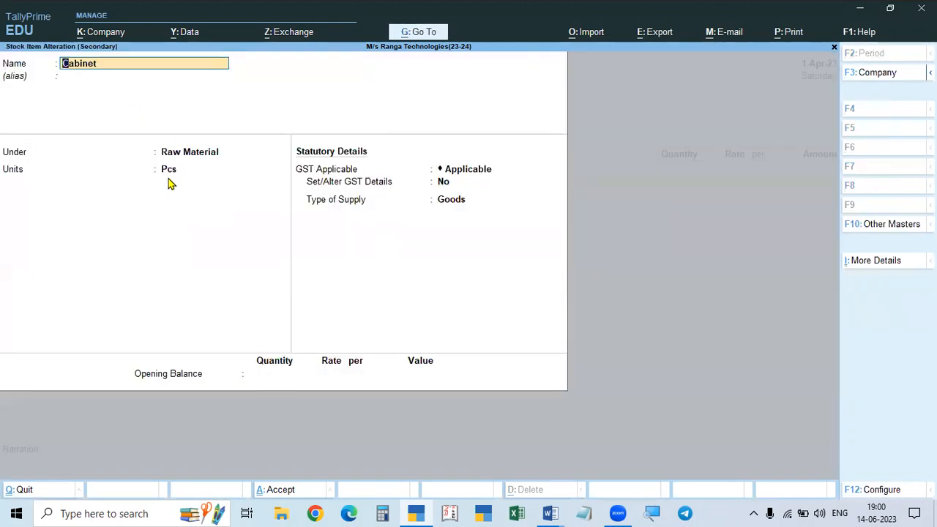
pyautogui.hotkey('alt', 'Tab')
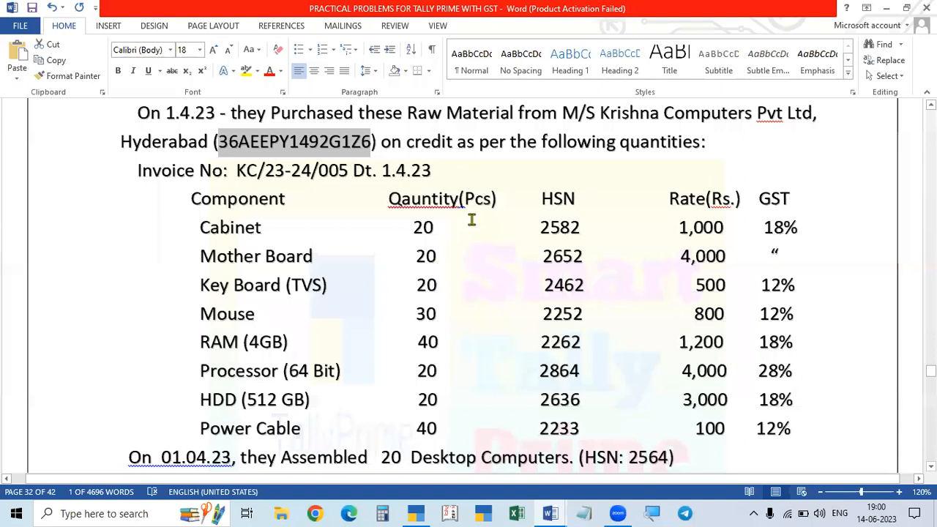
pyautogui.hotkey('alt', 'Tab')
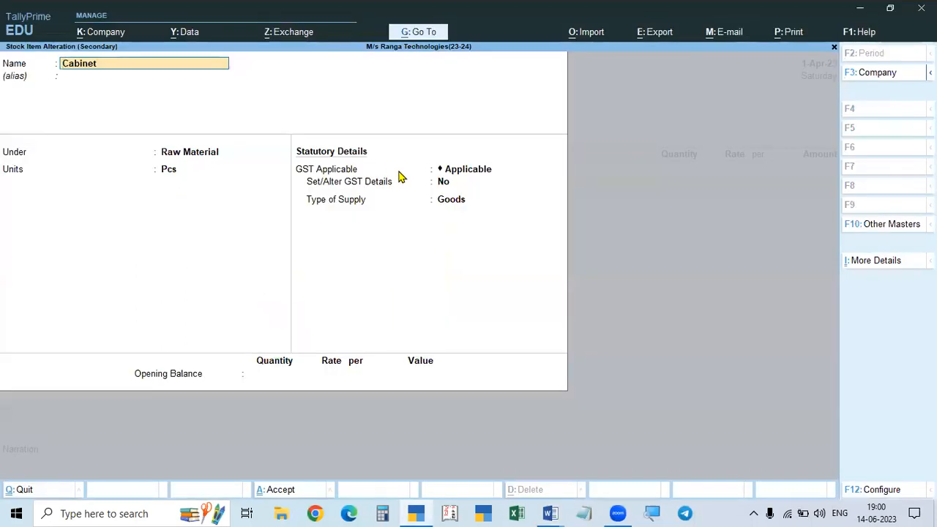
# Set Set/Alter GST Details to Yes for Cabinet and compare its HSN code with the Word purchase table.
pyautogui.click(462, 175)
pyautogui.press('Return')
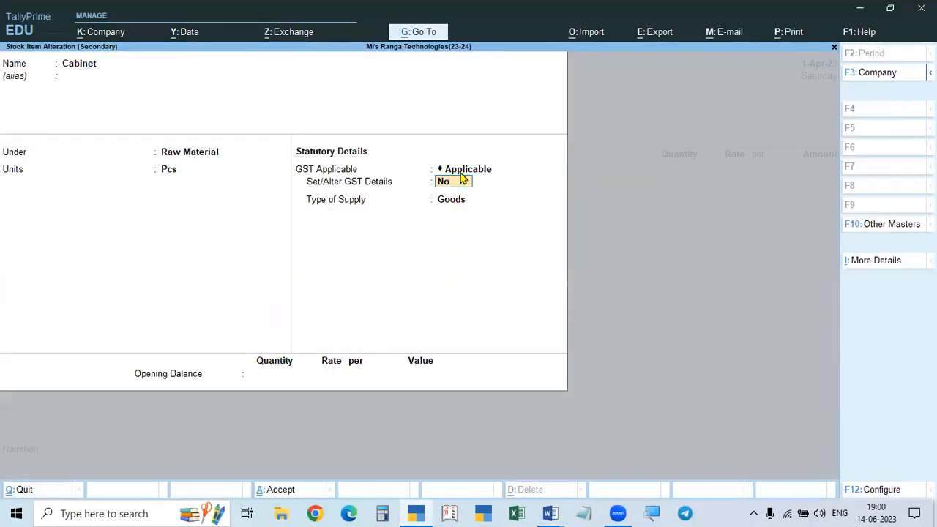
pyautogui.write('y')
pyautogui.press('Return')
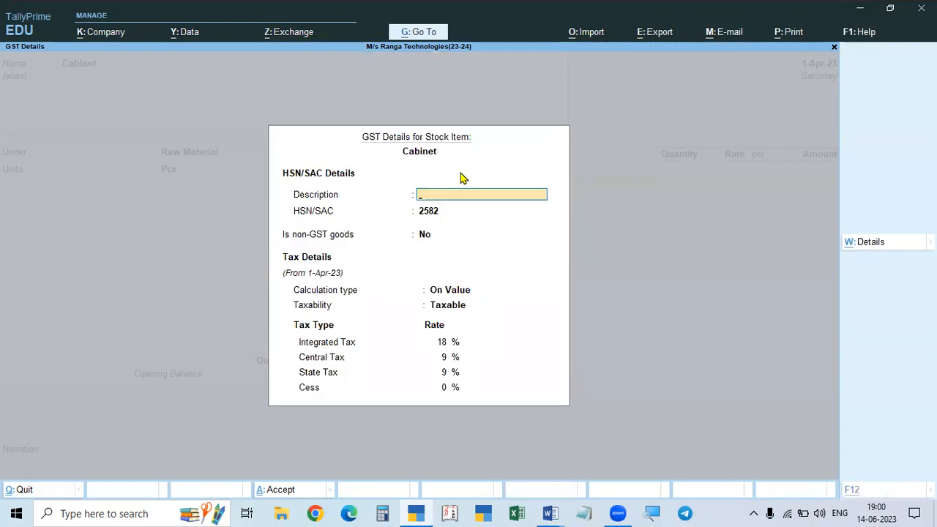
pyautogui.hotkey('alt', 'Tab')
pyautogui.hotkey('alt', 'Tab')
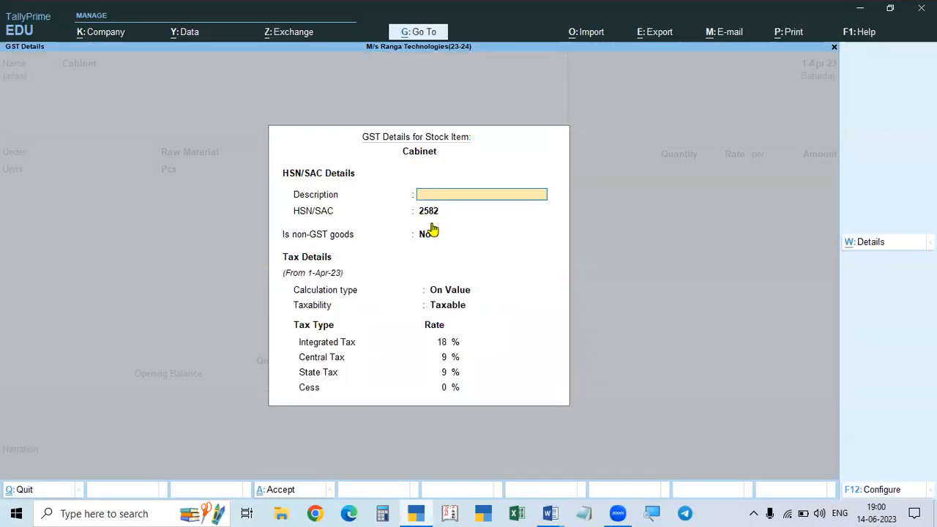
# Check Cabinet's GST rate against the Word purchase table, and save the stock item without an opening balance.
pyautogui.press('Return')
pyautogui.press('Return')
pyautogui.press('Return')
pyautogui.press('Return')
pyautogui.press('Return')
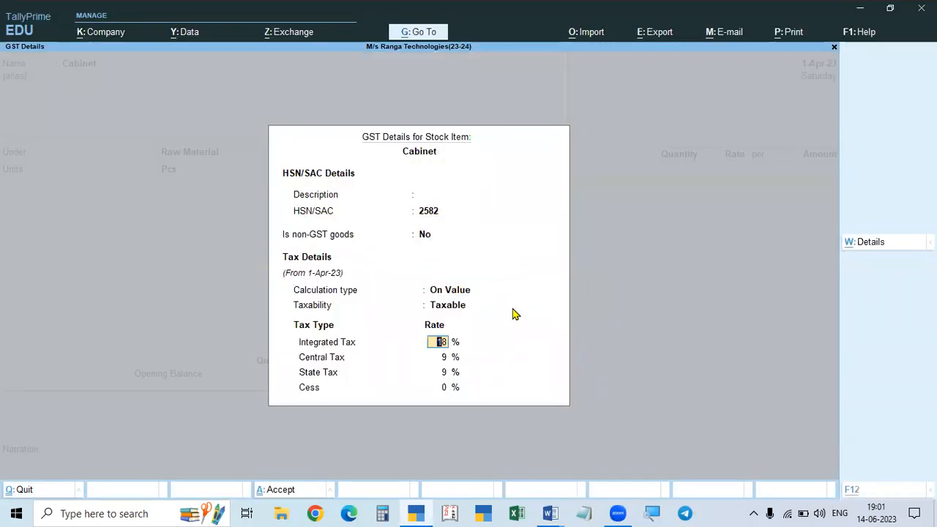
pyautogui.hotkey('alt', 'Tab')
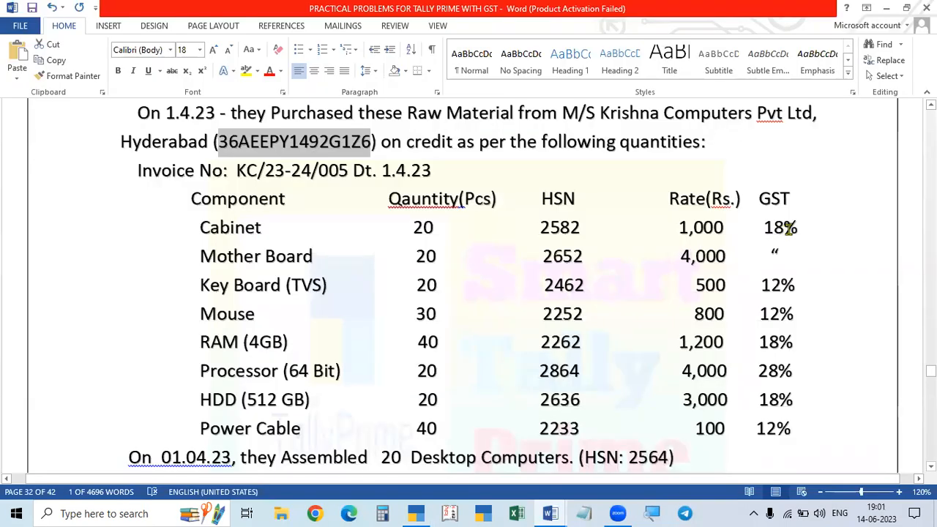
pyautogui.hotkey('alt', 'Tab')
pyautogui.press('Return')
pyautogui.press('Return')
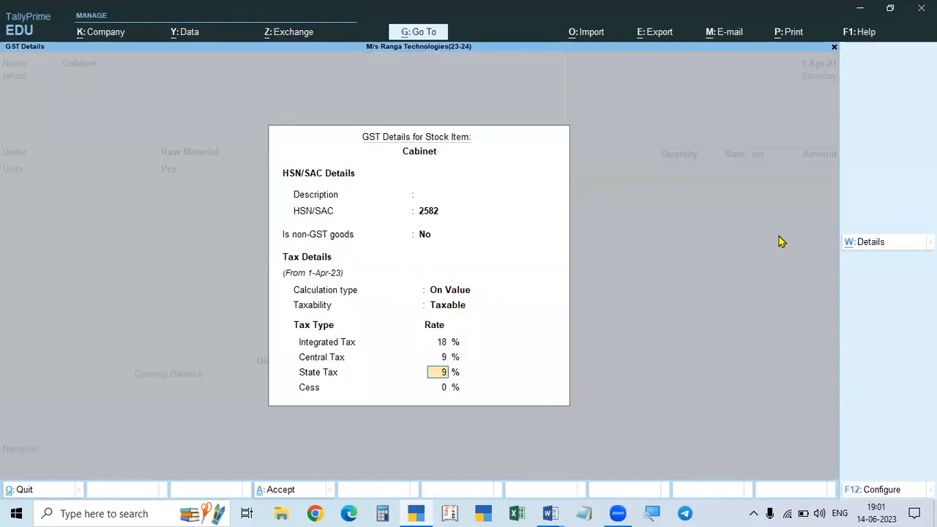
pyautogui.press('Return')
pyautogui.press('Return')
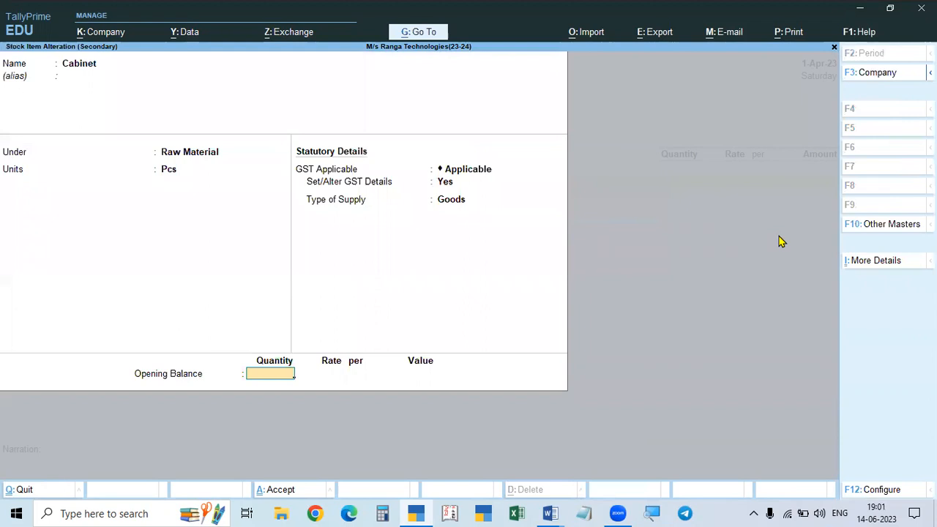
pyautogui.press('Return')
pyautogui.press('Return')
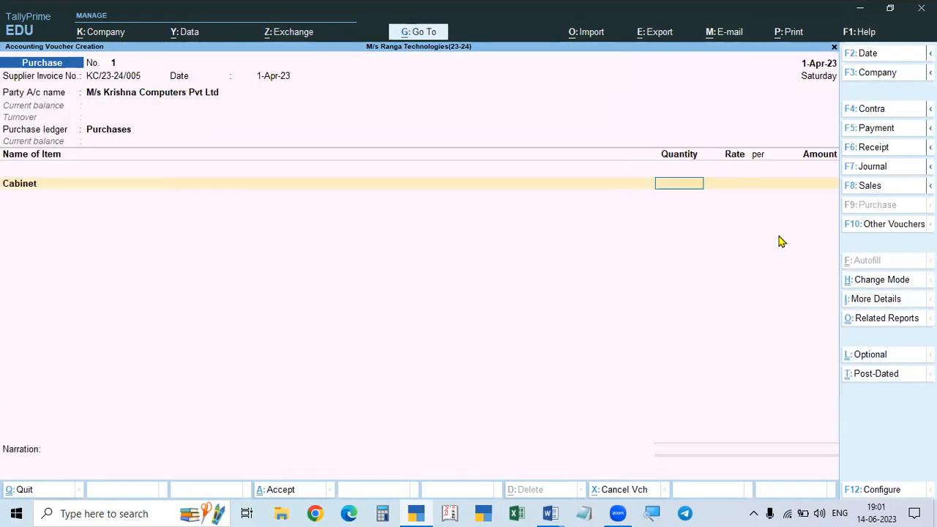
# Enter the Cabinet line from the Word purchase table with a quantity of 20 Pcs at a rate of 1,000.
pyautogui.hotkey('alt', 'Tab')
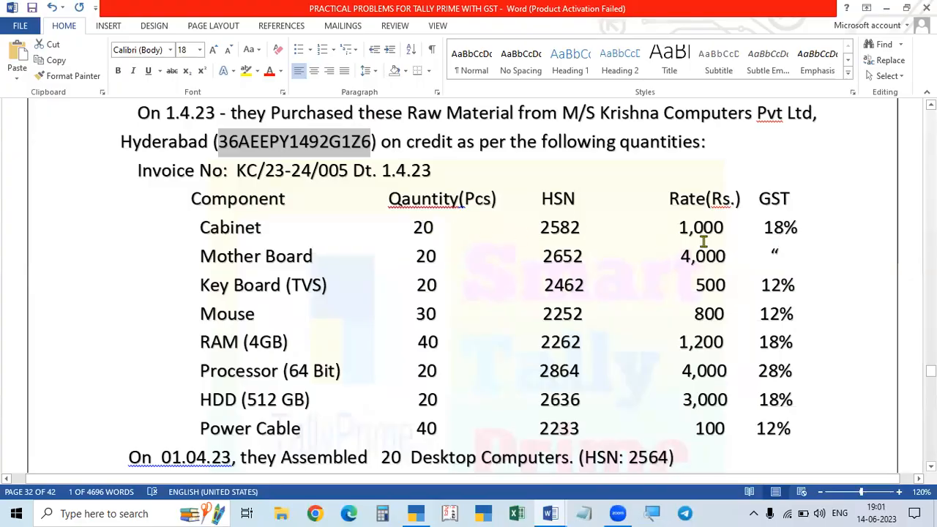
pyautogui.hotkey('alt', 'Tab')
pyautogui.write('20')
pyautogui.press('Return')
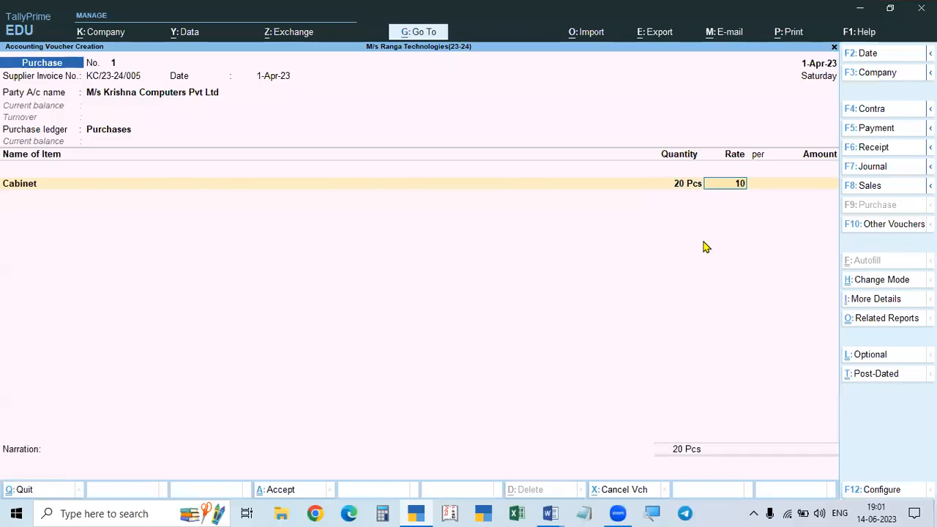
pyautogui.press('Return')
pyautogui.press('Return')
pyautogui.press('Return')
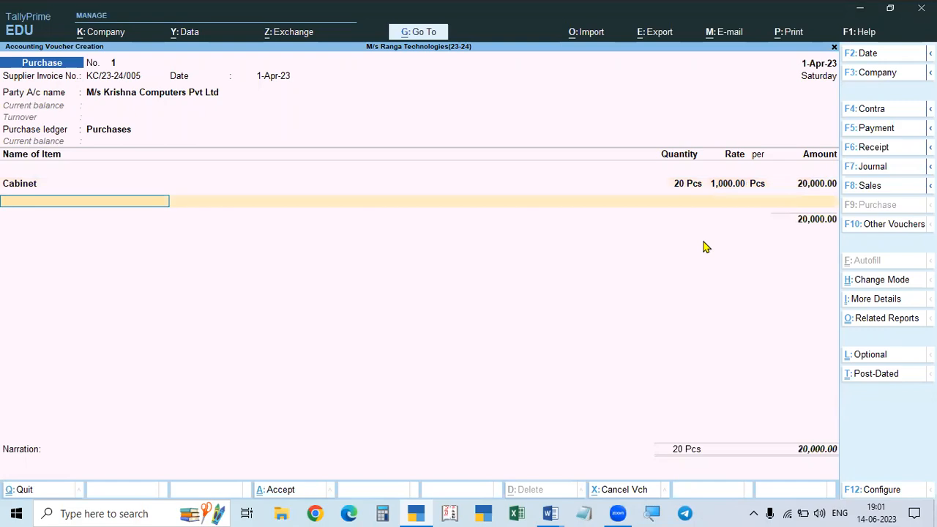
# Select Mother Board as the second item of the purchase, following the Word purchase table.
pyautogui.hotkey('alt', 'Tab')
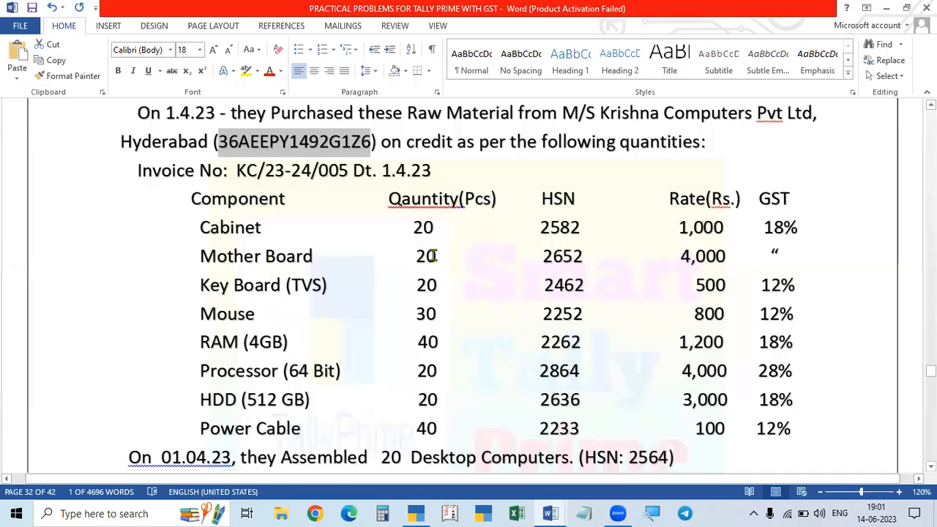
pyautogui.hotkey('alt', 'Tab')
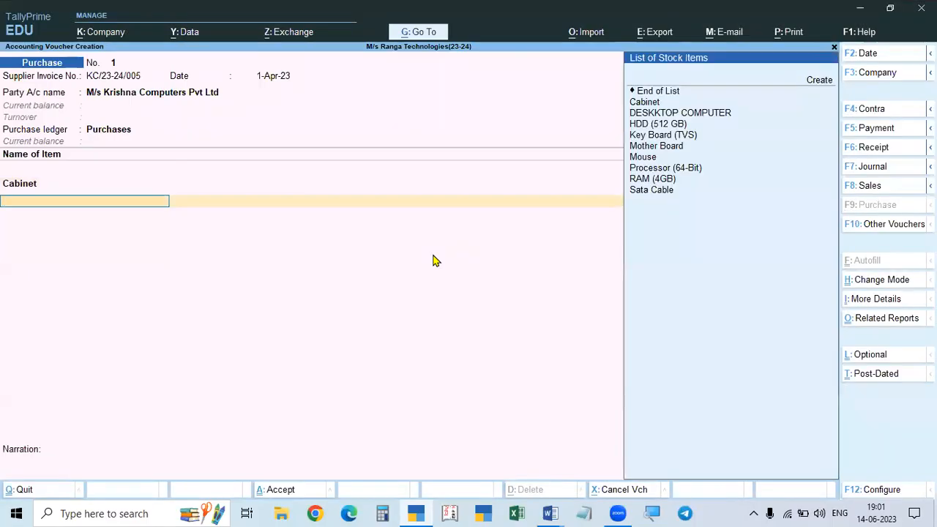
pyautogui.click(659, 147)
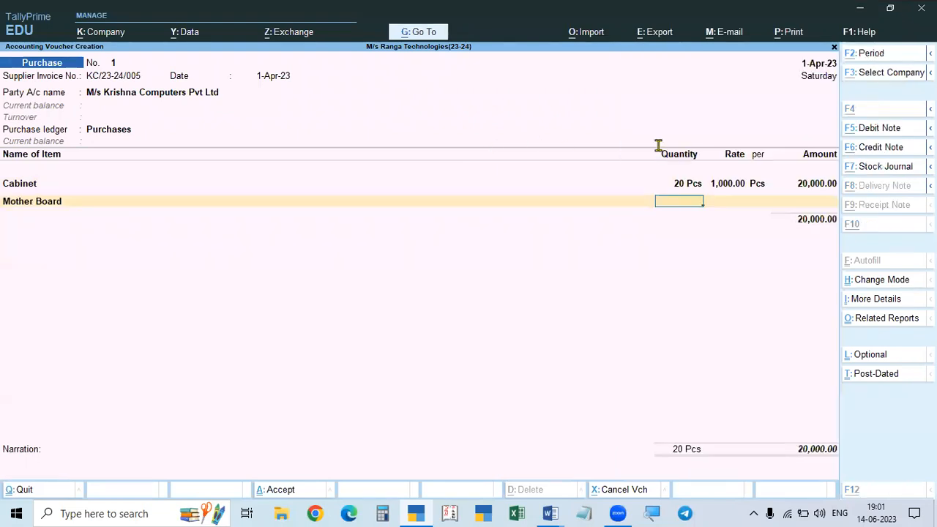
pyautogui.hotkey('alt', 'Tab')
pyautogui.hotkey('ctrl', 'x')
pyautogui.hotkey('ctrl', 'Return')
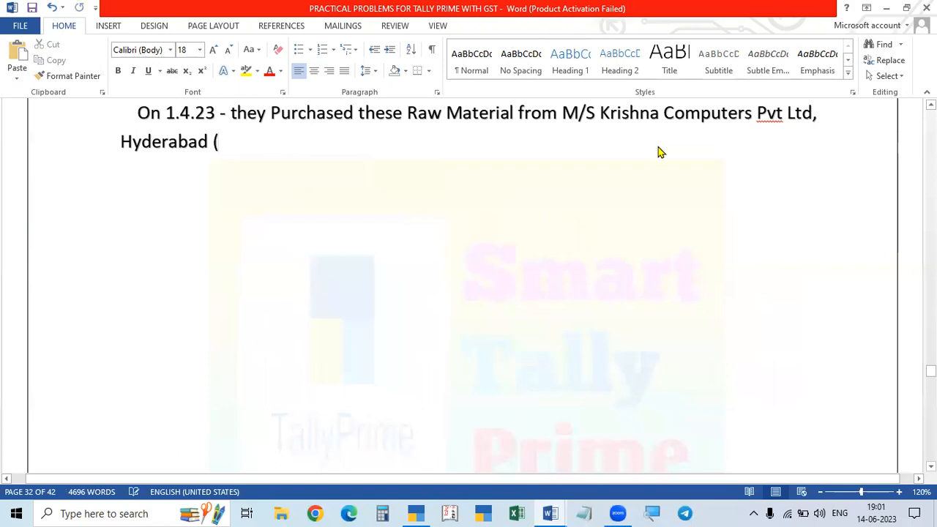
pyautogui.hotkey('alt', 'Tab')
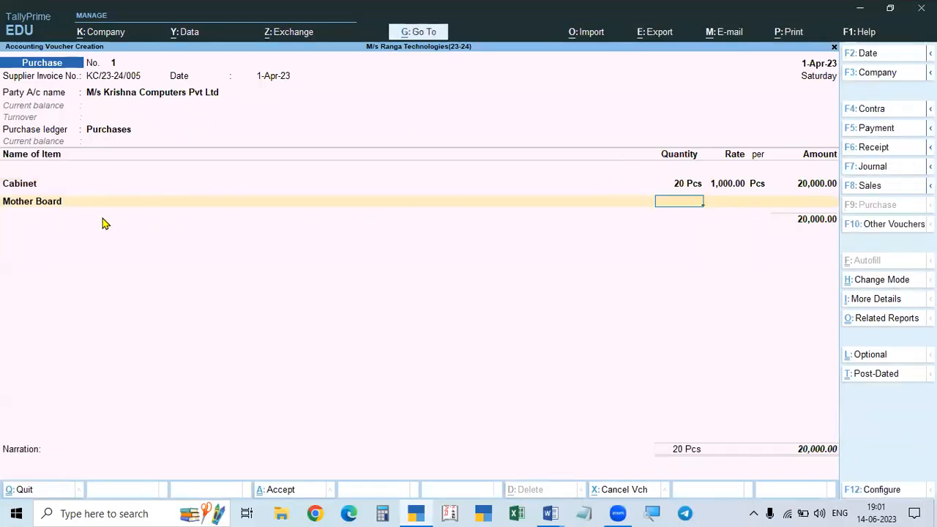
# Open the Mother Board stock item master from the purchase voucher and set Set/Alter GST Details to Yes.
pyautogui.click(65, 208)
pyautogui.hotkey('ctrl', 'Return')
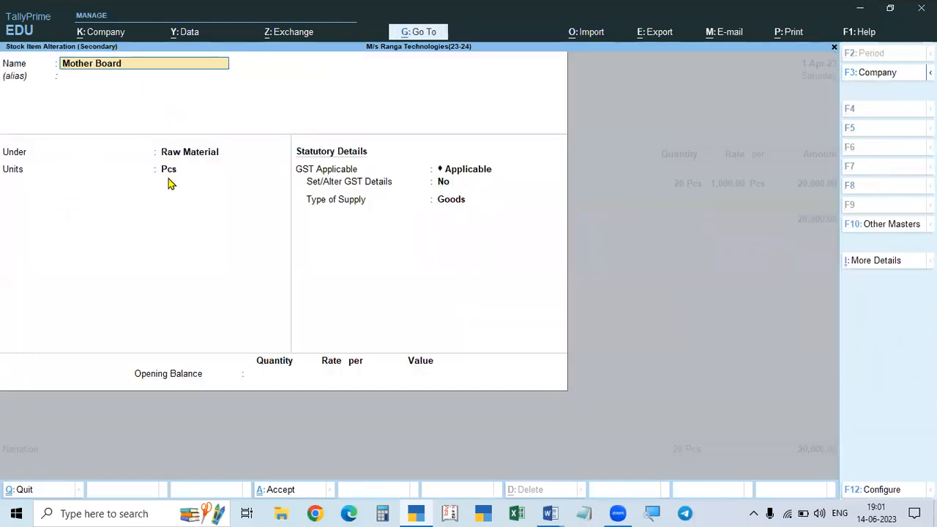
pyautogui.click(481, 171)
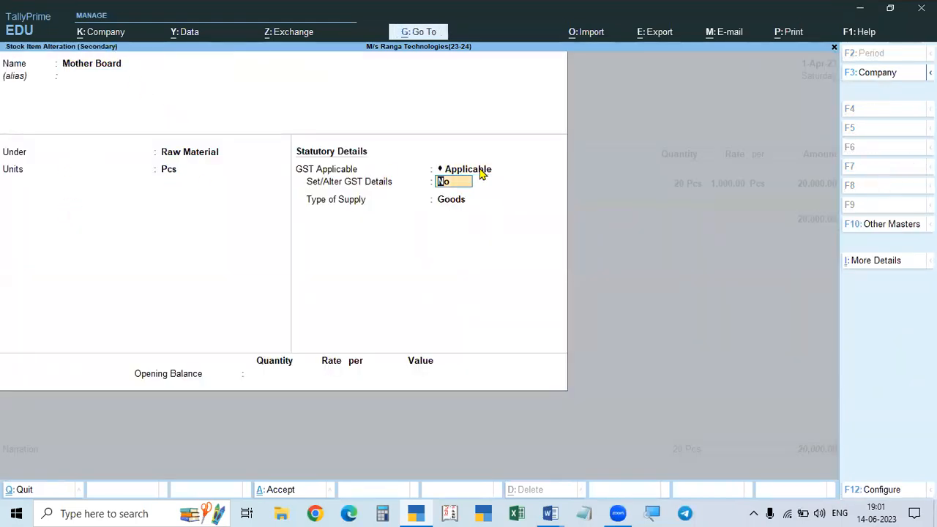
pyautogui.press('Return')
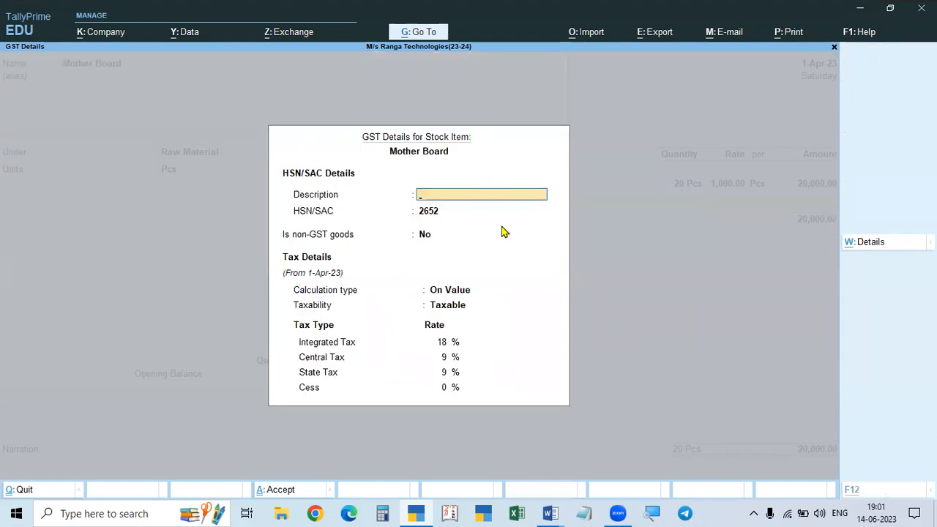
# Discard the accidental cut and page break in the Word practice document by closing it without saving.
pyautogui.hotkey('alt', 'Tab')
pyautogui.scroll(7, 558, 298)
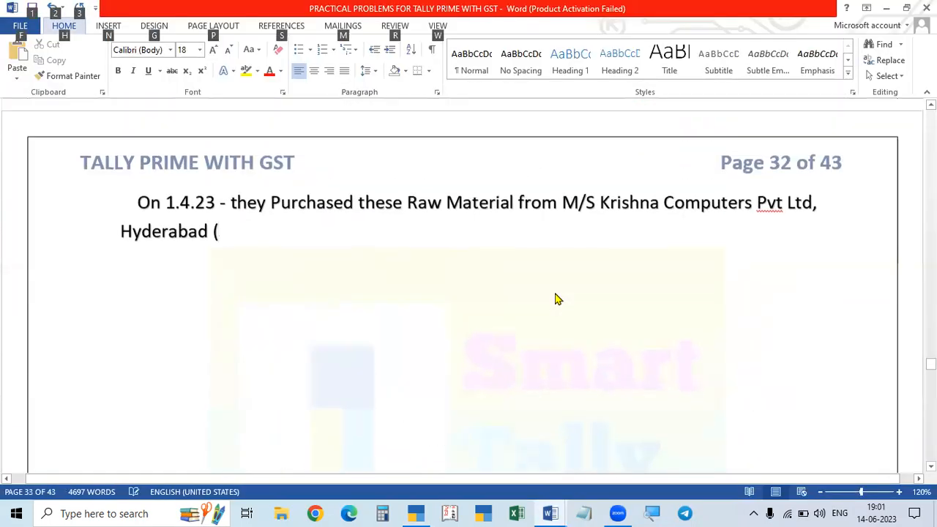
pyautogui.scroll(-1, 559, 297)
pyautogui.scroll(-6, 791, 212)
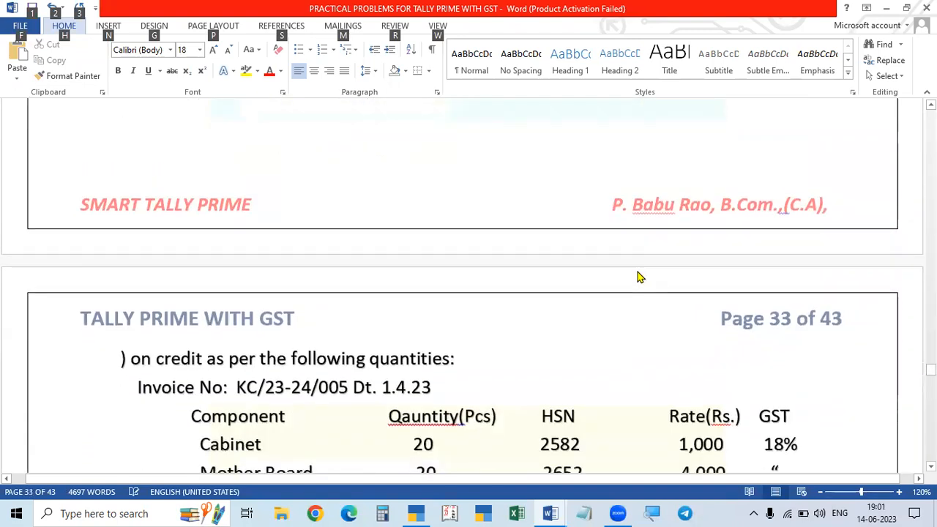
pyautogui.scroll(6, 637, 277)
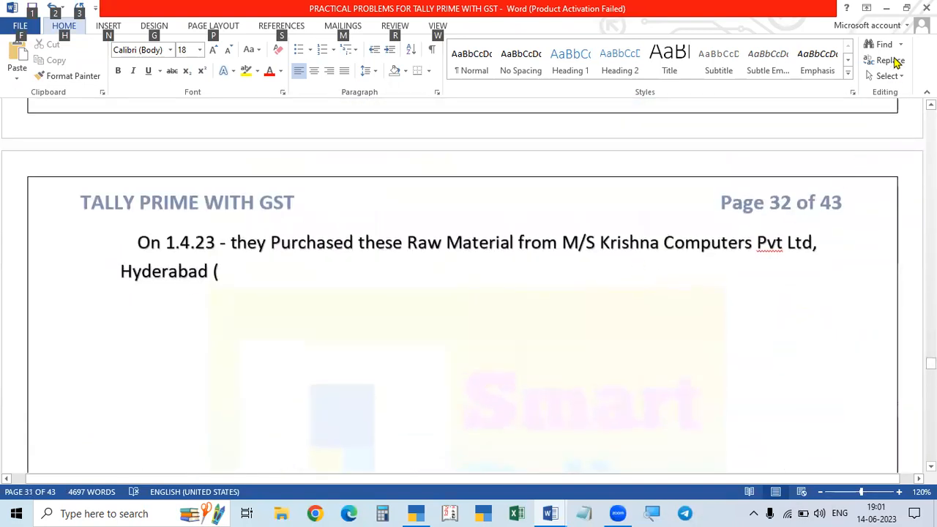
pyautogui.click(926, 7)
pyautogui.click(474, 287)
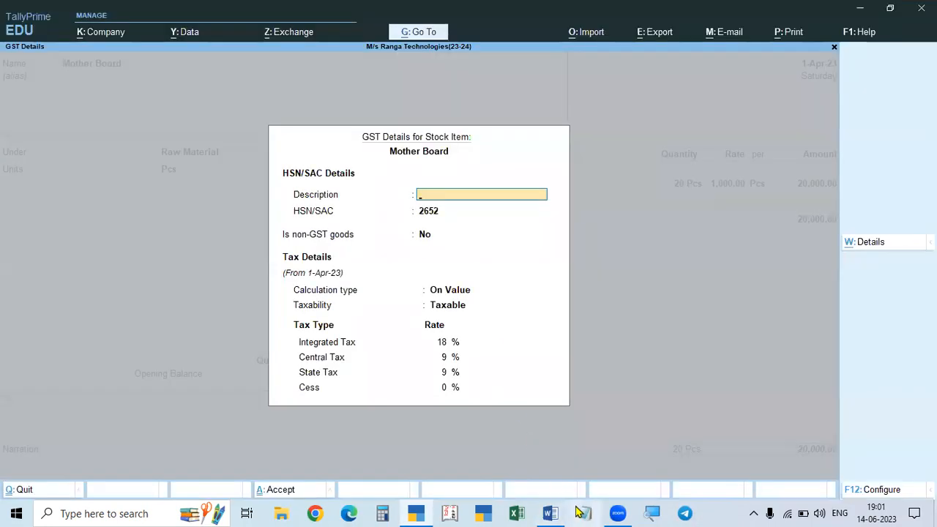
# Close the TALLY PRIME FULL SUBJECT document in Word and return to the desktop.
pyautogui.click(862, 10)
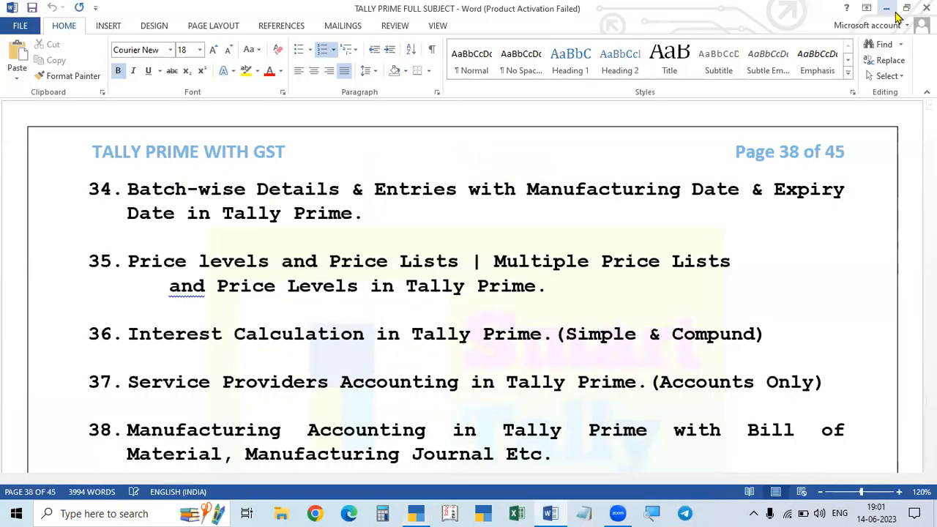
pyautogui.click(926, 7)
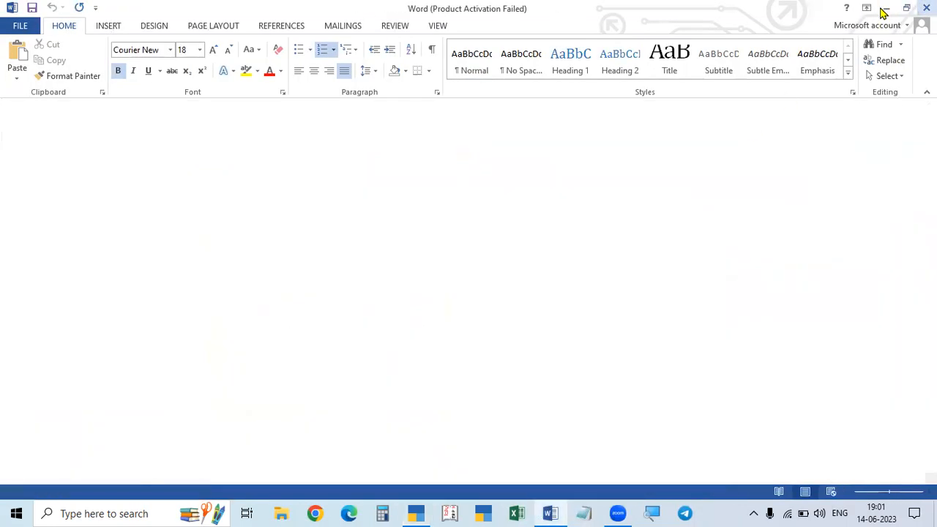
pyautogui.click(887, 9)
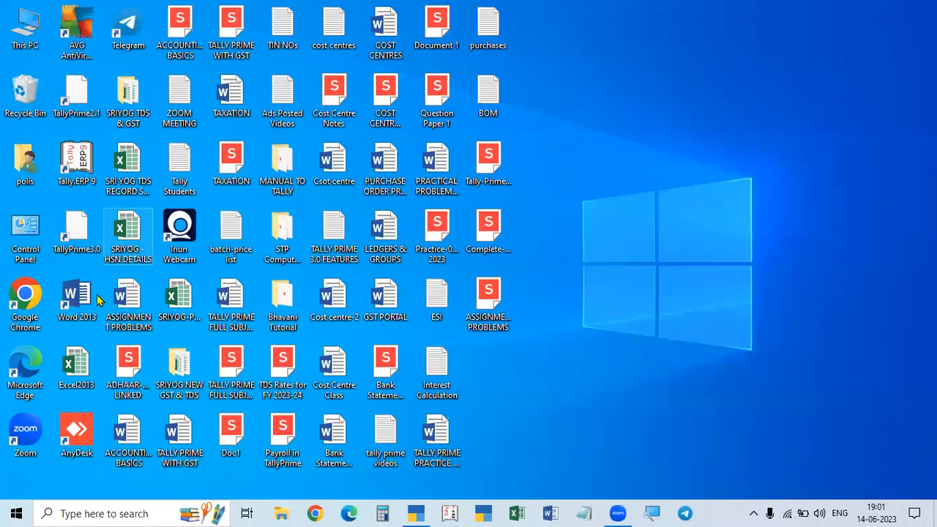
# Start Word again and reopen PRACTICAL PROBLEMS FOR TALLY PRIME WITH GST from the recent documents.
pyautogui.click(548, 513)
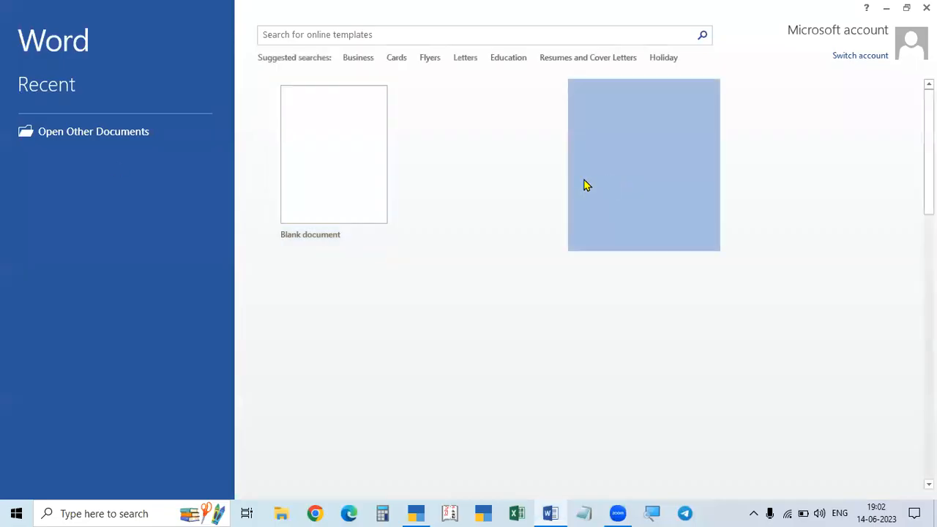
pyautogui.click(584, 184)
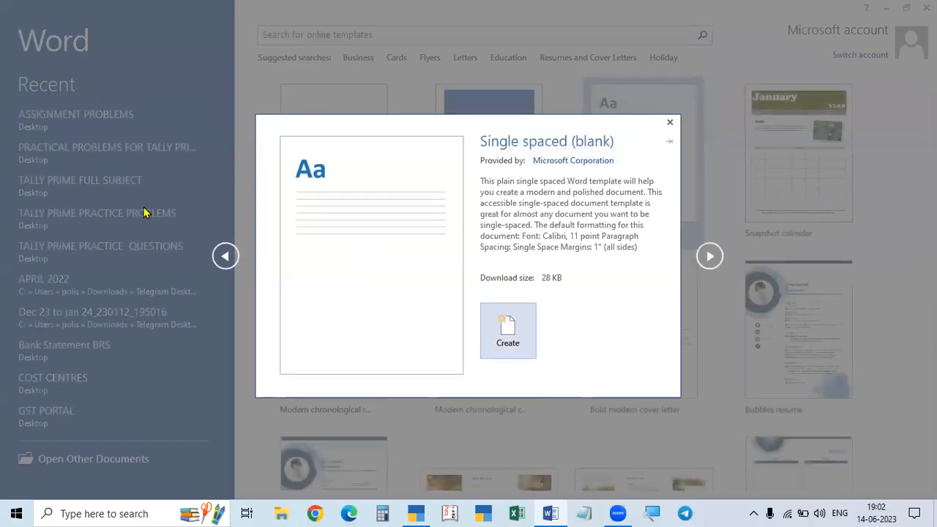
pyautogui.click(593, 390)
pyautogui.click(670, 122)
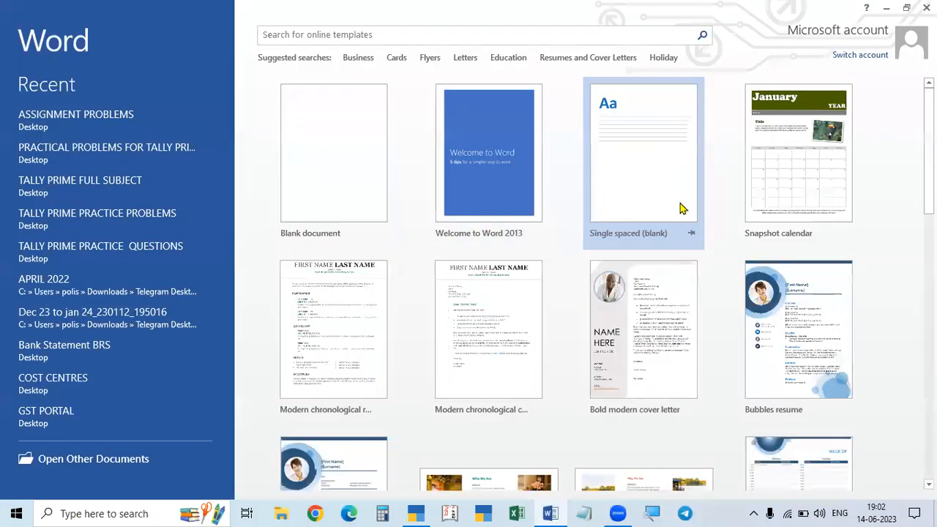
pyautogui.click(91, 152)
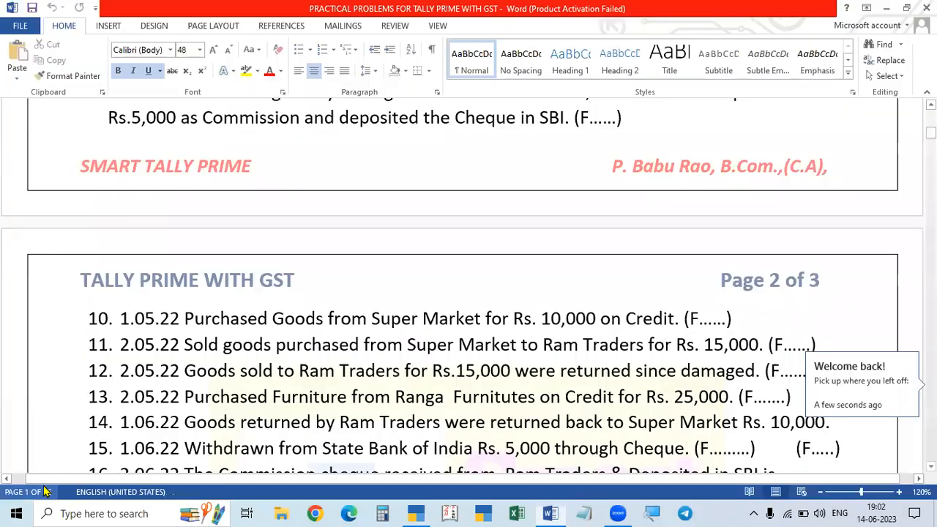
# Go to the Bill of Material problem on page 31 and find the raw material purchase table that follows it.
pyautogui.click(40, 491)
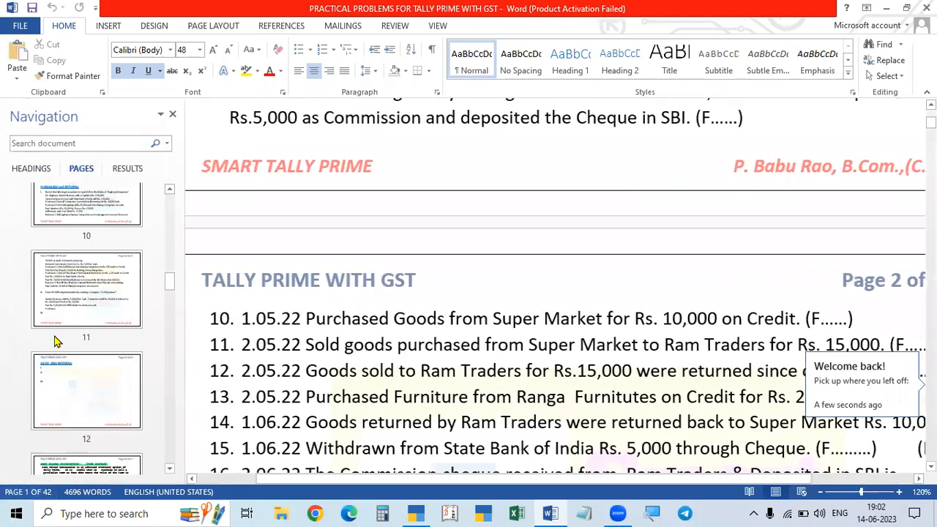
pyautogui.scroll(-15, 59, 344)
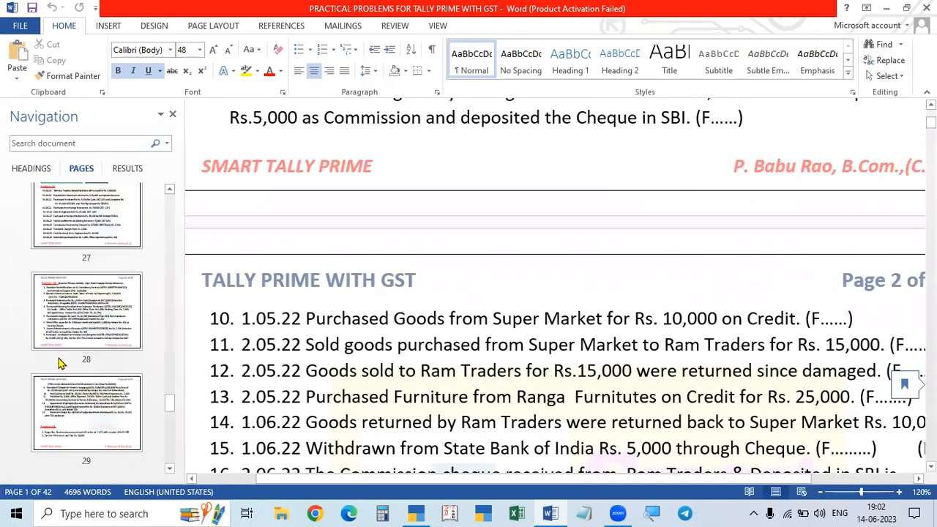
pyautogui.scroll(-12, 72, 402)
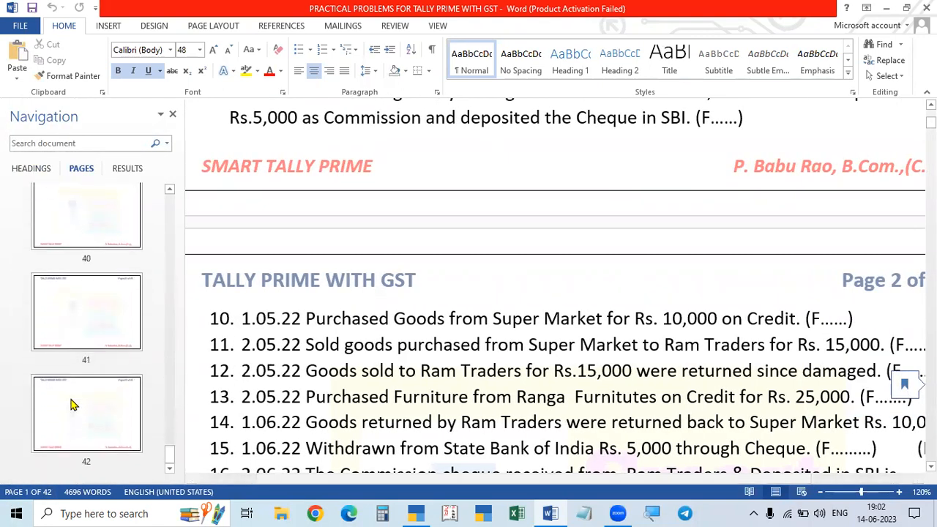
pyautogui.scroll(4, 72, 403)
pyautogui.scroll(7, 72, 403)
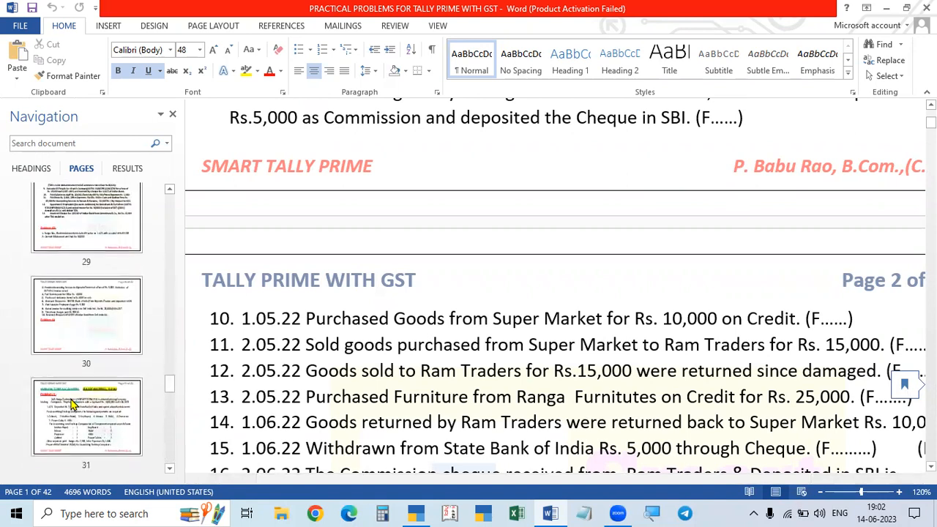
pyautogui.click(82, 309)
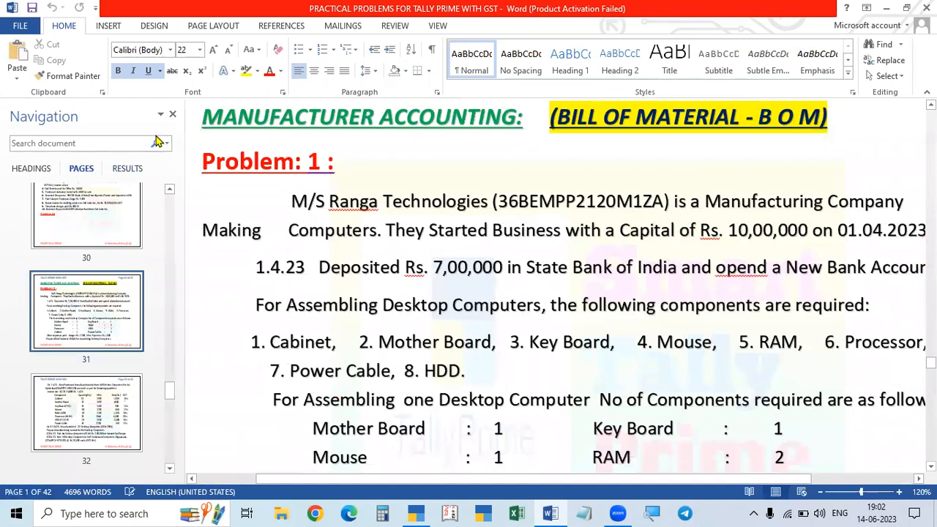
pyautogui.click(173, 114)
pyautogui.scroll(-10, 608, 271)
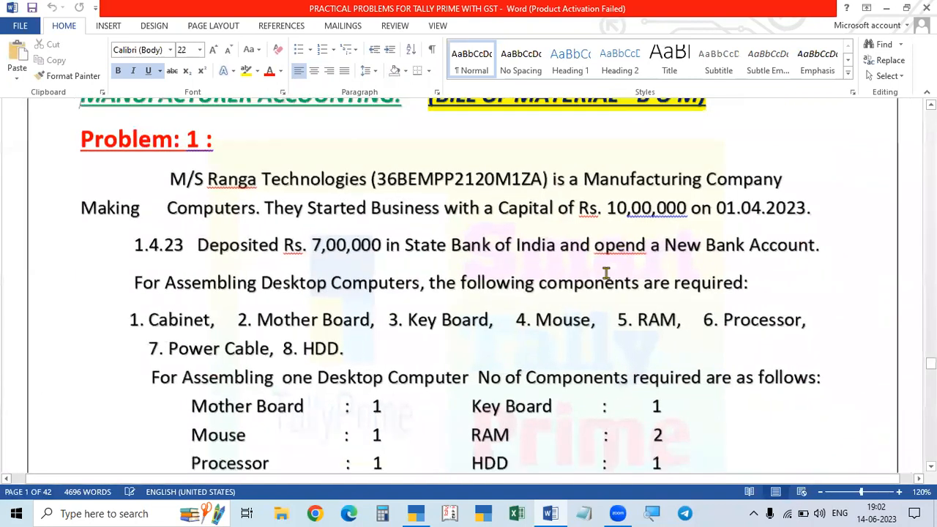
pyautogui.scroll(-5, 534, 308)
pyautogui.scroll(4, 332, 243)
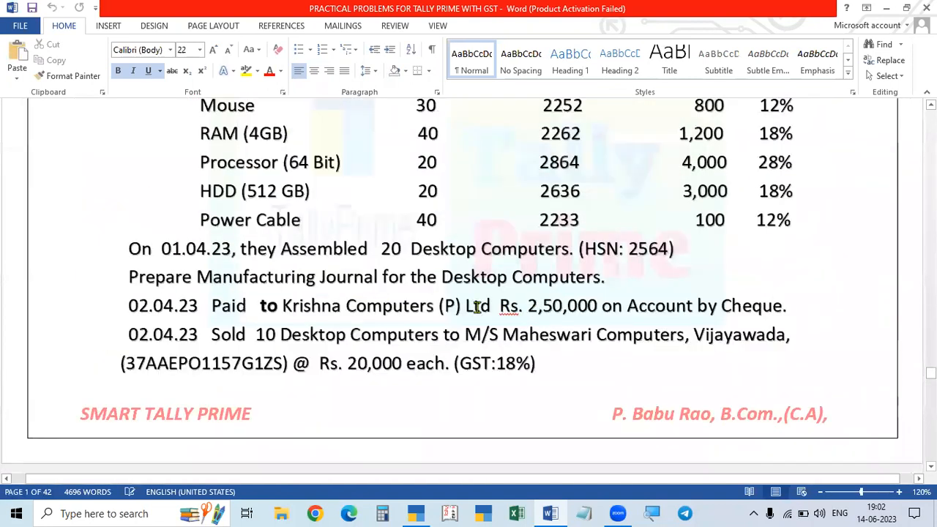
# Switch to TallyPrime and compare Mother Board's HSN code and GST details with the Word purchase table.
pyautogui.hotkey('alt', 'Tab')
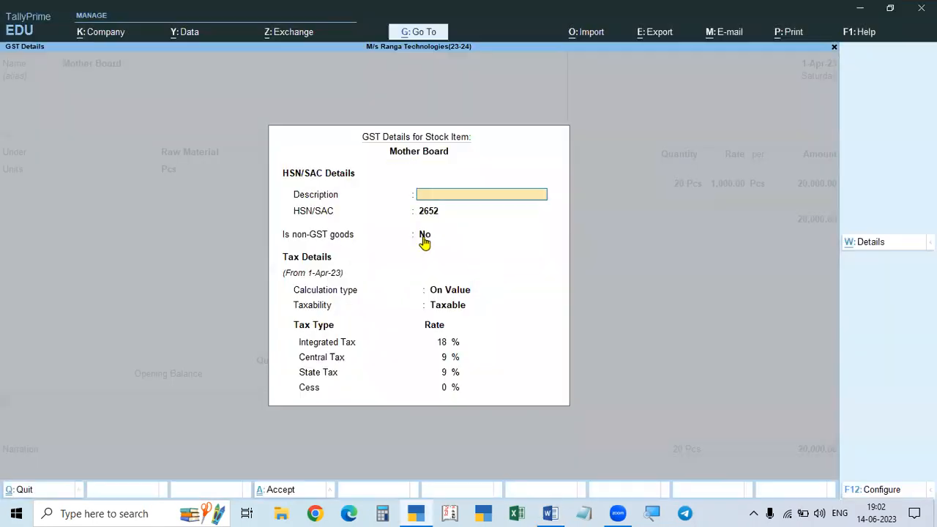
pyautogui.press('Return')
pyautogui.press('Return')
pyautogui.press('Return')
pyautogui.press('Return')
pyautogui.press('Return')
pyautogui.press('Return')
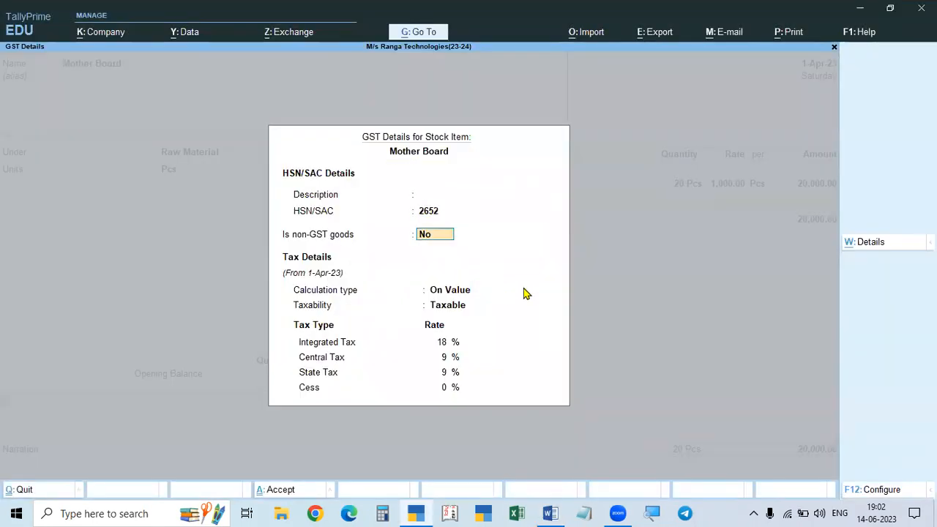
pyautogui.hotkey('alt', 'Tab')
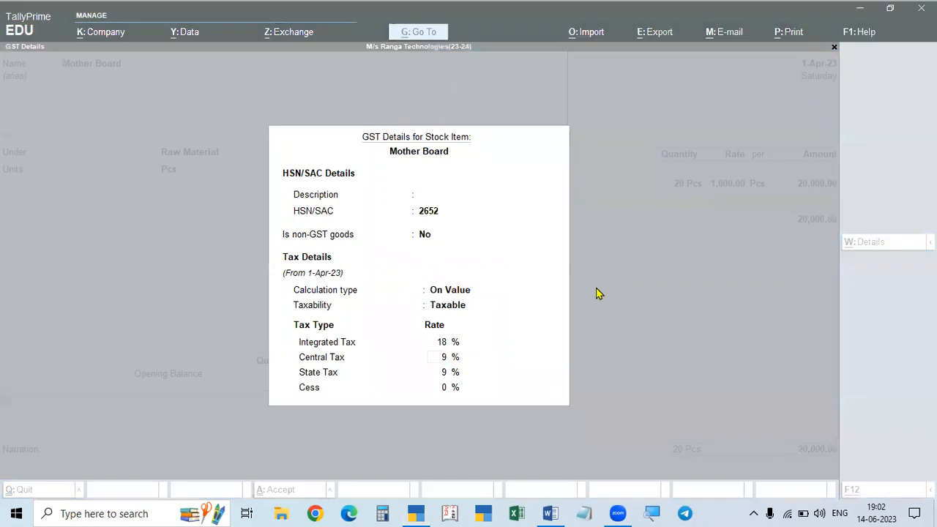
pyautogui.hotkey('alt', 'Tab')
# Accept Mother Board's GST details and save the stock item without an opening balance.
pyautogui.press('Return')
pyautogui.press('Return')
pyautogui.press('Return')
pyautogui.press('Return')
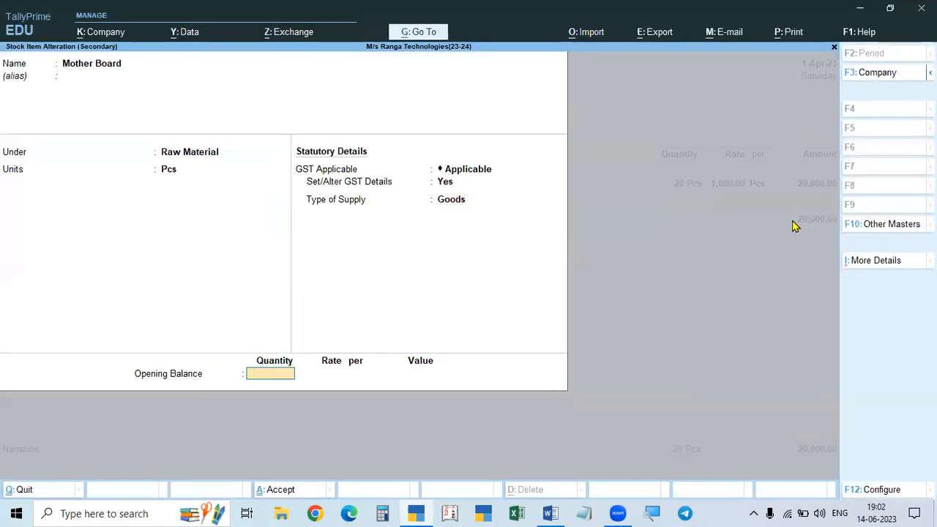
pyautogui.press('Return')
pyautogui.press('Return')
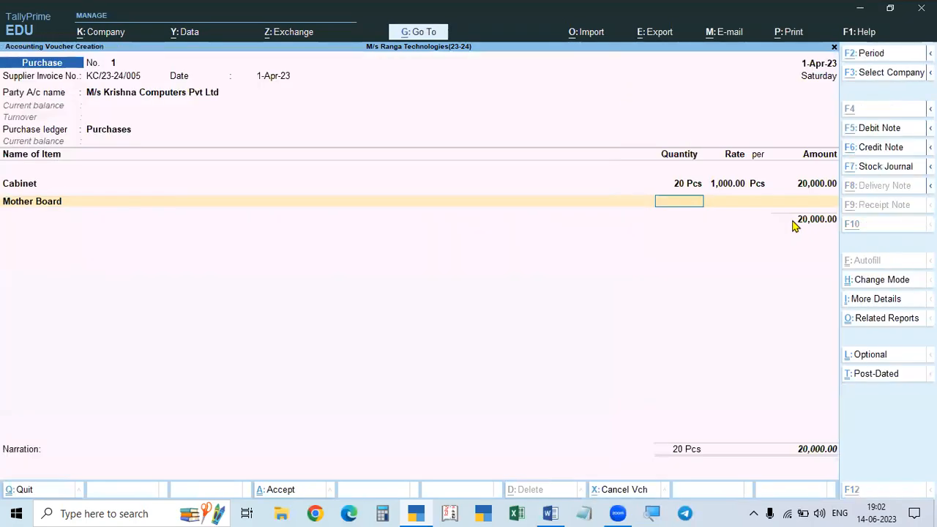
# Enter the Mother Board line from the Word purchase table with a quantity of 20 Pcs at a rate of 4,000.
pyautogui.hotkey('alt', 'Tab')
pyautogui.hotkey('alt', 'Tab')
pyautogui.hotkey('alt', 'Tab')
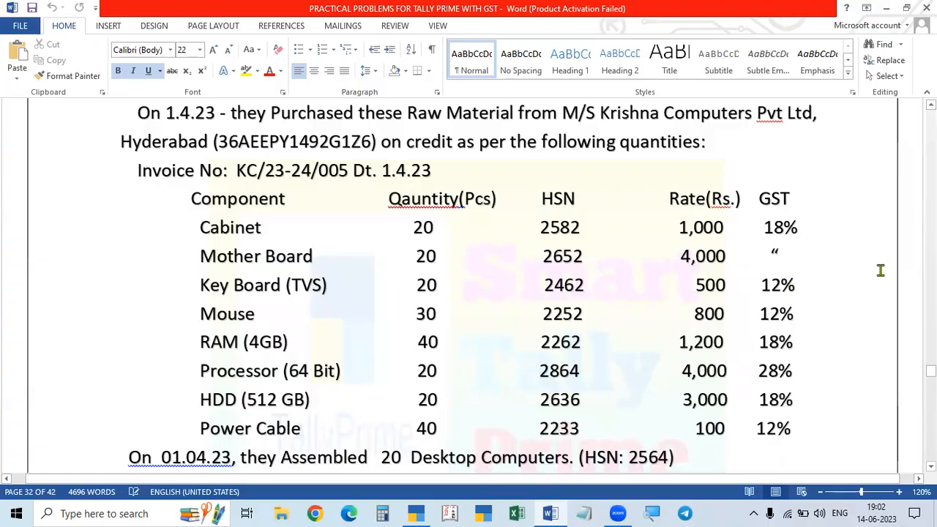
pyautogui.hotkey('alt', 'Tab')
pyautogui.write('20')
pyautogui.press('Return')
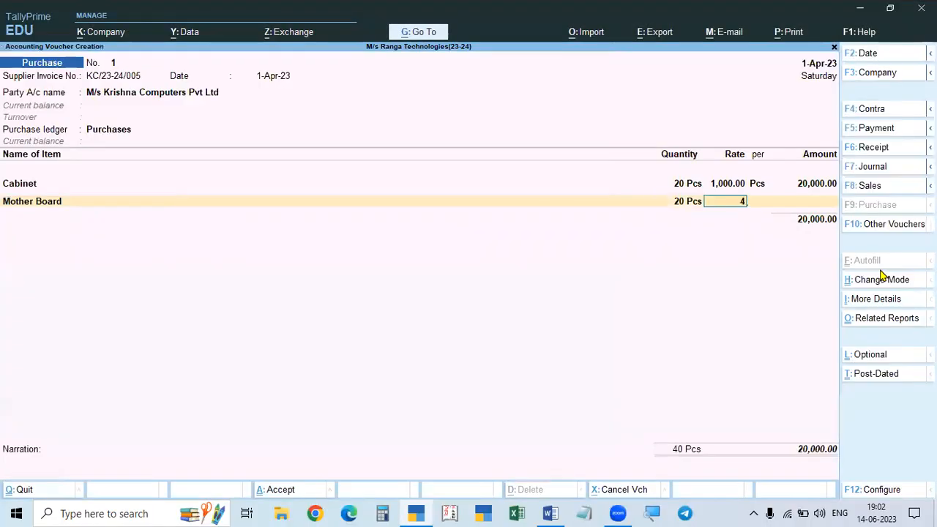
pyautogui.write('4000')
pyautogui.press('Return')
pyautogui.press('Return')
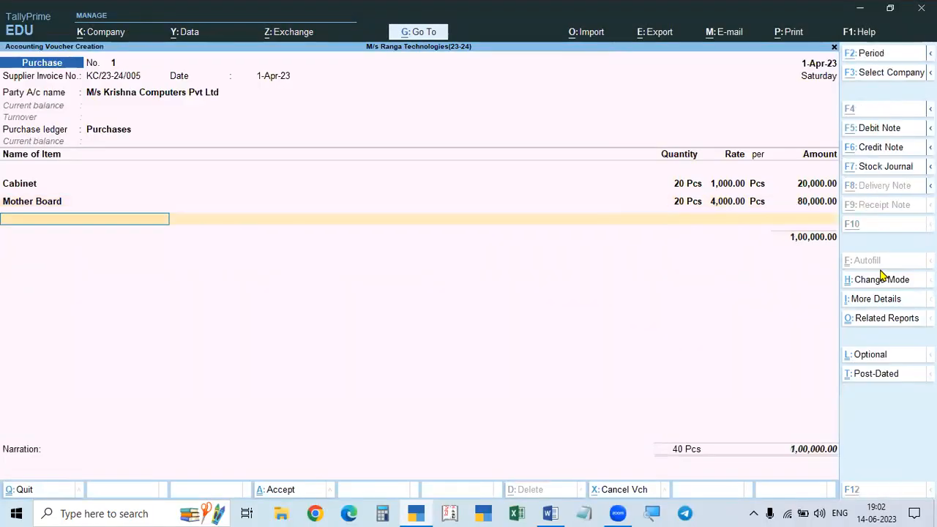
# Select Key Board (TVS) as the third purchase item and open its stock item's GST details for alteration.
pyautogui.hotkey('alt', 'Tab')
pyautogui.hotkey('alt', 'Tab')
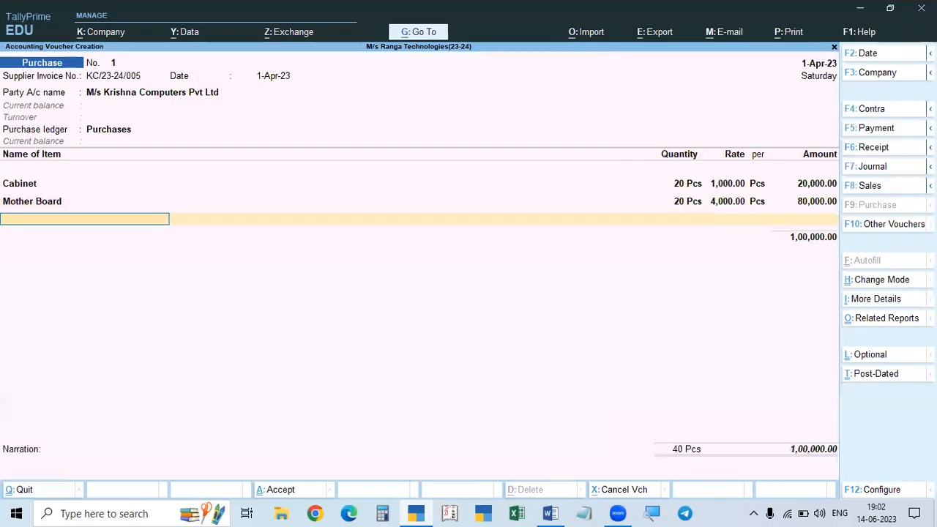
pyautogui.press('Down')
pyautogui.press('Down')
pyautogui.press('Down')
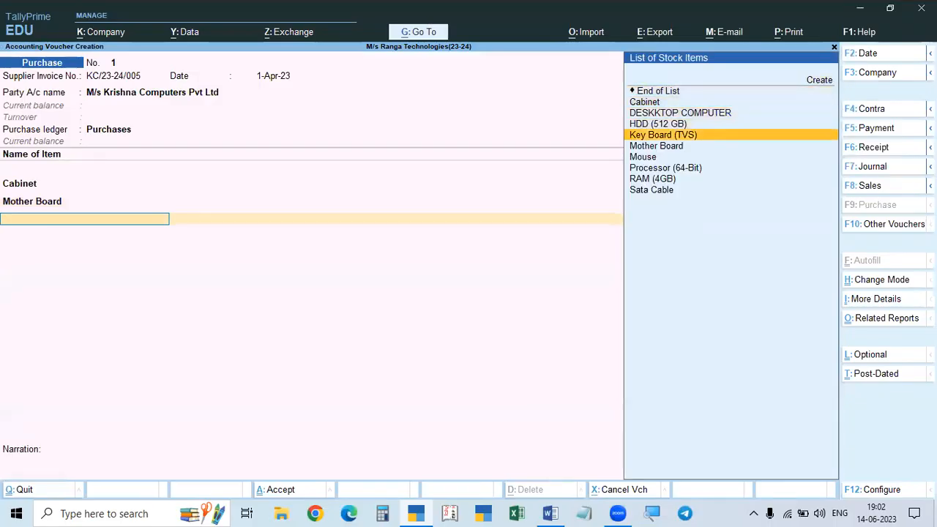
pyautogui.press('Return')
pyautogui.press('BackSpace')
pyautogui.hotkey('ctrl', 'Return')
pyautogui.press('Return')
pyautogui.press('Return')
pyautogui.press('Return')
pyautogui.press('Return')
pyautogui.press('Return')
pyautogui.press('y')
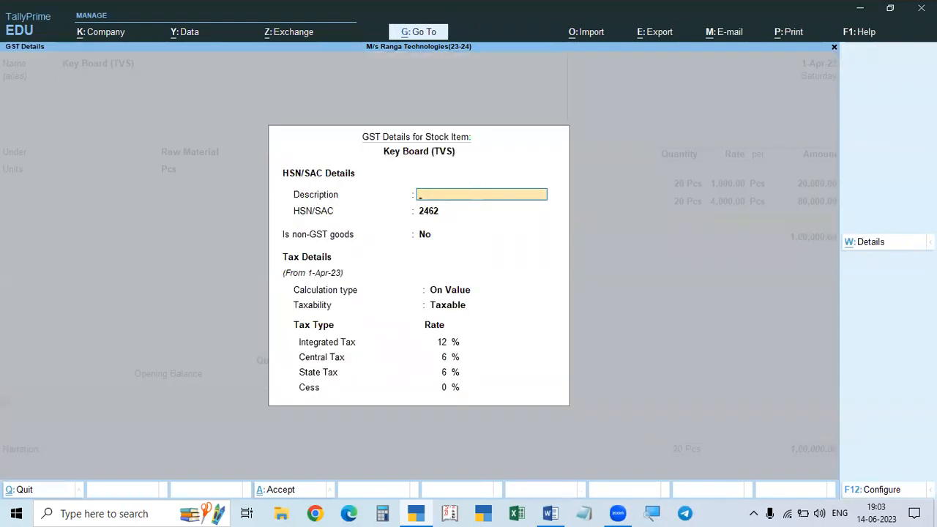
# Check Key Board (TVS)'s GST details against the Word purchase table, then accept them and save the stock item.
pyautogui.hotkey('alt', 'Tab')
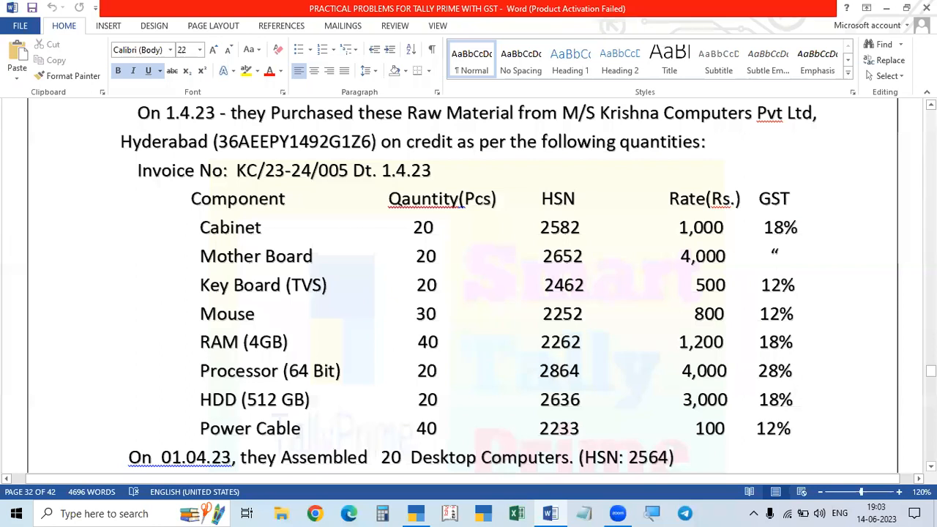
pyautogui.hotkey('alt', 'Tab')
pyautogui.press('Return')
pyautogui.press('Return')
pyautogui.press('Return')
pyautogui.press('Return')
pyautogui.press('Return')
pyautogui.press('Return')
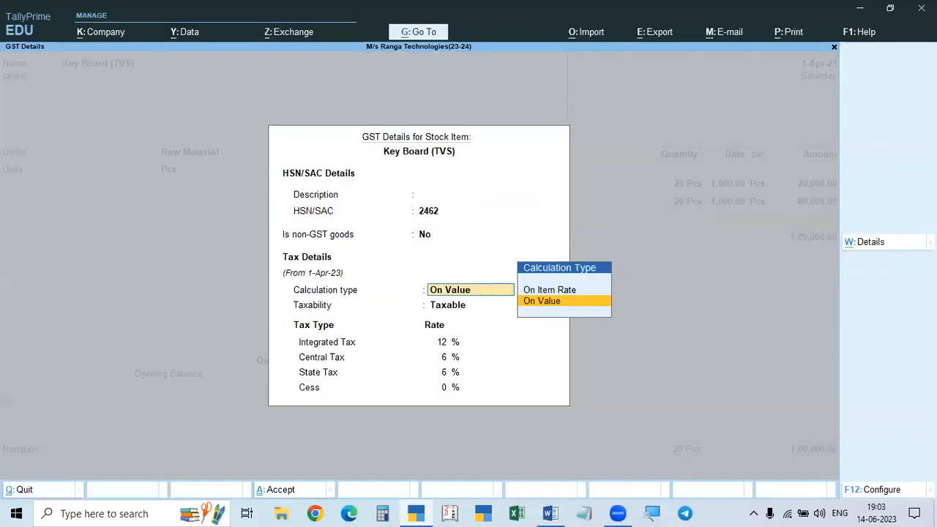
pyautogui.press('Return')
pyautogui.press('Return')
pyautogui.press('Return')
pyautogui.press('Return')
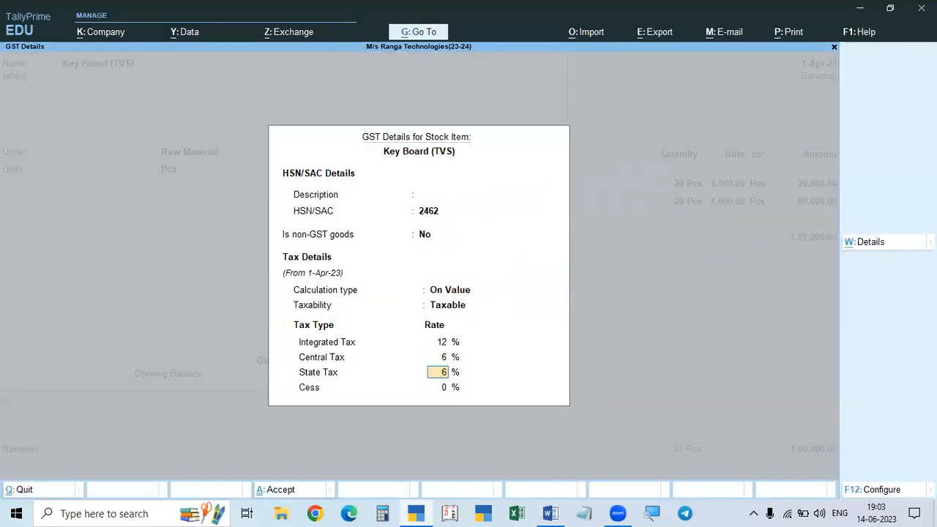
pyautogui.press('Return')
pyautogui.press('Return')
pyautogui.press('Return')
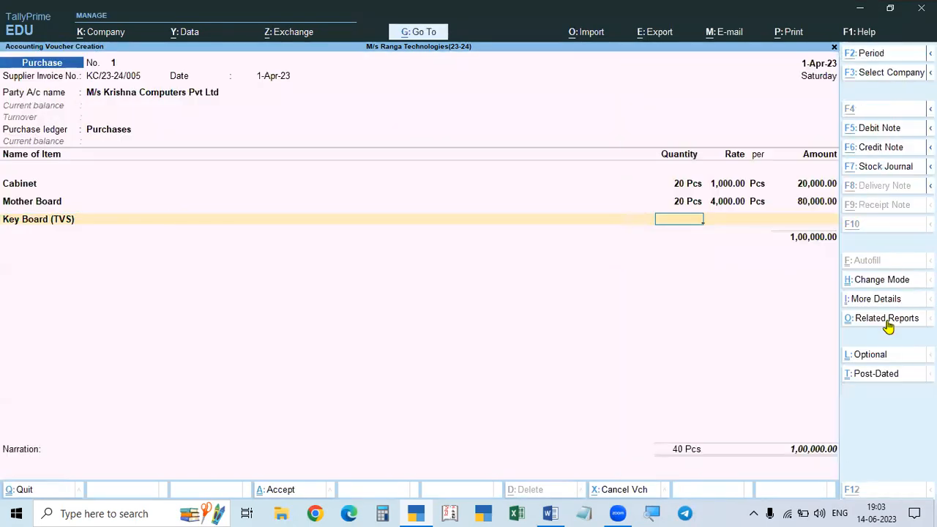
# Enter the Key Board (TVS) line from the Word purchase table with a quantity of 20 Pcs at a rate of 500.
pyautogui.hotkey('alt', 'Tab')
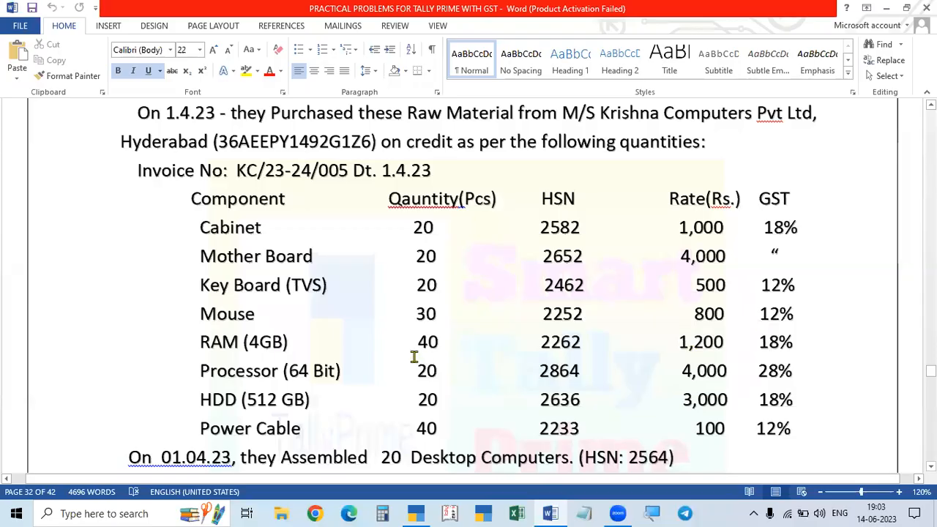
pyautogui.hotkey('alt', 'Tab')
pyautogui.hotkey('alt', 'Tab')
pyautogui.hotkey('alt', 'Tab')
pyautogui.write('20')
pyautogui.press('Return')
pyautogui.write('500')
pyautogui.press('Return')
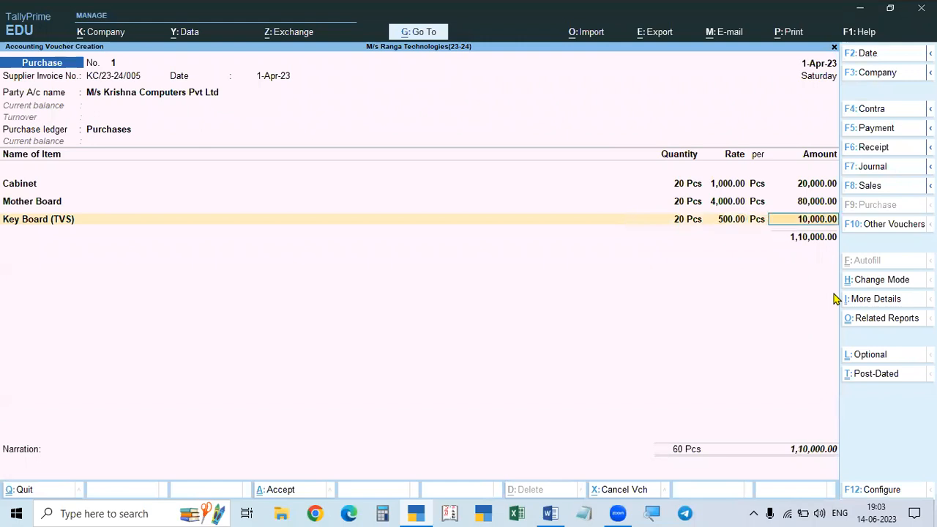
pyautogui.press('Return')
# Look up the next component in the Word purchase table and add Mouse as the fourth voucher item.
pyautogui.hotkey('alt', 'Tab')
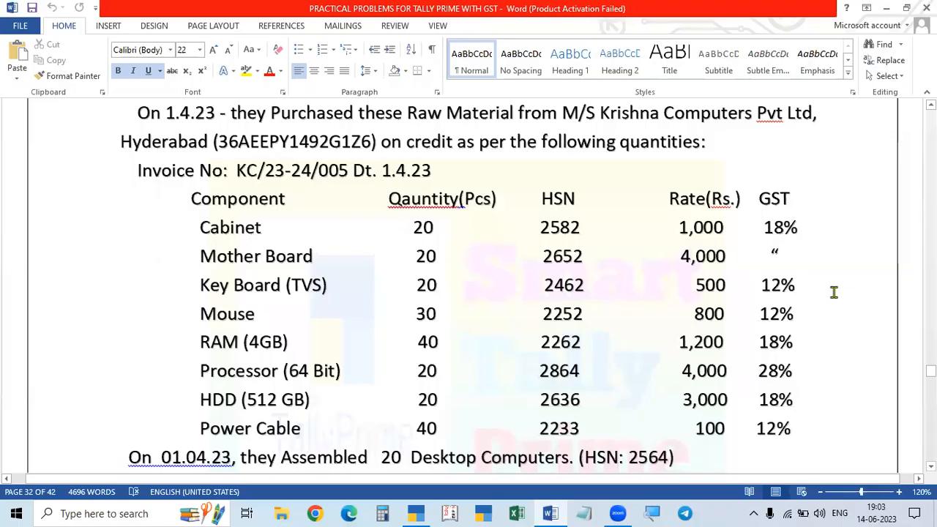
pyautogui.hotkey('alt', 'Tab')
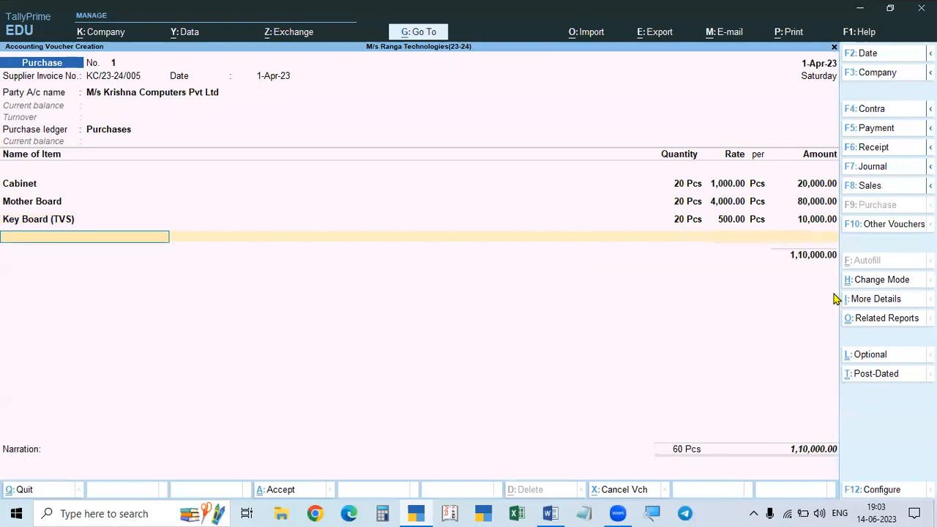
pyautogui.press('Down')
pyautogui.press('Down')
pyautogui.press('Down')
pyautogui.press('Down')
pyautogui.press('Down')
pyautogui.press('Down')
pyautogui.press('Down')
pyautogui.press('Down')
pyautogui.press('Return')
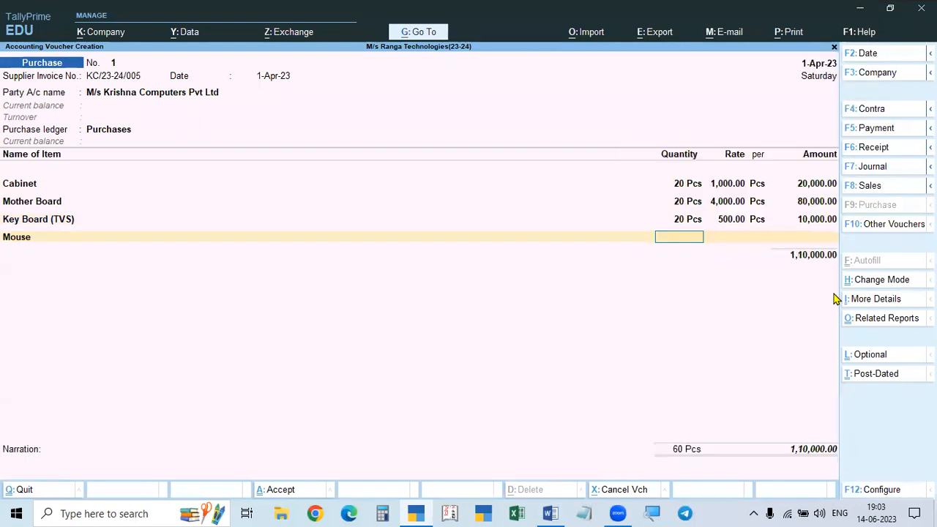
# Set the Mouse line to 30 Pcs at a rate of 800, as given in the Word purchase table.
pyautogui.hotkey('alt', 'Tab')
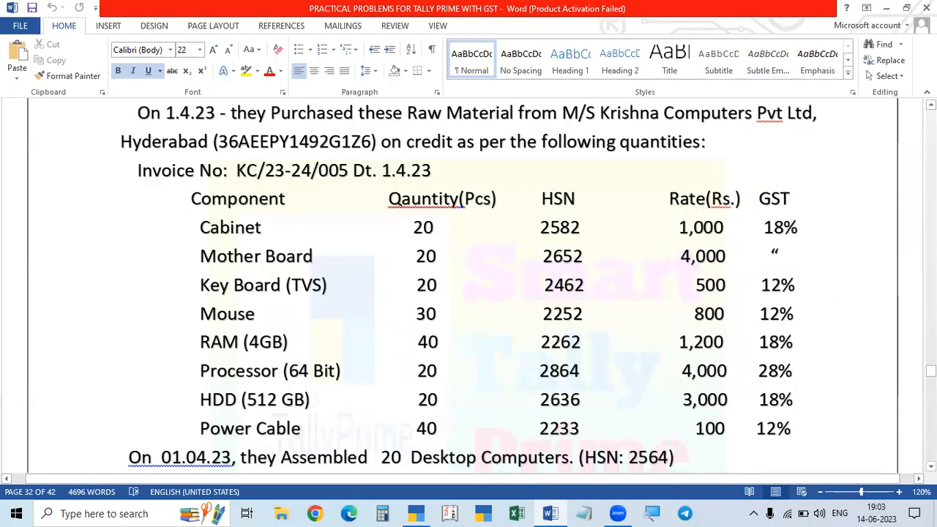
pyautogui.hotkey('alt', 'Tab')
pyautogui.write('30')
pyautogui.press('Return')
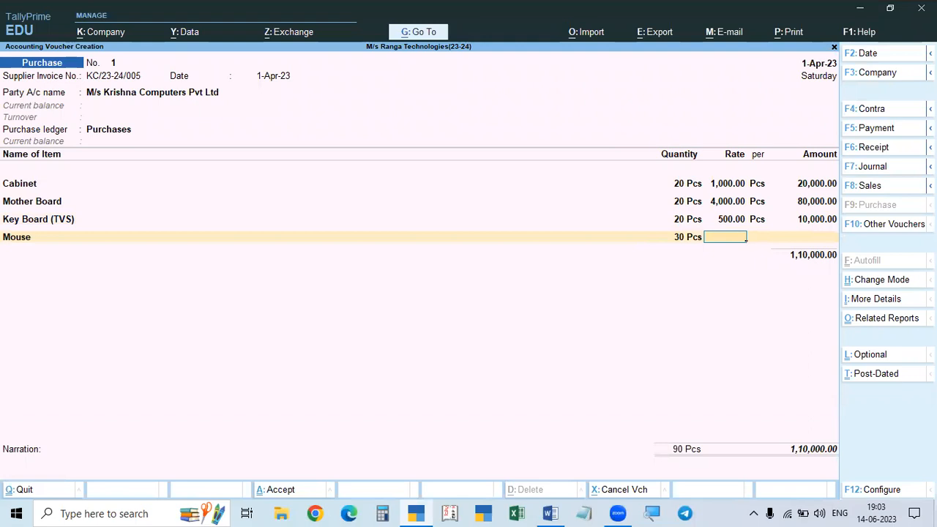
pyautogui.write('800')
pyautogui.press('Return')
pyautogui.press('Return')
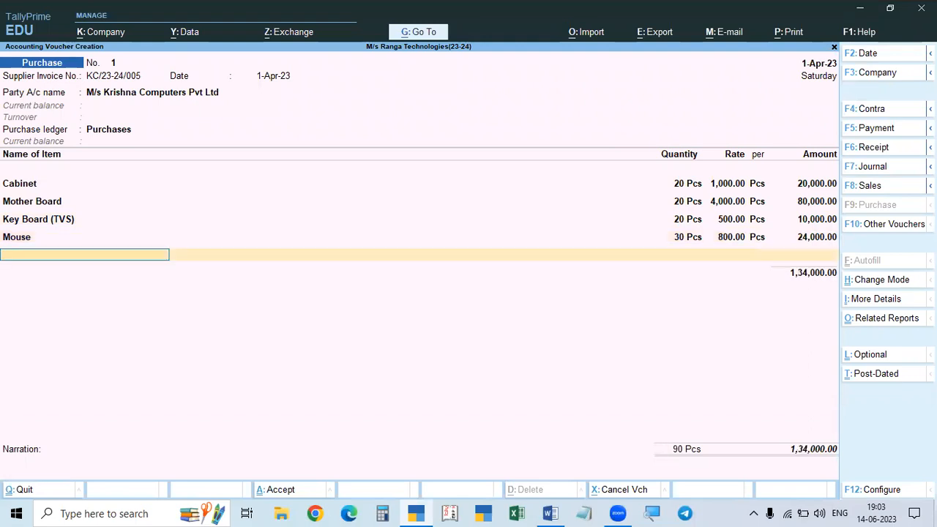
# Look up the component after Mouse in the Word purchase table and add RAM (4GB) to the voucher.
pyautogui.hotkey('alt', 'Tab')
pyautogui.hotkey('alt', 'Tab')
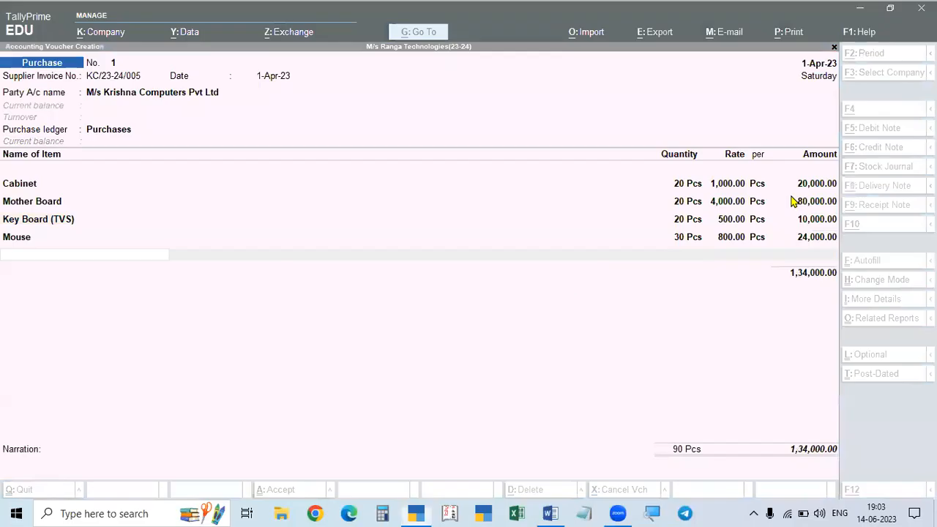
pyautogui.press('Down')
pyautogui.press('Down')
pyautogui.press('Down')
pyautogui.press('Down')
pyautogui.press('Down')
pyautogui.press('Down')
pyautogui.press('Down')
pyautogui.press('Down')
pyautogui.press('Down')
pyautogui.press('Down')
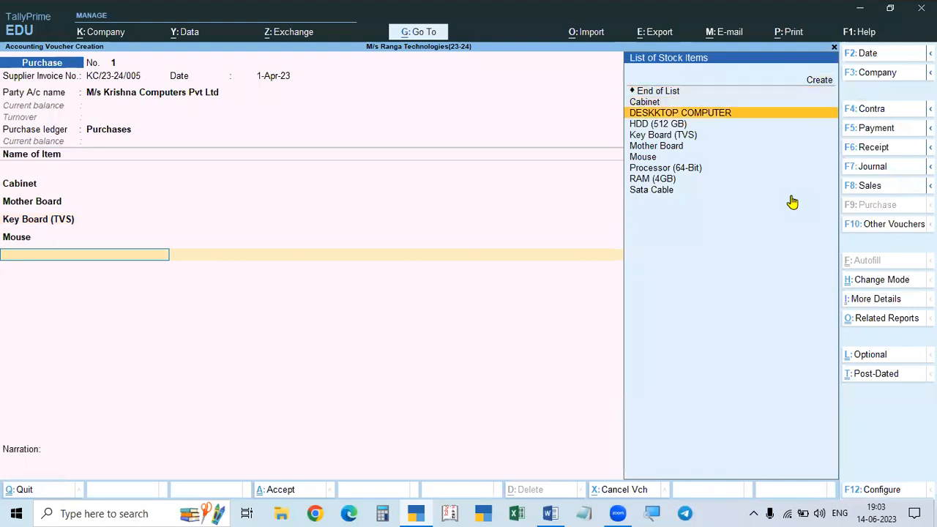
pyautogui.press('Return')
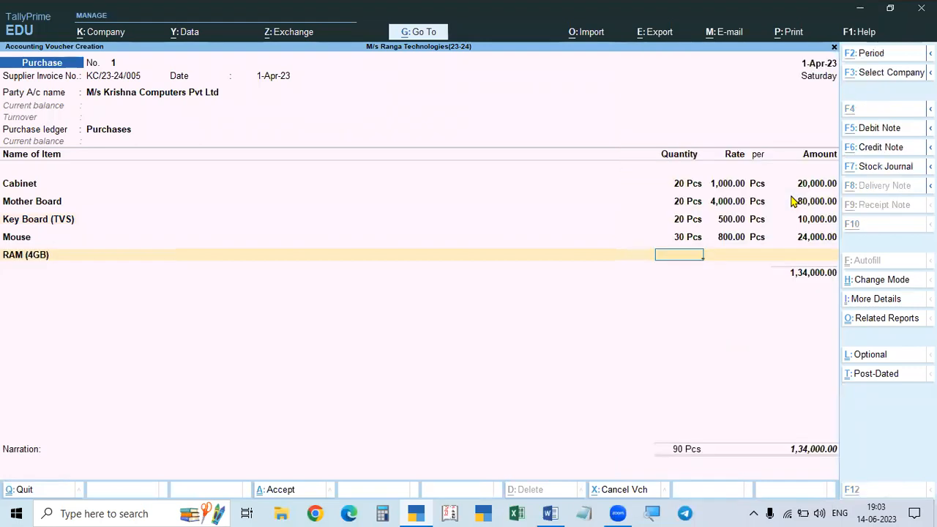
# Set the RAM (4GB) line to 40 Pcs at a rate of 1,200, following the Word purchase table.
pyautogui.hotkey('alt', 'Tab')
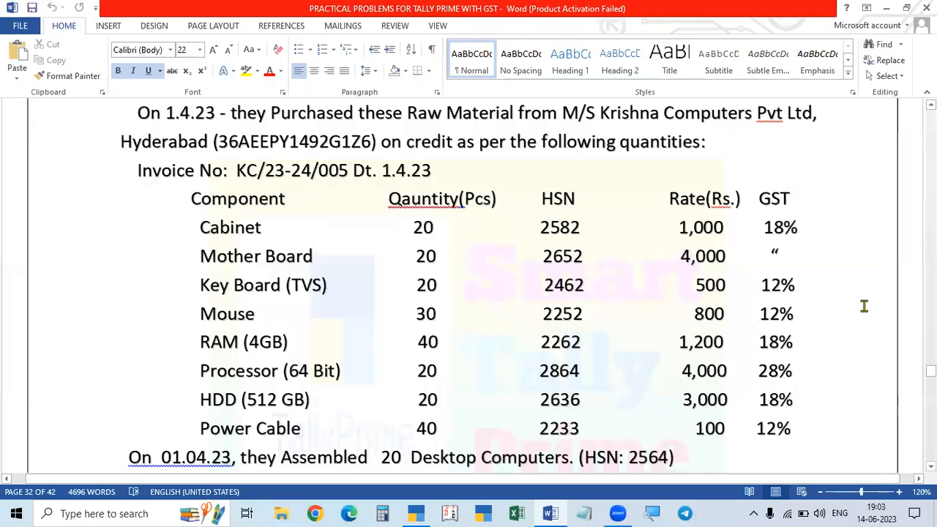
pyautogui.hotkey('alt', 'Tab')
pyautogui.write('4')
pyautogui.press('Return')
pyautogui.write('1')
pyautogui.press('Return')
pyautogui.press('Return')
pyautogui.press('Return')
# Look up the component after RAM in the Word purchase table and add Processor (64-Bit) to the voucher.
pyautogui.hotkey('alt', 'Tab')
pyautogui.hotkey('alt', 'Tab')
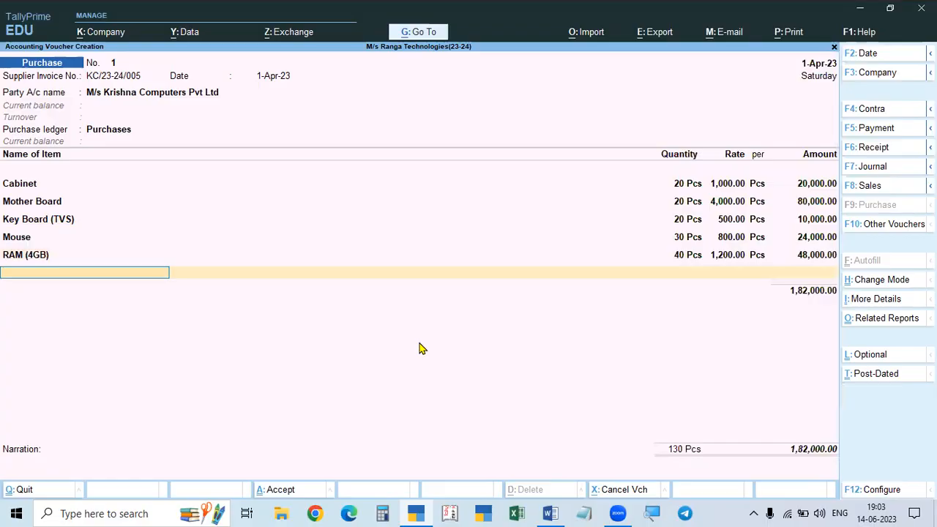
pyautogui.press('Down')
pyautogui.press('Down')
pyautogui.press('Down')
pyautogui.press('Down')
pyautogui.press('Down')
pyautogui.press('Down')
pyautogui.press('Down')
pyautogui.press('Down')
pyautogui.press('Down')
pyautogui.press('Return')
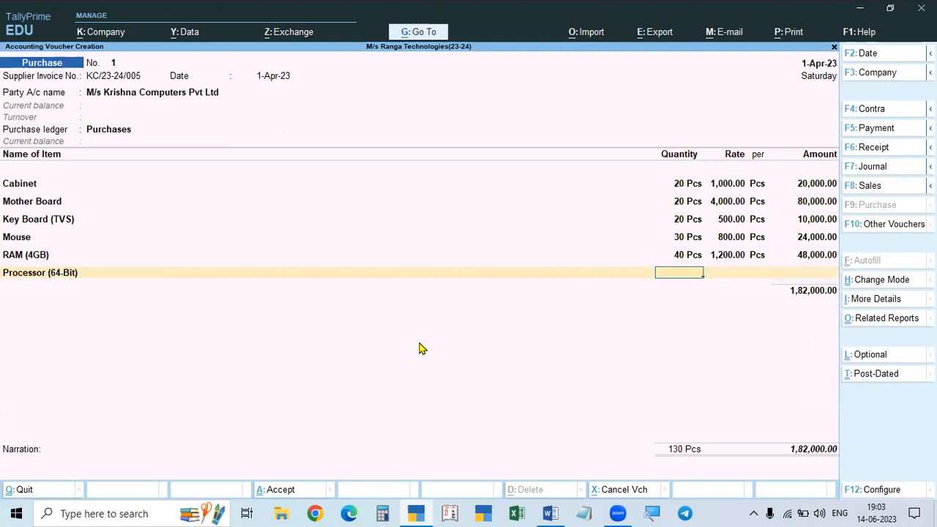
# Set the Processor (64-Bit) line to 20 Pcs at a rate of 4,000, following the Word purchase table.
pyautogui.hotkey('alt', 'Tab')
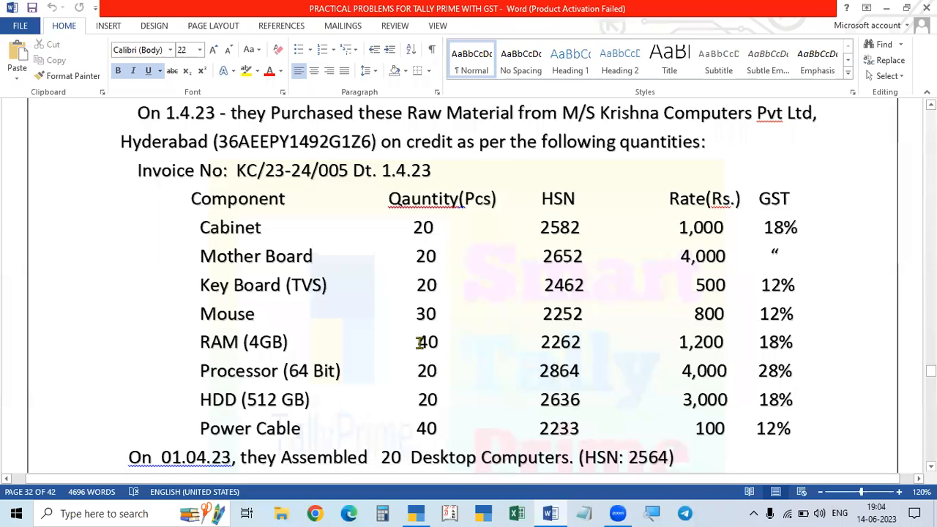
pyautogui.hotkey('alt', 'Tab')
pyautogui.write('20')
pyautogui.press('Return')
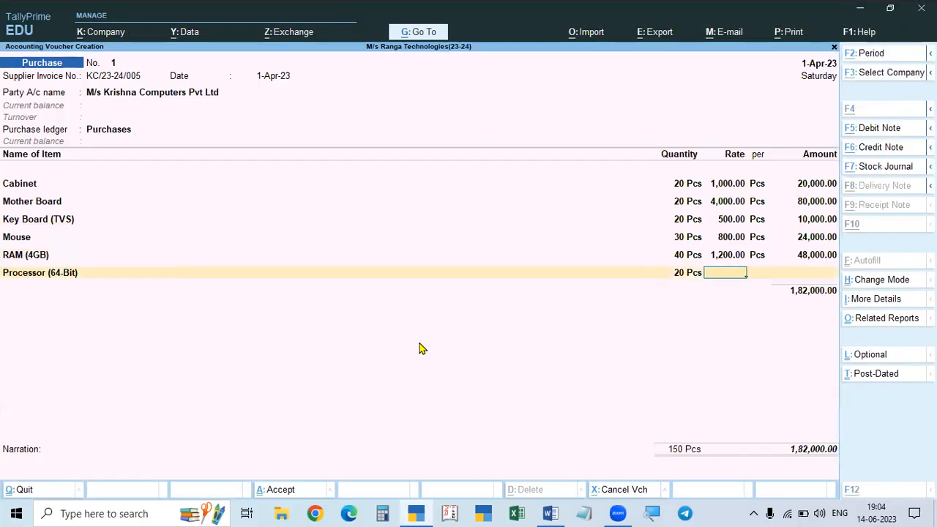
pyautogui.hotkey('alt', 'Tab')
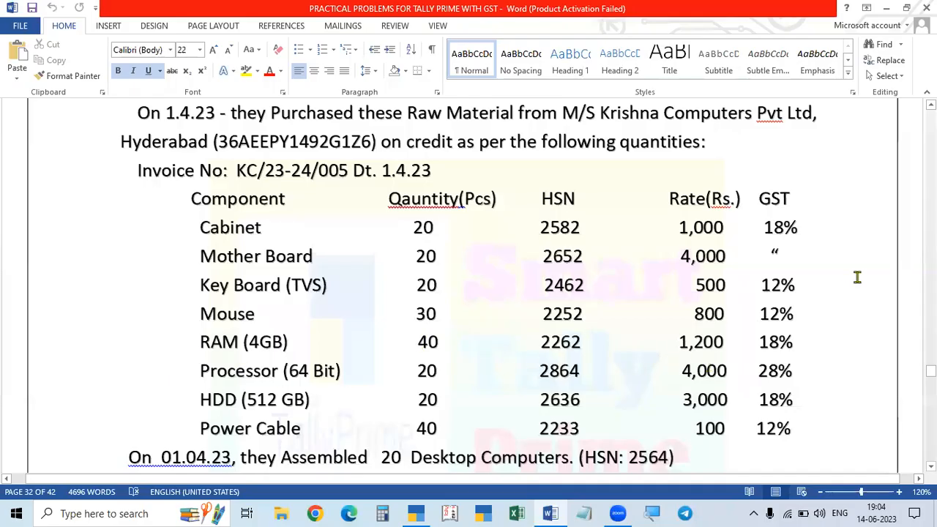
pyautogui.hotkey('alt', 'Tab')
pyautogui.write('4000')
pyautogui.press('Return')
pyautogui.press('Return')
pyautogui.press('Return')
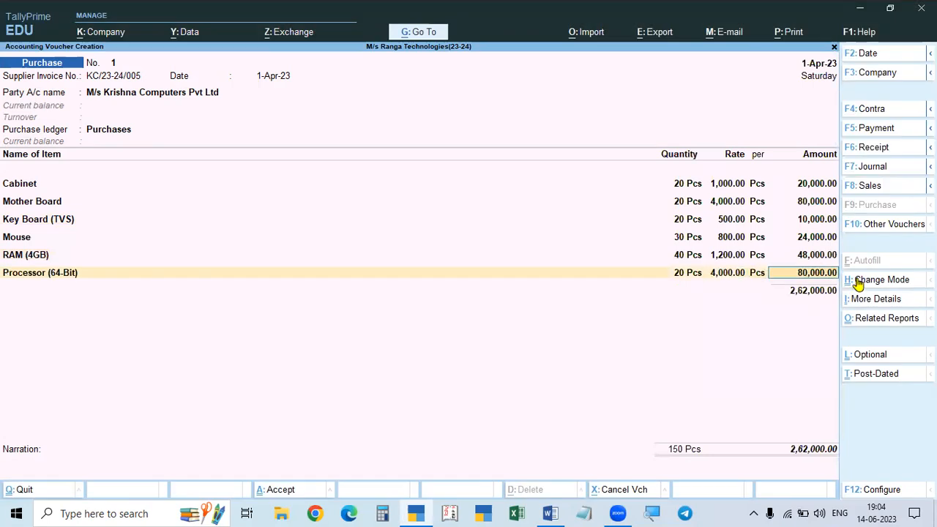
# Look up the component after the processor in the Word purchase table and add HDD (512 GB) to the voucher.
pyautogui.hotkey('alt', 'Tab')
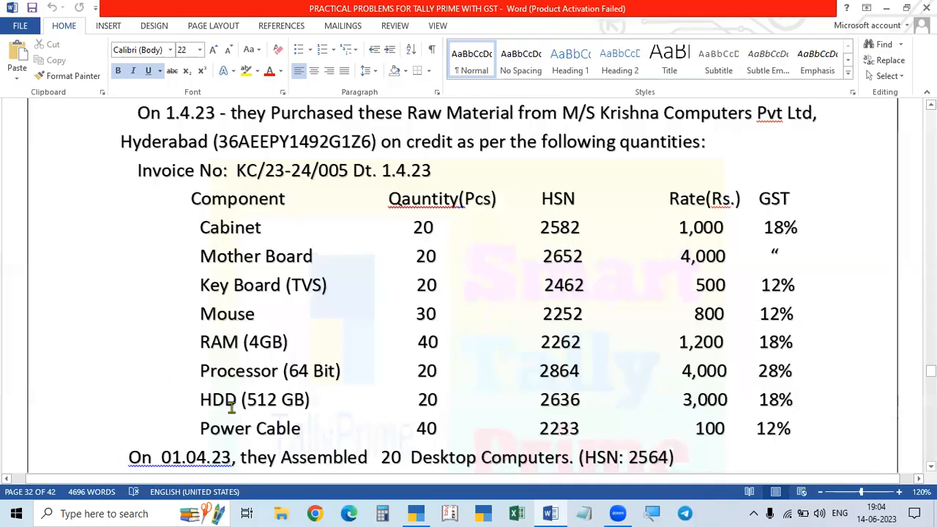
pyautogui.hotkey('alt', 'Tab')
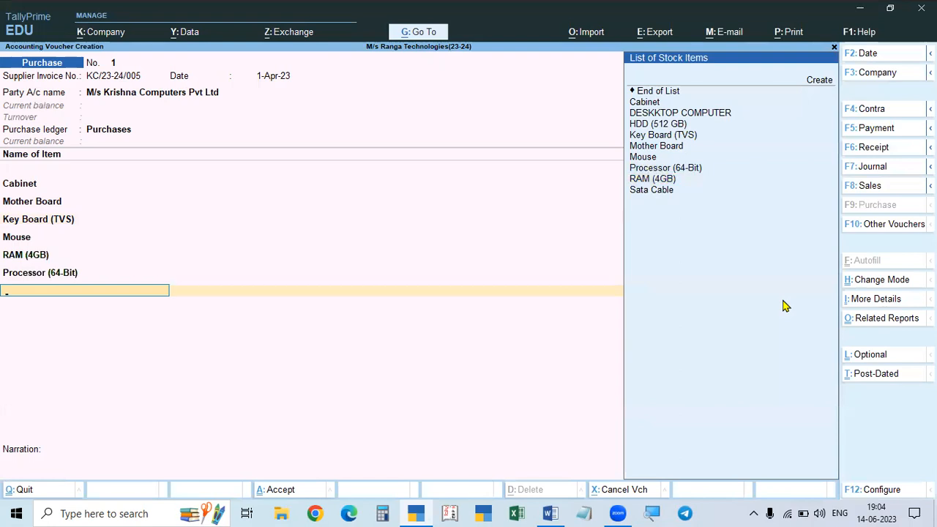
pyautogui.press('Down')
pyautogui.press('Down')
pyautogui.press('Down')
pyautogui.press('Down')
pyautogui.press('Down')
pyautogui.press('Down')
pyautogui.press('Up')
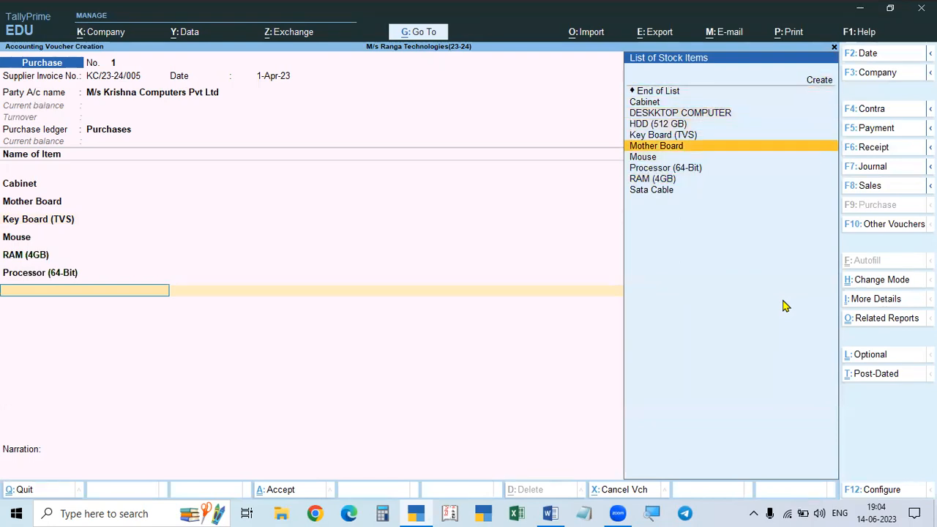
pyautogui.press('Up')
pyautogui.press('Up')
pyautogui.press('Up')
pyautogui.press('Down')
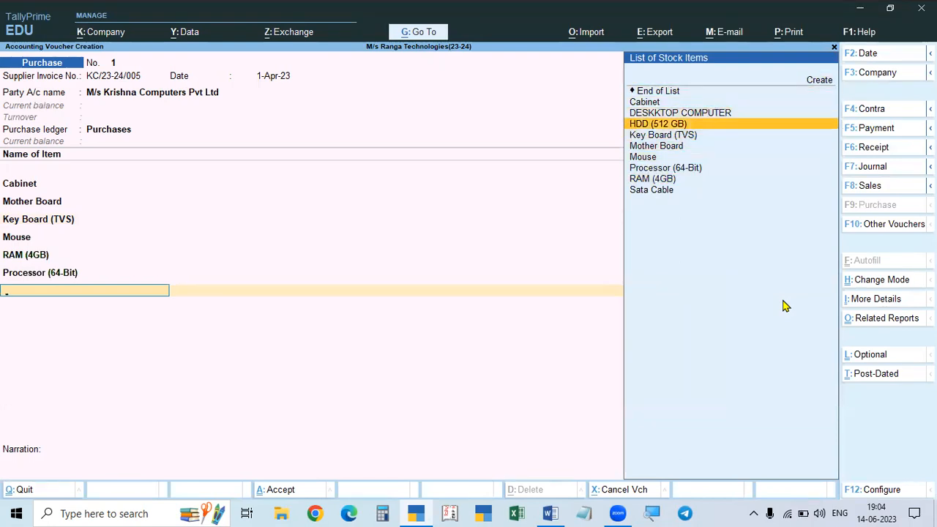
pyautogui.press('Return')
# Set the HDD (512 GB) line to 20 Pcs at a rate of 3,000, following the Word purchase table.
pyautogui.hotkey('alt', 'Tab')
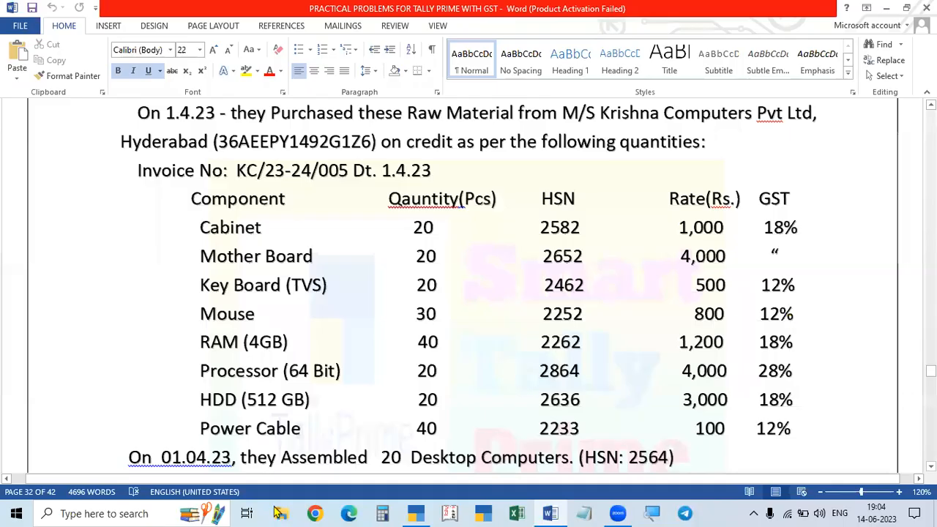
pyautogui.hotkey('alt', 'Tab')
pyautogui.write('20')
pyautogui.press('Return')
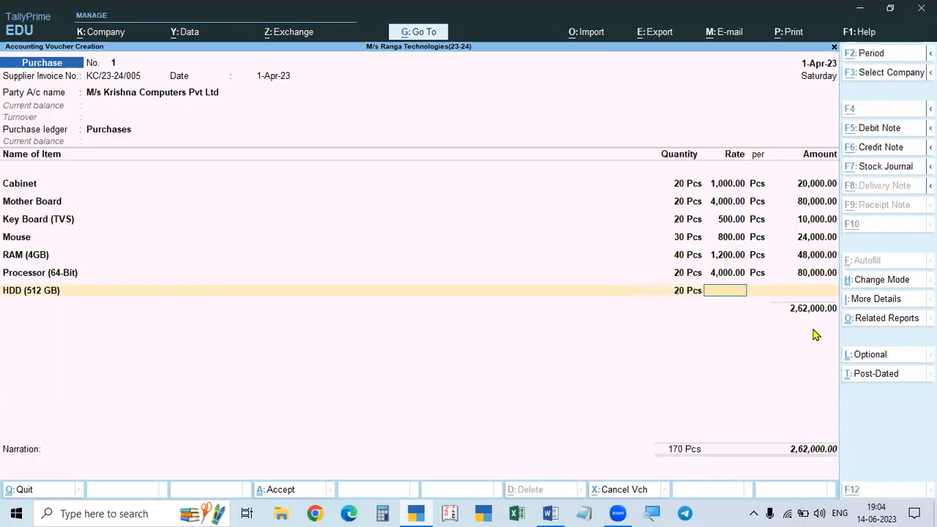
pyautogui.hotkey('alt', 'Tab')
pyautogui.hotkey('alt', 'Tab')
pyautogui.write('3000')
pyautogui.press('Return')
pyautogui.press('Return')
pyautogui.press('Return')
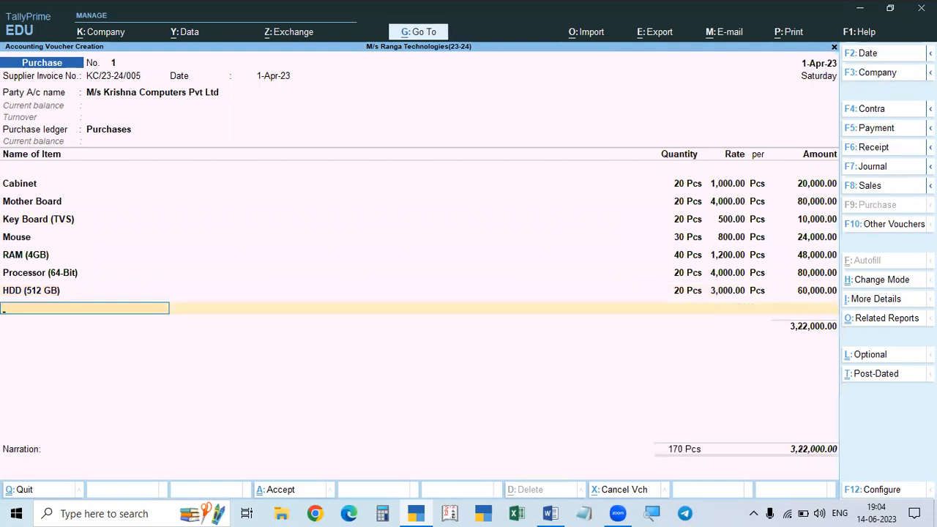
# Look up the component after HDD in the Word purchase table and add the Sata Cable item to the voucher.
pyautogui.hotkey('alt', 'Tab')
pyautogui.hotkey('alt', 'Tab')
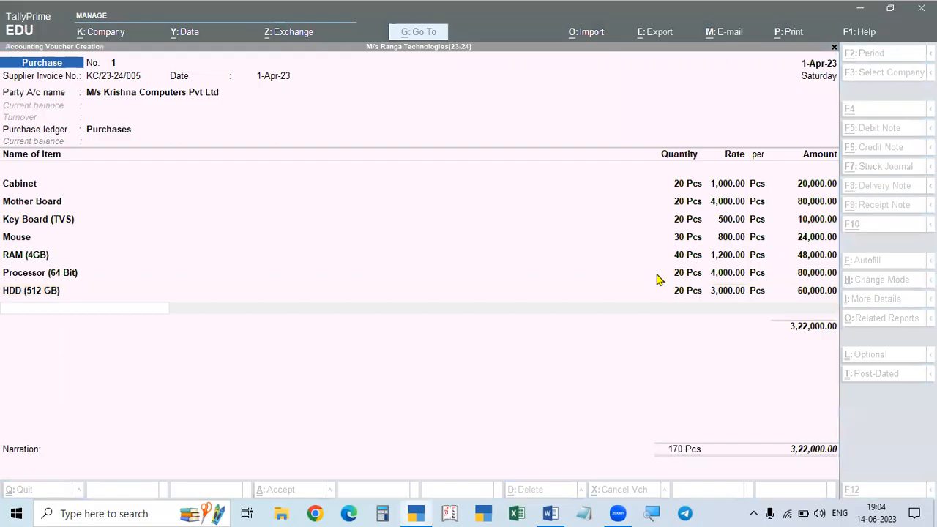
pyautogui.press('Down')
pyautogui.press('Down')
pyautogui.press('Down')
pyautogui.press('Down')
pyautogui.press('Down')
pyautogui.press('Down')
pyautogui.press('Down')
pyautogui.press('Down')
pyautogui.press('Down')
pyautogui.press('Down')
pyautogui.press('Down')
pyautogui.press('Return')
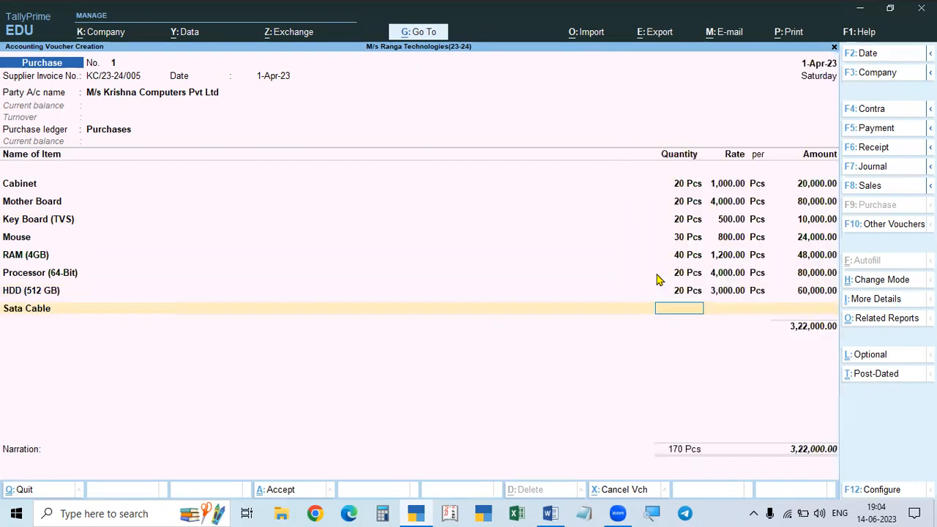
# Alter the Sata Cable stock item from its voucher line, renaming it Power Cable.
pyautogui.press('BackSpace')
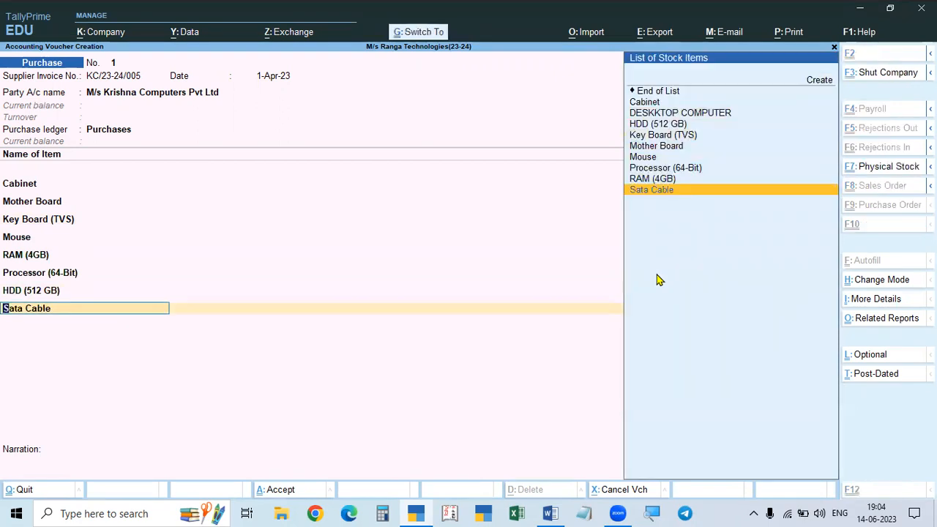
pyautogui.hotkey('ctrl', 'Return')
pyautogui.press('Delete')
pyautogui.press('Delete')
pyautogui.press('Delete')
pyautogui.press('Delete')
pyautogui.press('Delete')
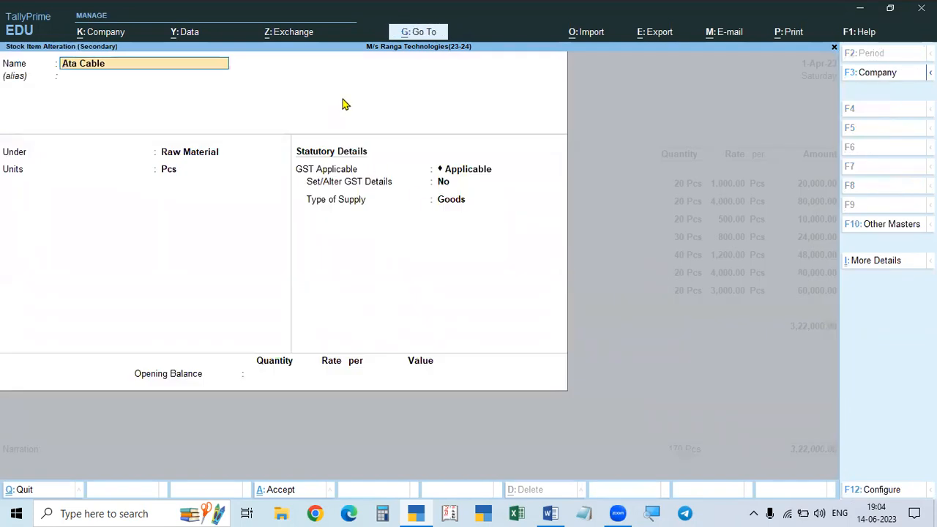
pyautogui.press('Delete')
pyautogui.write('Po')
pyautogui.press('Return')
pyautogui.press('Return')
pyautogui.press('Return')
pyautogui.press('Return')
pyautogui.press('Return')
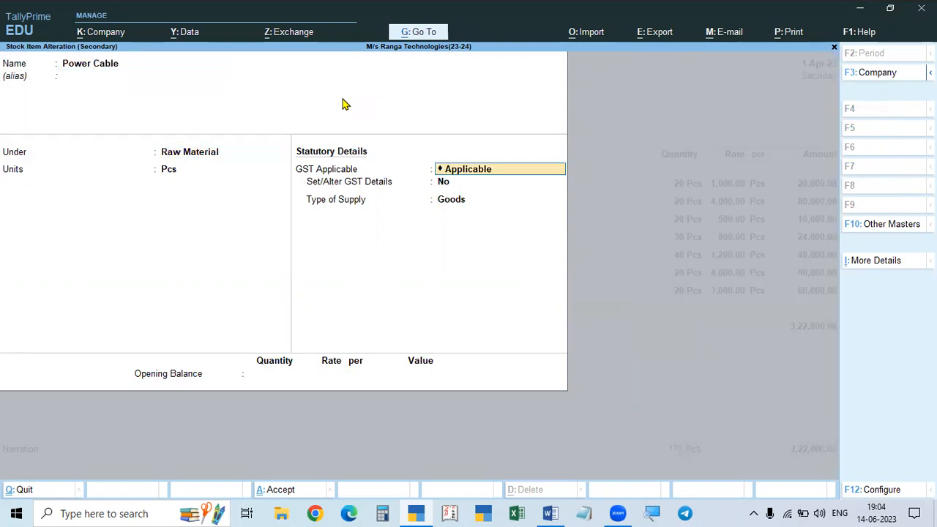
# Review Power Cable's GST details against the Word purchase table and save the altered stock item.
pyautogui.press('BackSpace')
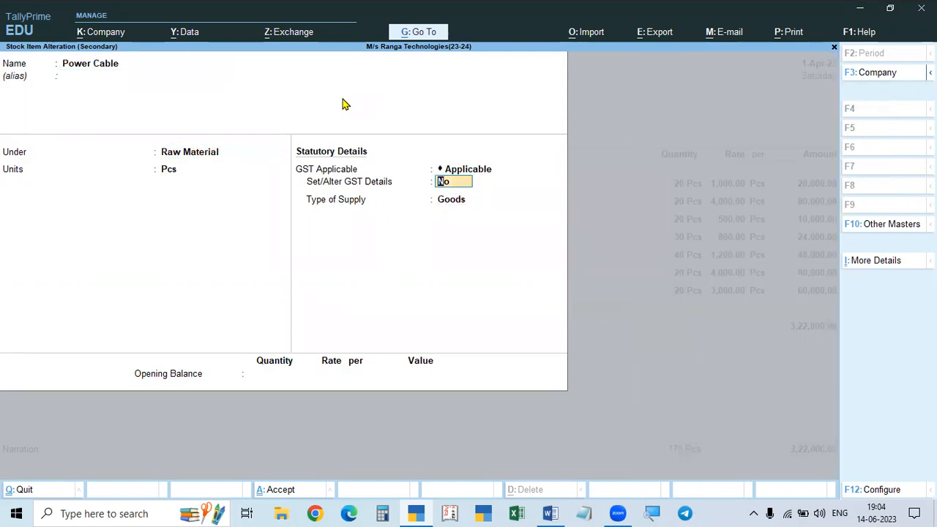
pyautogui.press('y')
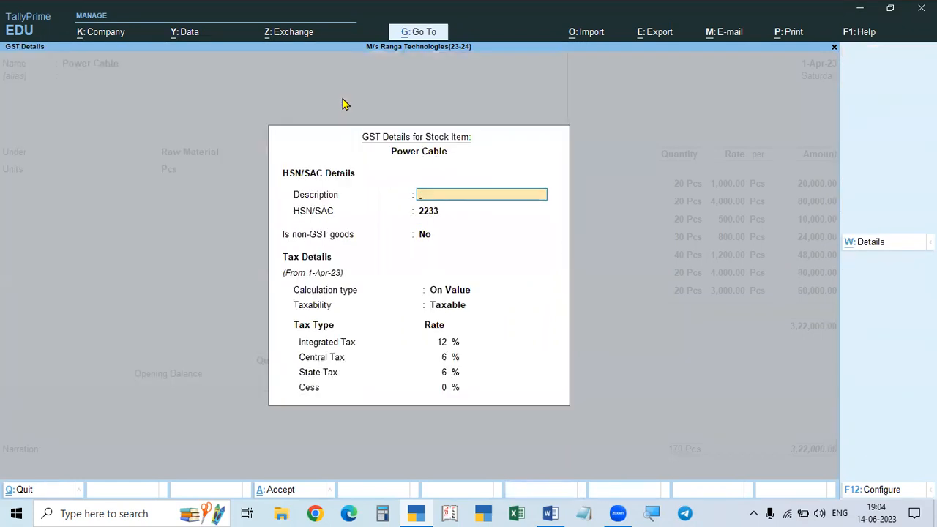
pyautogui.hotkey('alt', 'Tab')
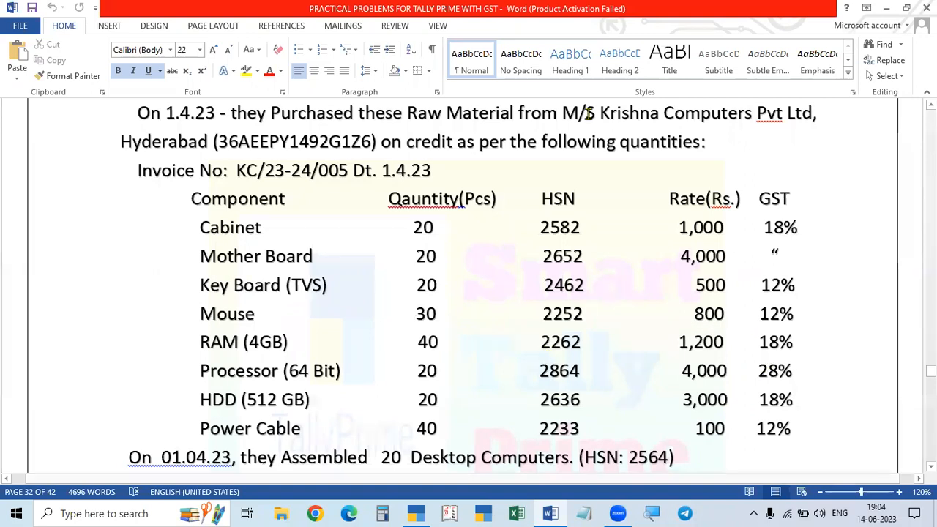
pyautogui.hotkey('alt', 'Tab')
pyautogui.press('Return')
pyautogui.press('Return')
pyautogui.press('Return')
pyautogui.press('Return')
pyautogui.press('Return')
pyautogui.press('Return')
pyautogui.press('Return')
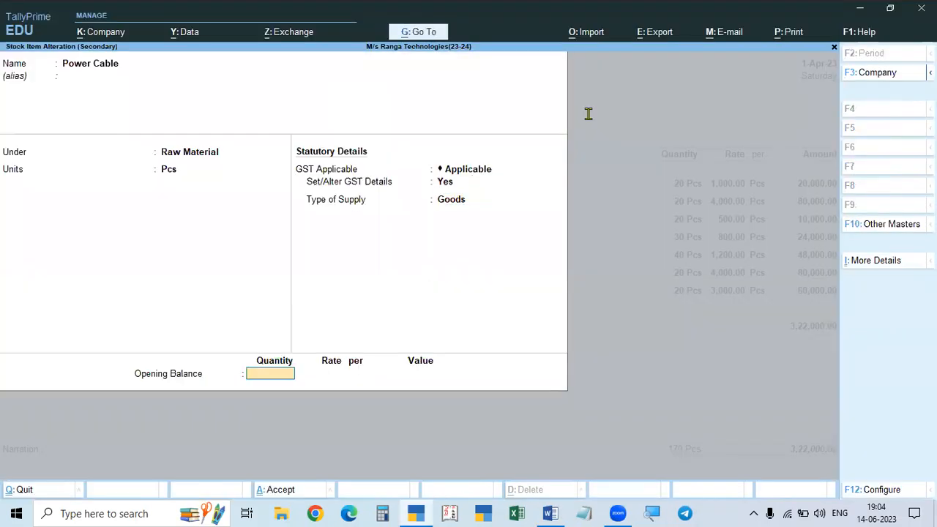
pyautogui.press('Return')
pyautogui.press('Return')
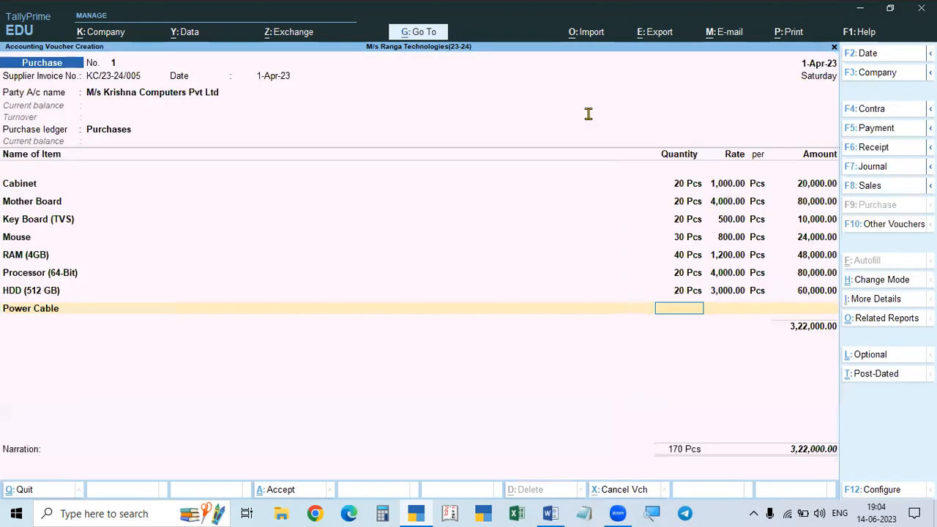
# Open the GST details of the Processor (64-Bit) stock item from its voucher line, at the integrated tax rate.
pyautogui.click(50, 275)
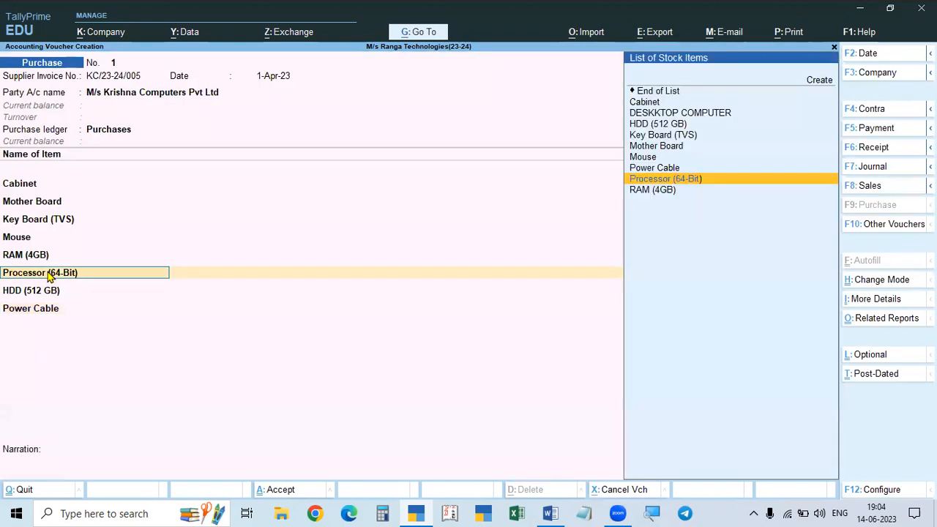
pyautogui.hotkey('ctrl', 'Return')
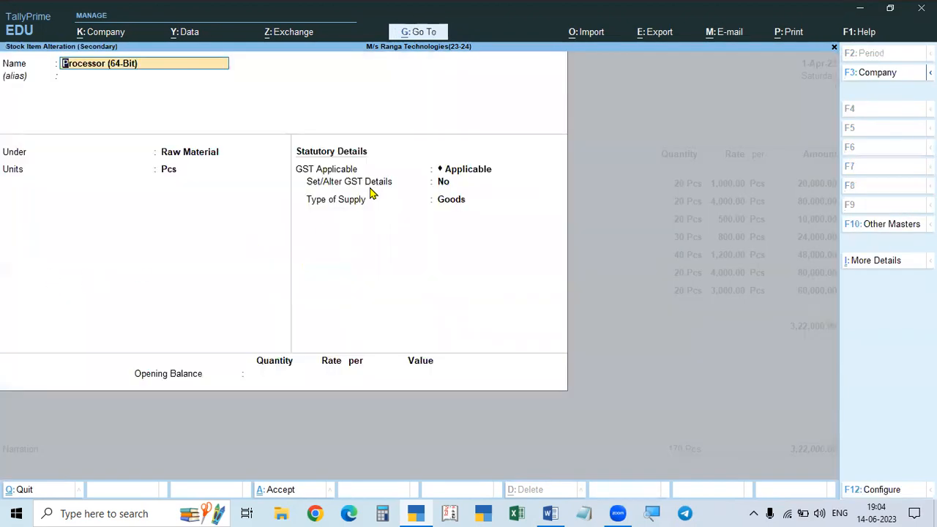
pyautogui.click(445, 183)
pyautogui.write('y')
pyautogui.press('Return')
pyautogui.press('Return')
pyautogui.press('Return')
pyautogui.press('Return')
pyautogui.press('Return')
pyautogui.press('Return')
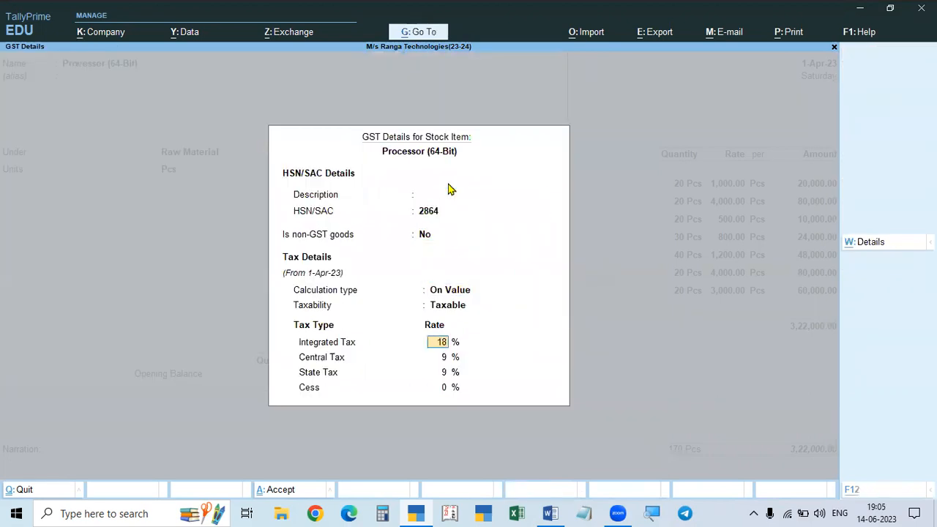
# Check the processor's GST rate in the Word table and set its integrated tax to 25%.
pyautogui.hotkey('alt', 'Tab')
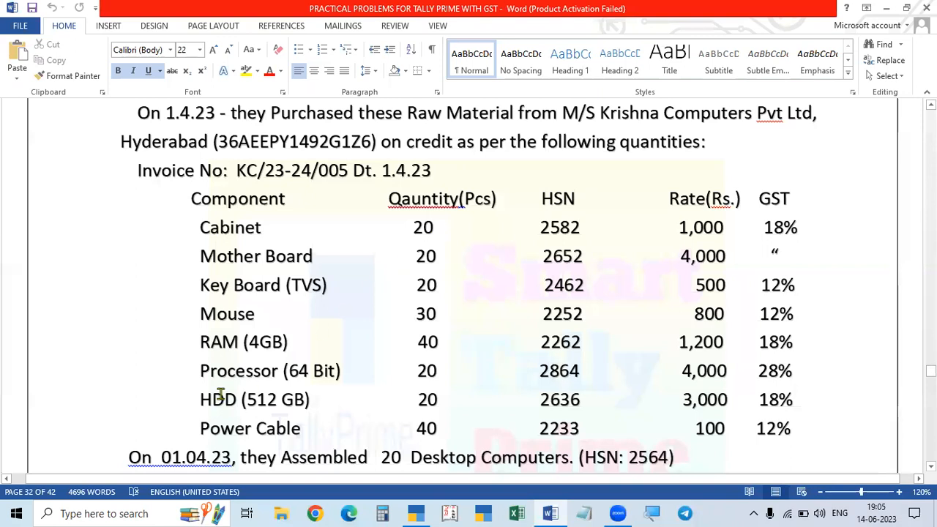
pyautogui.hotkey('alt', 'Tab')
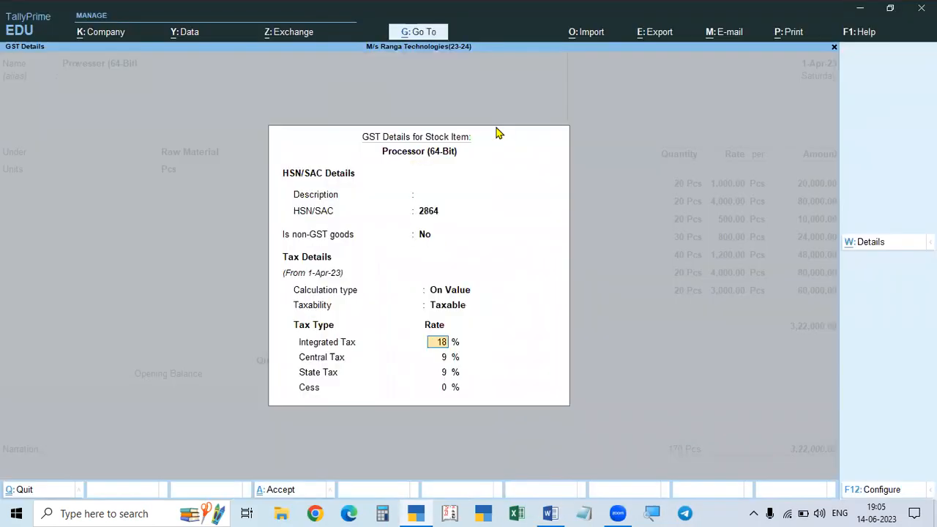
pyautogui.press('Return')
pyautogui.press('Return')
pyautogui.press('Return')
pyautogui.press('Return')
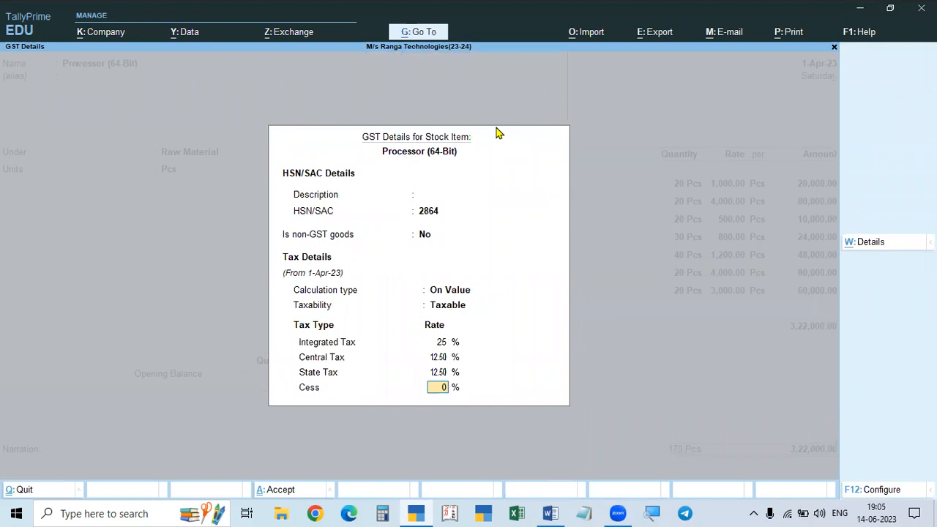
pyautogui.press('Return')
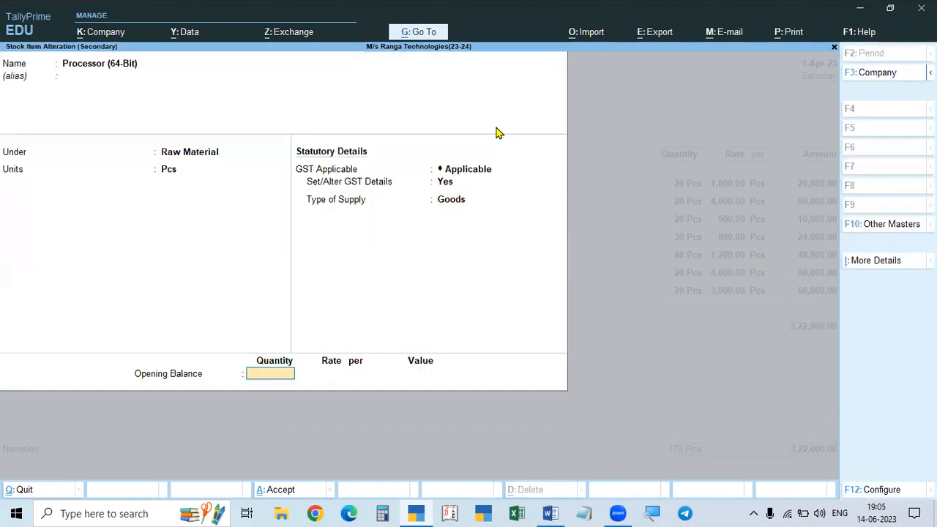
# Save the processor item and advance through the voucher's item lines to the ledger rows, leaving Power Cable without a quantity.
pyautogui.press('Return')
pyautogui.press('Return')
pyautogui.press('Return')
pyautogui.press('Return')
pyautogui.press('Return')
pyautogui.press('Return')
pyautogui.press('Return')
pyautogui.press('Return')
pyautogui.press('Return')
pyautogui.press('Return')
pyautogui.press('Return')
pyautogui.press('Return')
pyautogui.press('Return')
pyautogui.press('Return')
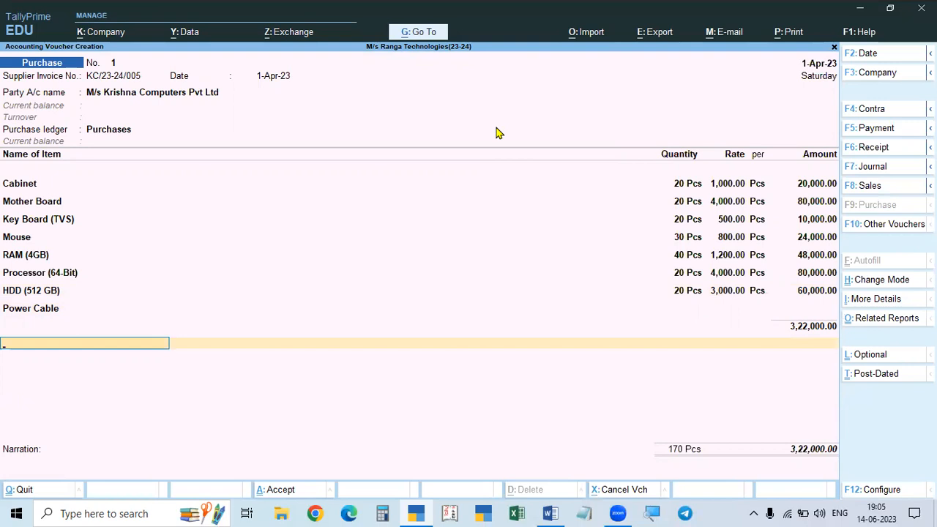
# Check the purchase problem in Word and add the Cgst and Sgst ledgers to the purchase voucher.
pyautogui.hotkey('alt', 'Tab')
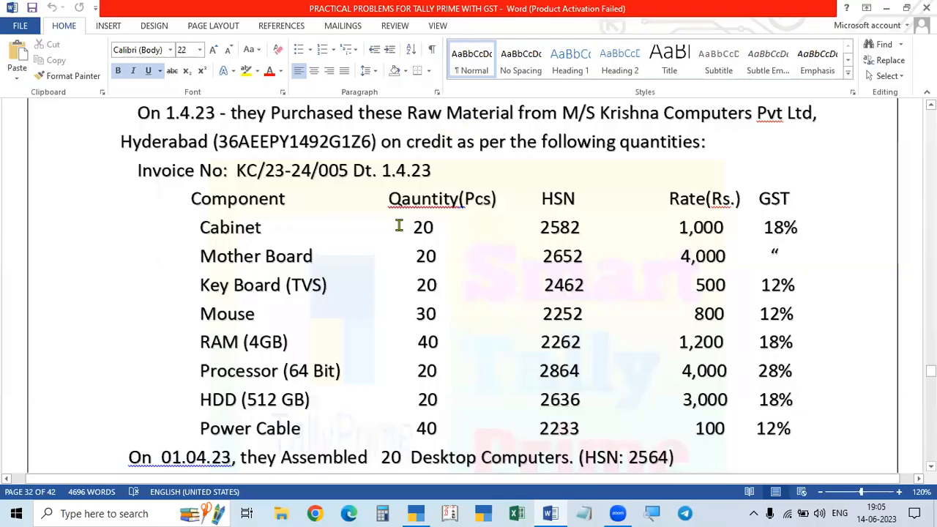
pyautogui.scroll(5, 707, 328)
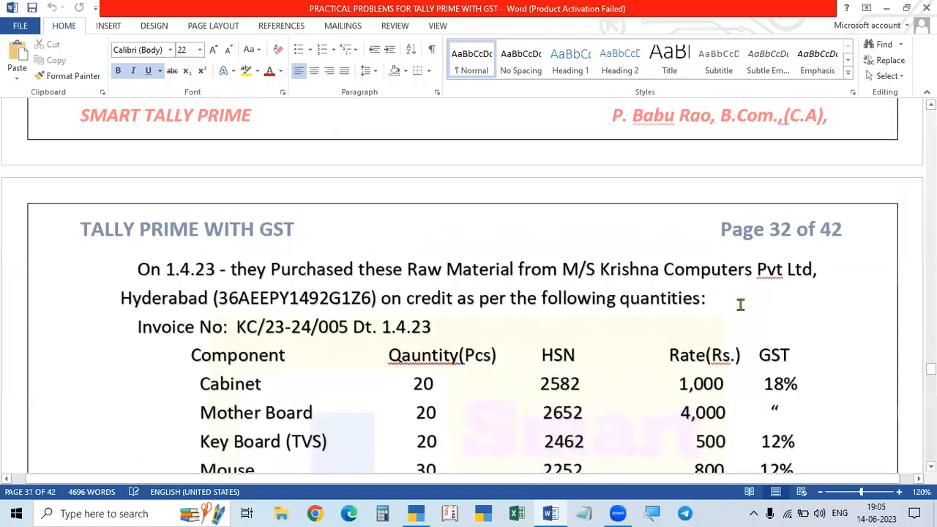
pyautogui.hotkey('alt', 'Tab')
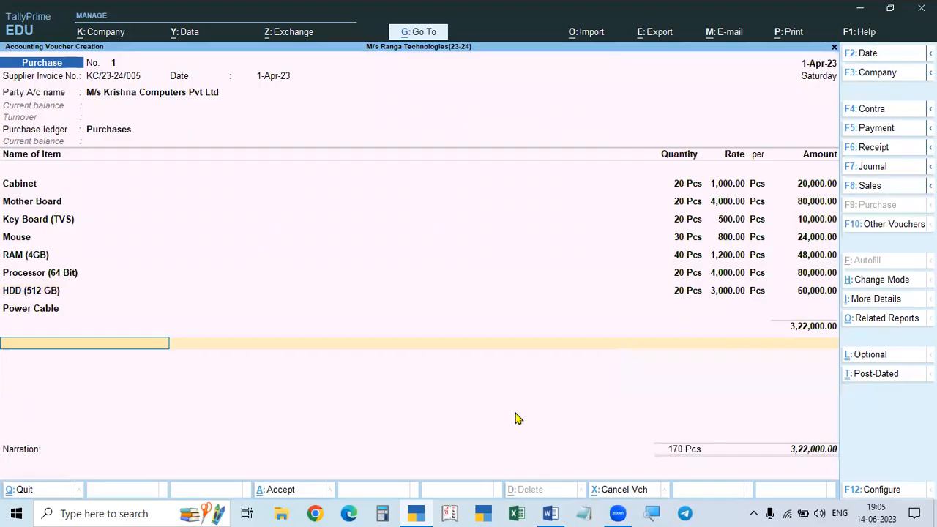
pyautogui.write('2')
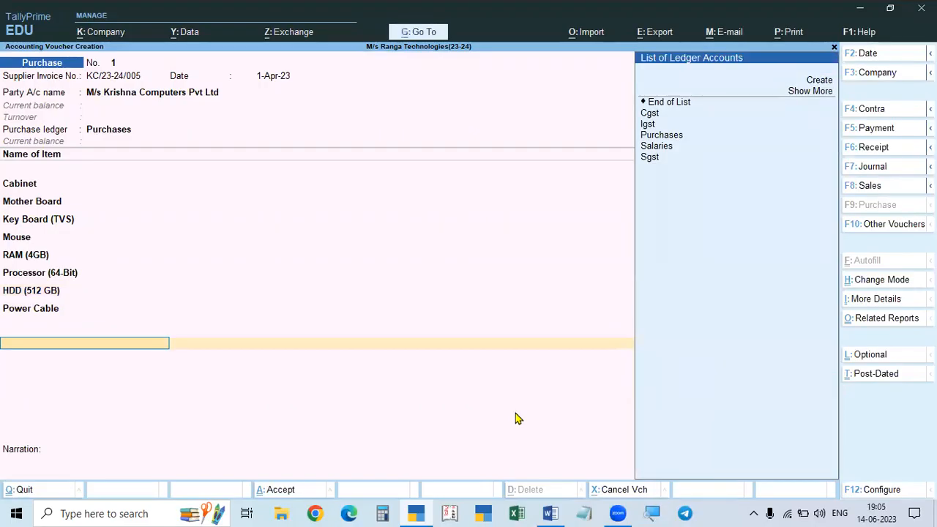
pyautogui.write('cg')
pyautogui.press('Return')
pyautogui.press('Return')
pyautogui.press('Return')
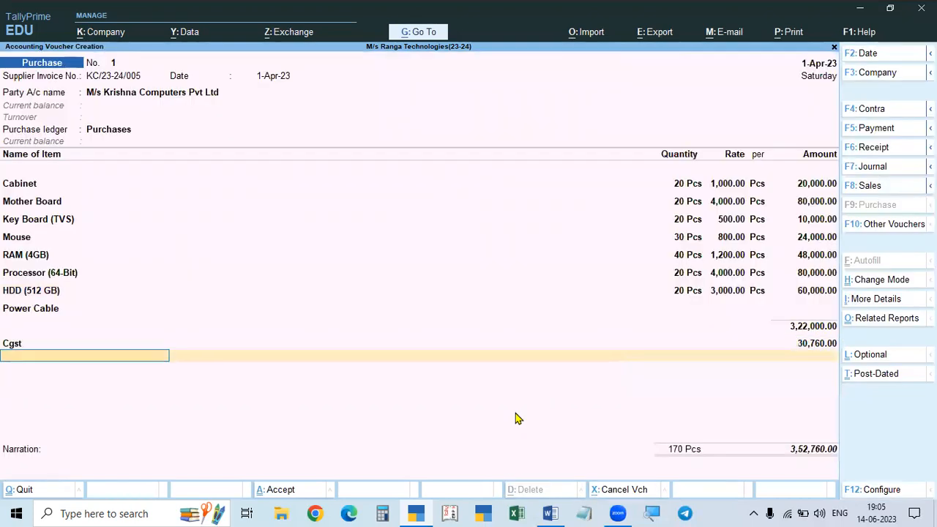
pyautogui.write('sg')
pyautogui.press('Return')
pyautogui.press('Return')
pyautogui.press('Return')
# Accept the bill-wise New Ref with the supplier's invoice number, leave the narration empty and save the purchase voucher.
pyautogui.press('Return')
pyautogui.press('Return')
pyautogui.press('Return')
pyautogui.press('Return')
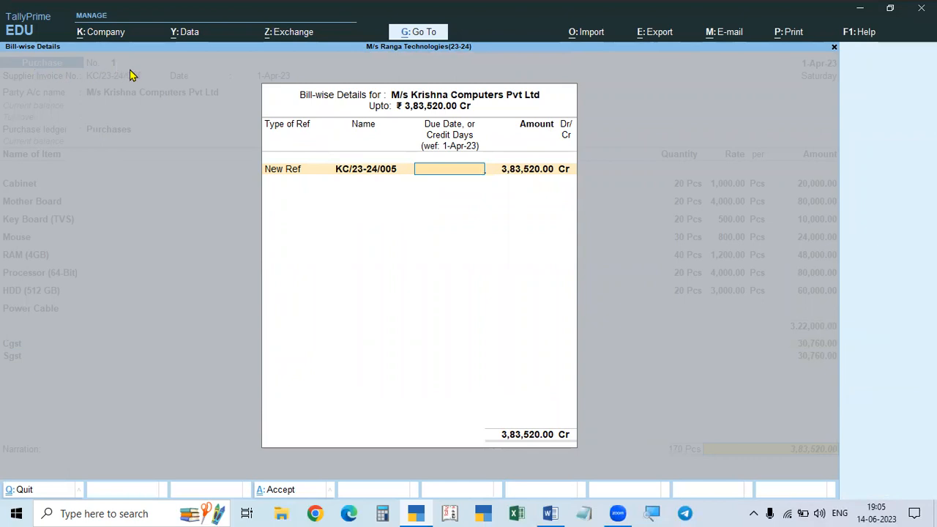
pyautogui.press('Return')
pyautogui.press('Return')
pyautogui.press('Return')
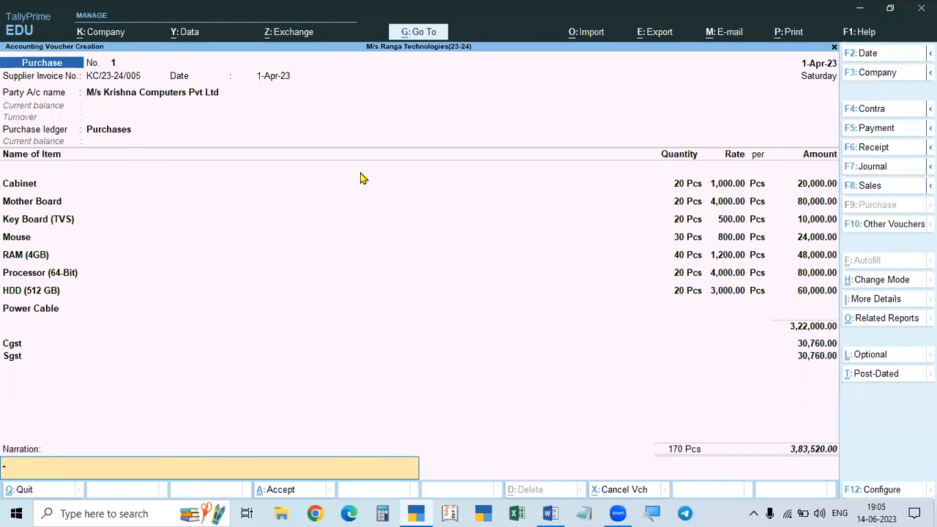
pyautogui.press('Return')
pyautogui.press('Return')
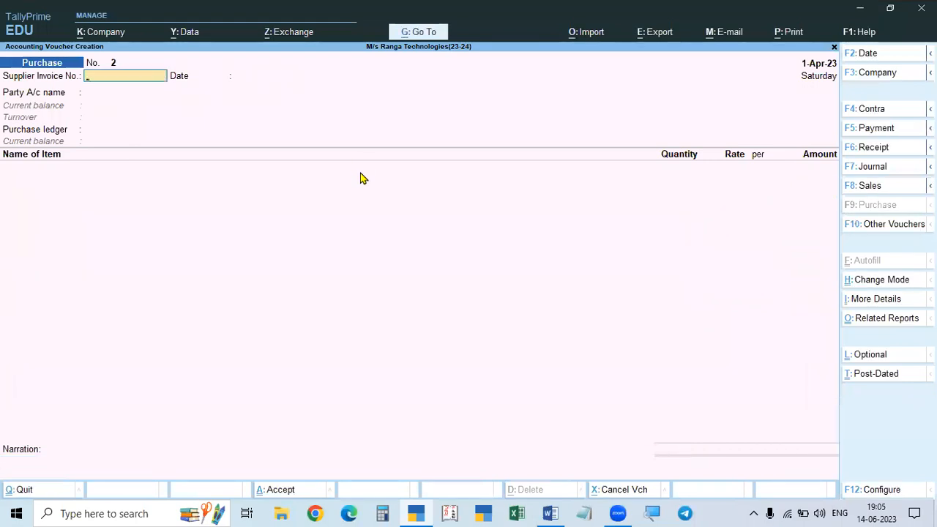
# Quit voucher entry and open the Raw Material group in the Stock Summary.
pyautogui.hotkey('alt', 'Tab')
pyautogui.hotkey('alt', 'Tab')
pyautogui.press('Escape')
pyautogui.press('Return')
pyautogui.press('Escape')
pyautogui.press('Escape')
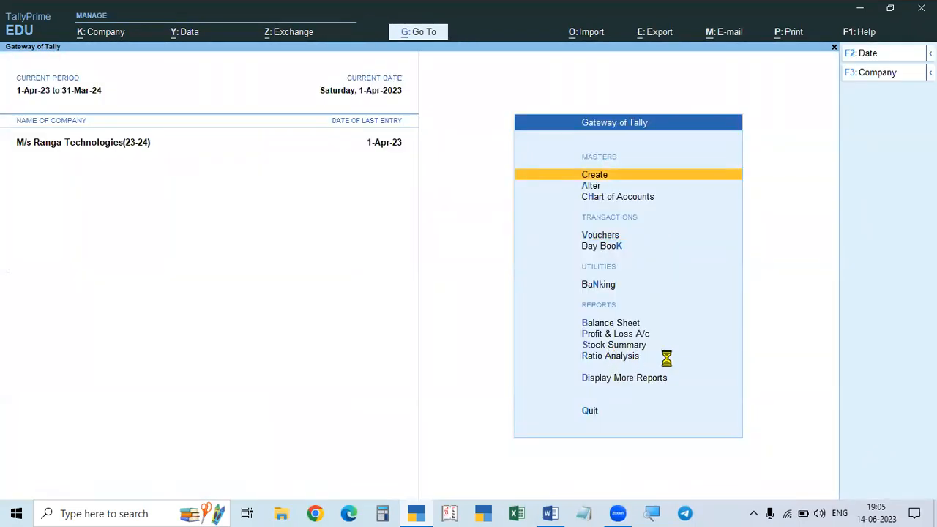
pyautogui.press('s')
pyautogui.press('Return')
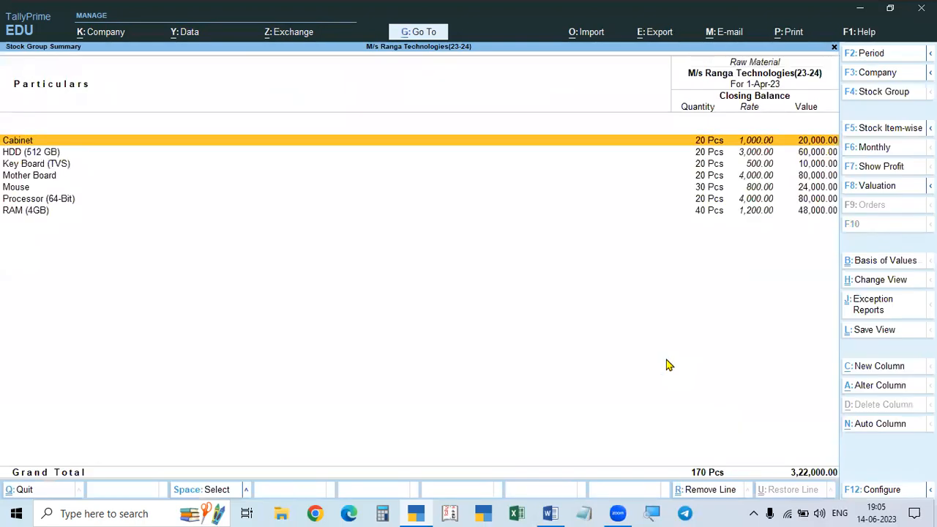
# Return to the main Stock Summary and expand it to the detailed view listing the items under Raw Material.
pyautogui.press('Escape')
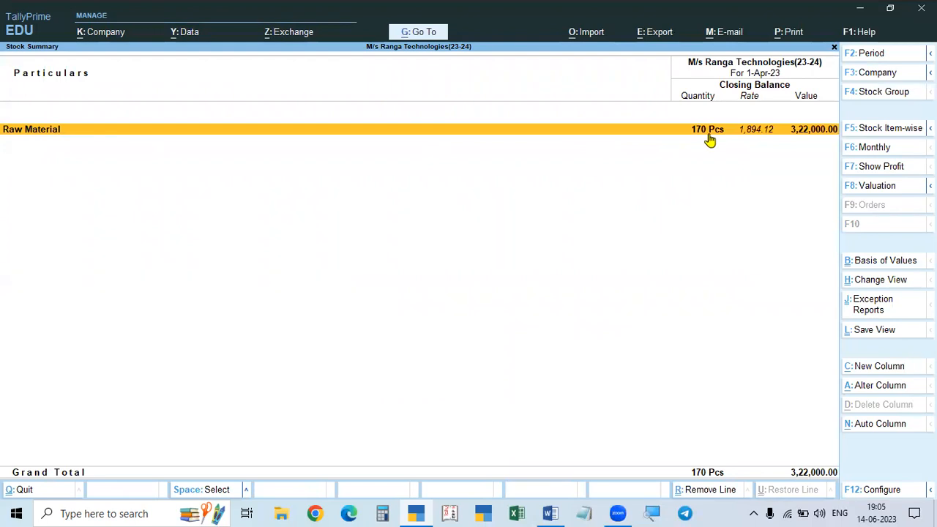
pyautogui.press('alt')
pyautogui.click(708, 139)
pyautogui.press('Escape')
pyautogui.hotkey('alt', 'F5')
pyautogui.hotkey('alt', 'F5')
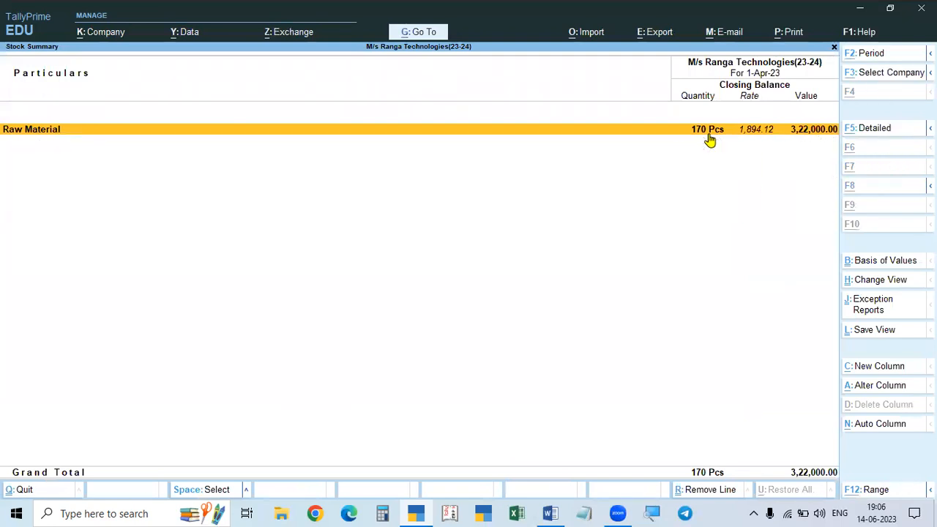
pyautogui.hotkey('alt', 'F5')
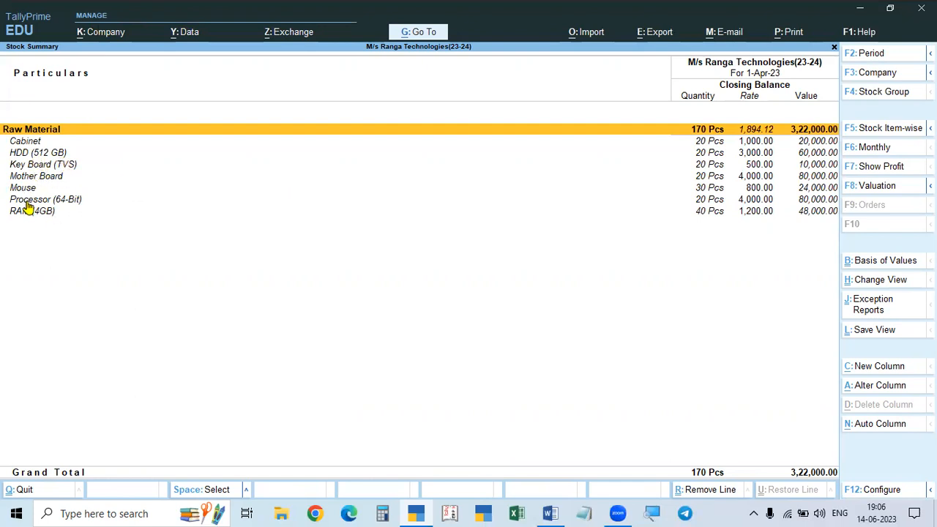
# Compare the raw material items in the Stock Summary with the component table in Word.
pyautogui.hotkey('alt', 'Tab')
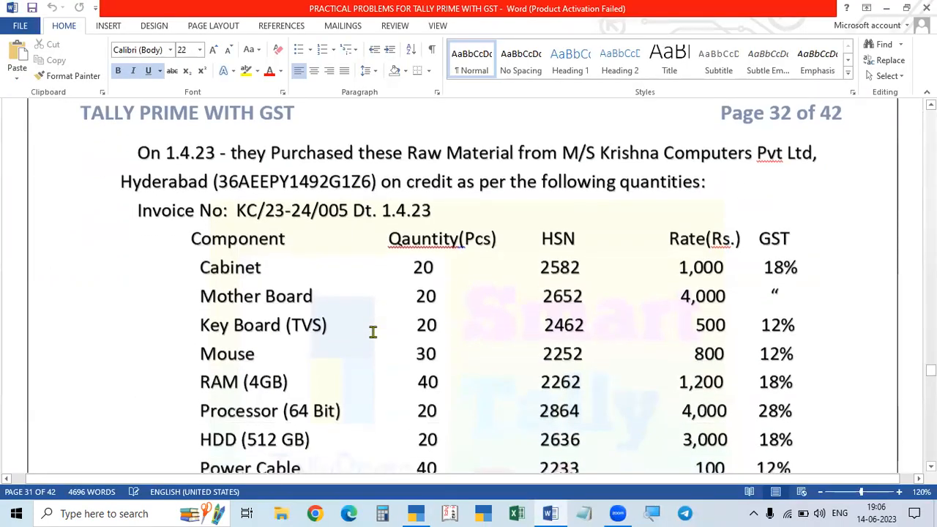
pyautogui.scroll(-2, 373, 332)
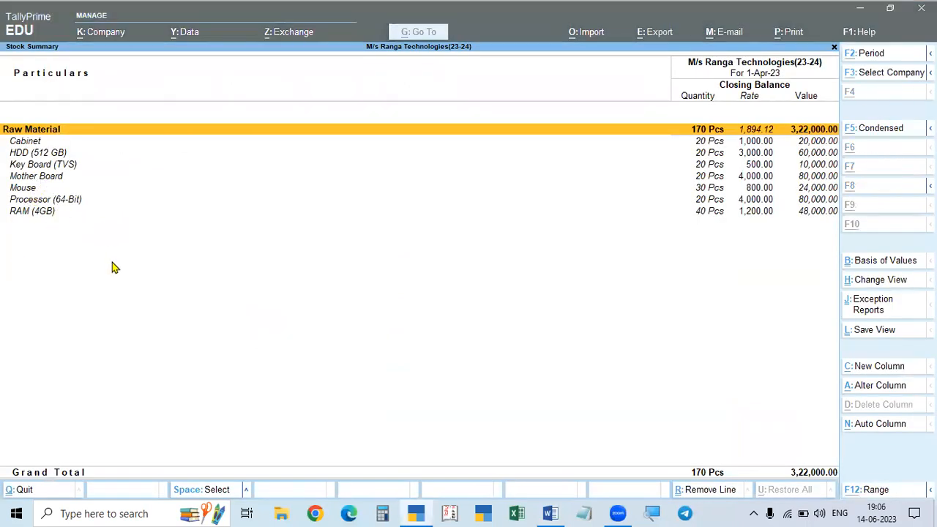
pyautogui.hotkey('alt', 'Tab')
pyautogui.hotkey('alt', 'Tab')
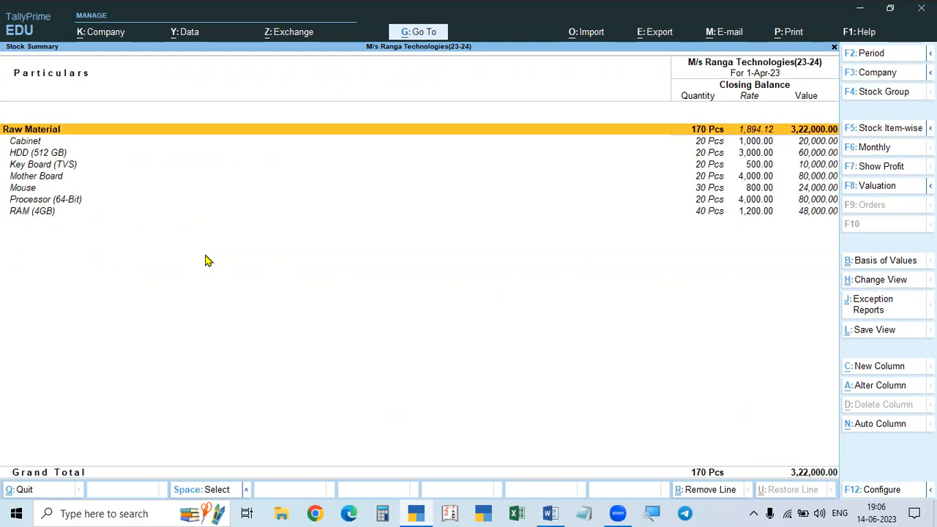
pyautogui.press('Escape')
pyautogui.hotkey('alt', 'Tab')
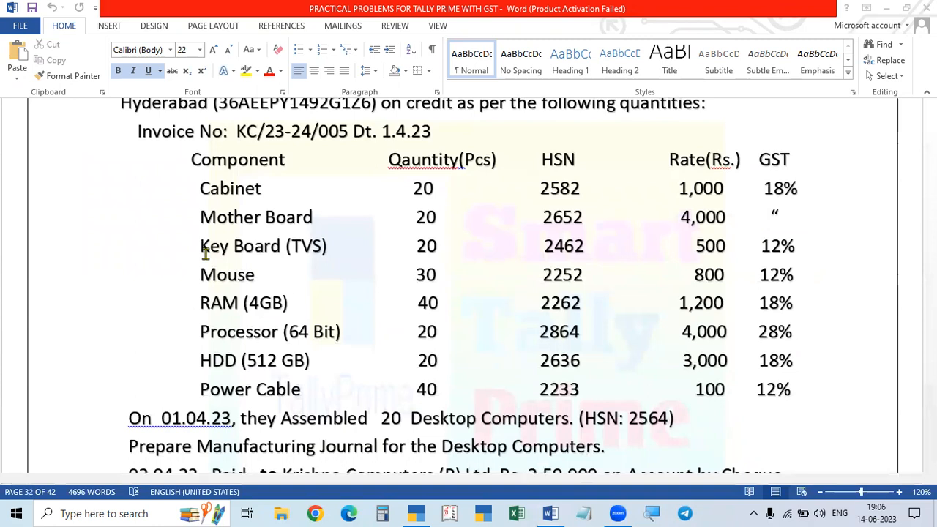
# Reopen the Raw Material group in the Stock Summary and go through its items down to RAM (4GB).
pyautogui.hotkey('alt', 'Tab')
pyautogui.press('Escape')
pyautogui.press('n')
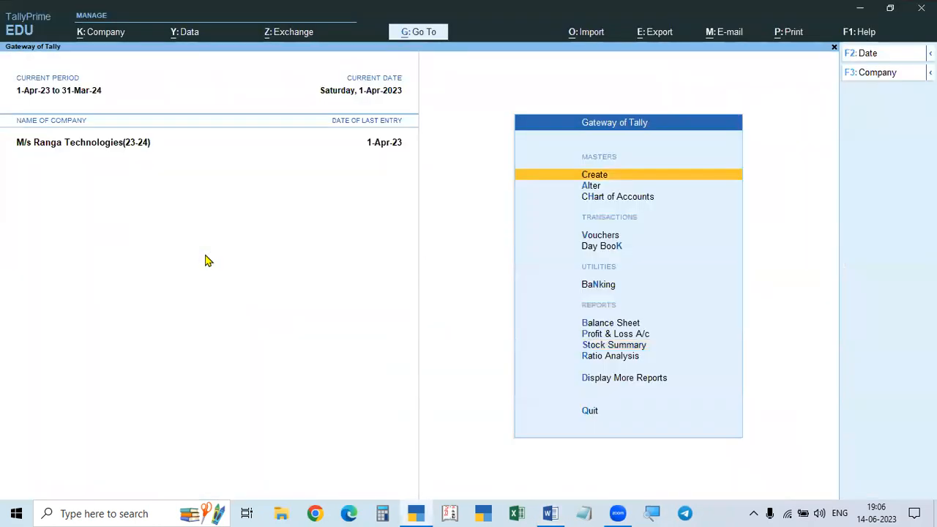
pyautogui.press('s')
pyautogui.press('Return')
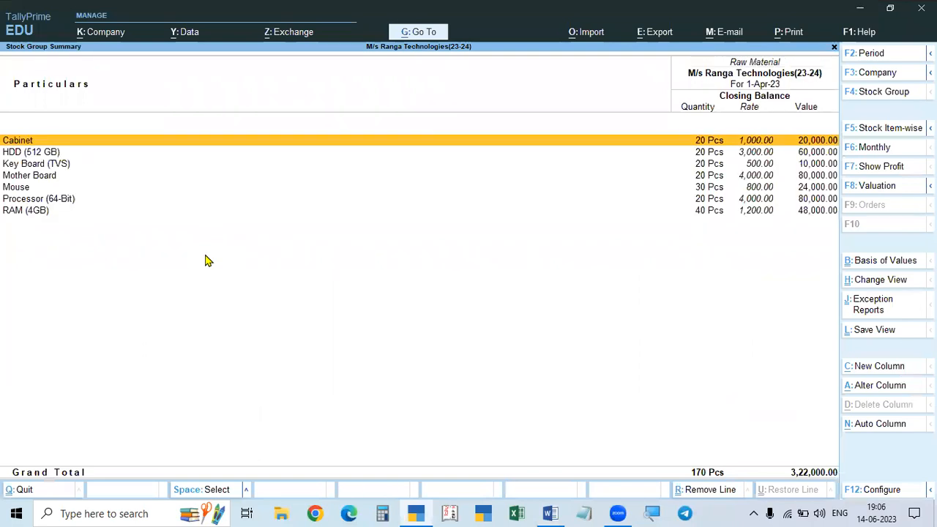
pyautogui.press('Down')
pyautogui.press('Down')
pyautogui.press('Down')
pyautogui.press('Down')
pyautogui.press('Down')
pyautogui.press('Down')
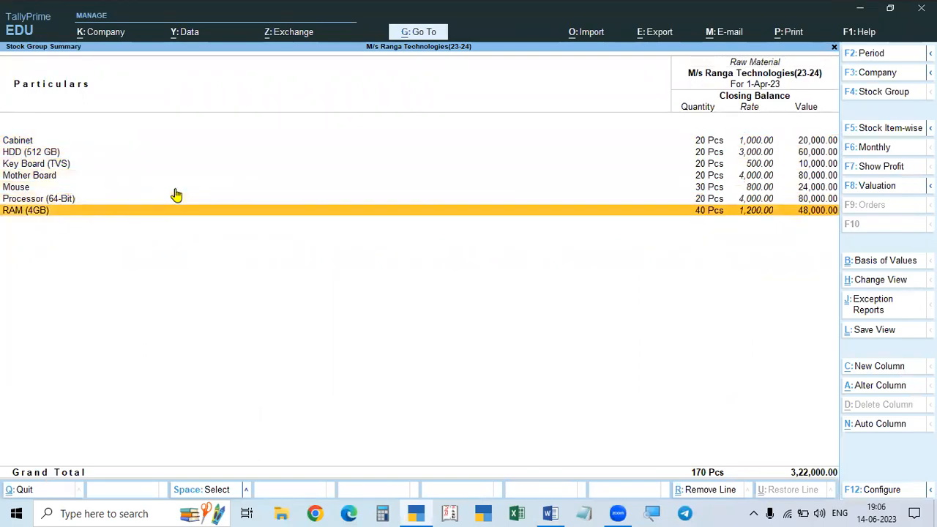
# Compare the Raw Material stock items in TallyPrime with the component list in the Word problem document to find any missing item.
pyautogui.hotkey('alt', 'Tab')
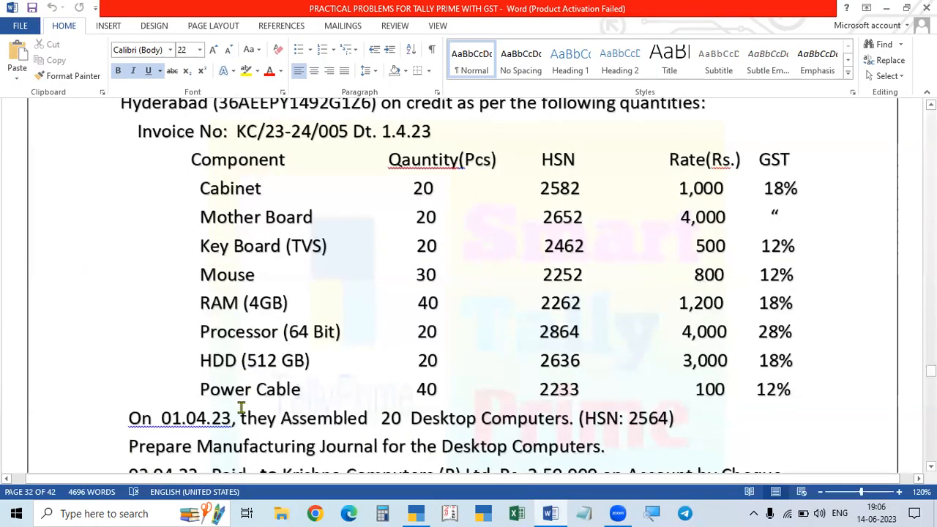
pyautogui.hotkey('alt', 'Tab')
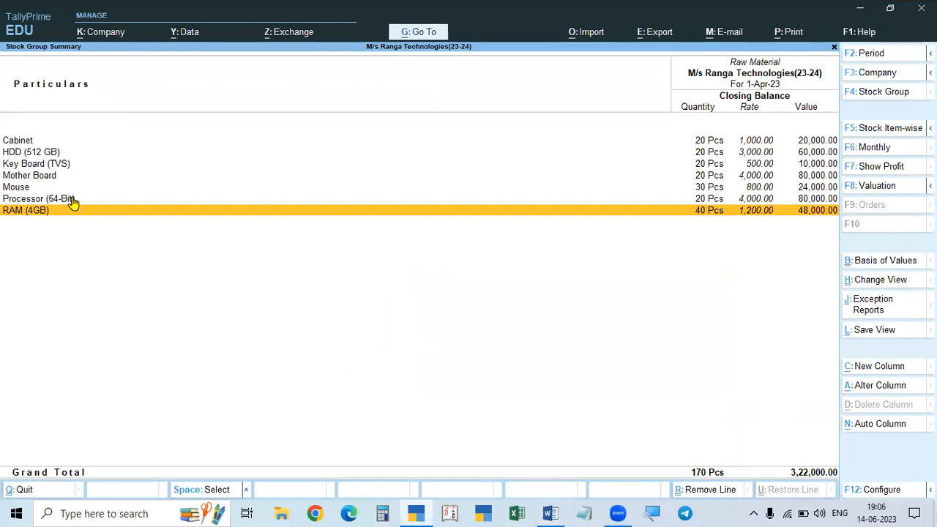
pyautogui.hotkey('alt', 'Tab')
pyautogui.hotkey('alt', 'Tab')
pyautogui.hotkey('alt', 'Tab')
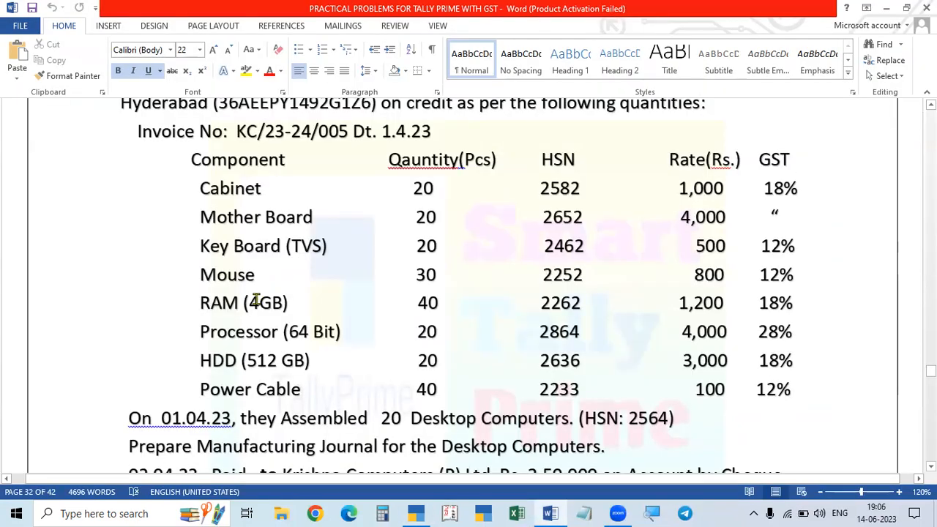
pyautogui.hotkey('alt', 'Tab')
pyautogui.hotkey('alt', 'Tab')
pyautogui.hotkey('alt', 'Tab')
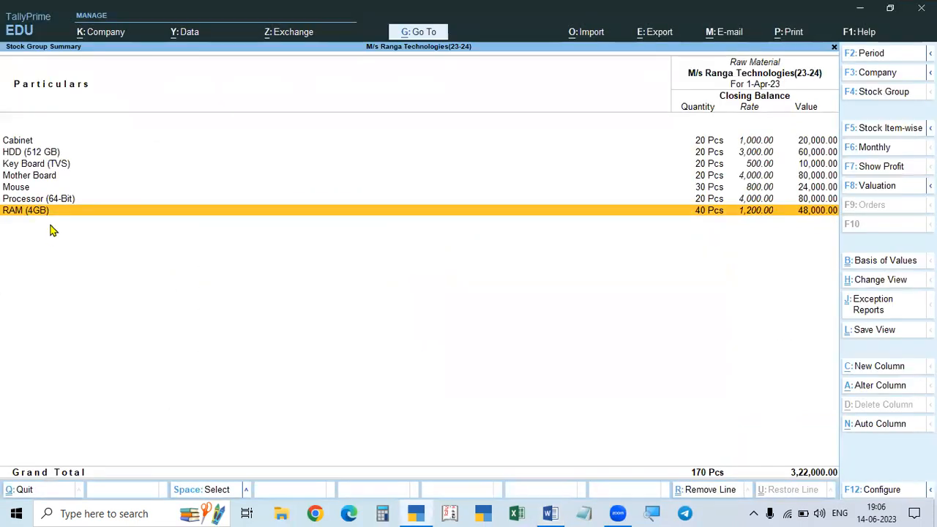
pyautogui.hotkey('alt', 'Tab')
pyautogui.hotkey('alt', 'Tab')
pyautogui.hotkey('alt', 'Tab')
pyautogui.hotkey('alt', 'Tab')
pyautogui.hotkey('alt', 'Tab')
pyautogui.hotkey('alt', 'Tab')
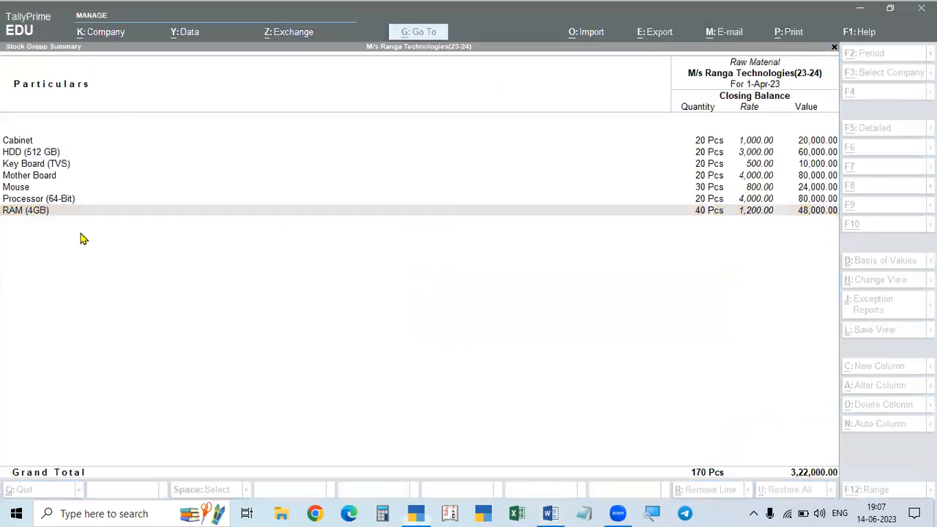
pyautogui.hotkey('alt', 'Tab')
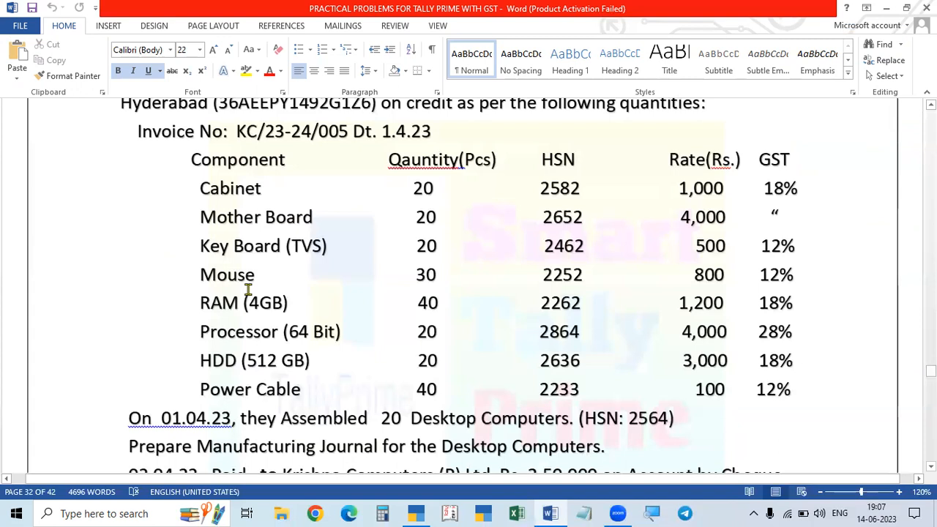
pyautogui.hotkey('alt', 'Tab')
pyautogui.hotkey('alt', 'Tab')
pyautogui.hotkey('alt', 'Tab')
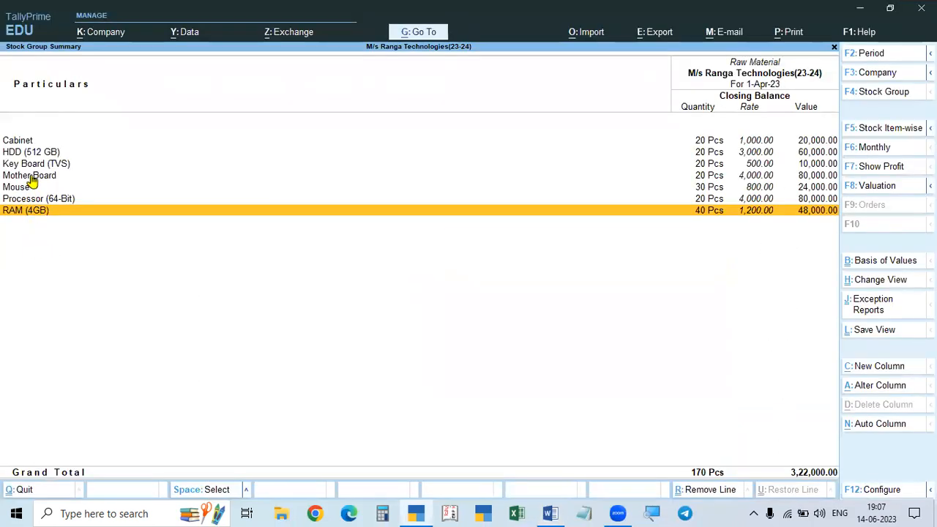
pyautogui.hotkey('alt', 'Tab')
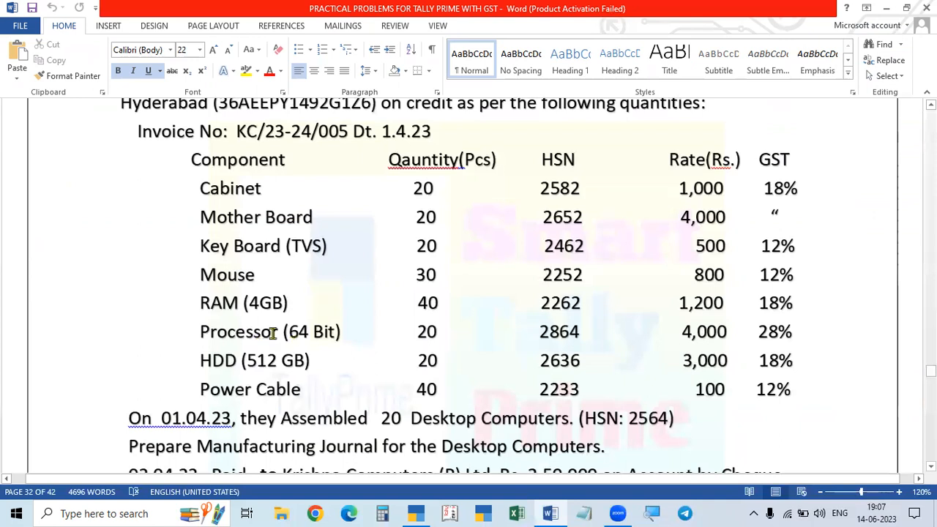
pyautogui.hotkey('alt', 'Tab')
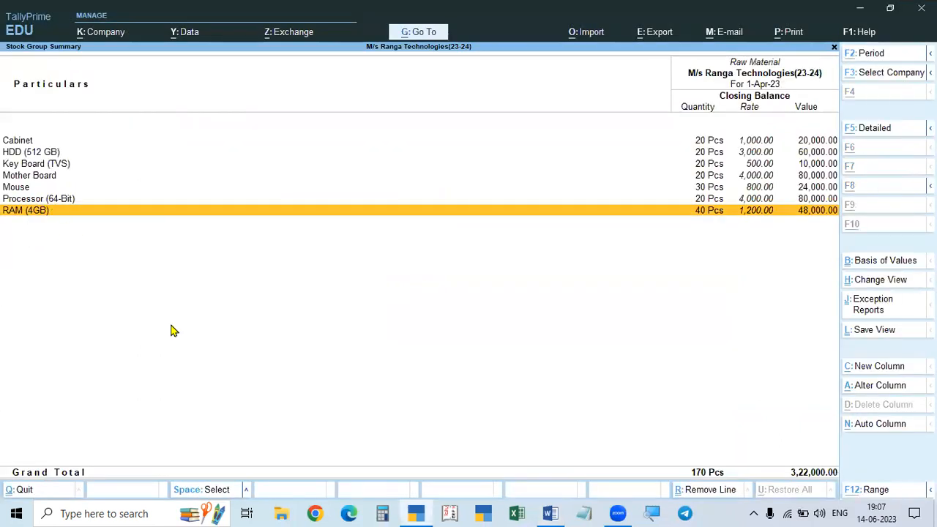
pyautogui.hotkey('alt', 'Tab')
pyautogui.hotkey('alt', 'Tab')
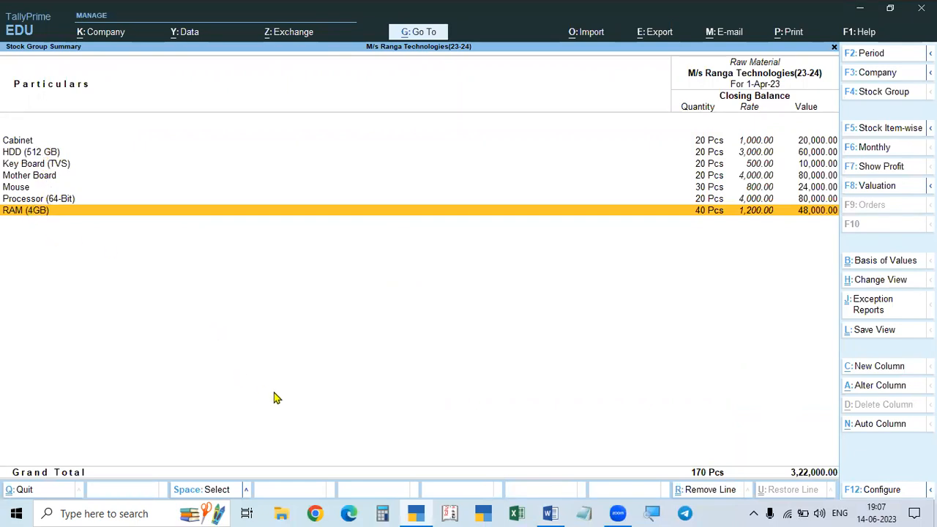
# Leave the stock report and open the 1-Apr-23 purchase voucher for alteration from the Purchases ledger.
pyautogui.press('Escape')
pyautogui.press('Escape')
pyautogui.press('Escape')
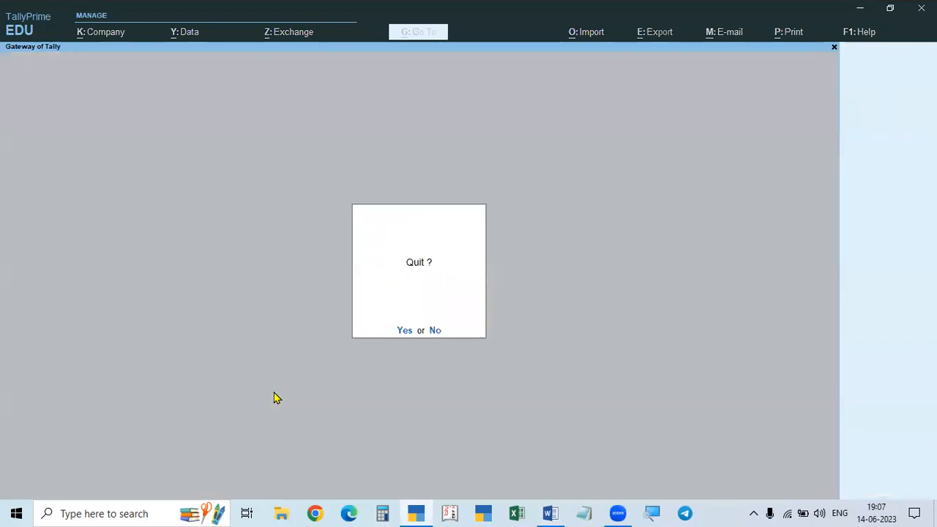
pyautogui.press('Escape')
pyautogui.press('d')
pyautogui.press('a')
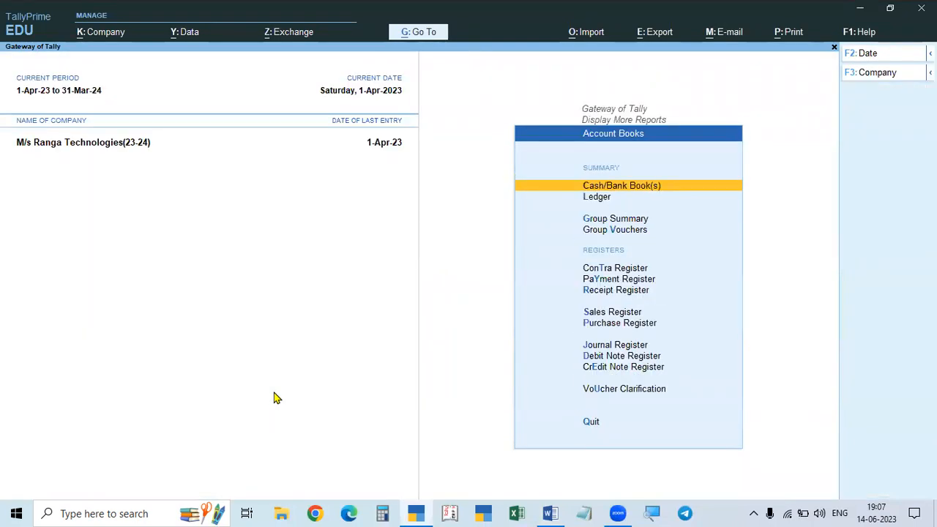
pyautogui.write('l')
pyautogui.write('Pu')
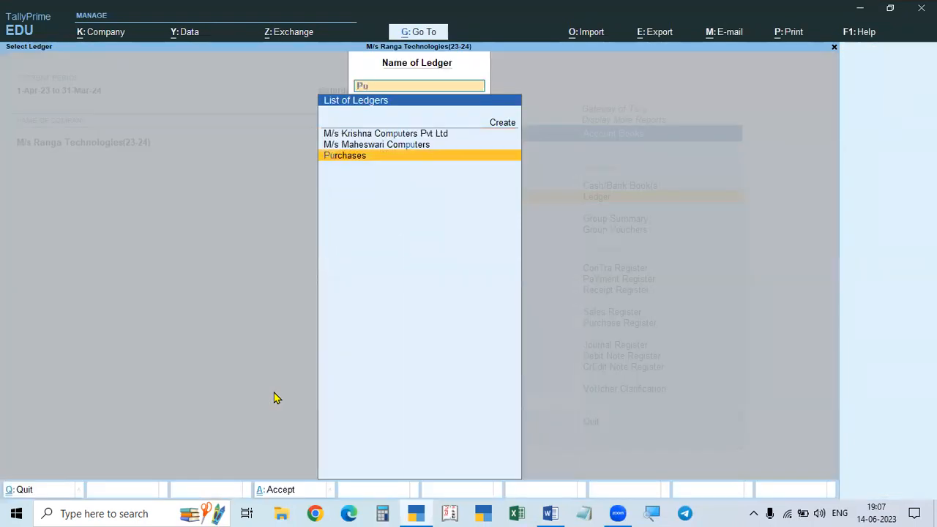
pyautogui.press('Return')
pyautogui.press('Return')
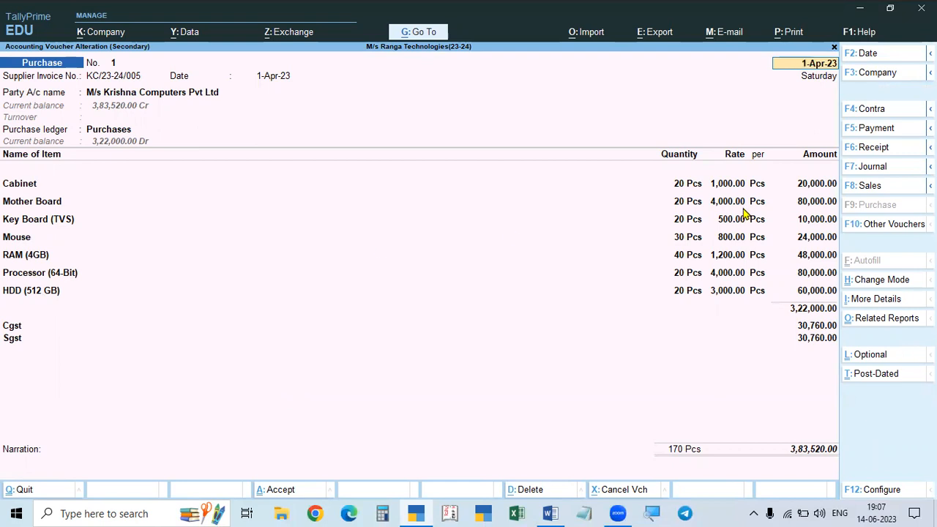
# Add Power Cable as a new item line below HDD (512 GB) in the purchase voucher.
pyautogui.click(810, 291)
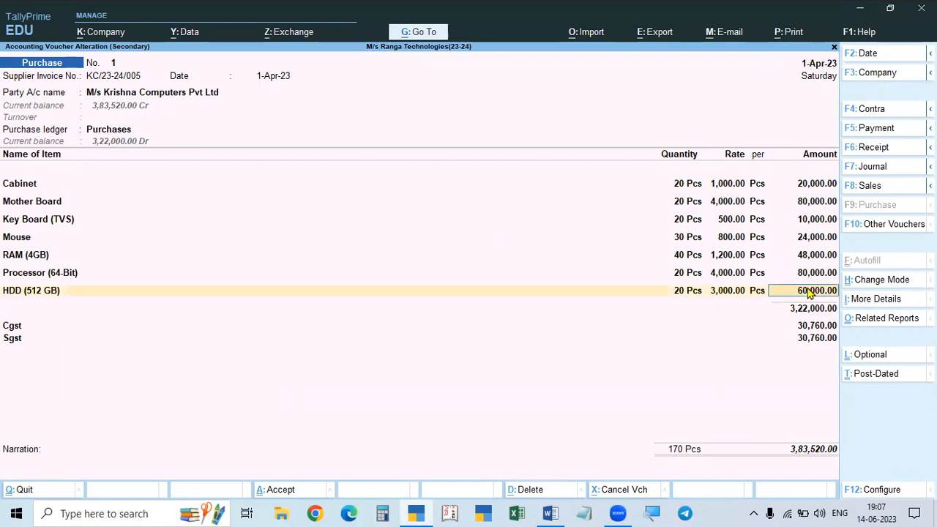
pyautogui.press('Return')
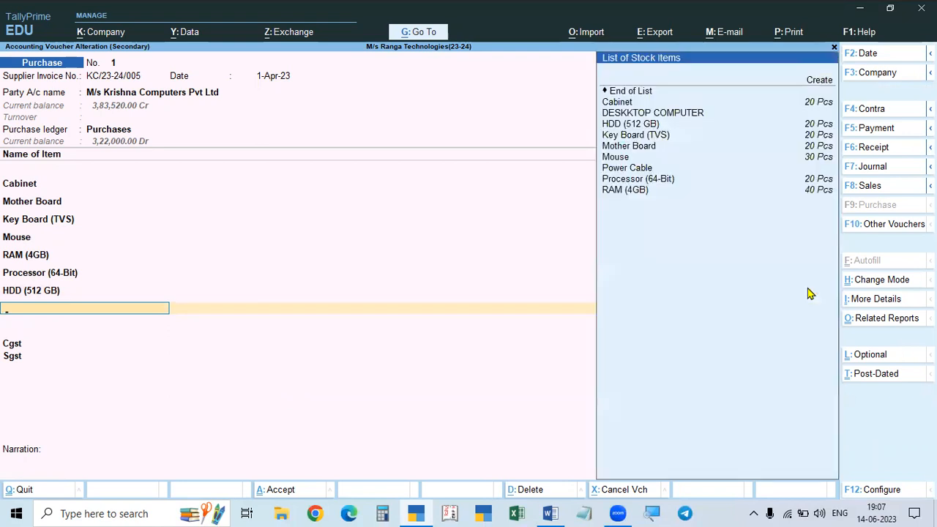
pyautogui.press('Down')
pyautogui.press('Down')
pyautogui.press('Down')
pyautogui.press('Down')
pyautogui.press('Down')
pyautogui.press('Down')
pyautogui.press('Down')
pyautogui.press('Down')
pyautogui.press('Down')
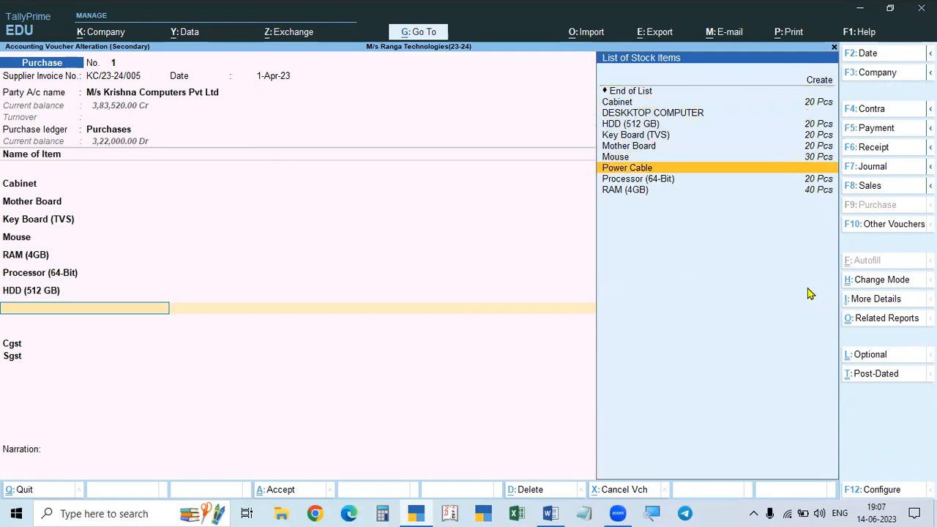
pyautogui.press('Return')
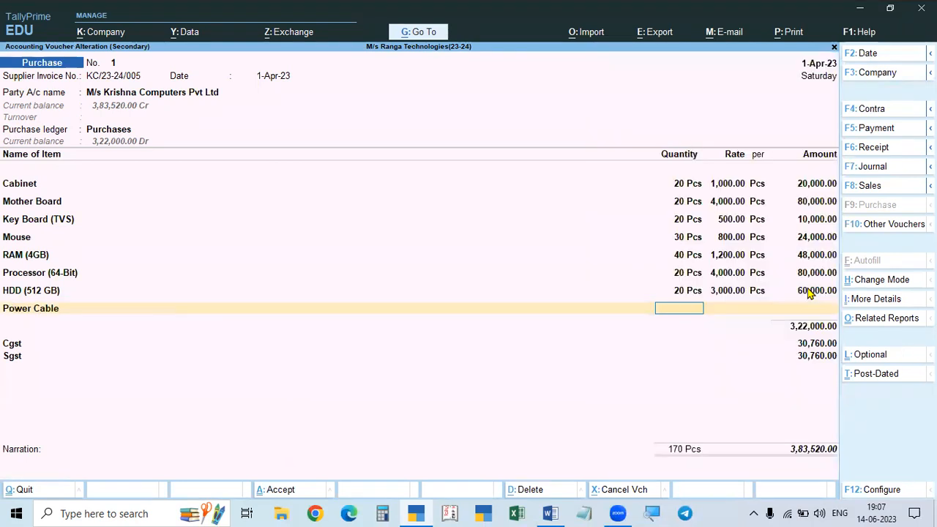
# Enter a quantity of 40 Pcs and a rate of 100 for Power Cable, as given in the Word document.
pyautogui.hotkey('alt', 'Tab')
pyautogui.hotkey('alt', 'Tab')
pyautogui.write('40')
pyautogui.press('Return')
pyautogui.hotkey('alt', 'Tab')
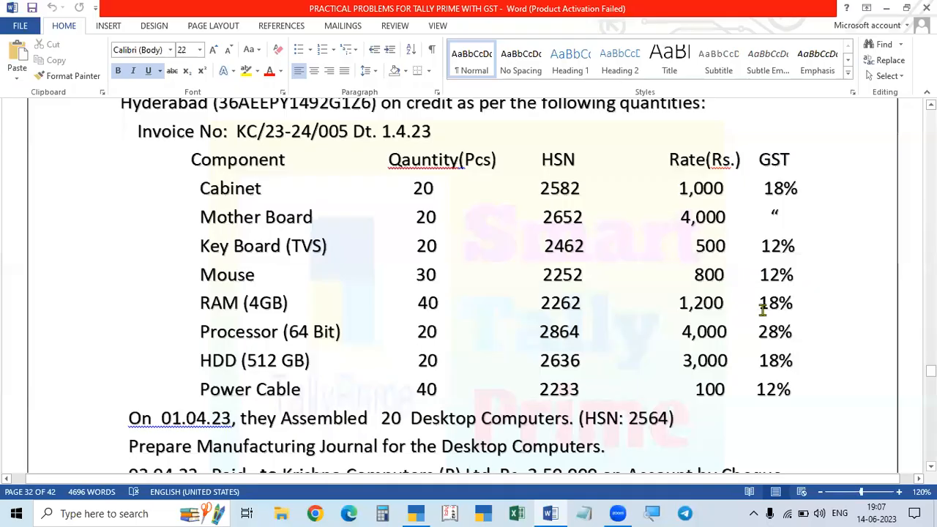
pyautogui.hotkey('alt', 'Tab')
pyautogui.write('100')
pyautogui.press('Return')
pyautogui.press('Return')
pyautogui.press('Return')
pyautogui.press('Return')
pyautogui.press('Return')
pyautogui.press('Return')
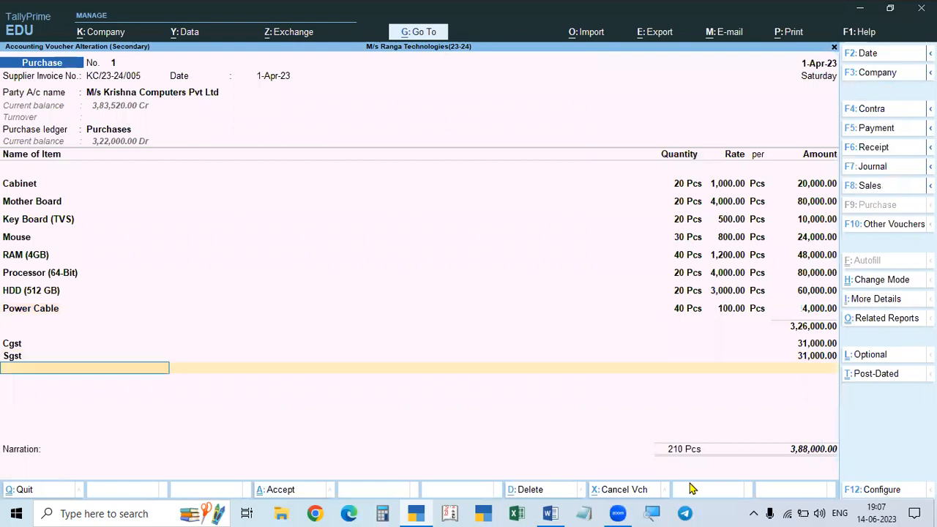
# Save the altered purchase voucher and return to the Gateway of Tally.
pyautogui.press('Return')
pyautogui.press('Return')
pyautogui.press('Return')
pyautogui.press('Return')
pyautogui.press('Return')
pyautogui.press('Return')
pyautogui.press('Return')
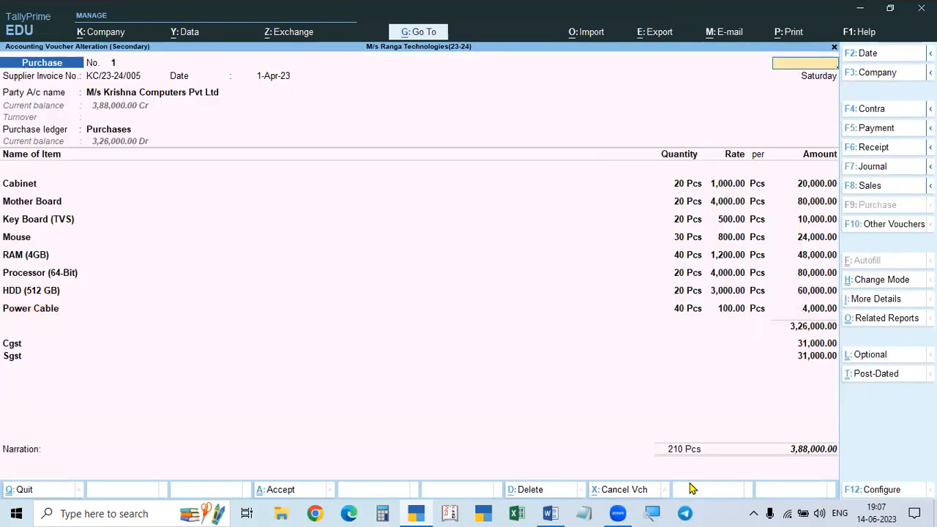
pyautogui.press('Escape')
pyautogui.press('Escape')
pyautogui.press('Escape')
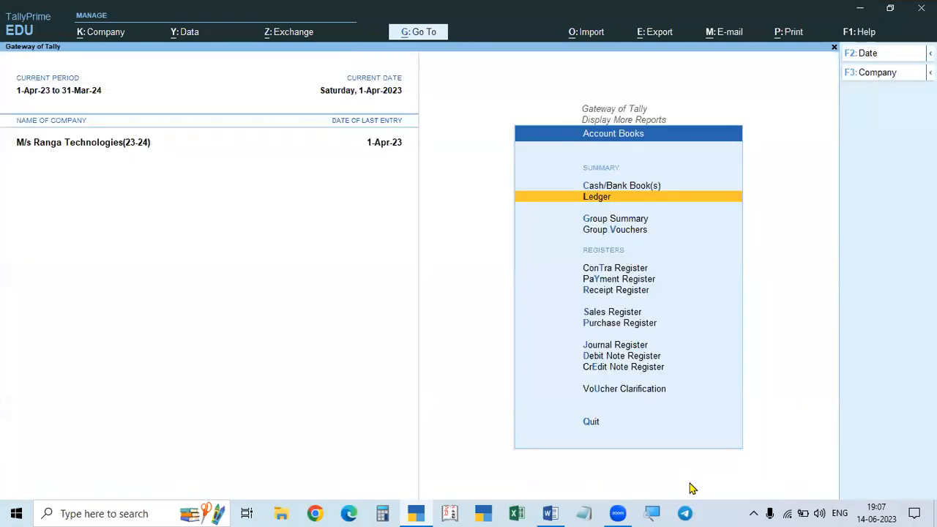
pyautogui.press('Escape')
pyautogui.press('Escape')
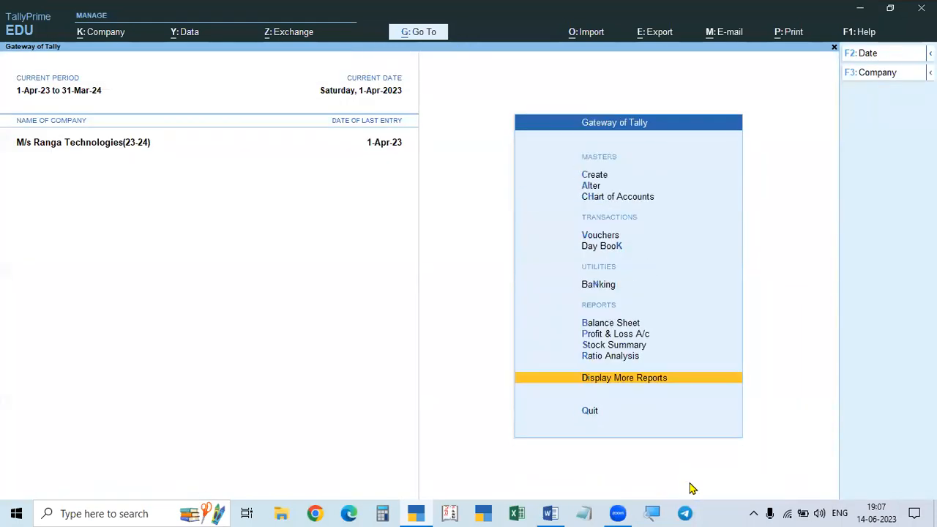
# Review the stock summary with the individual Raw Material items expanded, including Power Cable, and close the report.
pyautogui.press('s')
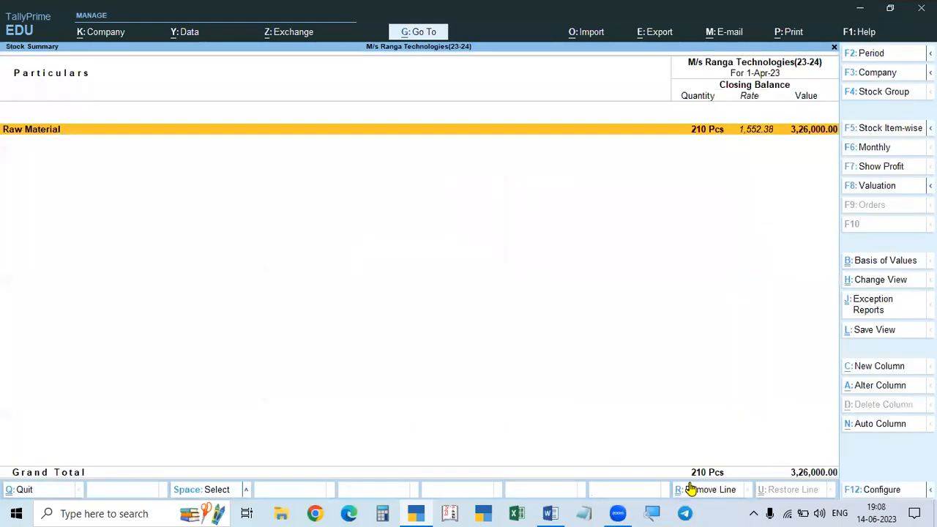
pyautogui.hotkey('alt', 'F1')
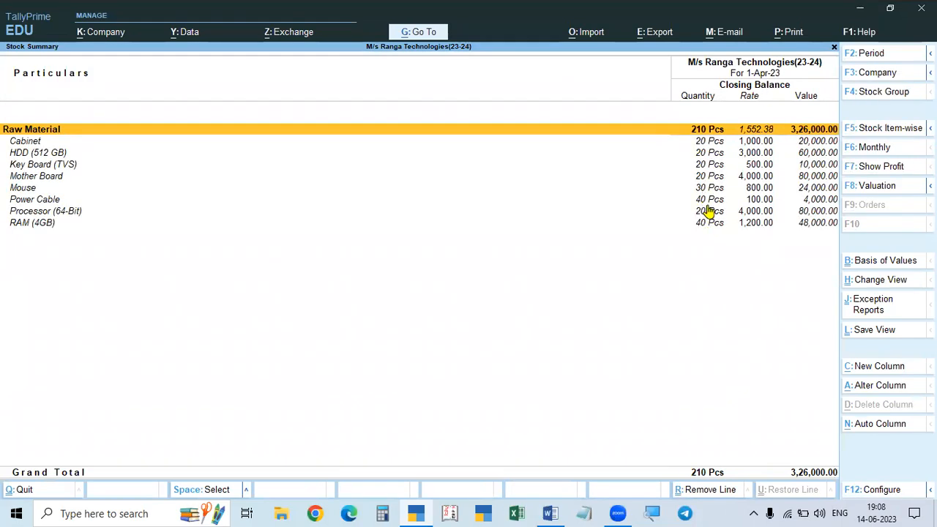
pyautogui.press('Escape')
pyautogui.press('Home')
pyautogui.press('Escape')
pyautogui.press('Escape')
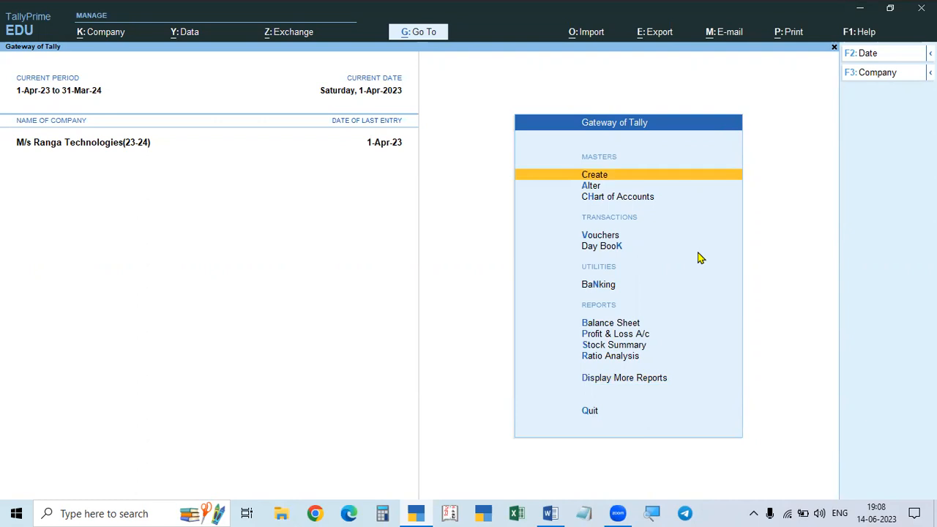
pyautogui.press('Down')
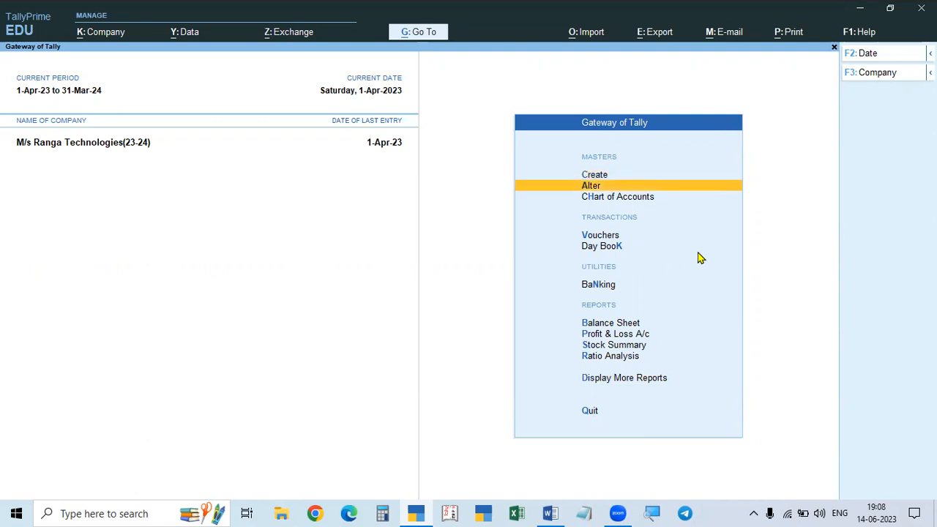
pyautogui.press('Return')
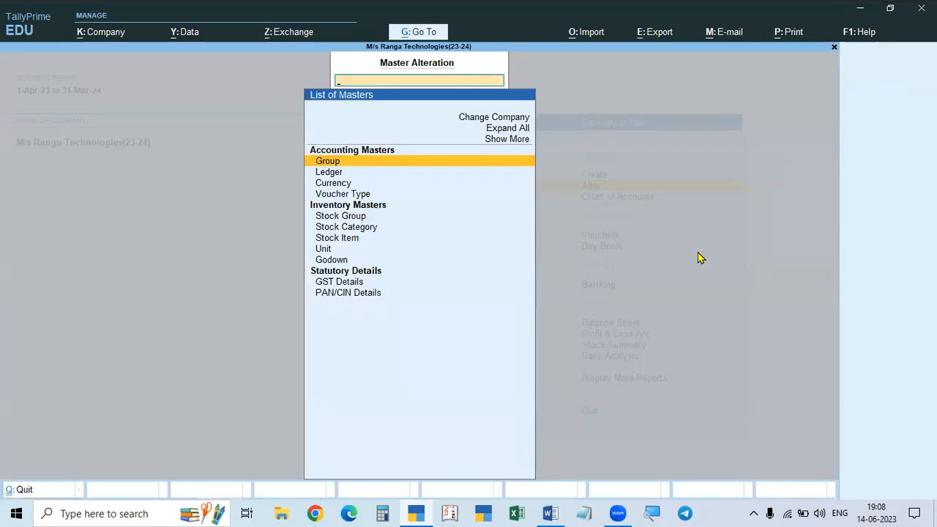
pyautogui.press('Escape')
pyautogui.press('Up')
pyautogui.press('Return')
pyautogui.press('Down')
pyautogui.press('Down')
pyautogui.press('Down')
pyautogui.press('Down')
pyautogui.press('Down')
pyautogui.press('Down')
pyautogui.press('Return')
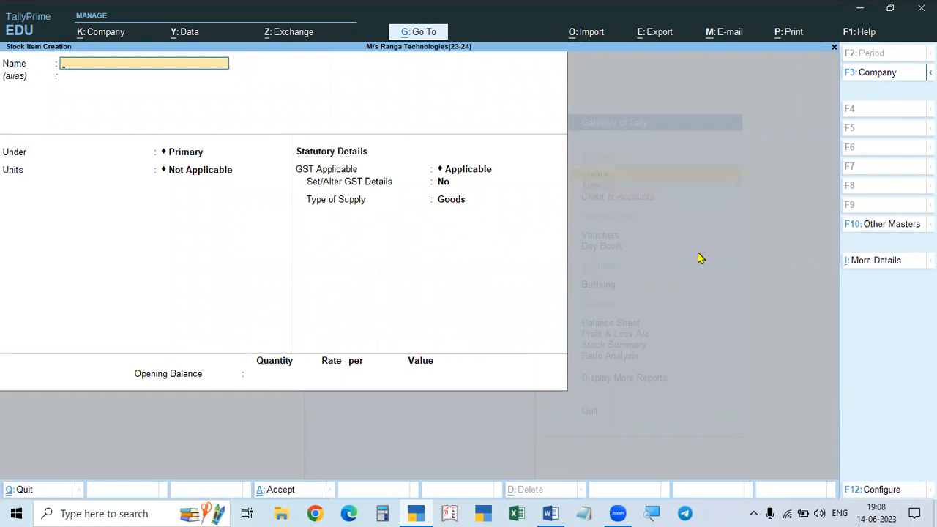
pyautogui.hotkey('alt', 'Tab')
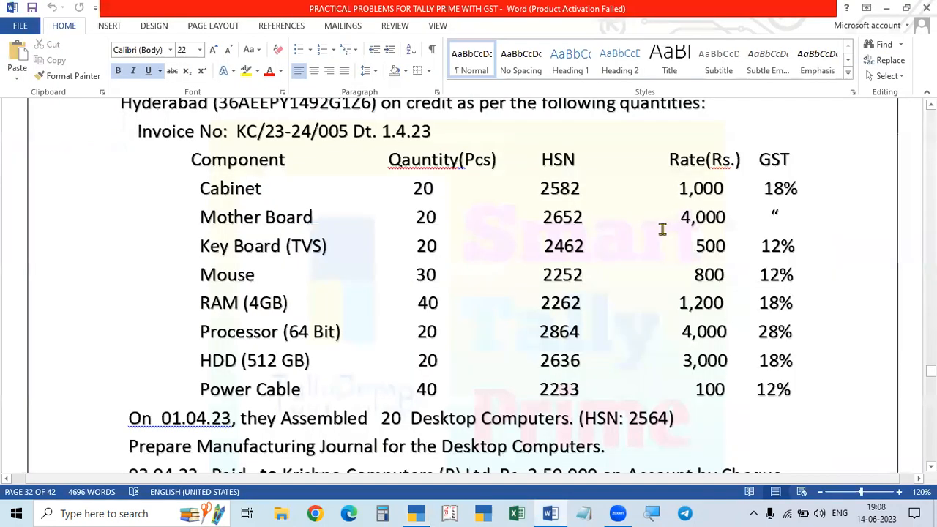
pyautogui.scroll(-1, 608, 292)
pyautogui.scroll(-1, 608, 292)
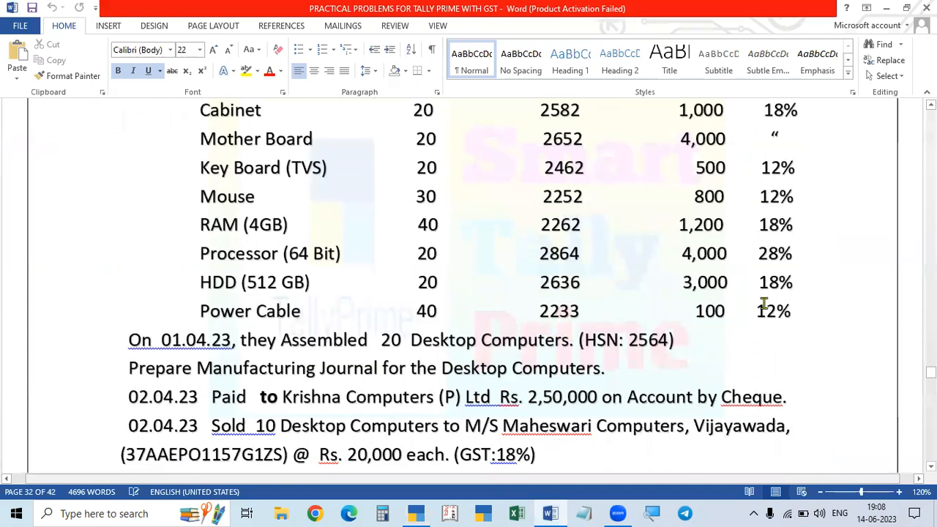
pyautogui.hotkey('alt', 'Tab')
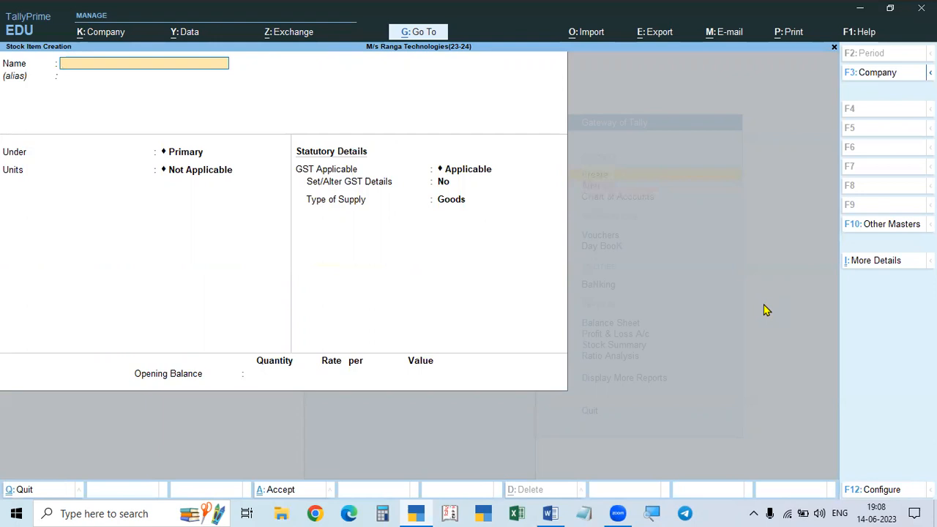
pyautogui.press('Escape')
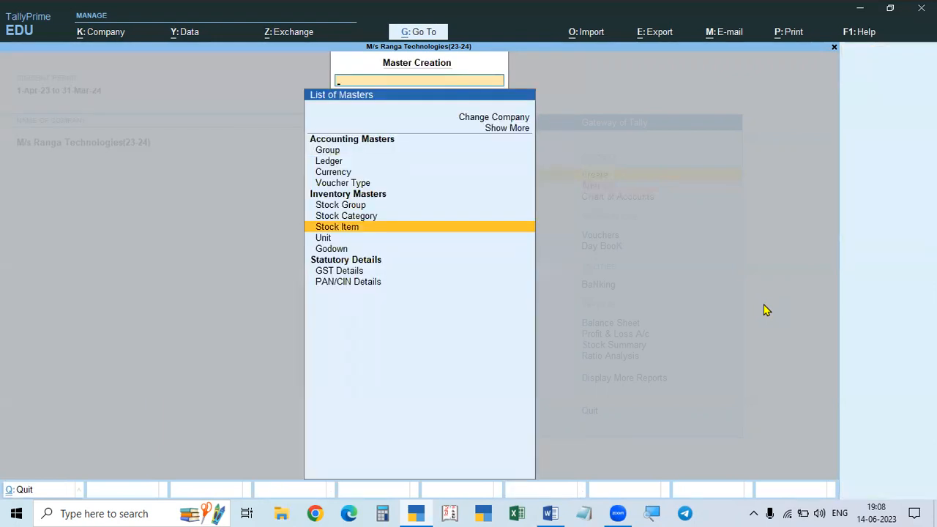
pyautogui.press('Escape')
pyautogui.press('Escape')
pyautogui.press('Escape')
pyautogui.press('Escape')
pyautogui.press('Escape')
# Delete the stock item DESKKTOP COMPUTER from the stock item masters and return to the Gateway of Tally.
pyautogui.press('Down')
pyautogui.press('Return')
pyautogui.press('Down')
pyautogui.press('Down')
pyautogui.press('Down')
pyautogui.press('Down')
pyautogui.press('Down')
pyautogui.press('Down')
pyautogui.press('Return')
pyautogui.press('Down')
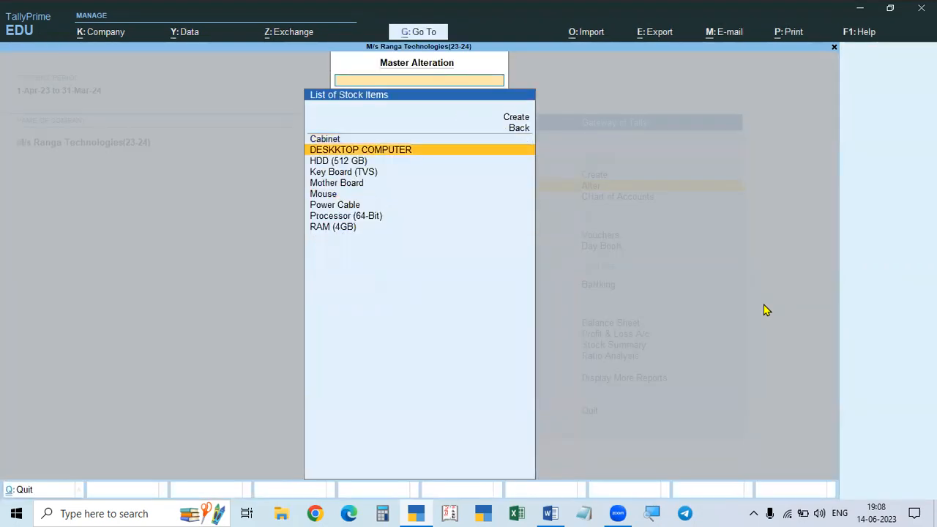
pyautogui.press('Return')
pyautogui.hotkey('alt', 'd')
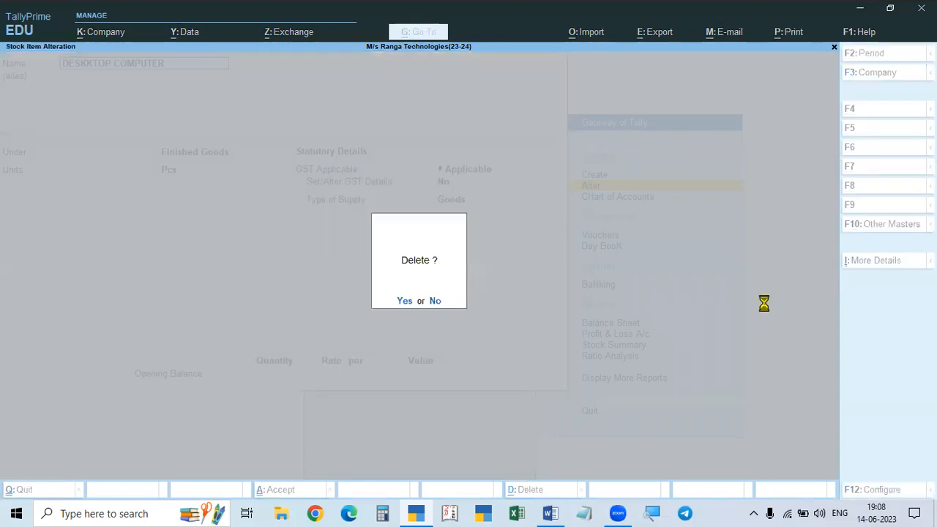
pyautogui.press('y')
pyautogui.press('Escape')
pyautogui.press('Escape')
pyautogui.press('Up')
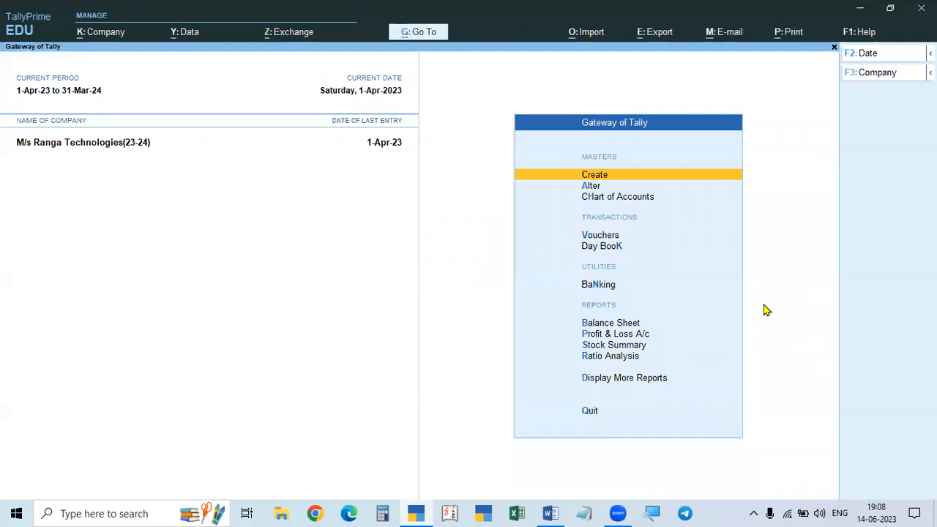
pyautogui.press('Down')
pyautogui.press('Up')
pyautogui.press('Return')
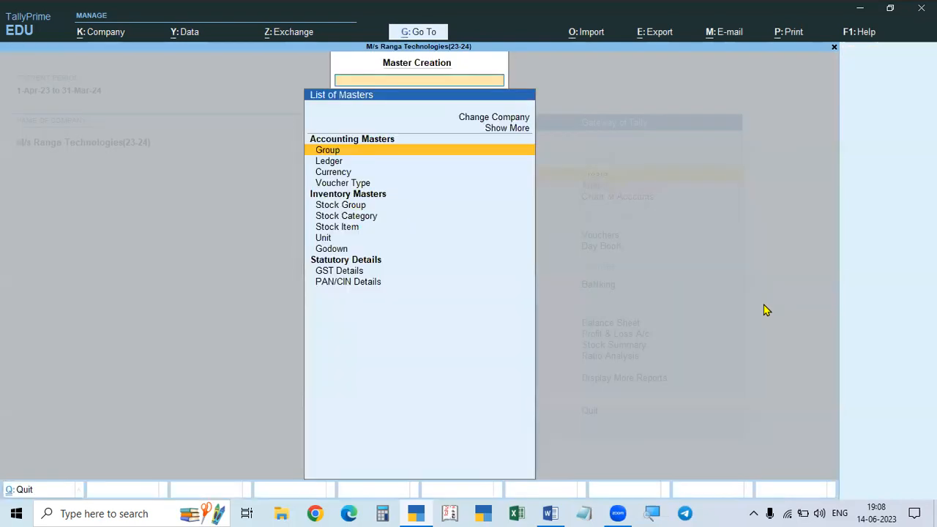
pyautogui.press('Down')
pyautogui.press('Down')
pyautogui.press('Down')
pyautogui.press('Down')
pyautogui.press('Down')
pyautogui.press('Down')
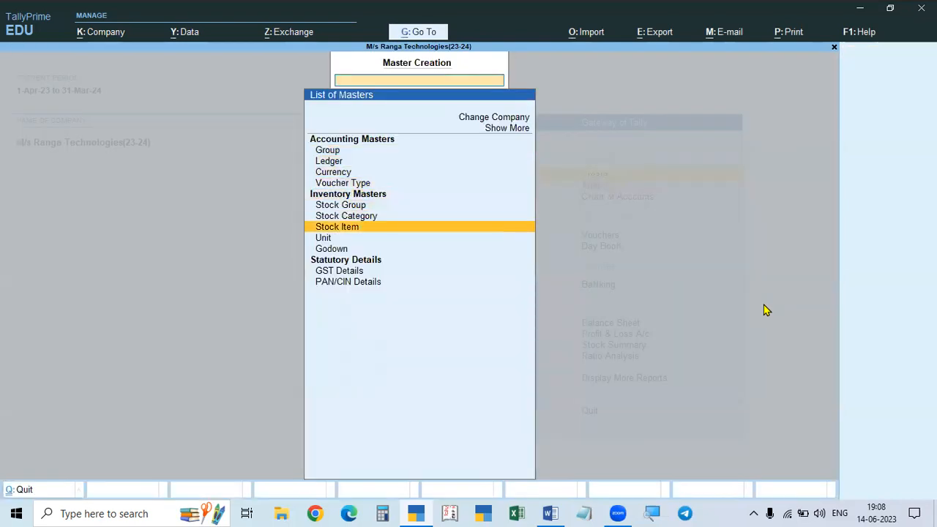
pyautogui.press('Return')
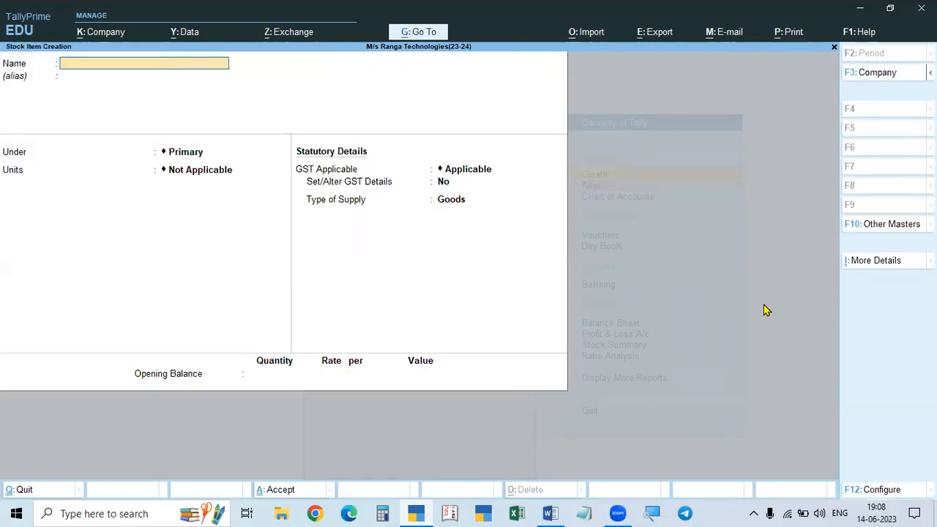
pyautogui.press('Escape')
pyautogui.press('Escape')
# Start creating a new stock item from the list of stock items for alteration.
pyautogui.press('Down')
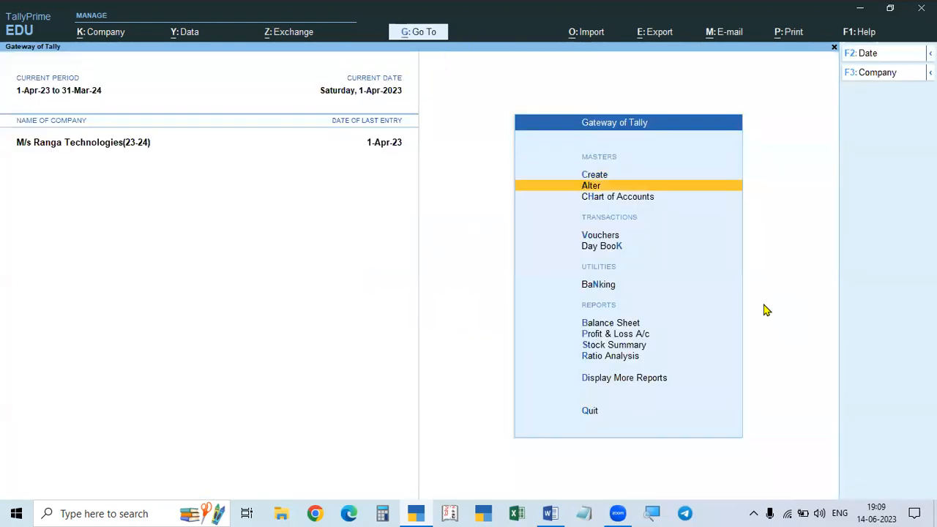
pyautogui.press('Return')
pyautogui.press('Down')
pyautogui.press('Down')
pyautogui.press('Down')
pyautogui.press('Down')
pyautogui.press('Down')
pyautogui.press('Down')
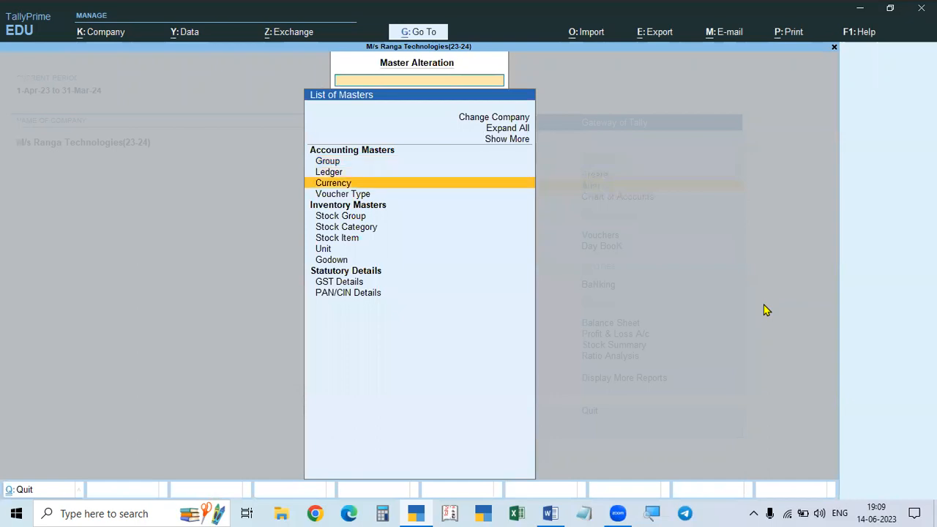
pyautogui.press('Return')
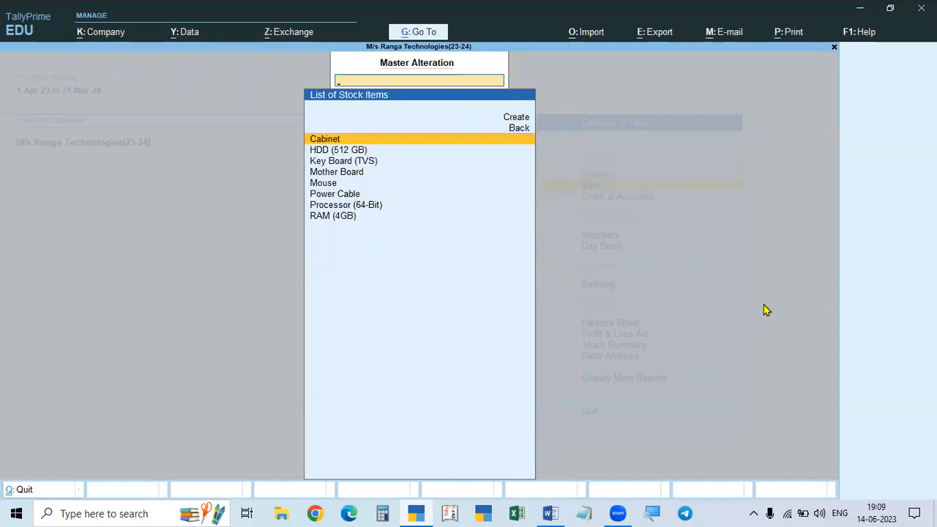
pyautogui.press('Up')
pyautogui.press('Up')
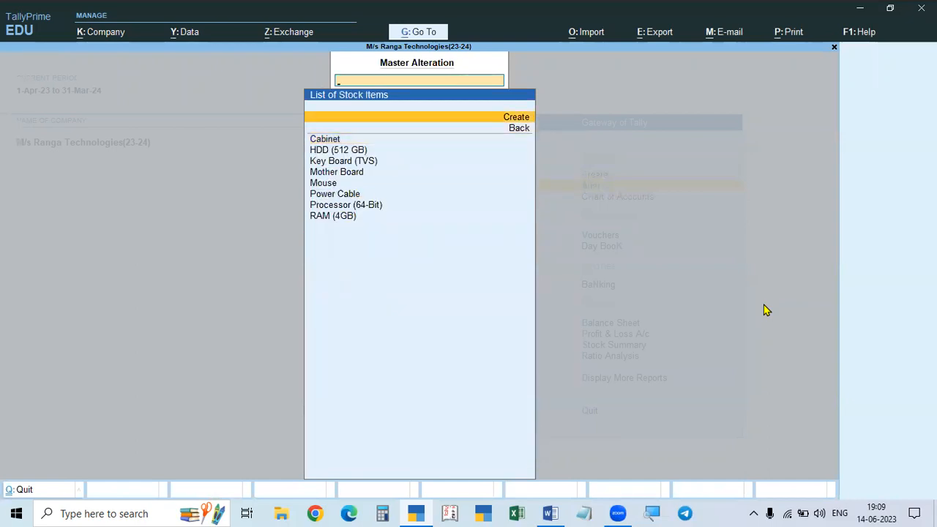
pyautogui.press('Return')
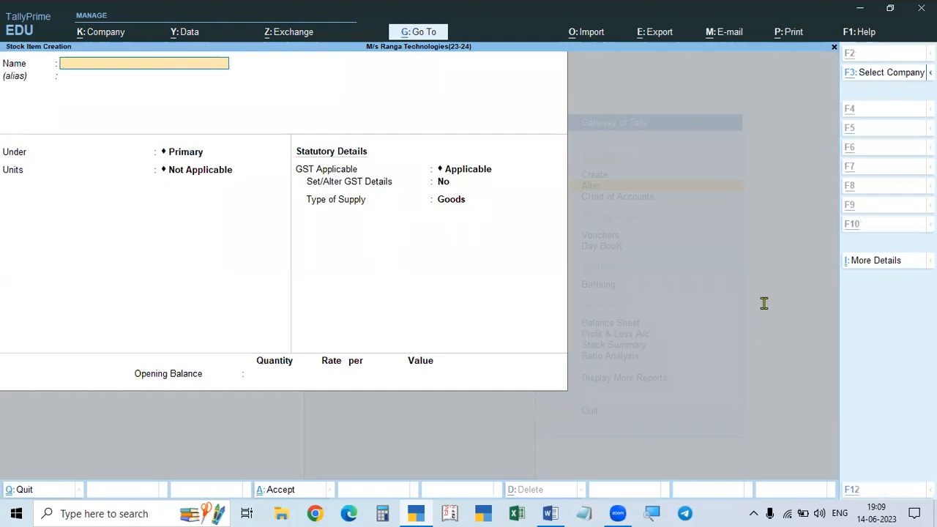
# Name the new stock item DESKTOIP COMPUTER and leave its alias empty.
pyautogui.hotkey('alt', 'Tab')
pyautogui.hotkey('alt', 'Tab')
pyautogui.write('DE')
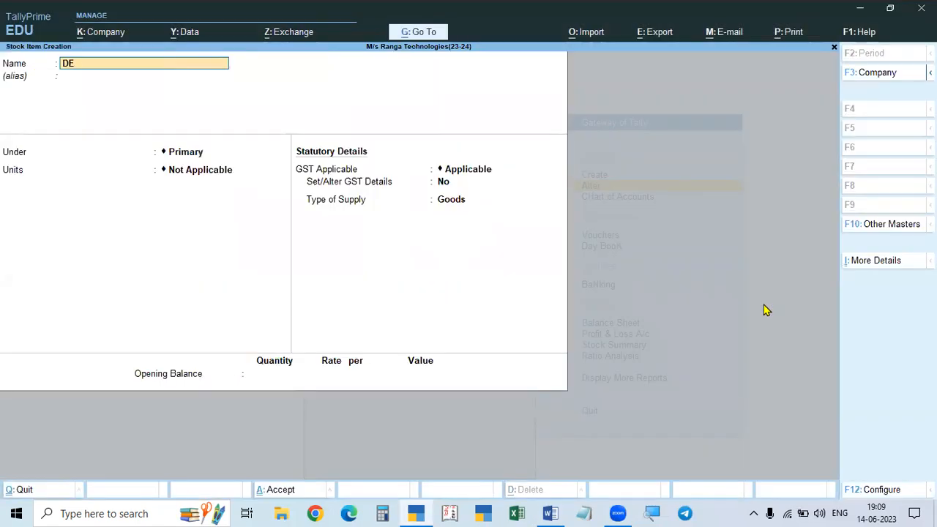
pyautogui.write('SKTOPCOM')
pyautogui.press('BackSpace')
pyautogui.press('BackSpace')
pyautogui.press('BackSpace')
pyautogui.write('COMPUTERE')
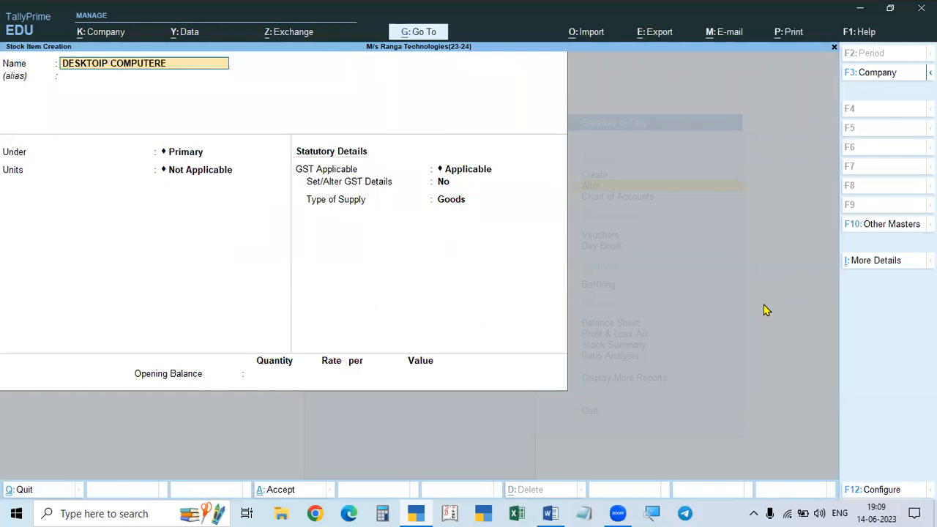
pyautogui.press('BackSpace')
pyautogui.press('Return')
pyautogui.press('Return')
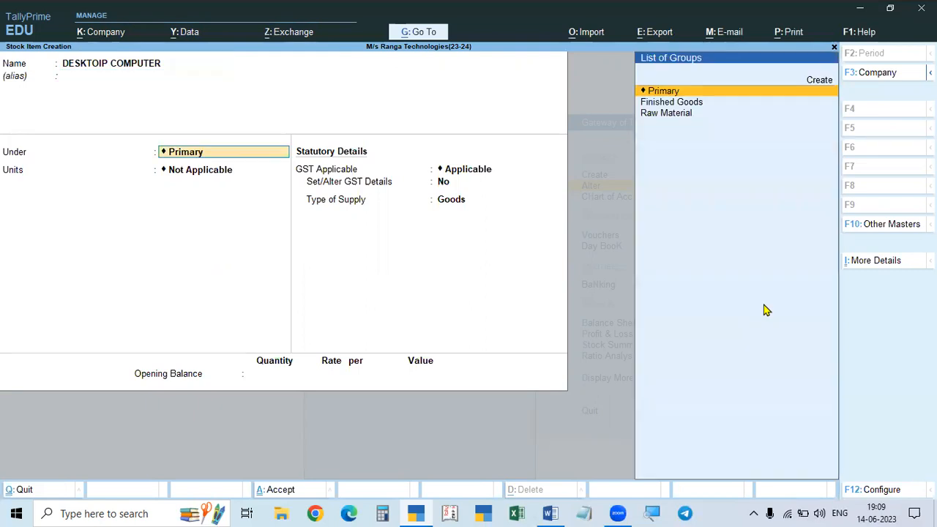
# Place the new stock item under the Finished Goods group with Pcs as its unit.
pyautogui.press('Down')
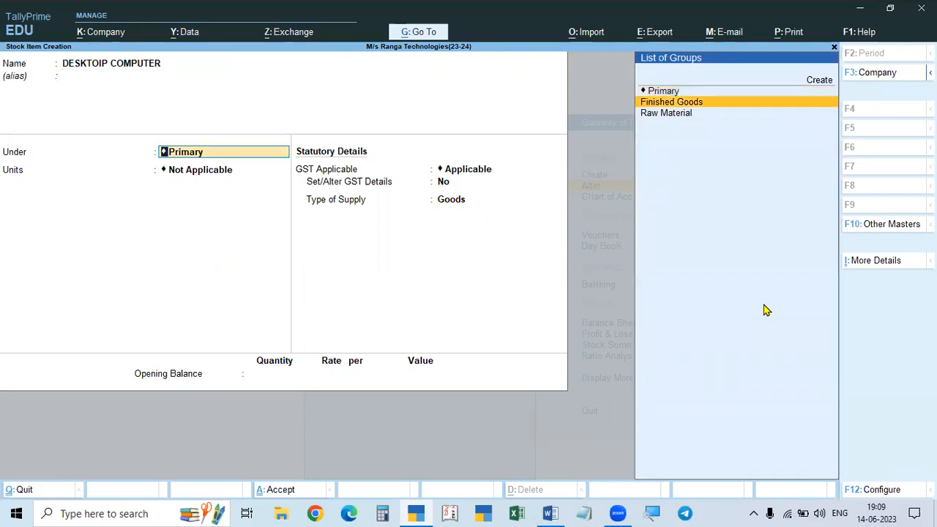
pyautogui.press('Return')
pyautogui.press('Down')
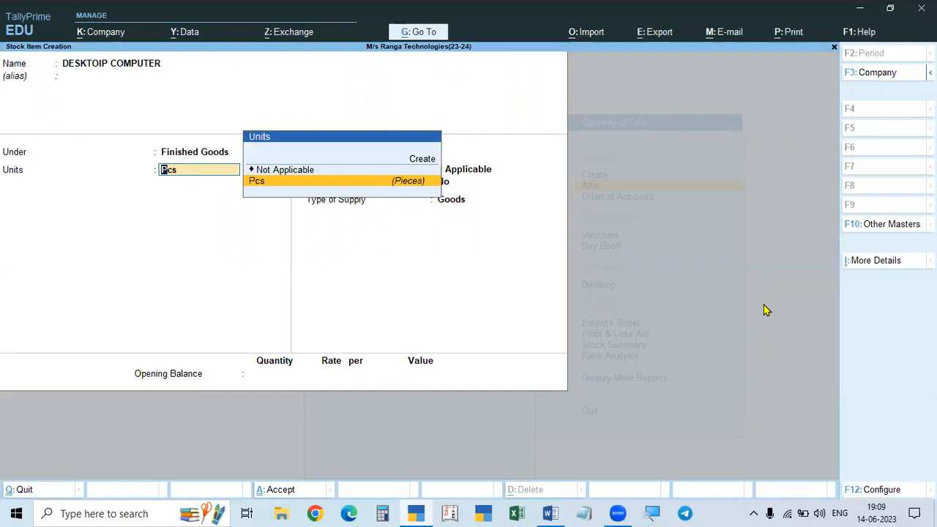
pyautogui.press('Return')
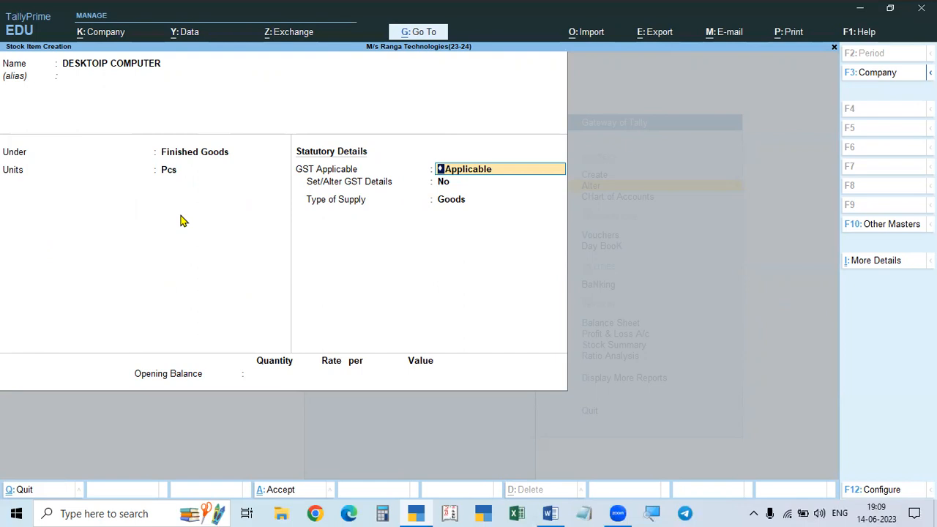
# Enable Set Components List (Bill of Materials) in Stock Items in the stock item configuration and save it.
pyautogui.press('F12')
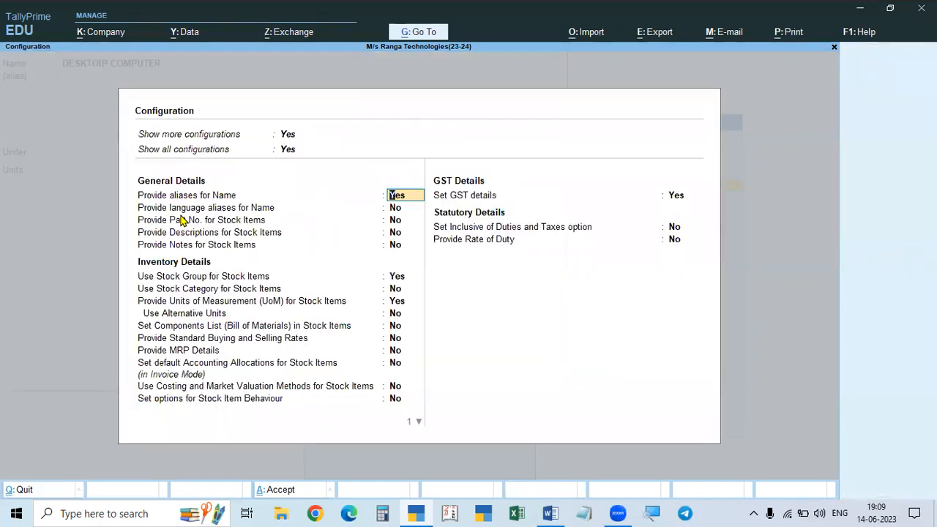
pyautogui.press('Escape')
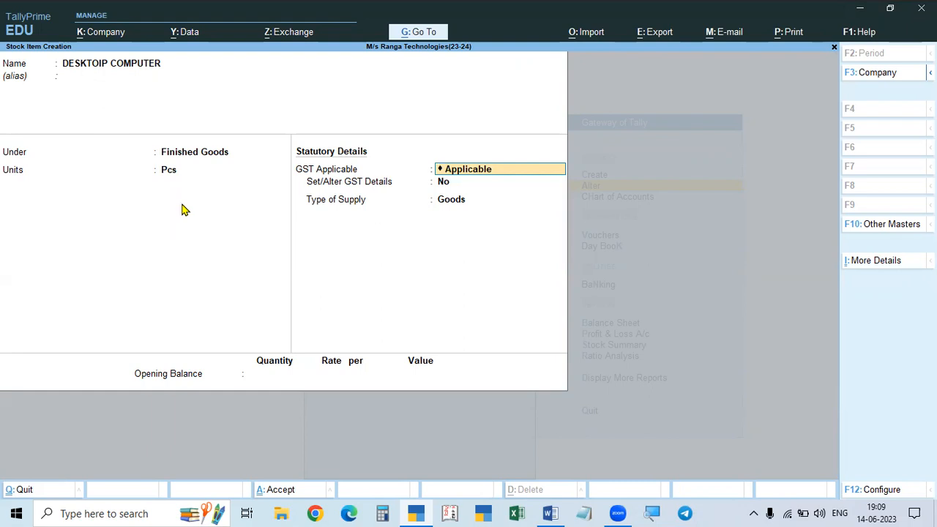
pyautogui.press('F12')
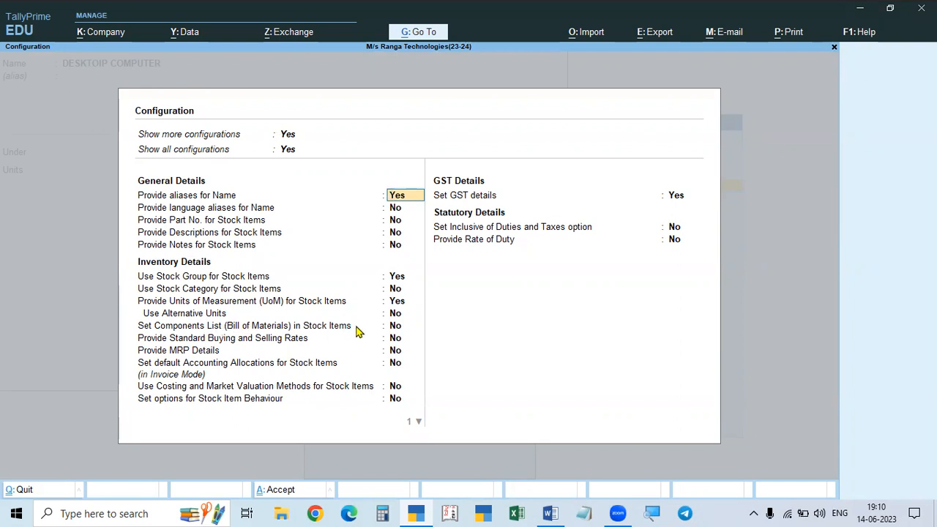
pyautogui.click(395, 326)
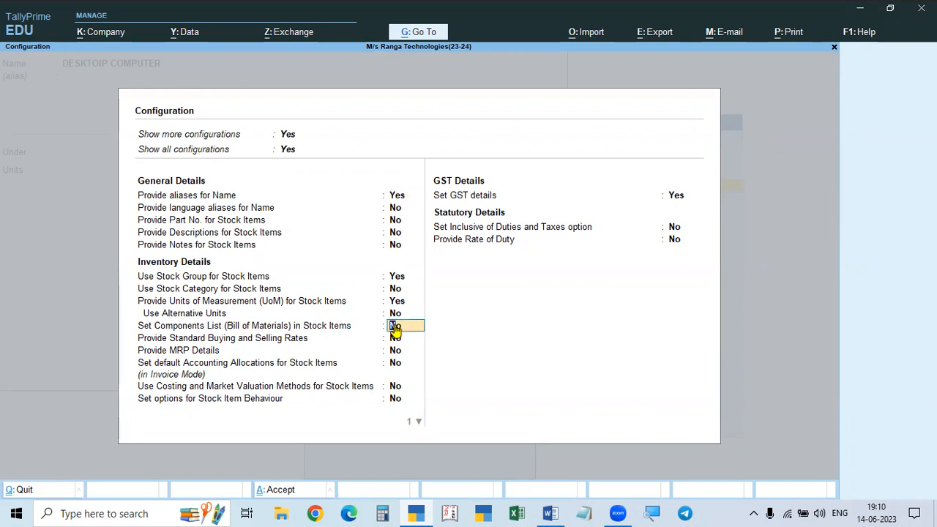
pyautogui.press('y')
pyautogui.hotkey('ctrl', 'a')
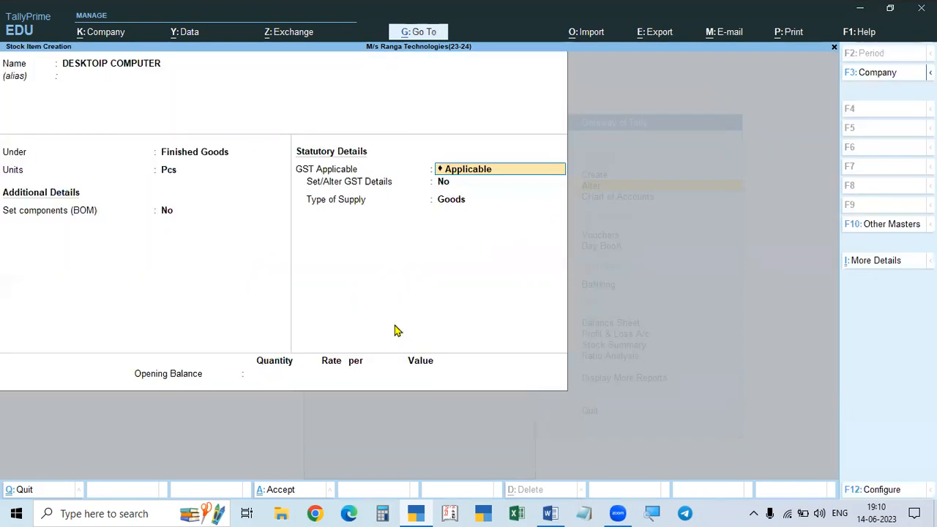
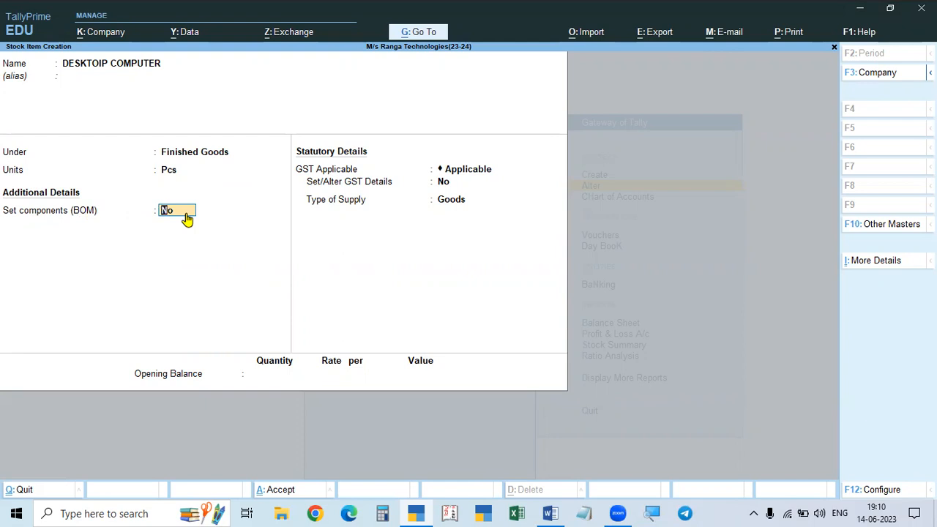
# Turn on components for the stock item and define a BOM named Desktop Computer with a unit of manufacture of 1 Pcs.
pyautogui.write('Y')
pyautogui.press('Return')
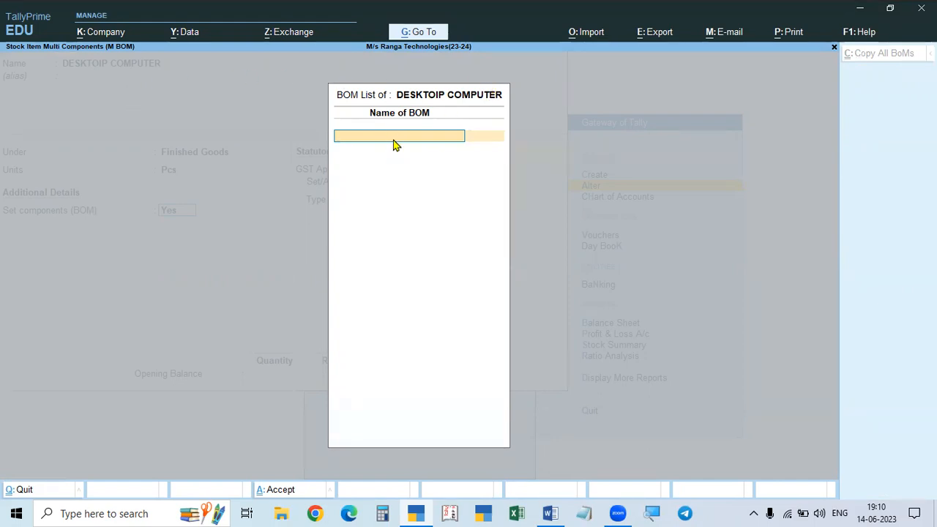
pyautogui.write('Desktop Computer')
pyautogui.press('Return')
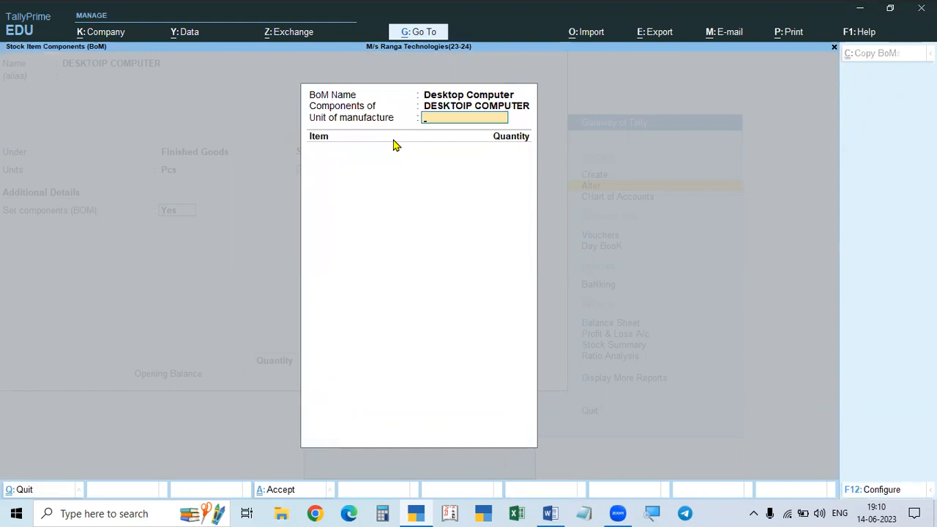
pyautogui.write('1')
pyautogui.press('Return')
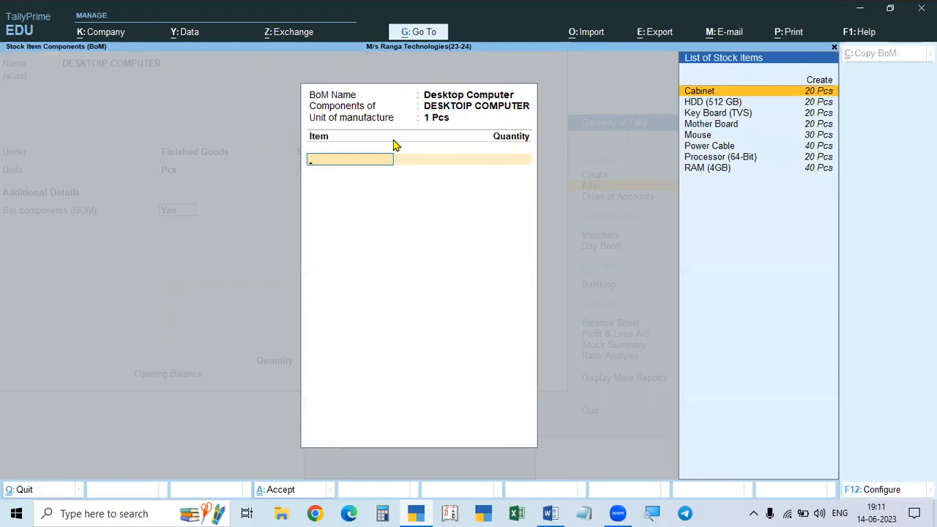
# Check the Word document for the number of components required to assemble one desktop computer, and return to TallyPrime.
pyautogui.hotkey('alt', 'Tab')
pyautogui.scroll(-2, 506, 273)
pyautogui.scroll(15, 507, 272)
pyautogui.scroll(-4, 447, 313)
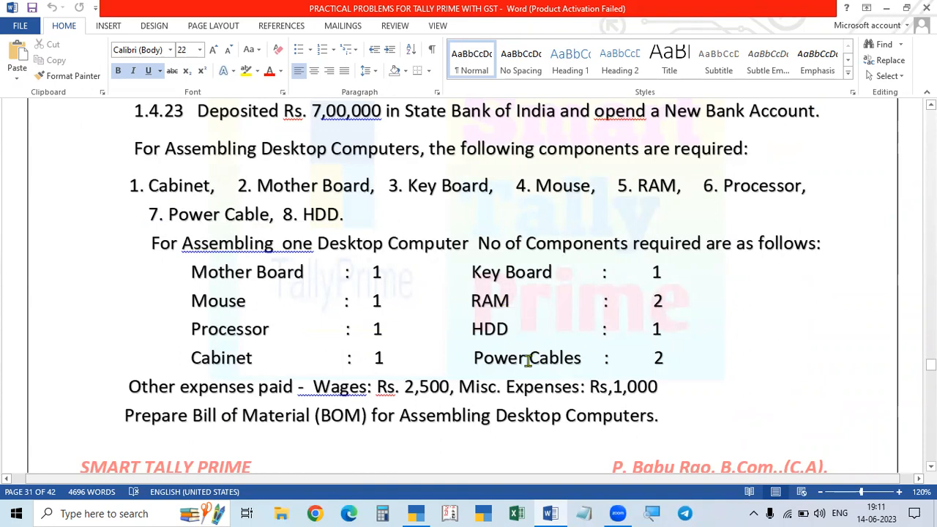
pyautogui.hotkey('alt', 'Tab')
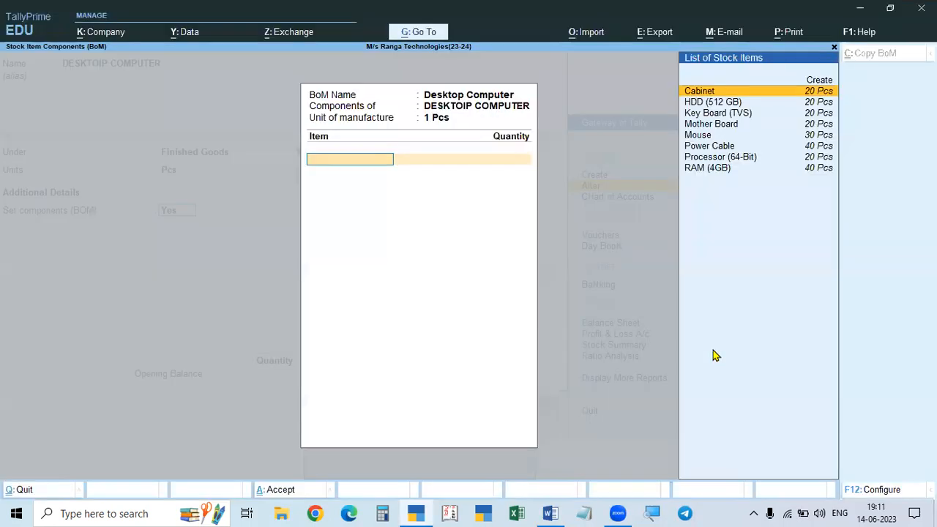
# Add Cabinet and HDD (512 GB) to the BOM with a quantity of 1 Pcs each.
pyautogui.press('Return')
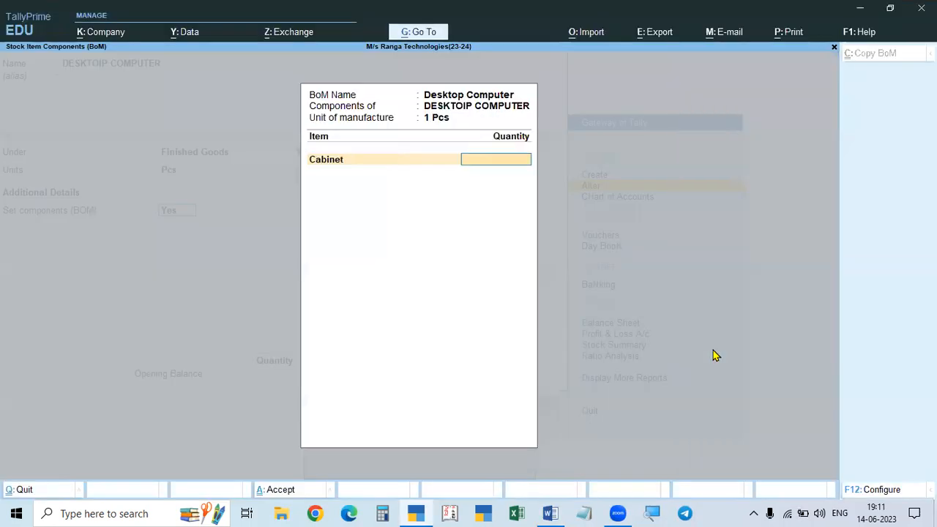
pyautogui.write('1')
pyautogui.press('Return')
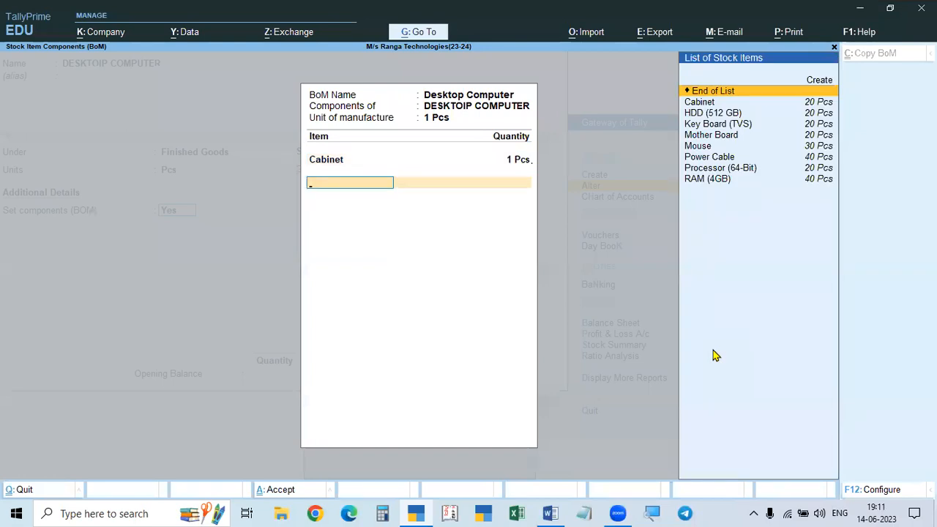
pyautogui.press('Down')
pyautogui.press('Down')
pyautogui.press('Return')
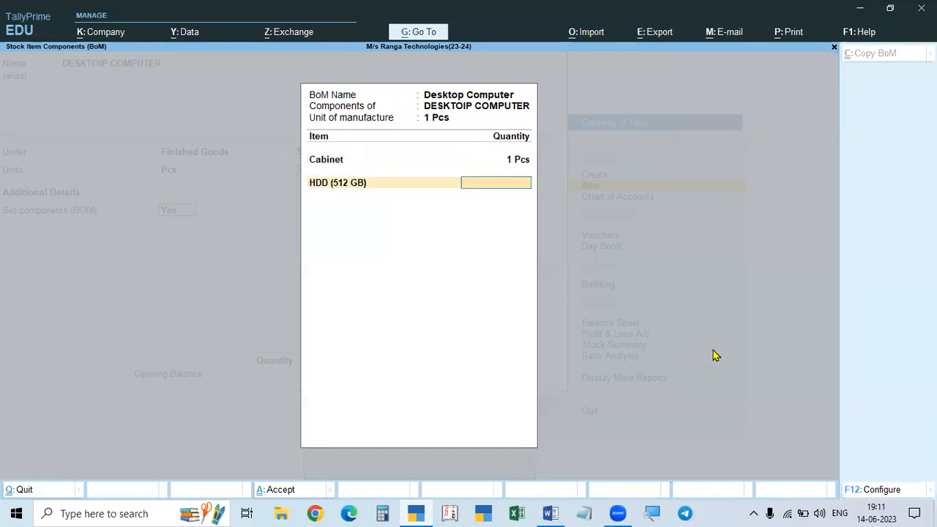
pyautogui.write('1')
pyautogui.press('Return')
# Add Key Board (TVS) and Mother Board to the BOM with a quantity of 1 Pcs each.
pyautogui.press('Down')
pyautogui.press('Down')
pyautogui.press('Down')
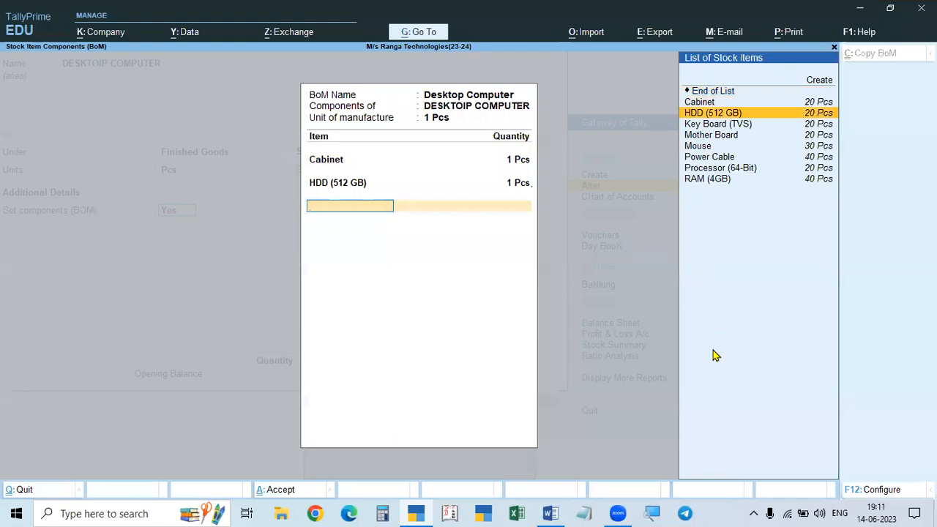
pyautogui.press('Return')
pyautogui.press('Return')
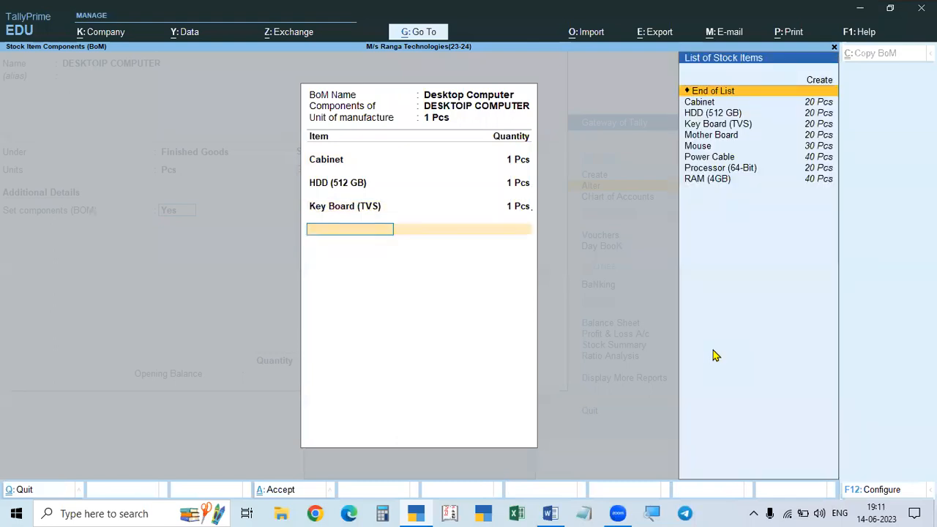
pyautogui.press('Down')
pyautogui.press('Down')
pyautogui.press('Down')
pyautogui.press('Down')
pyautogui.press('Return')
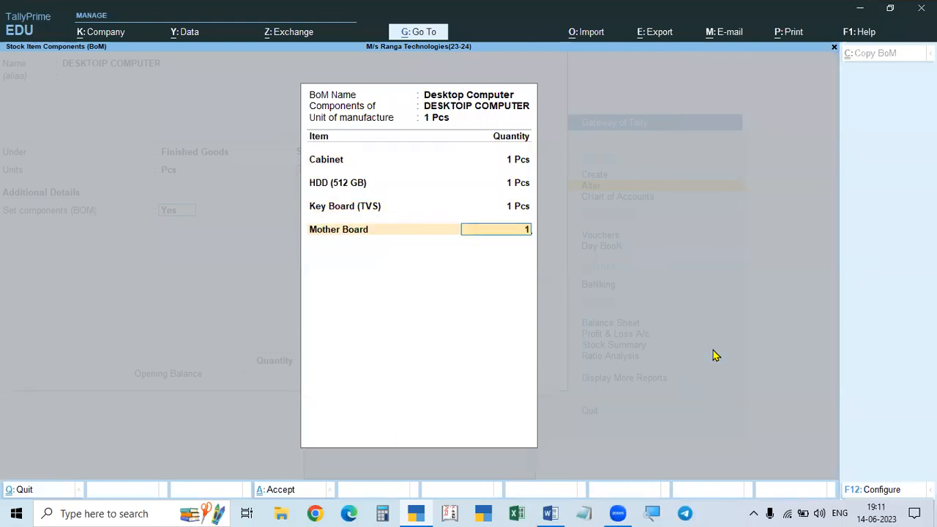
pyautogui.write('1')
pyautogui.press('Return')
# Add Mouse to the BOM with a quantity of 1 Pcs.
pyautogui.press('Down')
pyautogui.press('Down')
pyautogui.press('Down')
pyautogui.press('Down')
pyautogui.press('Down')
pyautogui.press('Return')
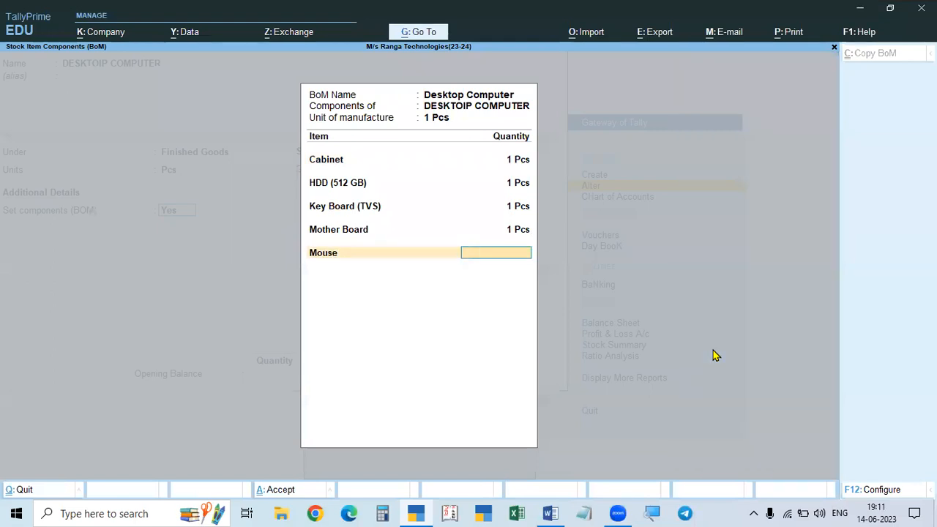
pyautogui.press('Return')
# Add Power Cable to the BOM with a quantity of 2 Pcs.
pyautogui.press('Down')
pyautogui.press('Down')
pyautogui.press('Down')
pyautogui.press('Down')
pyautogui.press('Down')
pyautogui.press('Down')
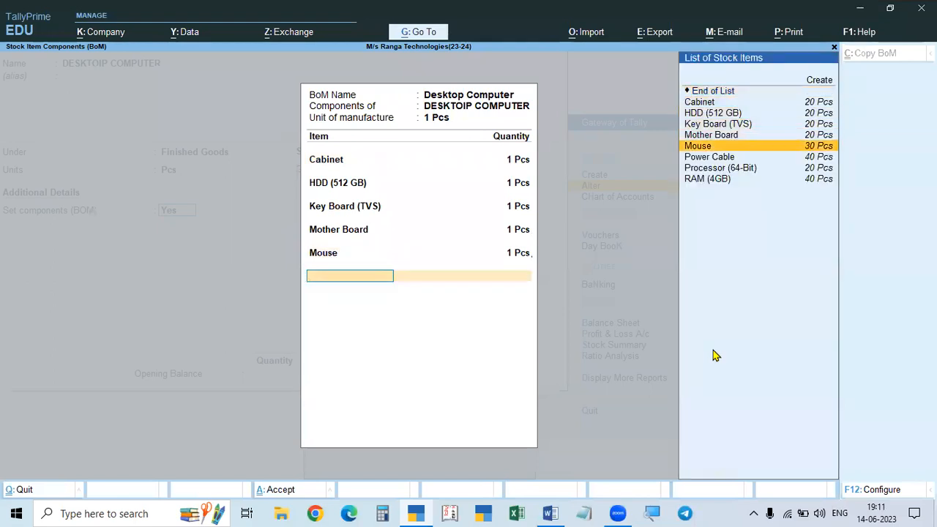
pyautogui.press('Return')
pyautogui.write('2')
pyautogui.press('Return')
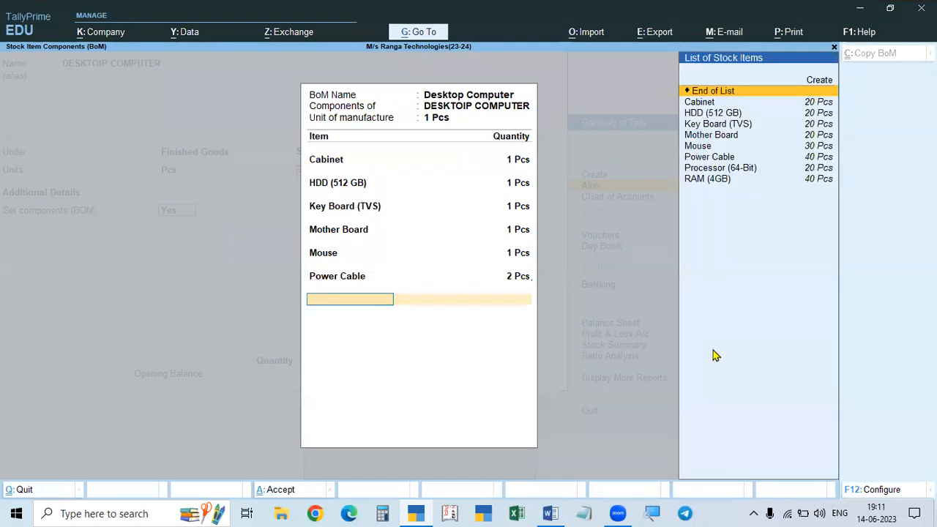
# Add Processor (64-Bit) to the BOM with a quantity of 1 Pcs.
pyautogui.press('Down')
pyautogui.press('Down')
pyautogui.press('Down')
pyautogui.press('Down')
pyautogui.press('Down')
pyautogui.press('Down')
pyautogui.press('Down')
pyautogui.press('Return')
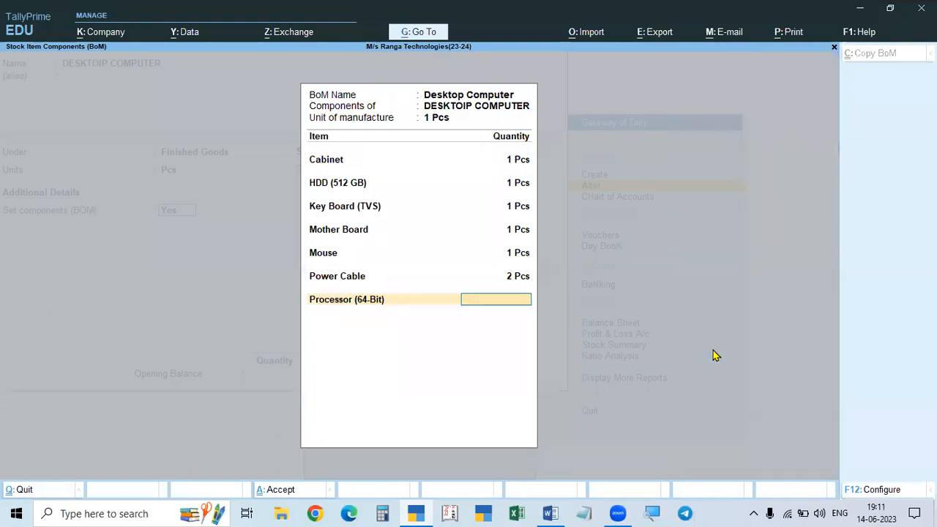
pyautogui.write('1')
pyautogui.press('Return')
# Add RAM (4GB) to the BOM with a quantity of 2 Pcs and finish the stock item's BOM list.
pyautogui.press('Down')
pyautogui.press('Down')
pyautogui.press('Down')
pyautogui.press('Down')
pyautogui.press('Down')
pyautogui.press('Down')
pyautogui.press('Down')
pyautogui.press('Down')
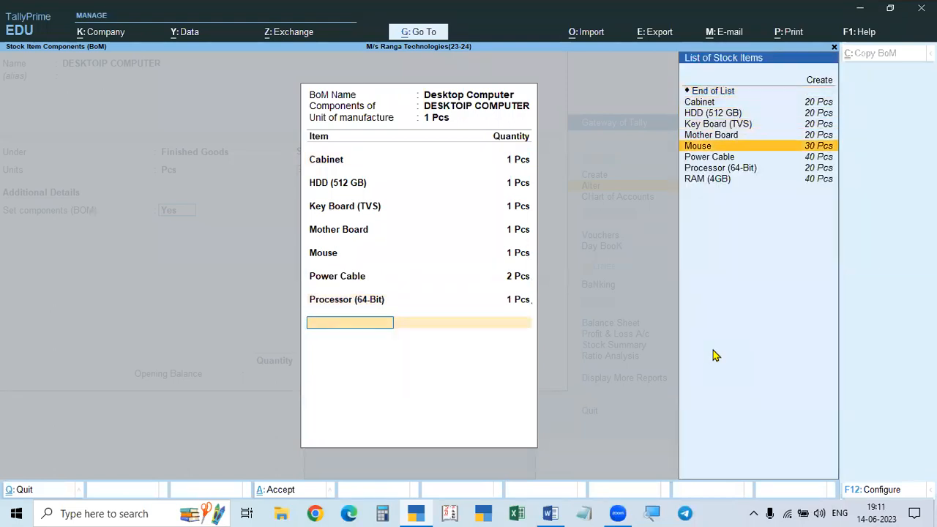
pyautogui.press('Return')
pyautogui.write('2')
pyautogui.press('Return')
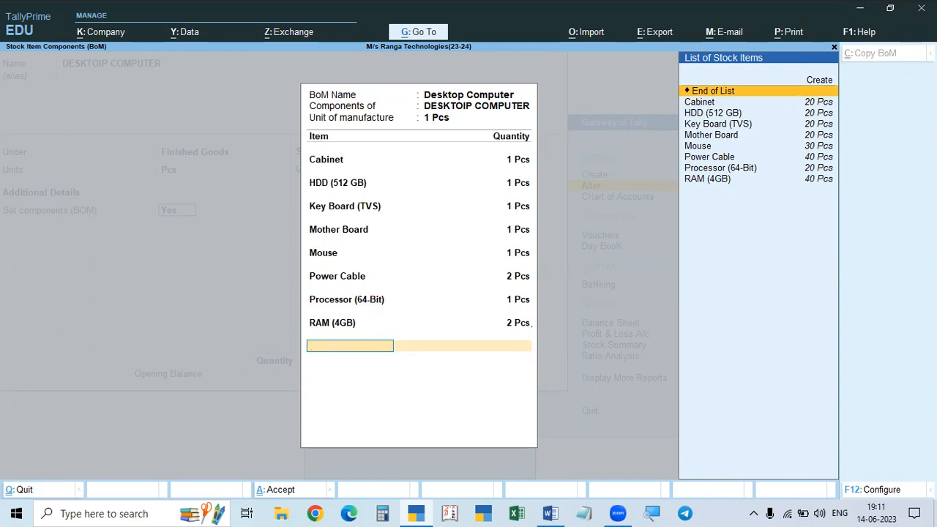
pyautogui.press('Return')
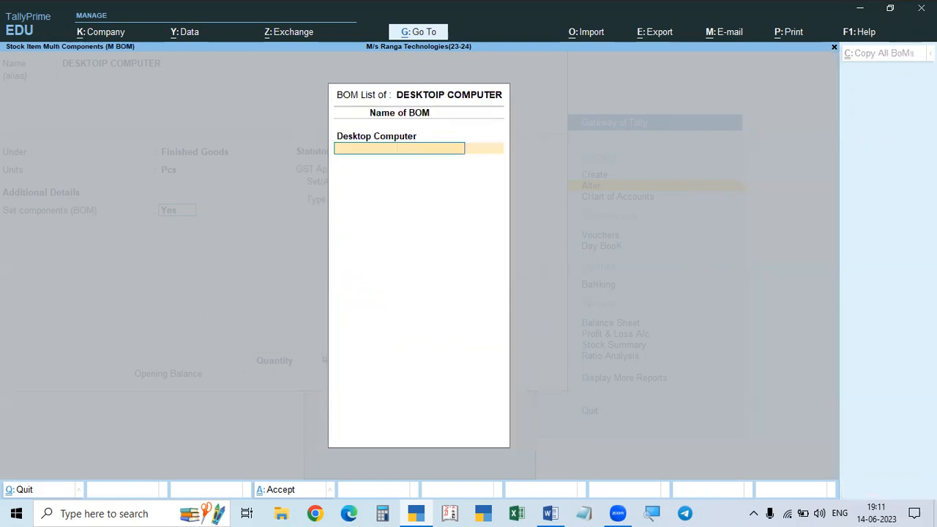
pyautogui.press('Return')
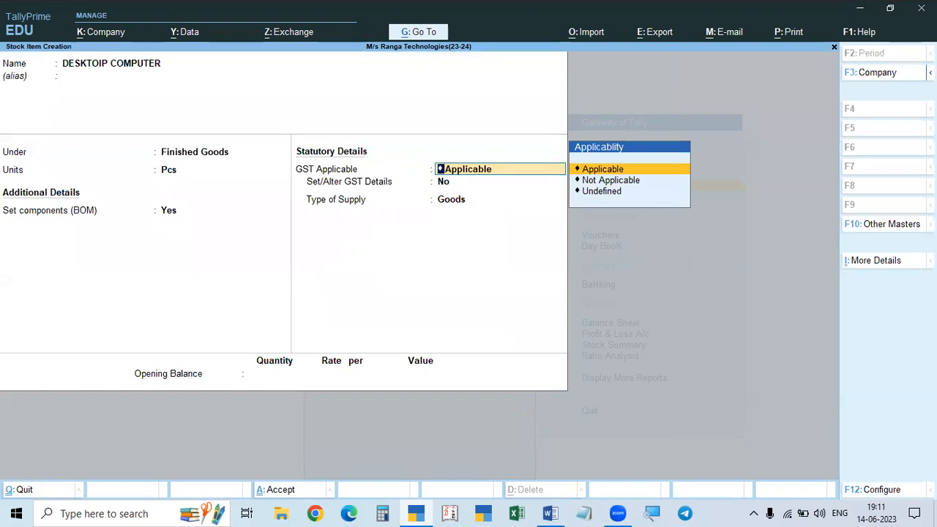
# Keep GST as Applicable and turn on Set/Alter GST Details for the stock item.
pyautogui.press('Return')
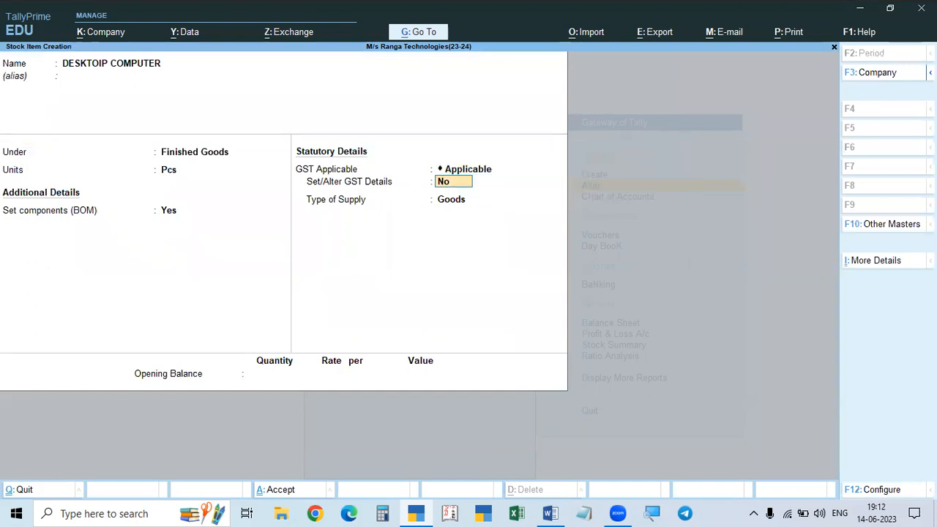
pyautogui.write('y')
pyautogui.press('Return')
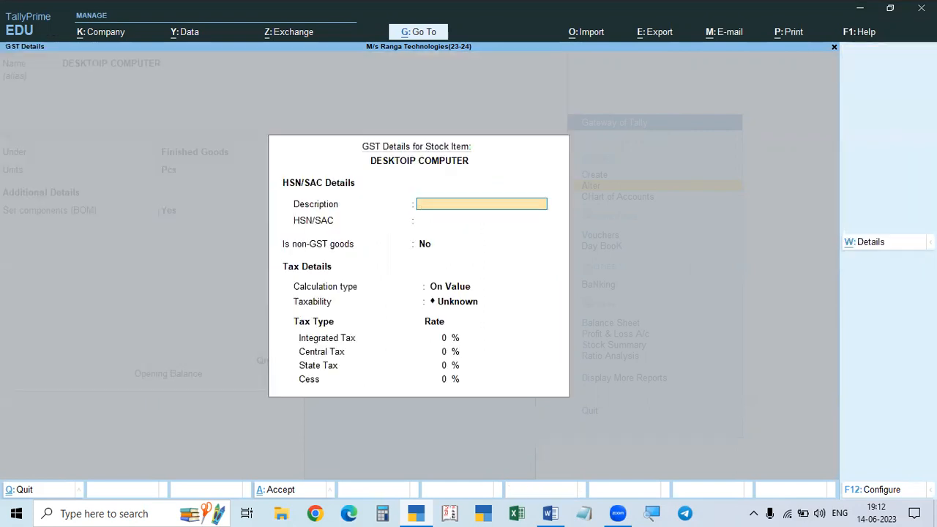
# Look up the desktop computer's HSN code in the Word document, return to TallyPrime, and set HSN/SAC to 2564.
pyautogui.hotkey('alt', 'Tab')
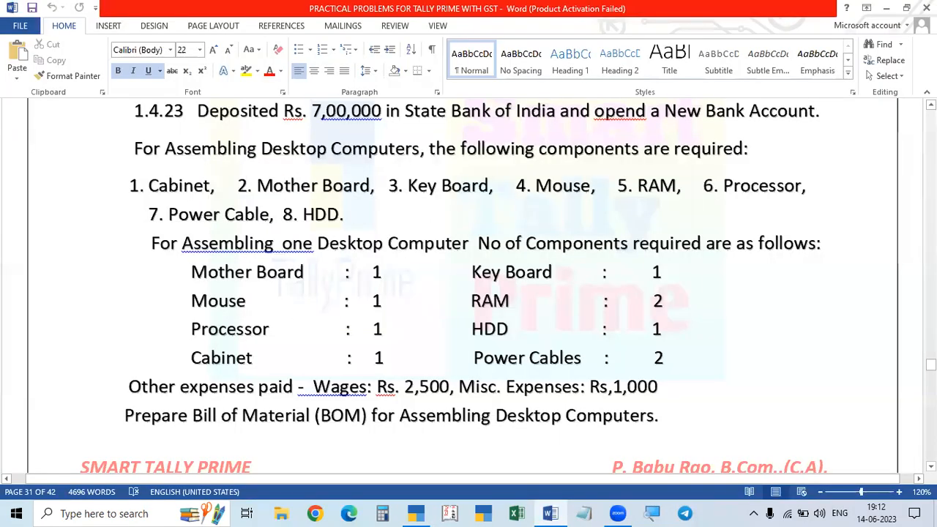
pyautogui.scroll(-3, 469, 286)
pyautogui.scroll(-8, 732, 350)
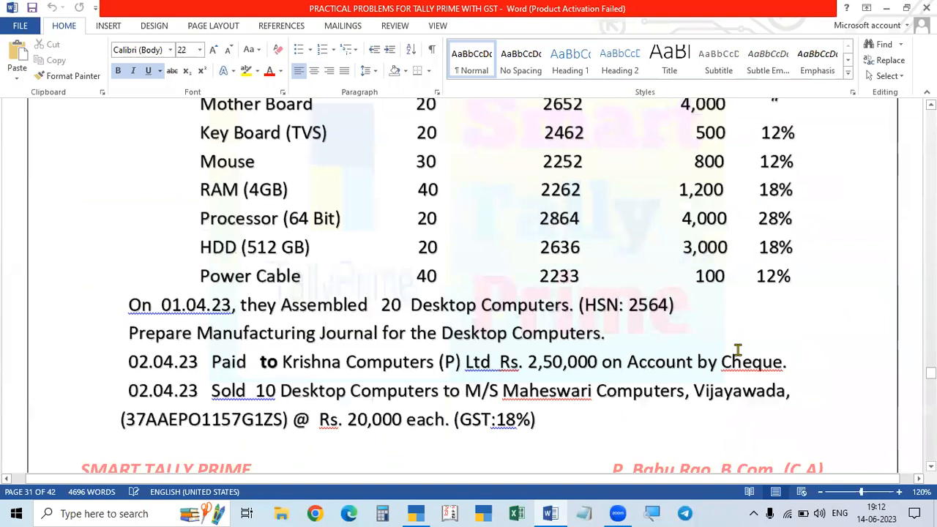
pyautogui.scroll(-1, 480, 320)
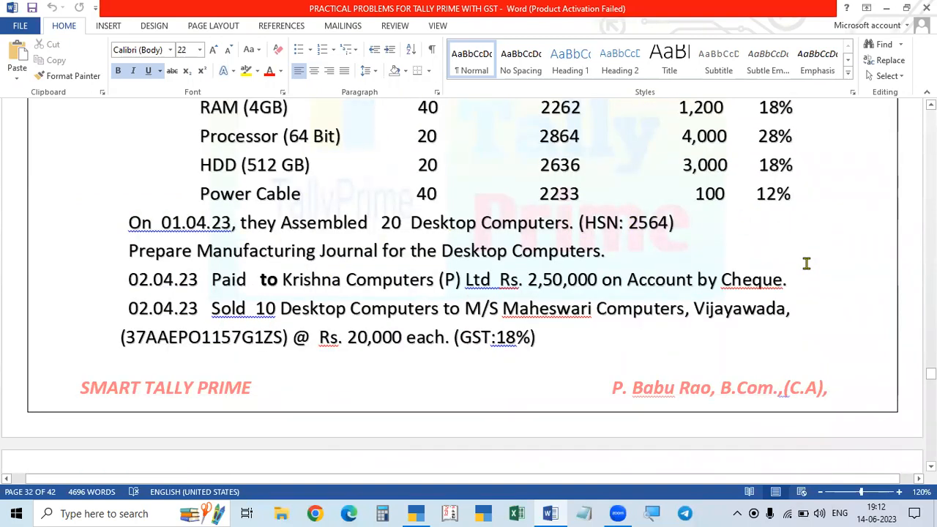
pyautogui.hotkey('alt', 'Tab')
pyautogui.press('Return')
pyautogui.write('2564')
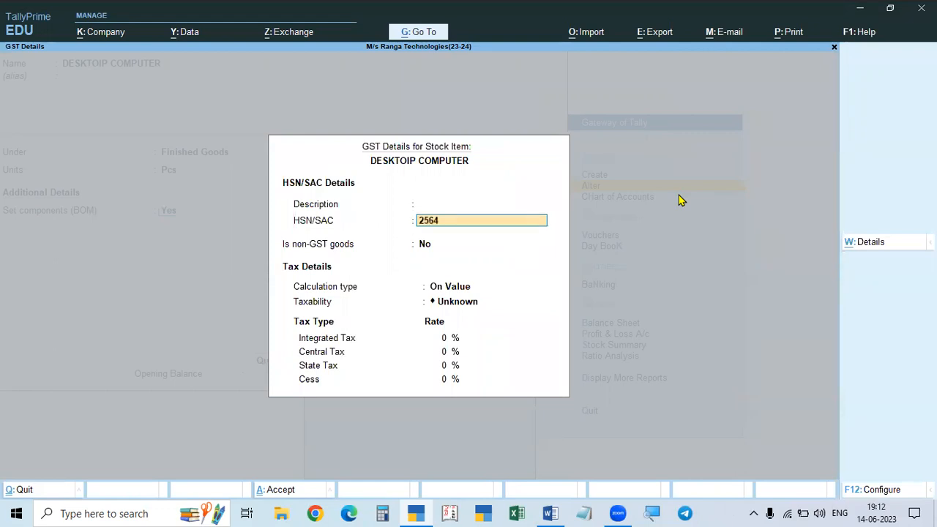
pyautogui.press('Return')
pyautogui.press('Return')
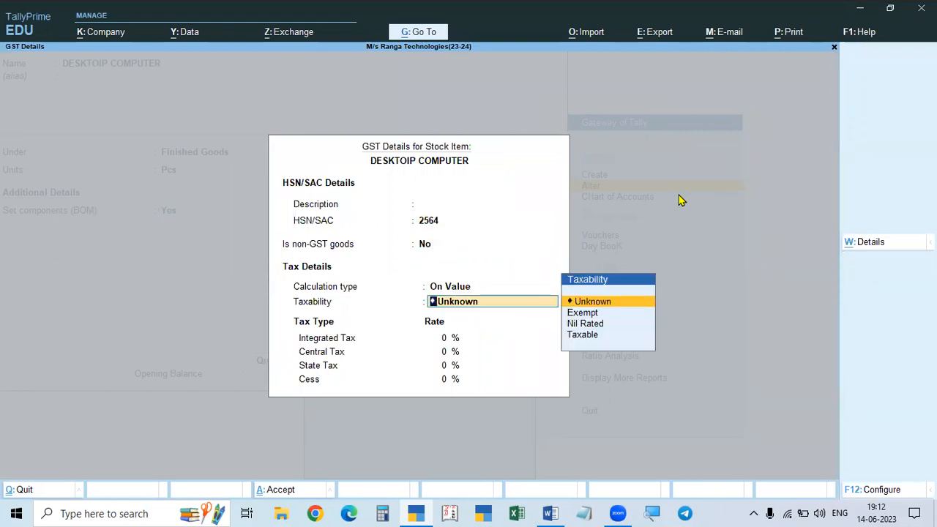
# Set taxability to Taxable with an Integrated Tax rate of 18%, checking the GST rate in the Word document, and accept the GST details.
pyautogui.press('Down')
pyautogui.press('Down')
pyautogui.press('Down')
pyautogui.press('Return')
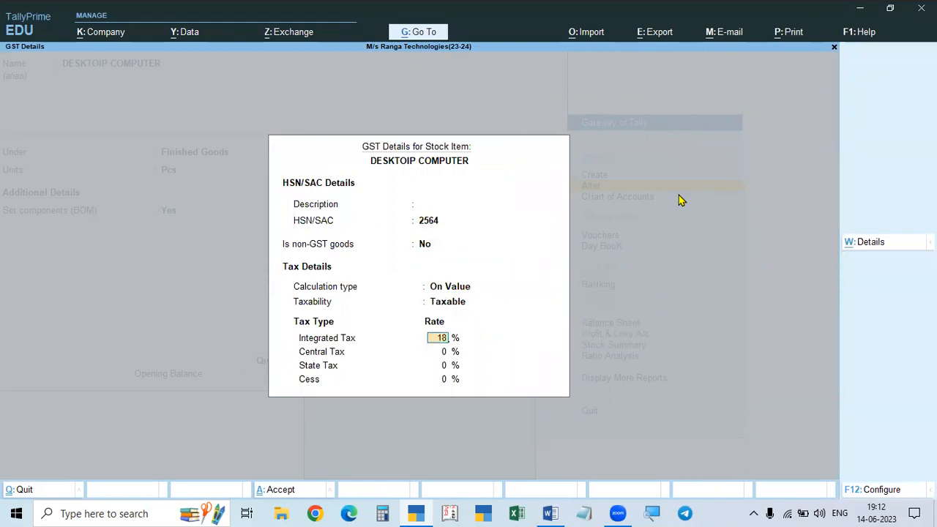
pyautogui.hotkey('alt', 'Tab')
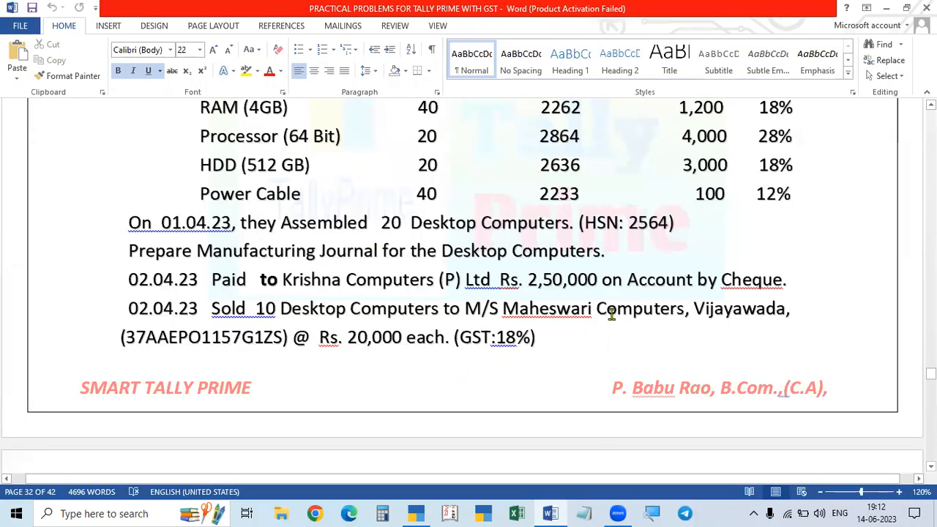
pyautogui.hotkey('alt', 'Tab')
pyautogui.press('Return')
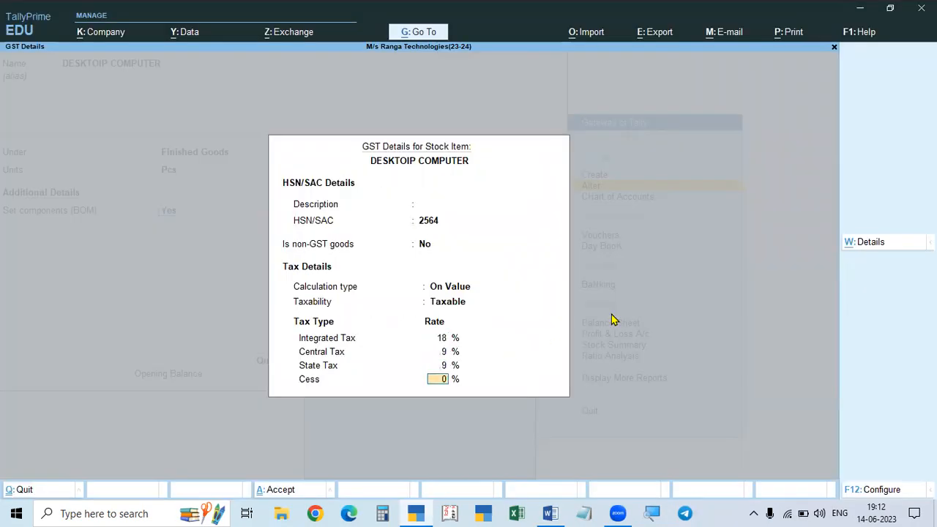
pyautogui.press('Return')
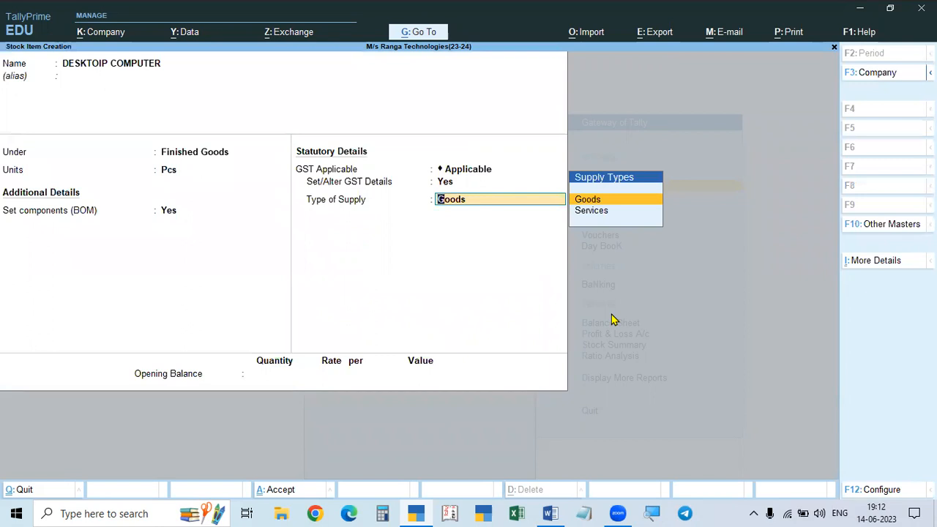
# Save the stock item with supply type Goods and no opening balance, and return to the Gateway of Tally.
pyautogui.press('Return')
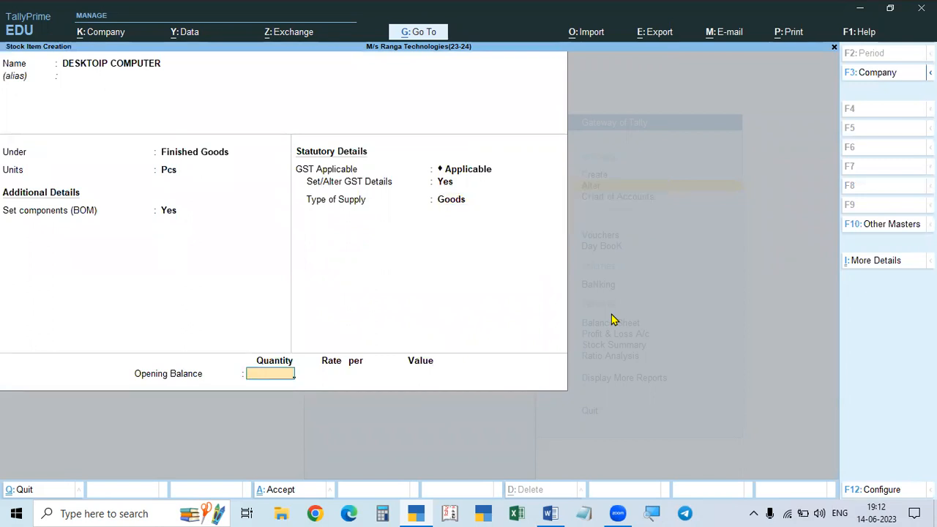
pyautogui.press('Return')
pyautogui.press('Return')
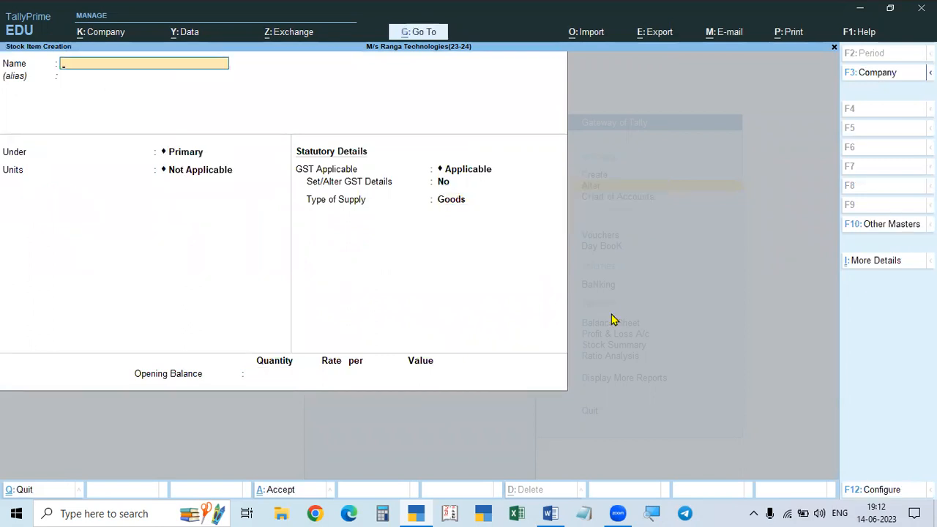
pyautogui.press('Escape')
pyautogui.press('Return')
pyautogui.press('Escape')
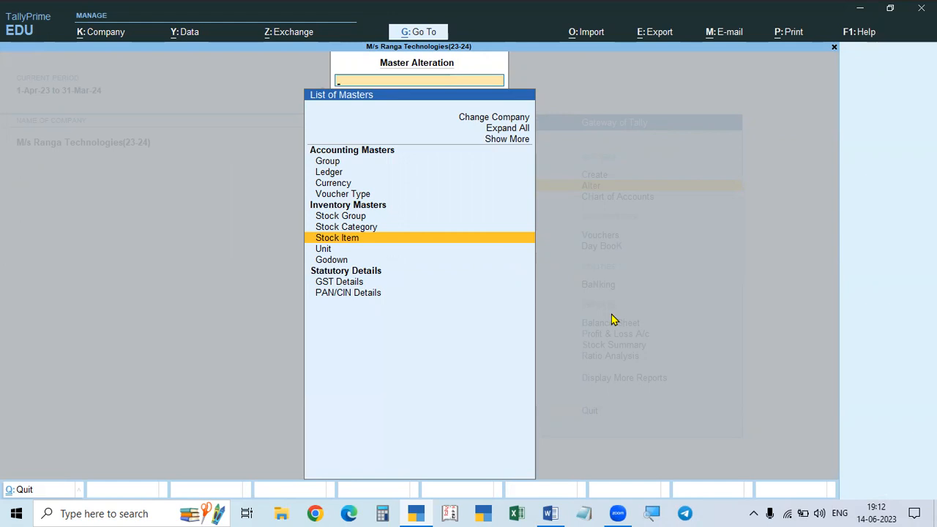
pyautogui.press('Escape')
pyautogui.press('Up')
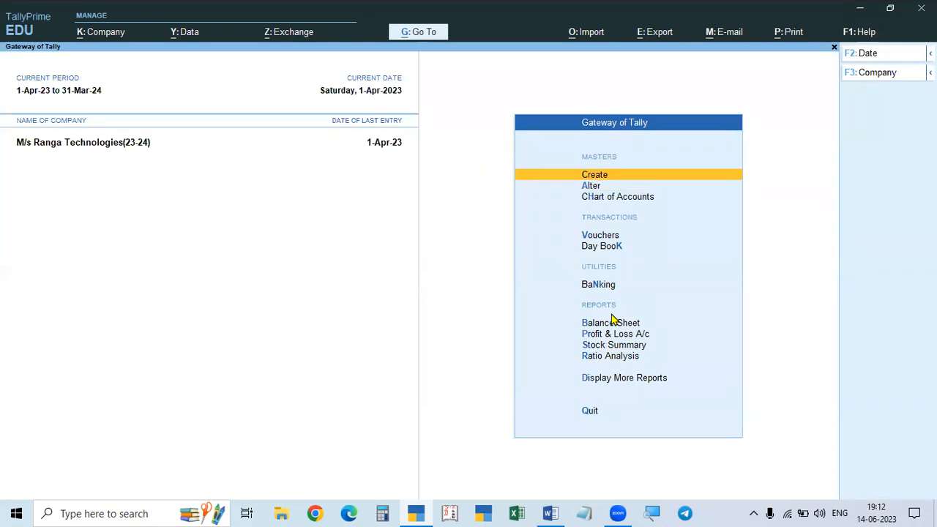
# Open a new inventory voucher of the type Manufaturing Journal.
pyautogui.press('F9')
pyautogui.press('ctrl')
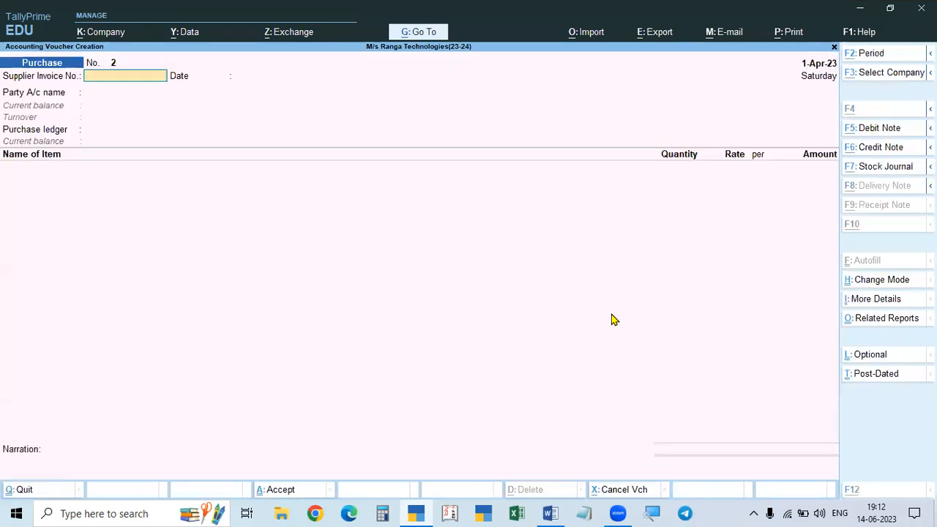
pyautogui.hotkey('alt', 'F7')
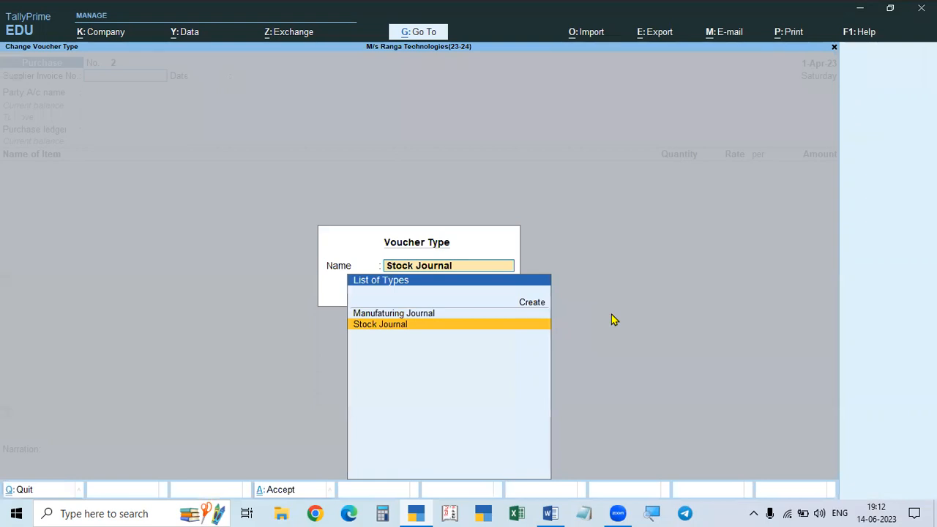
pyautogui.press('Up')
pyautogui.press('Return')
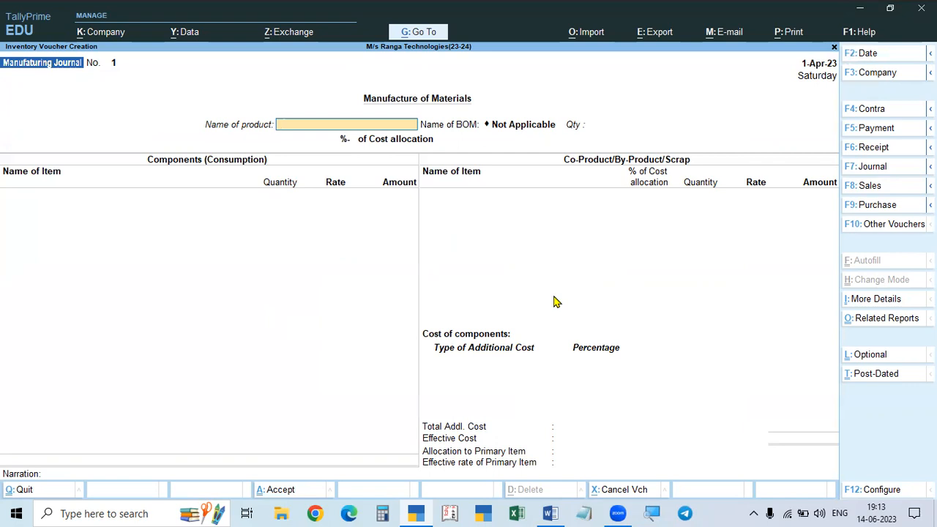
# Switch to the Word document and review Problem 1's business details, component purchase table and desktop assembly instructions.
pyautogui.press('Escape')
pyautogui.hotkey('alt', 'Tab')
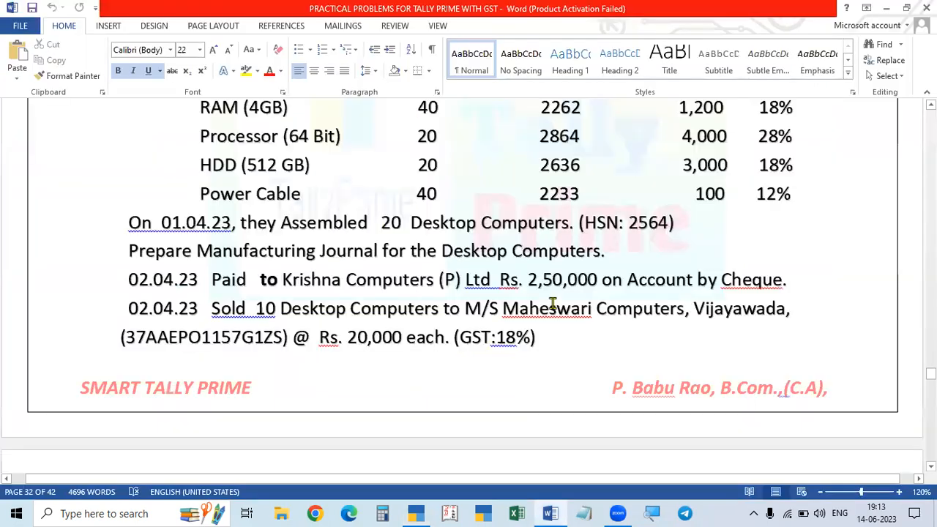
pyautogui.scroll(4, 551, 306)
pyautogui.click(548, 307)
pyautogui.rightClick(548, 306)
pyautogui.scroll(10, 318, 329)
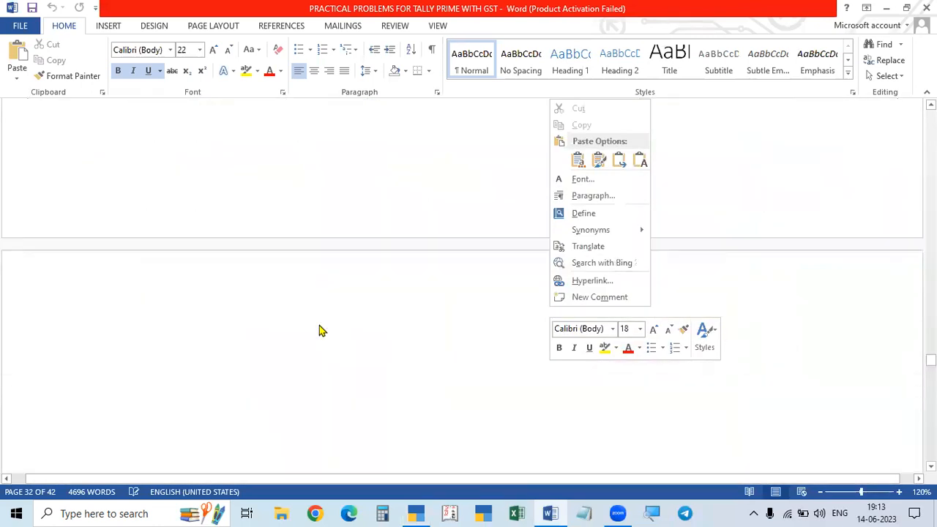
pyautogui.scroll(-4, 479, 366)
pyautogui.scroll(12, 468, 311)
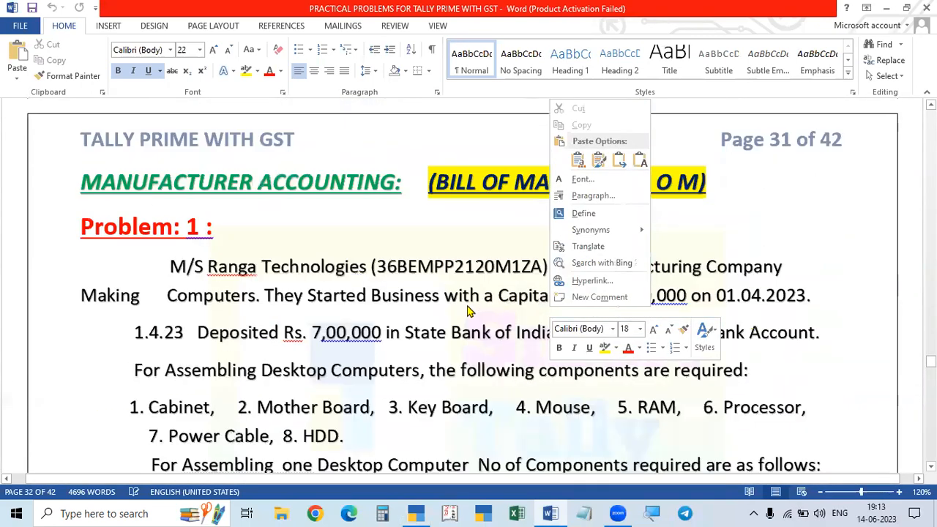
pyautogui.scroll(-12, 774, 373)
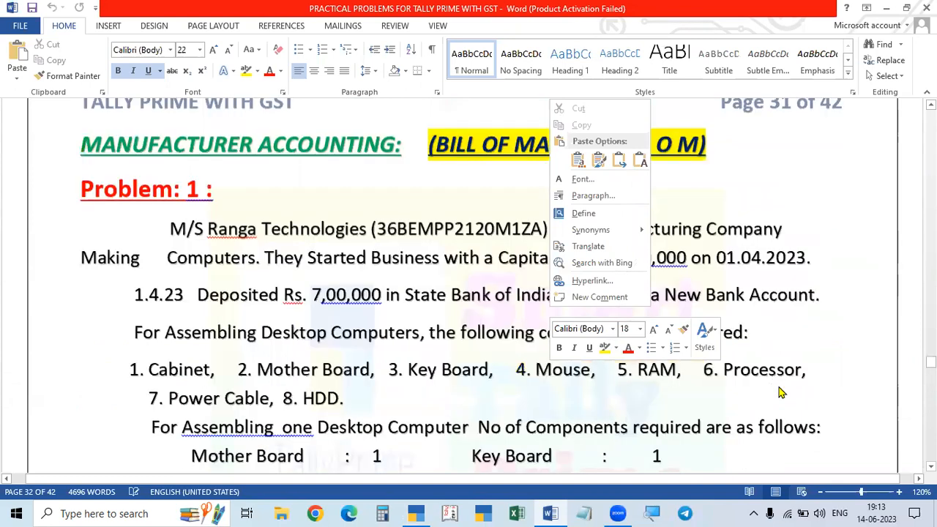
pyautogui.click(787, 386)
pyautogui.scroll(-8, 782, 380)
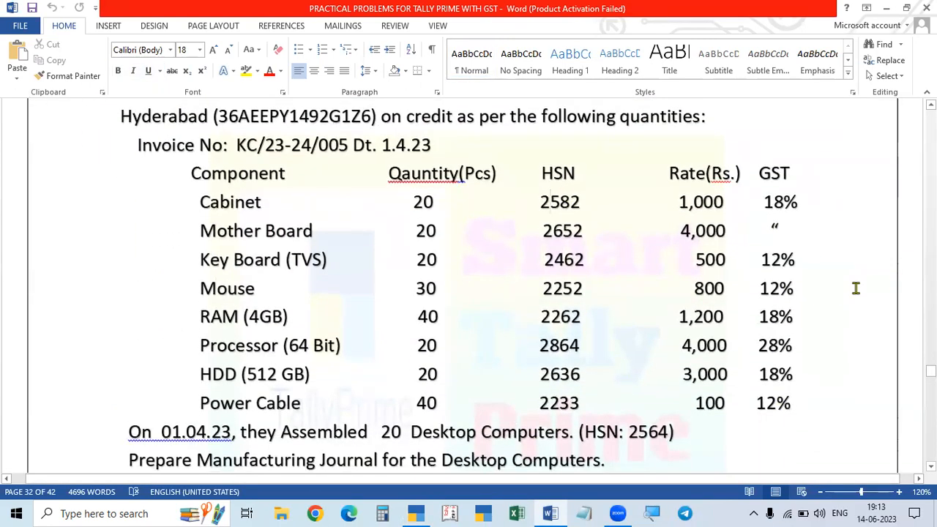
pyautogui.scroll(-2, 855, 290)
# Read Problem 2's HCL Desktop component list, its bill of material instructions and the additional assembly costs.
pyautogui.scroll(-15, 855, 290)
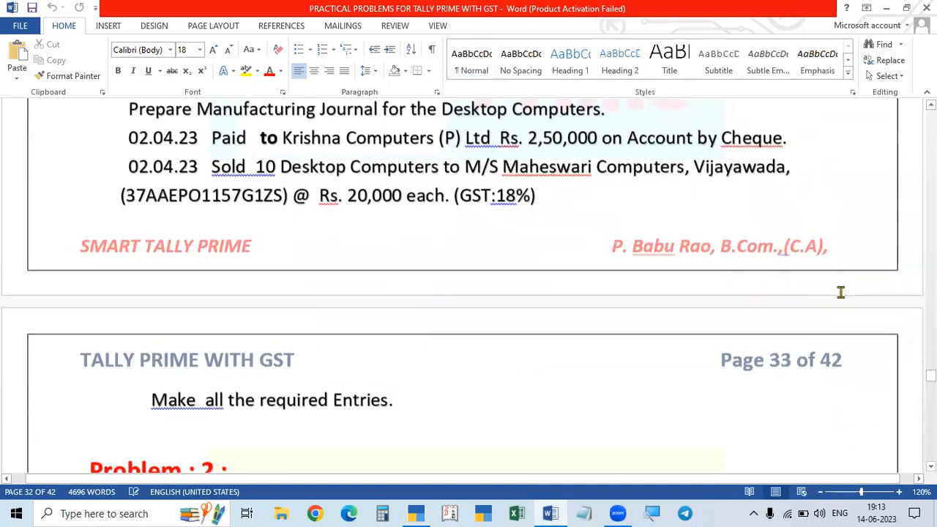
pyautogui.scroll(-1, 832, 300)
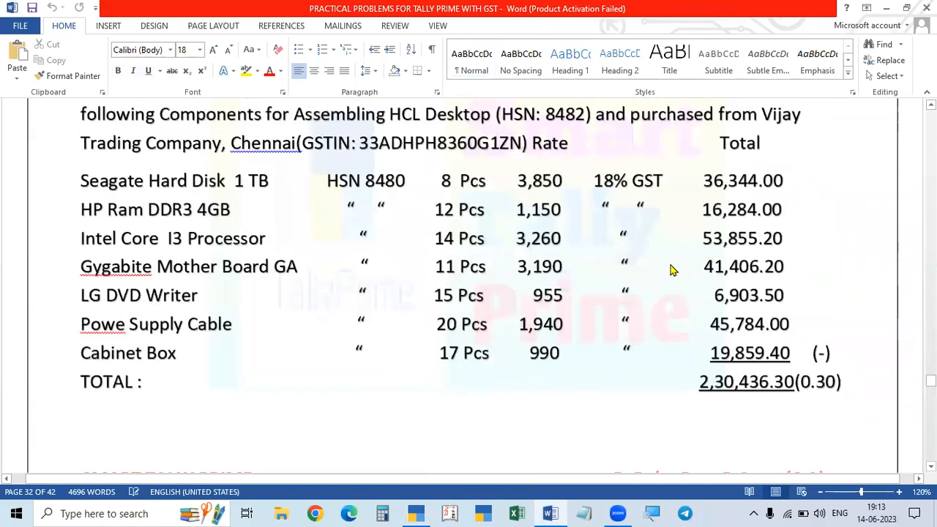
pyautogui.scroll(10, 689, 263)
pyautogui.scroll(-10, 791, 306)
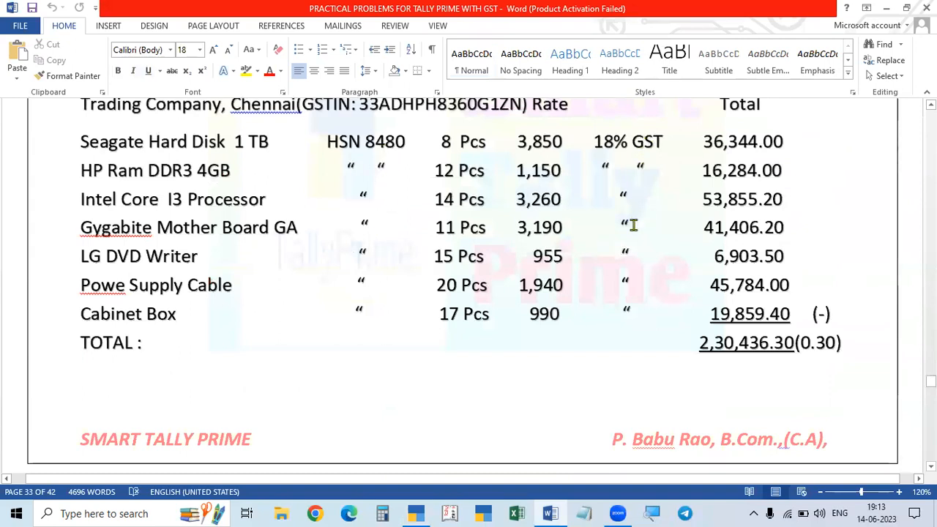
pyautogui.scroll(-10, 735, 300)
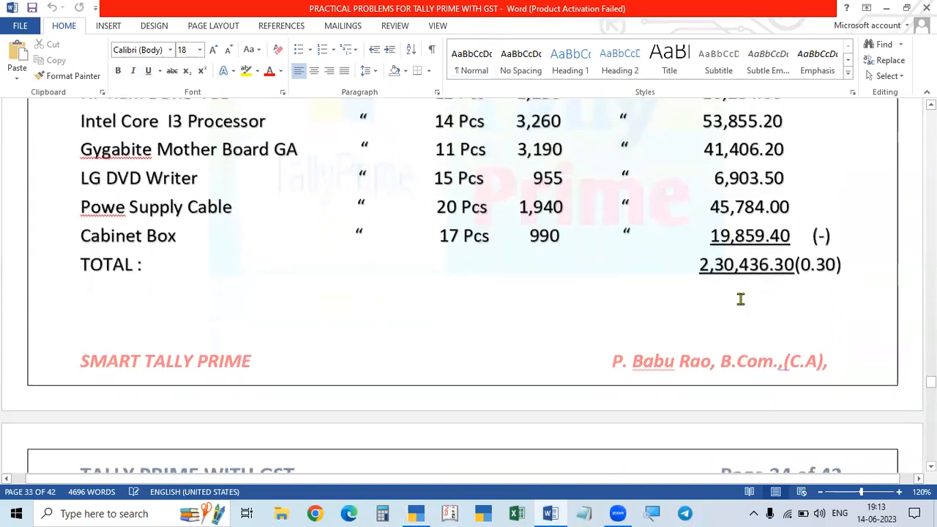
pyautogui.scroll(-3, 638, 303)
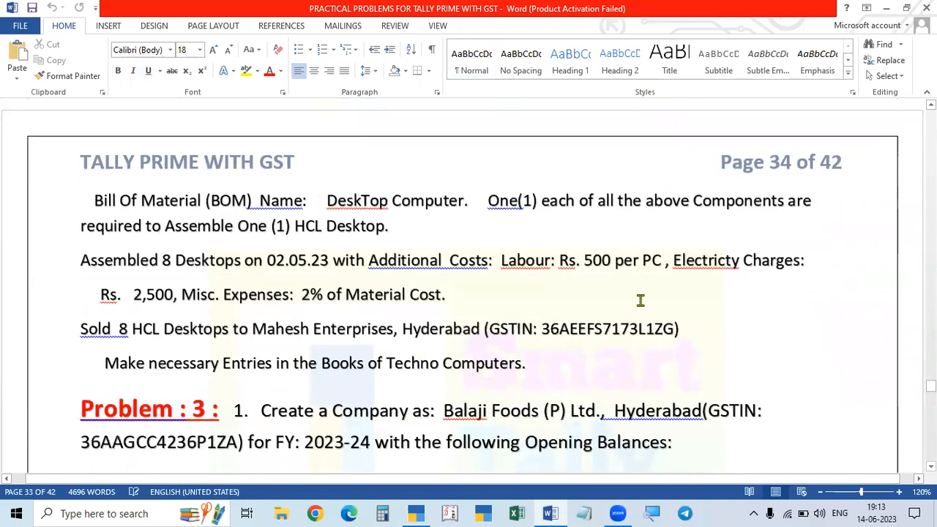
pyautogui.scroll(1, 639, 302)
pyautogui.scroll(1, 641, 300)
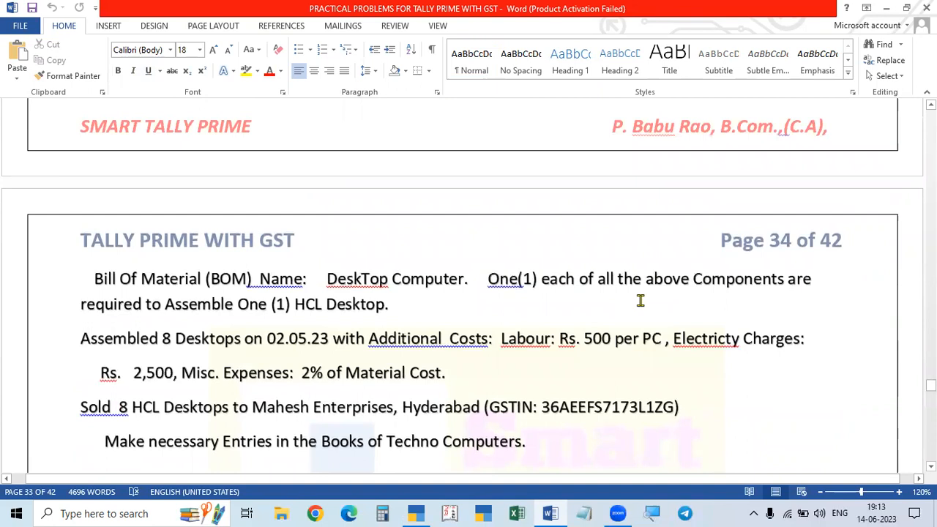
# Look through Problem 3 for Balaji Foods, from the opening balances to the ingredient quantities for one kilogram of chocolate cake.
pyautogui.scroll(-8, 643, 301)
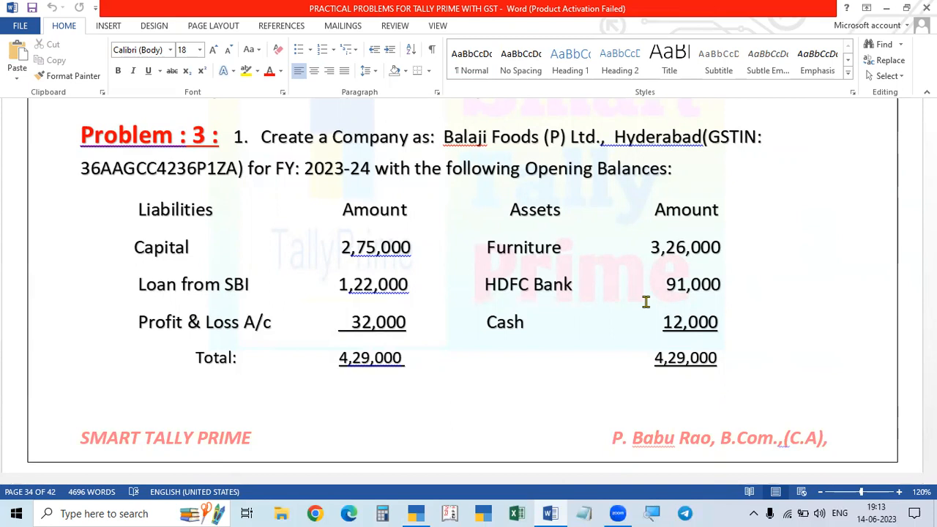
pyautogui.scroll(-10, 646, 310)
pyautogui.scroll(-5, 586, 333)
pyautogui.scroll(6, 569, 330)
pyautogui.scroll(-3, 556, 308)
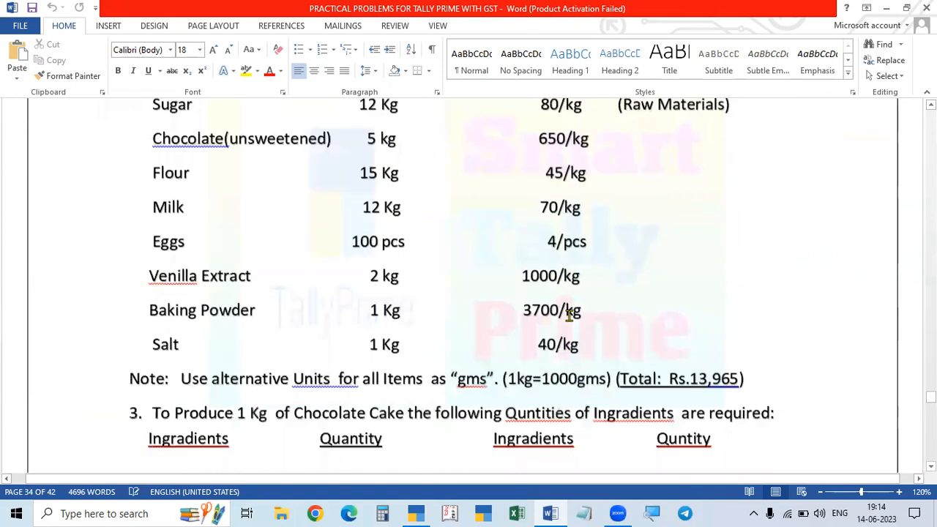
pyautogui.scroll(-12, 570, 315)
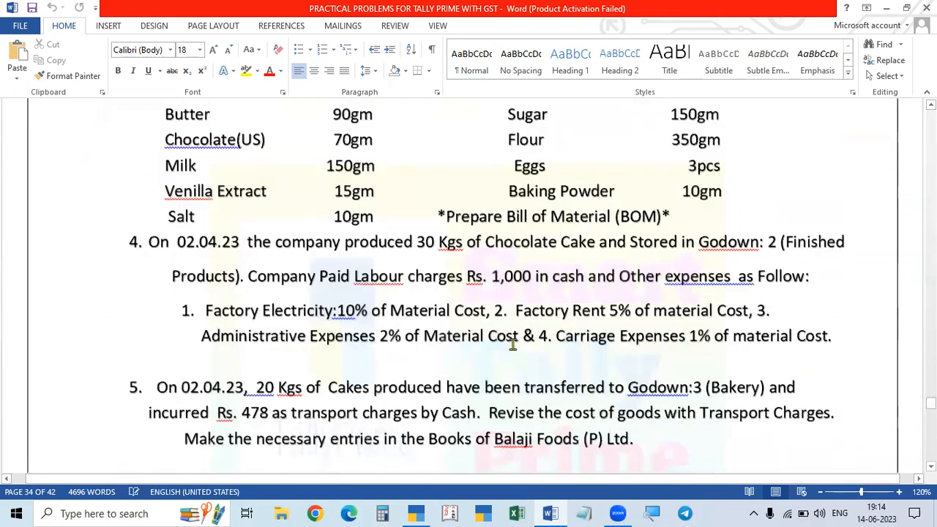
pyautogui.scroll(3, 454, 337)
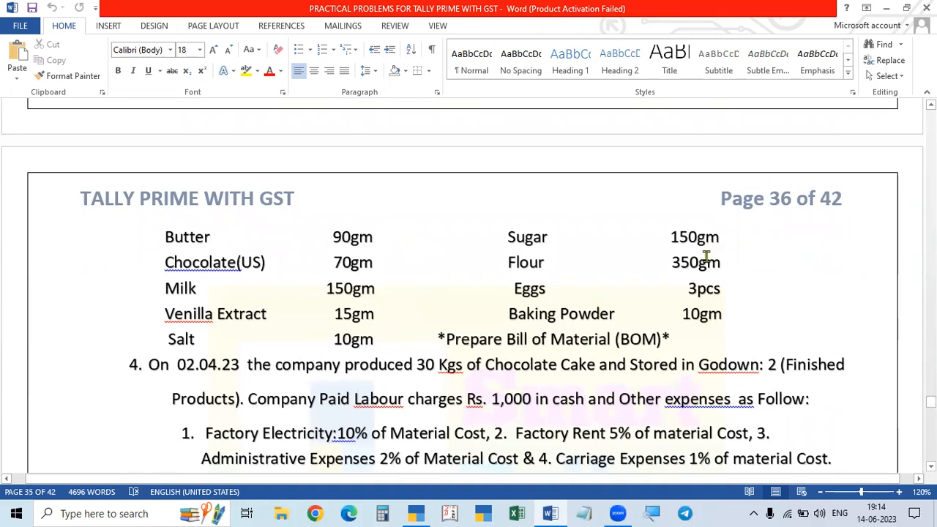
pyautogui.scroll(8, 706, 256)
pyautogui.scroll(-2, 565, 247)
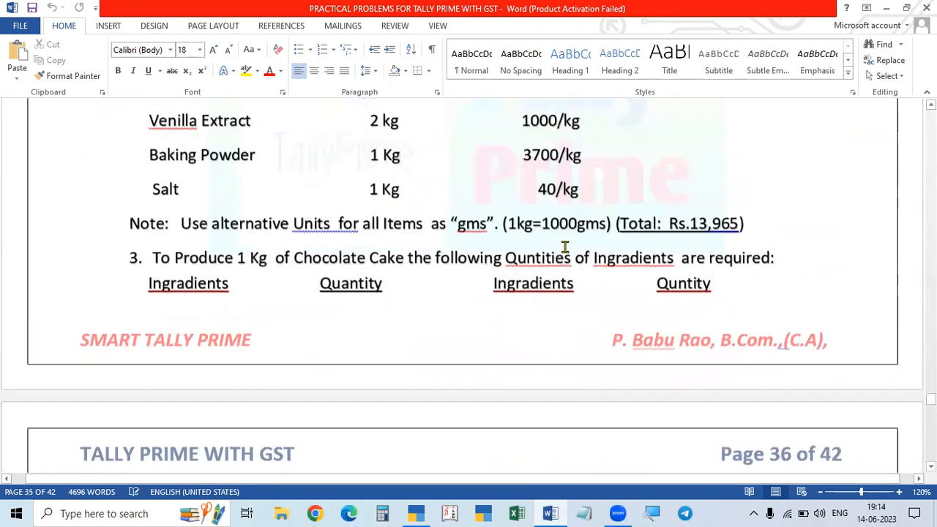
pyautogui.scroll(-5, 462, 388)
pyautogui.scroll(9, 462, 387)
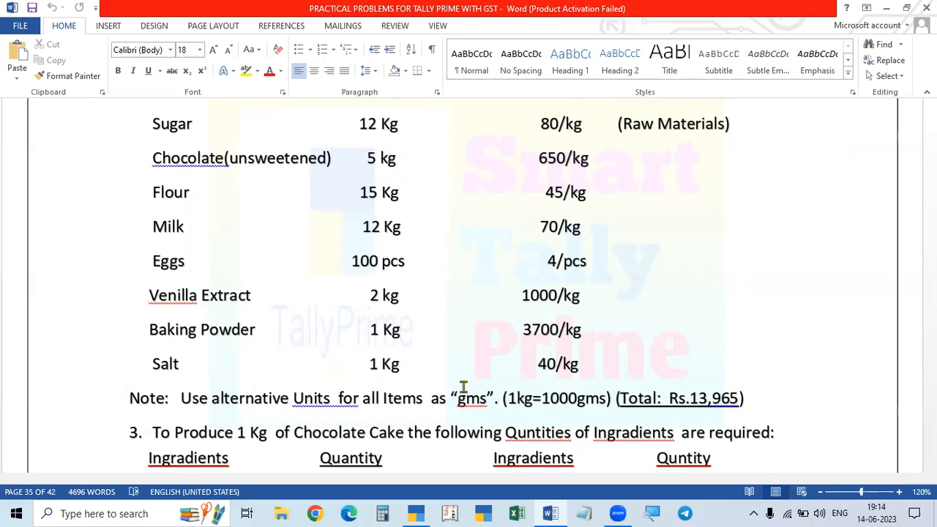
# Examine Problem 3's raw-material purchase list, its storage godown and the note on using gms as the alternative unit.
pyautogui.scroll(-3, 540, 329)
pyautogui.scroll(12, 542, 325)
pyautogui.scroll(10, 512, 292)
pyautogui.scroll(-7, 469, 359)
pyautogui.scroll(-7, 469, 363)
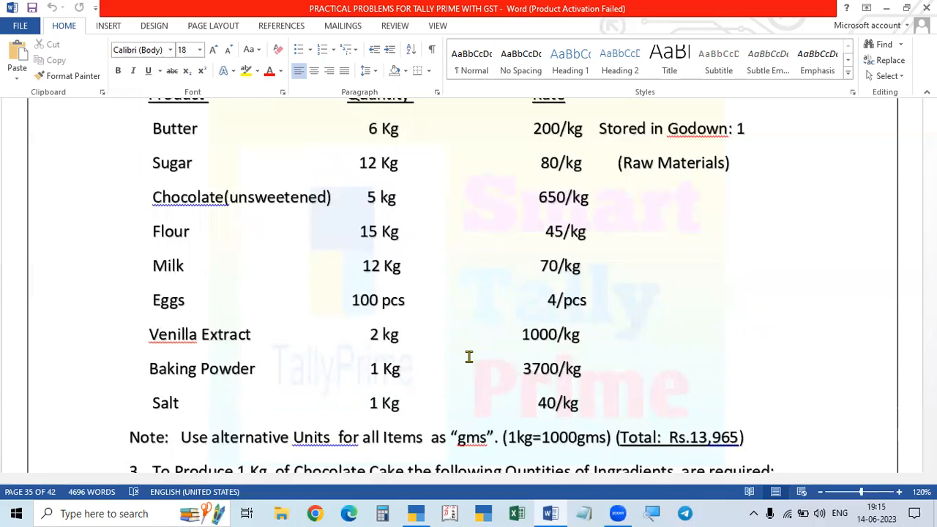
pyautogui.scroll(-1, 469, 356)
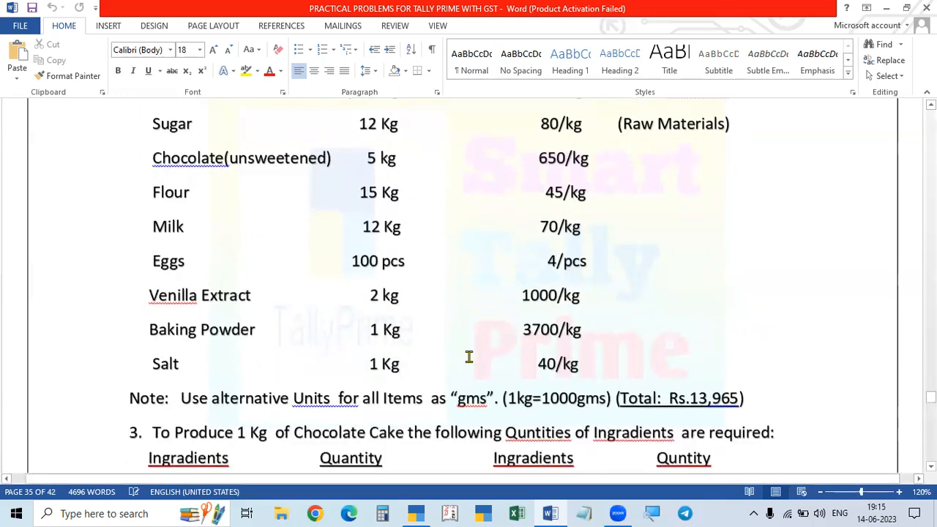
pyautogui.scroll(-2, 468, 357)
pyautogui.scroll(-2, 468, 356)
pyautogui.scroll(4, 468, 356)
pyautogui.scroll(1, 469, 356)
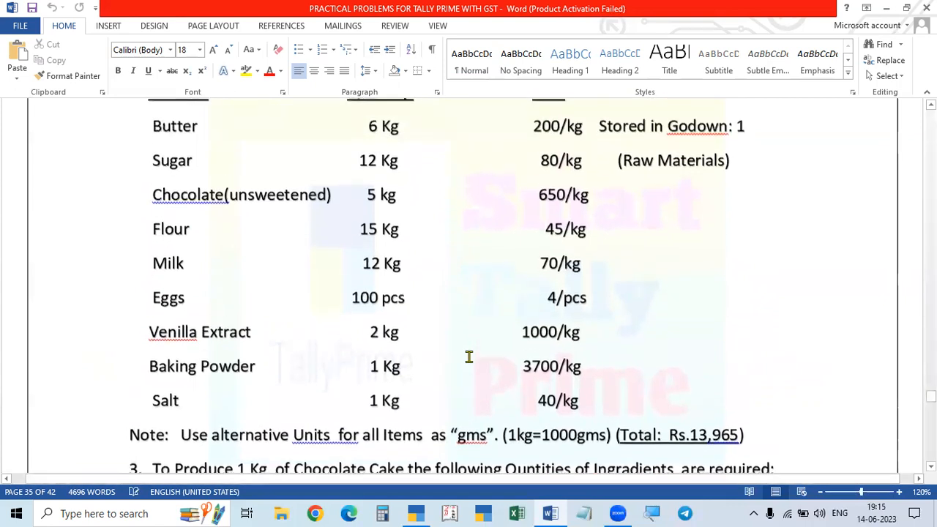
pyautogui.scroll(5, 328, 368)
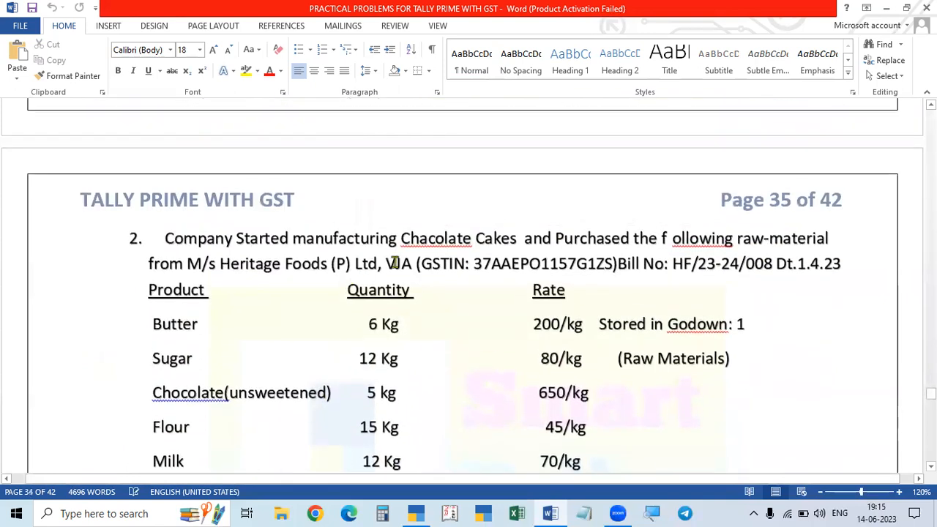
pyautogui.scroll(-4, 510, 311)
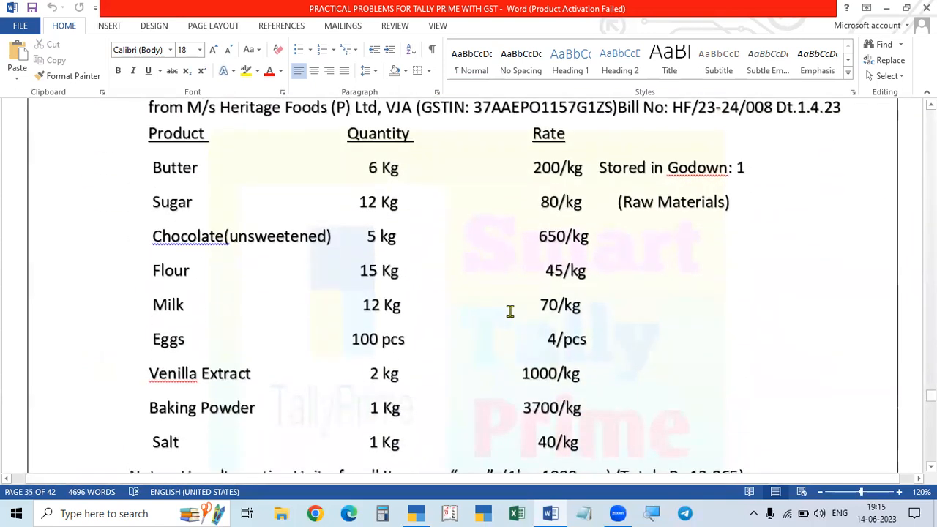
# Study Problem 3's cake production expenses and godown transfer, rechecking its ingredient list and opening balances.
pyautogui.scroll(-10, 508, 310)
pyautogui.scroll(-6, 609, 315)
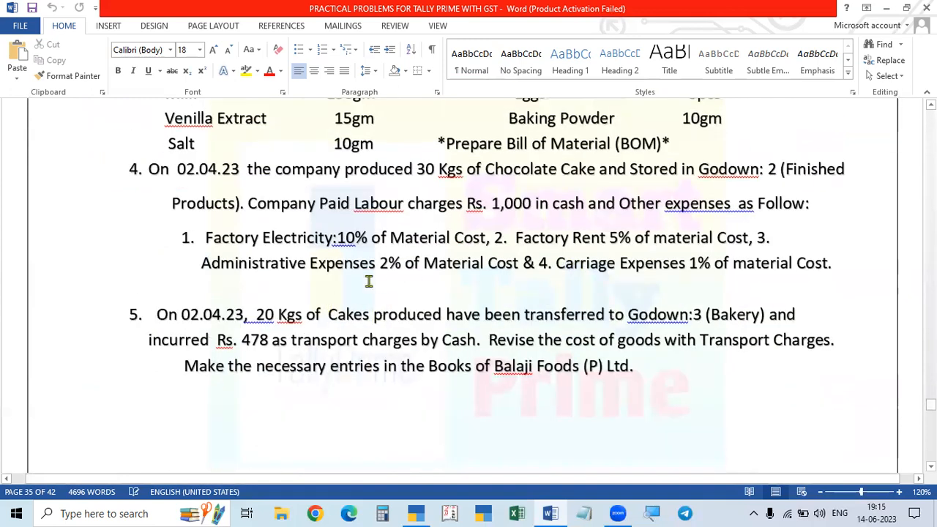
pyautogui.click(276, 316)
pyautogui.scroll(7, 686, 395)
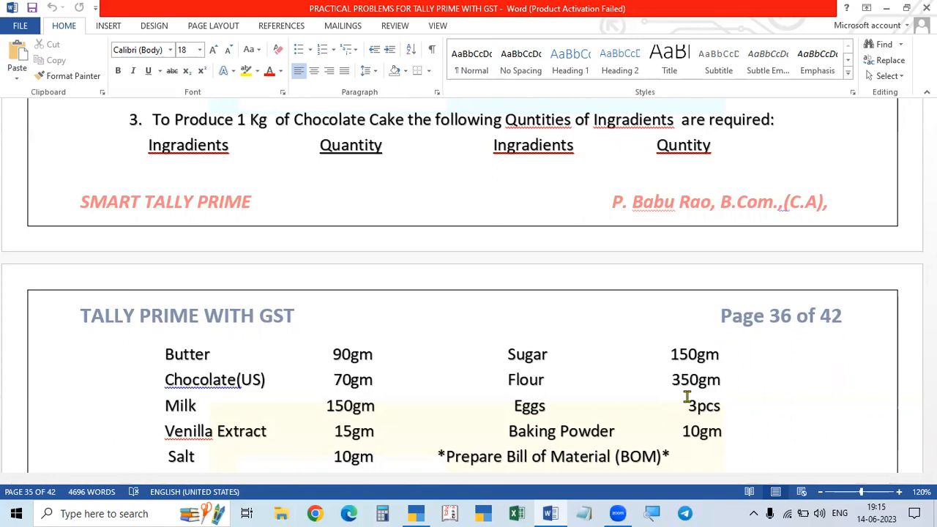
pyautogui.scroll(12, 687, 398)
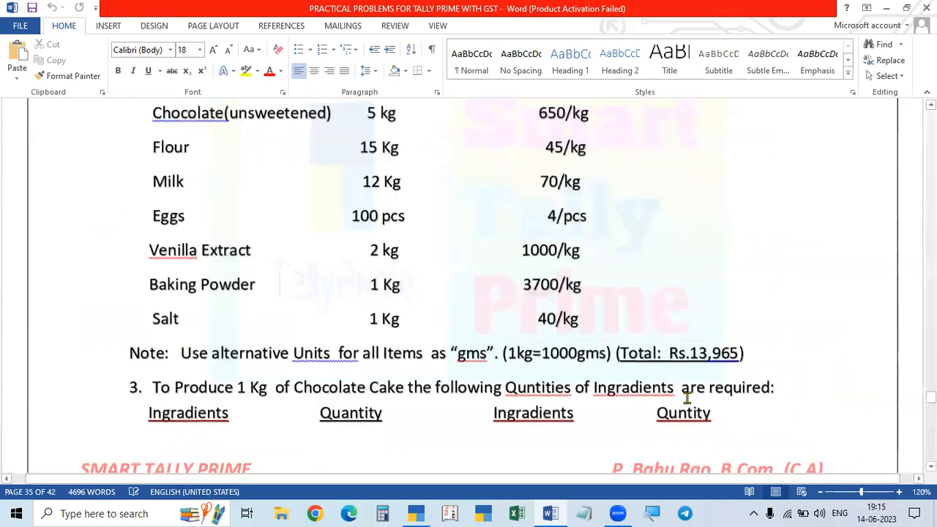
pyautogui.scroll(-8, 330, 442)
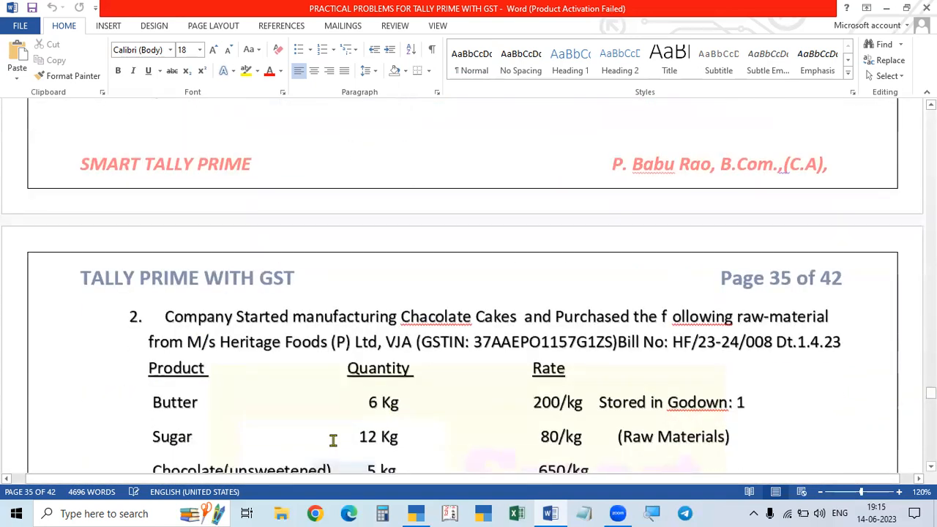
pyautogui.scroll(5, 330, 446)
pyautogui.scroll(12, 329, 446)
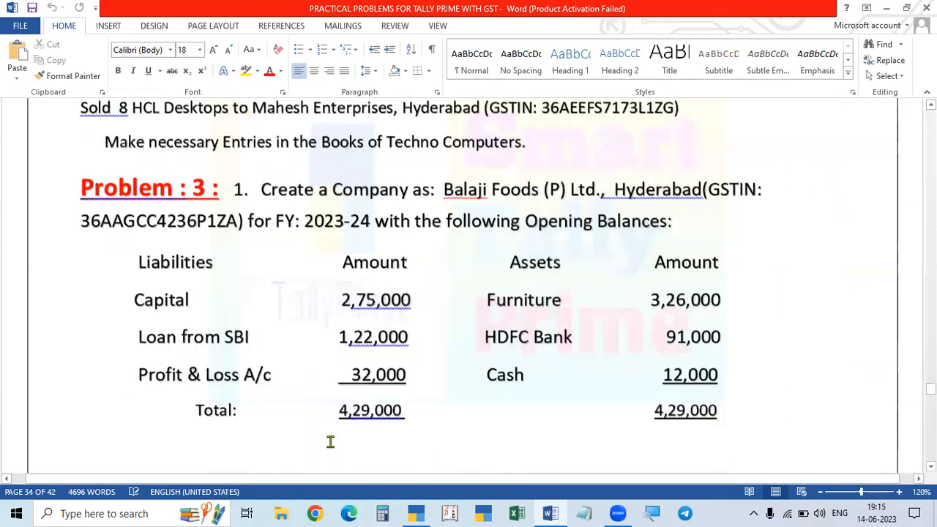
pyautogui.scroll(-10, 331, 442)
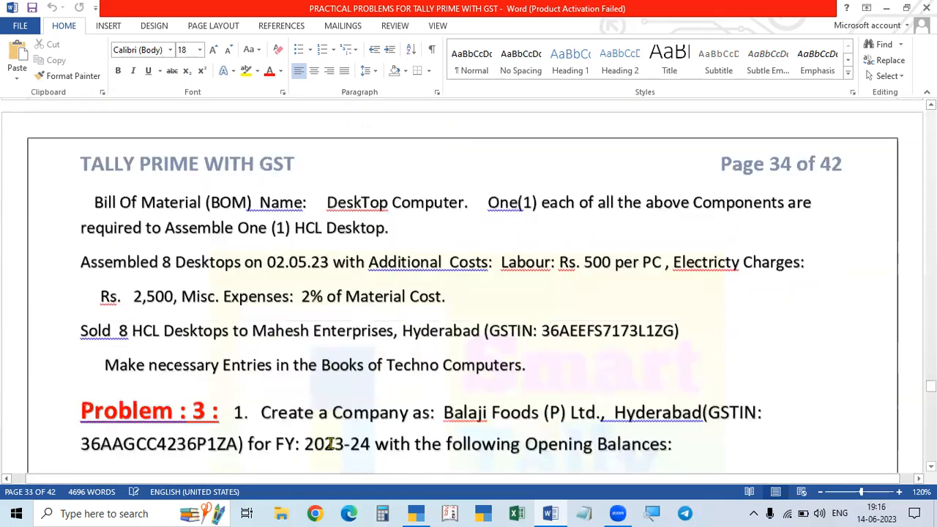
pyautogui.scroll(-1, 342, 419)
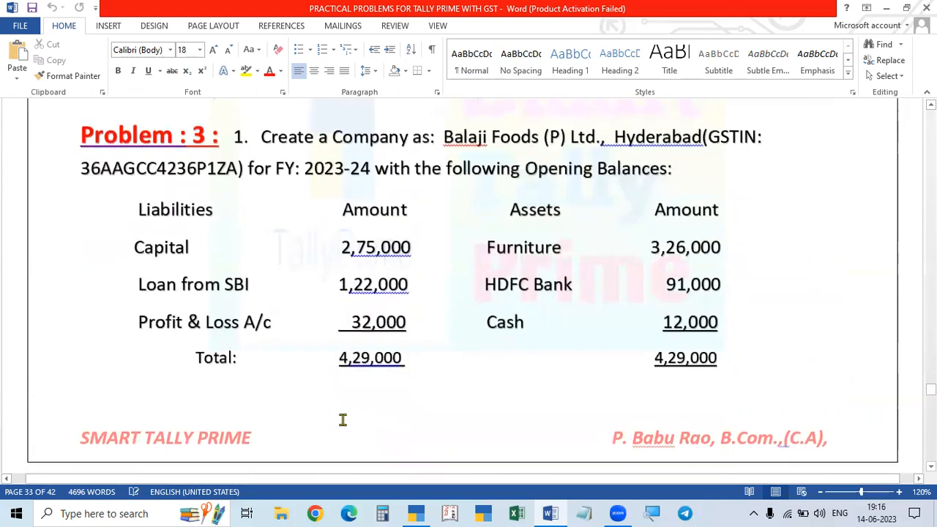
pyautogui.scroll(-2, 341, 418)
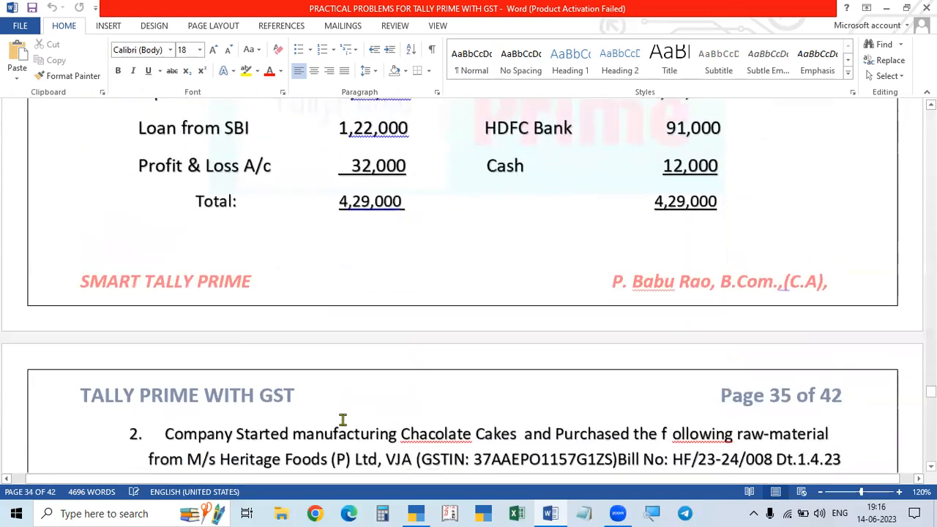
pyautogui.scroll(-5, 343, 417)
# Read Problem 4's raw-material table for Power Shoe Mart, and close the Word document to return to TallyPrime.
pyautogui.scroll(-15, 347, 417)
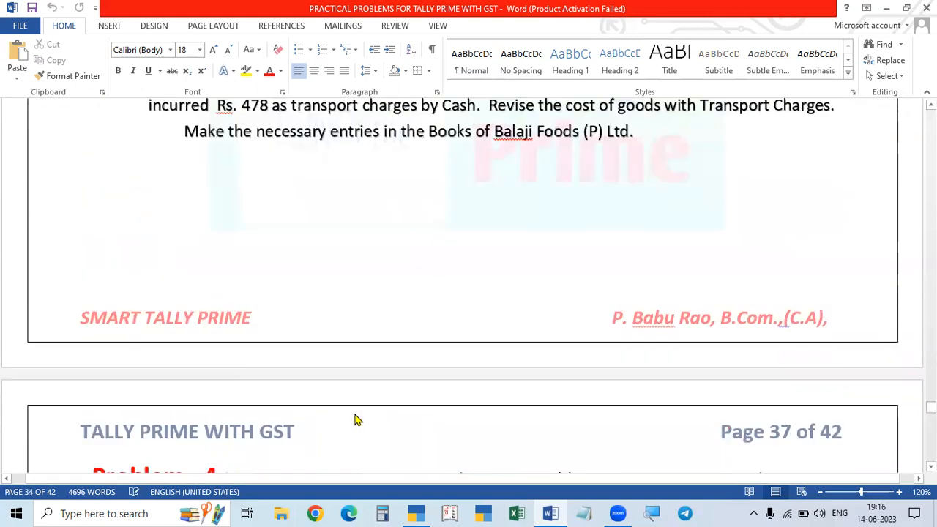
pyautogui.scroll(-12, 354, 419)
pyautogui.scroll(1, 355, 417)
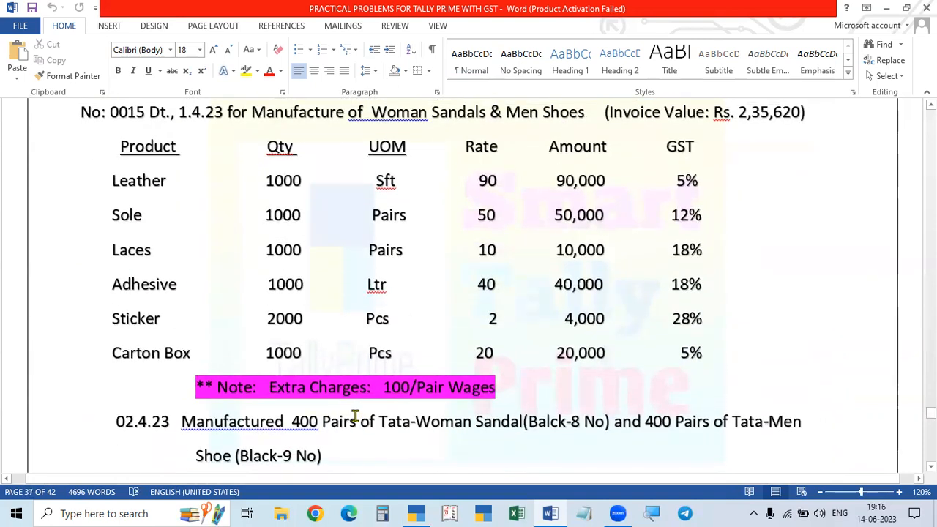
pyautogui.scroll(10, 354, 416)
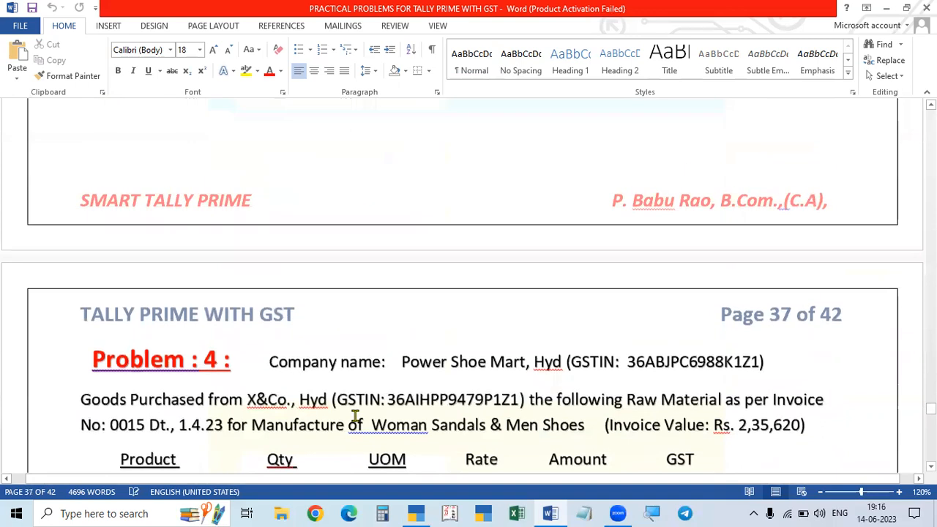
pyautogui.scroll(8, 589, 264)
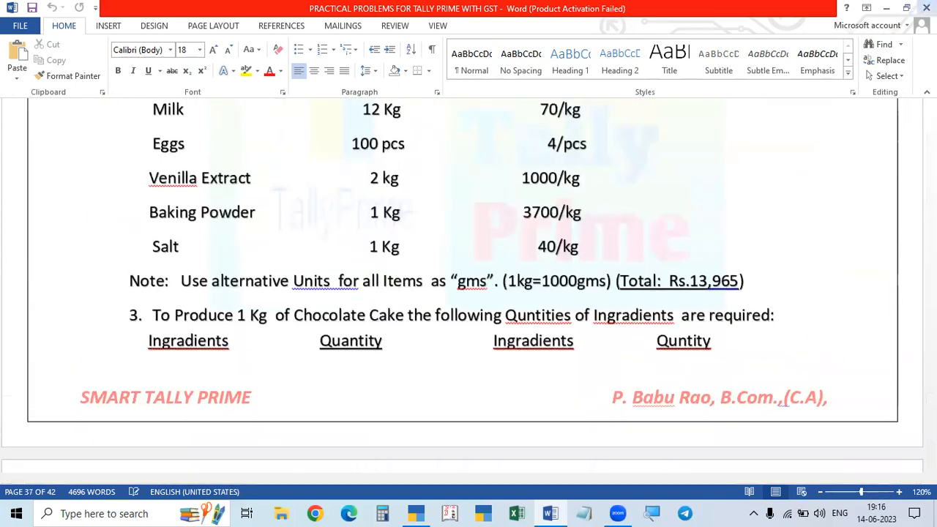
pyautogui.click(927, 8)
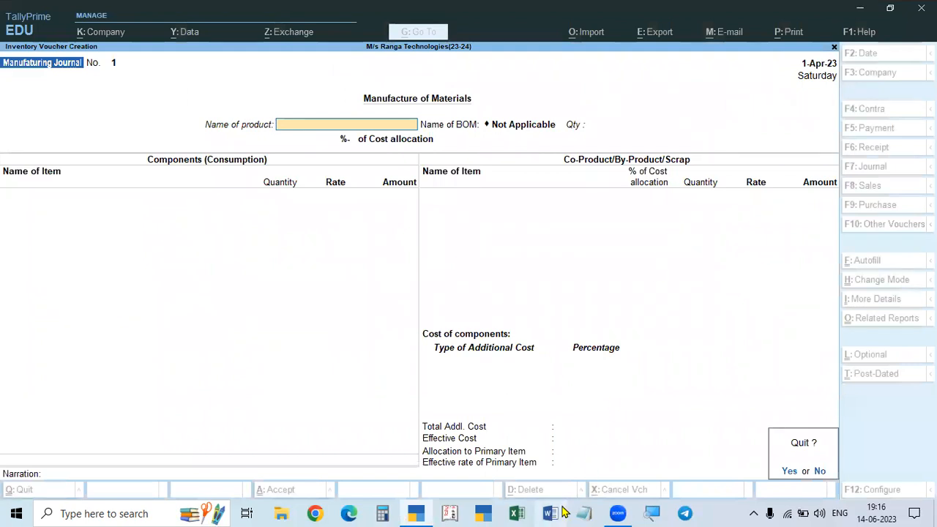
pyautogui.click(517, 512)
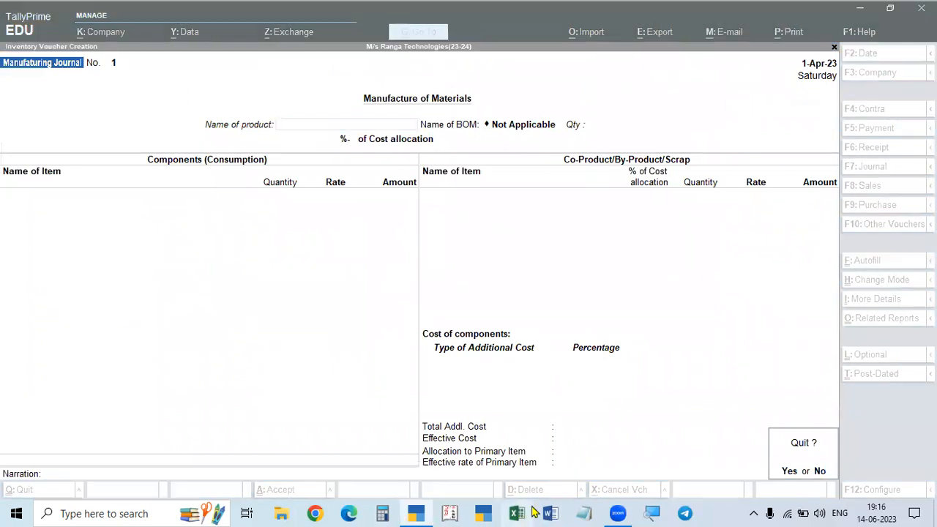
pyautogui.click(545, 512)
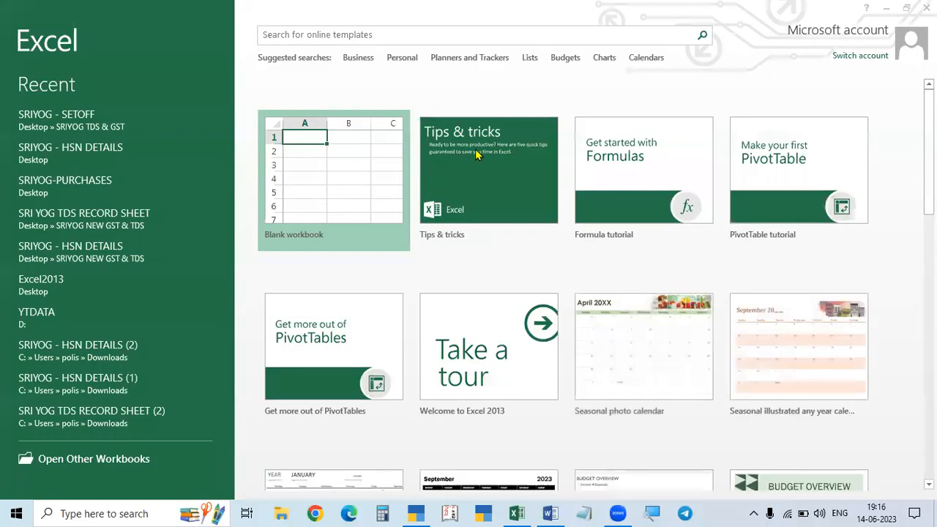
pyautogui.click(926, 7)
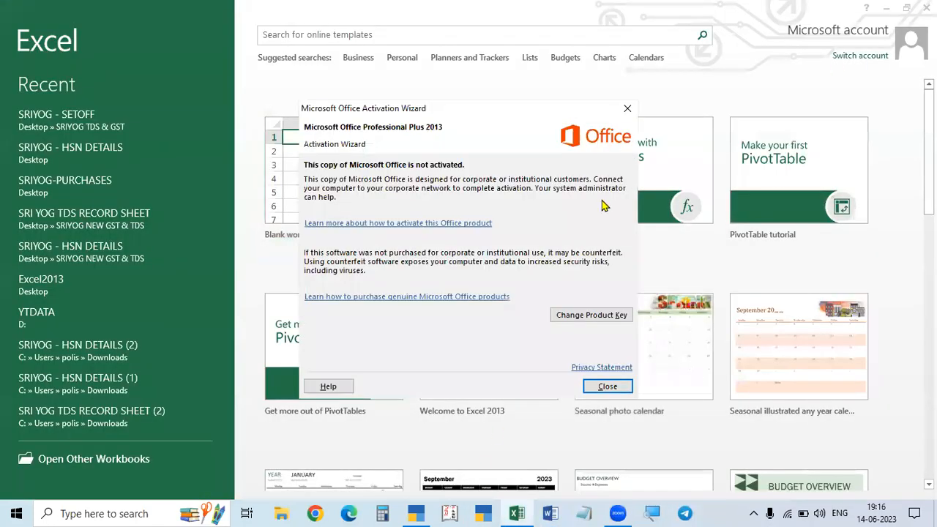
pyautogui.click(628, 112)
pyautogui.click(927, 8)
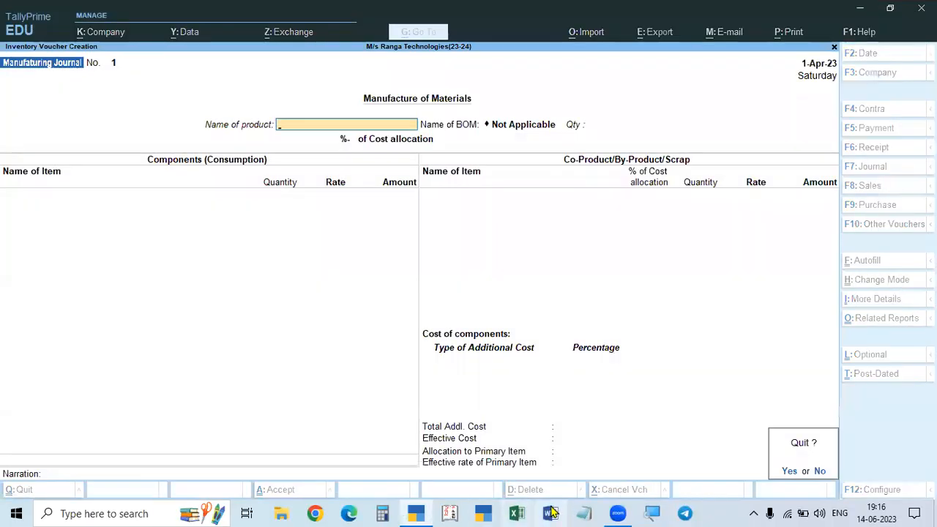
# Switch to Word, dismiss the activation wizard and open the recent document TALLY PRIME FULL SUBJECT.
pyautogui.click(551, 513)
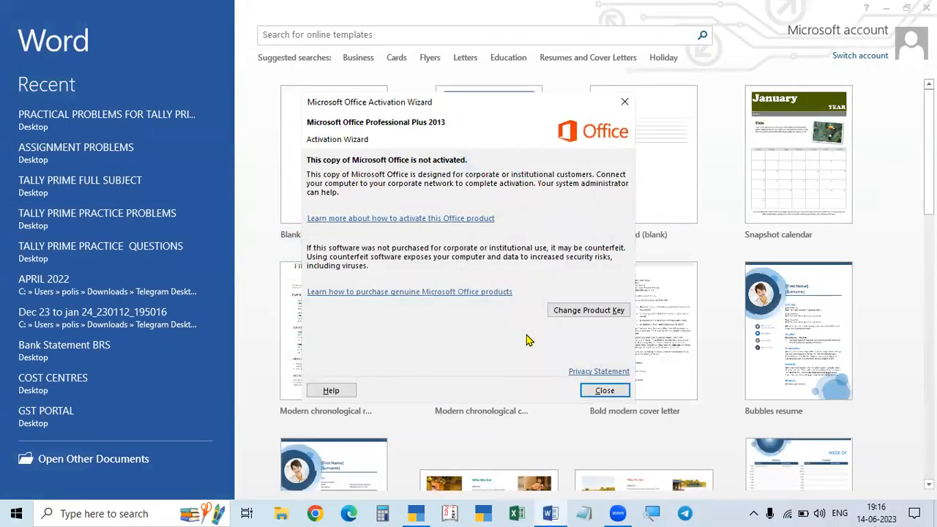
pyautogui.click(605, 391)
pyautogui.click(103, 189)
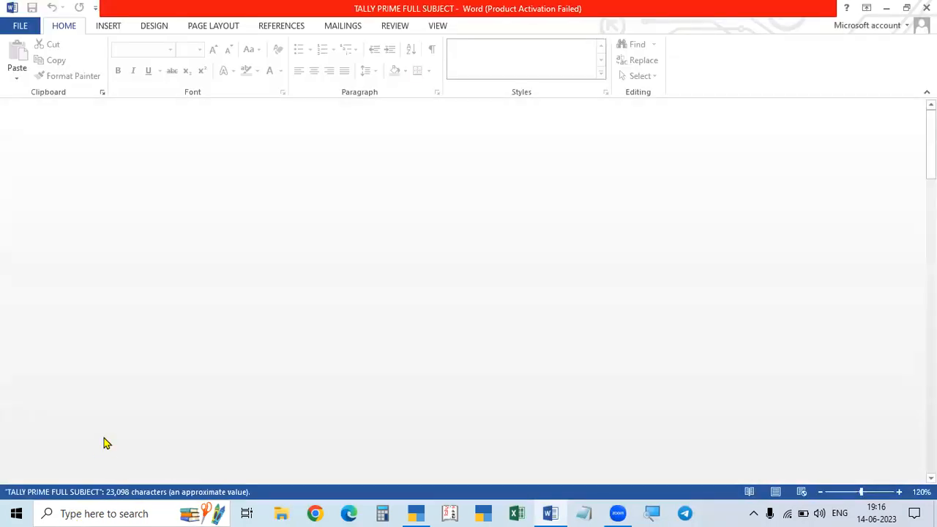
pyautogui.scroll(-1, 326, 374)
pyautogui.scroll(-5, 327, 375)
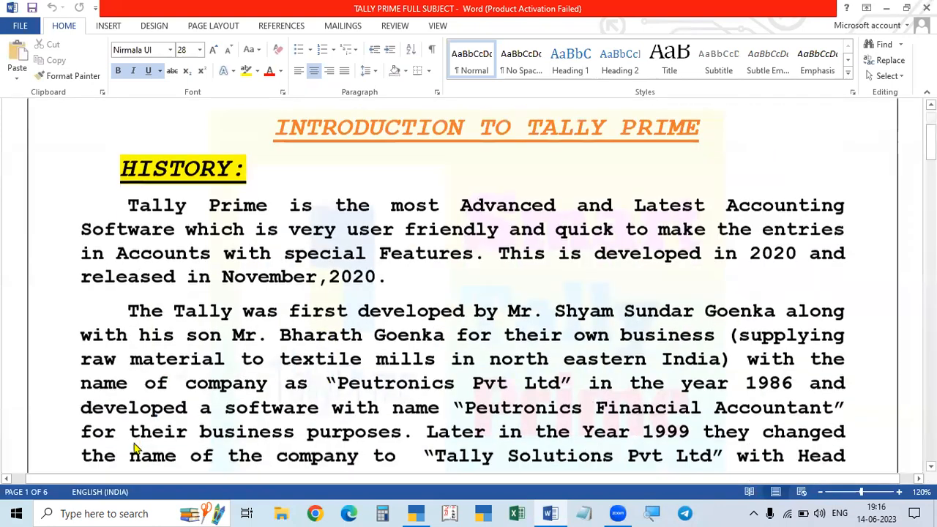
# Browse the document's page thumbnails and go to page 36.
pyautogui.click(26, 494)
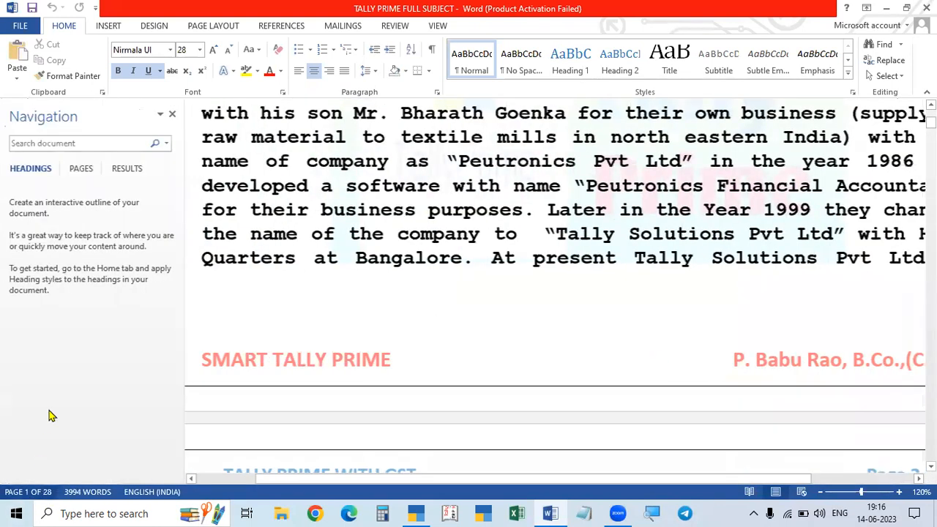
pyautogui.click(81, 169)
pyautogui.scroll(-10, 73, 285)
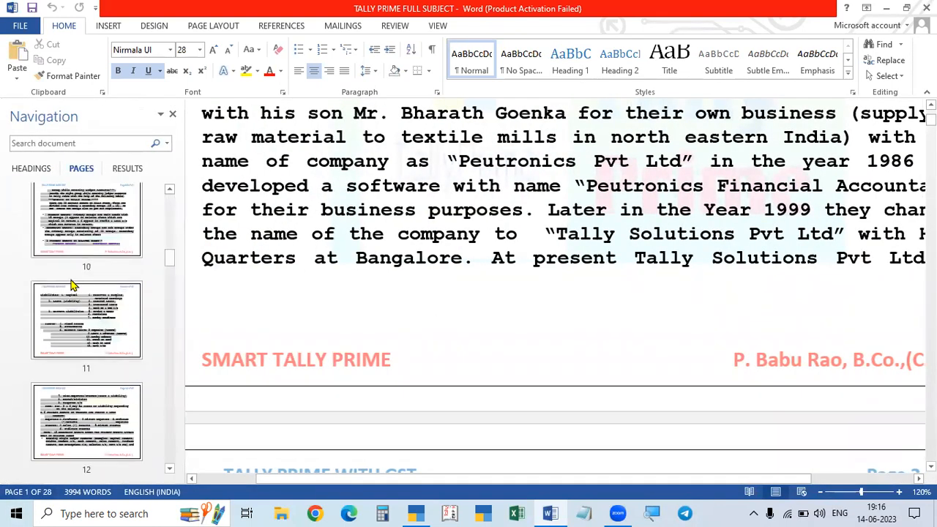
pyautogui.scroll(-7, 73, 289)
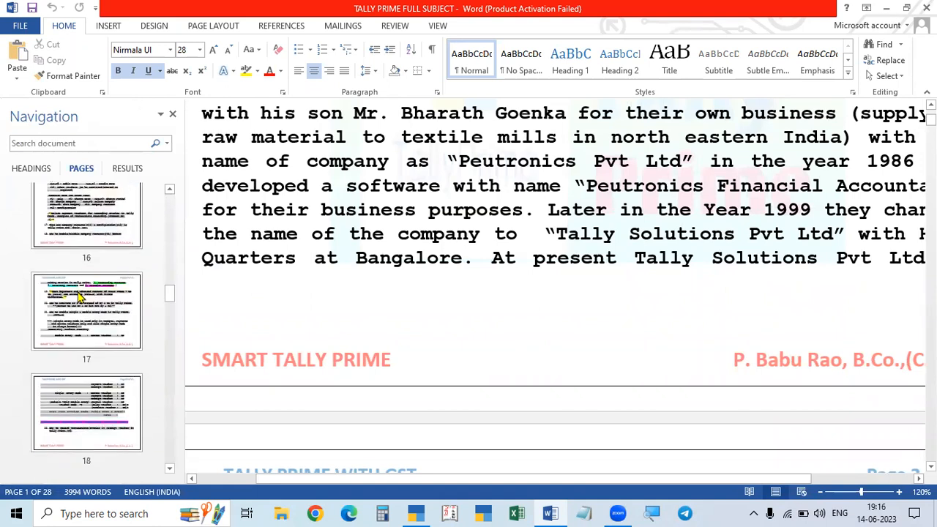
pyautogui.scroll(-10, 81, 296)
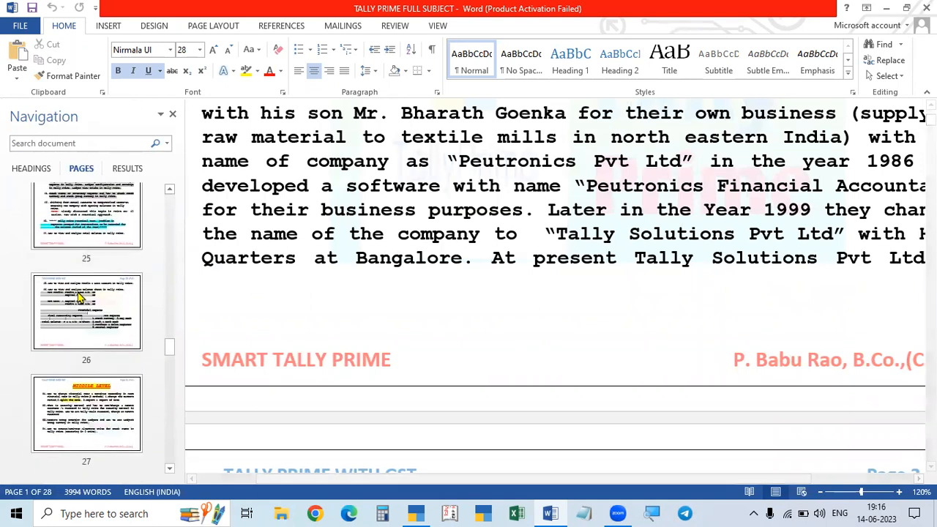
pyautogui.scroll(-8, 82, 300)
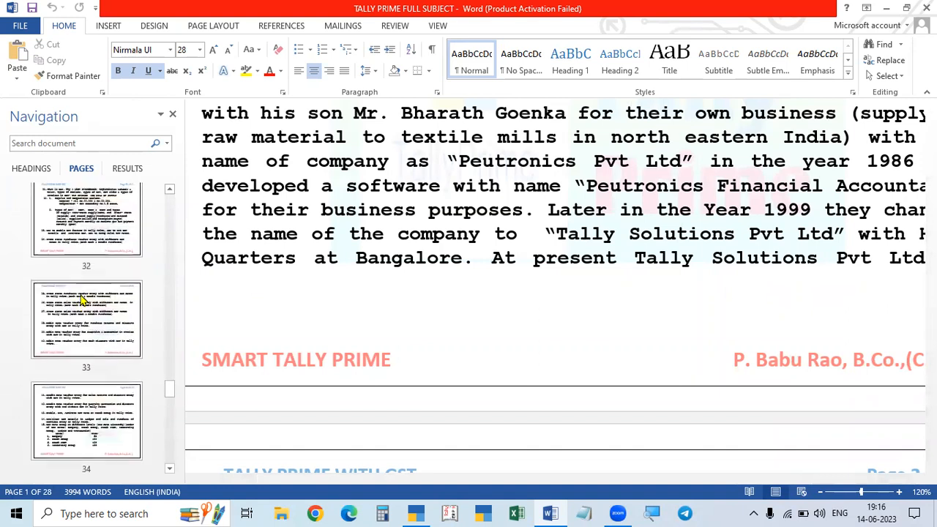
pyautogui.click(84, 398)
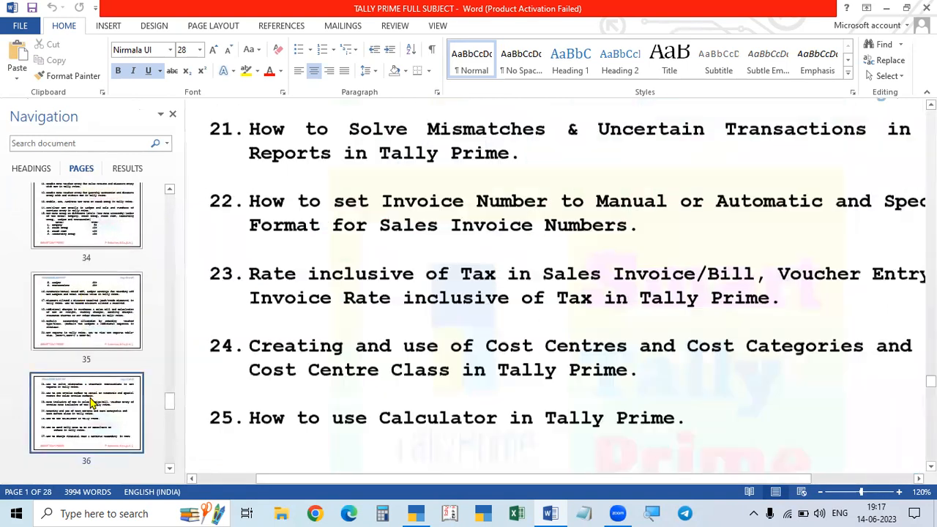
# Hide the navigation pane, read the course topics through number 38 on manufacturing accounting, and close the document.
pyautogui.click(170, 114)
pyautogui.scroll(-5, 410, 271)
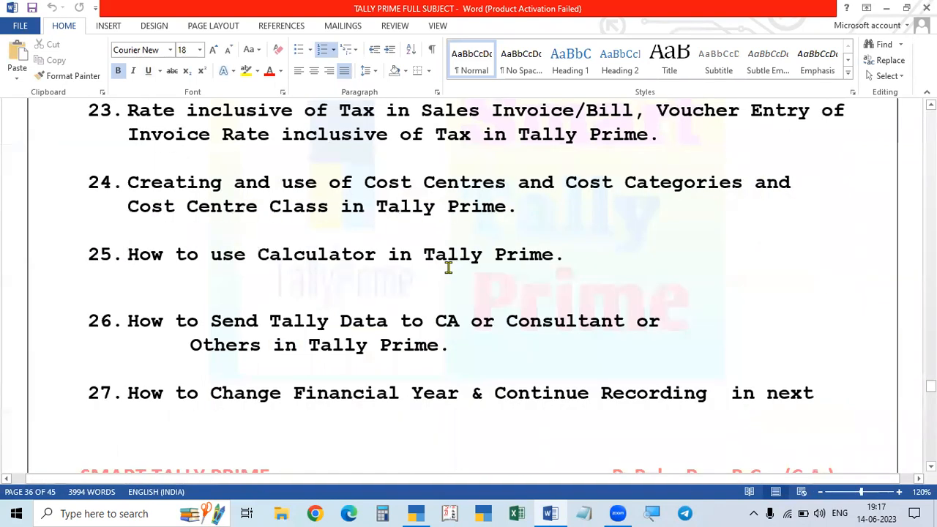
pyautogui.scroll(-7, 448, 278)
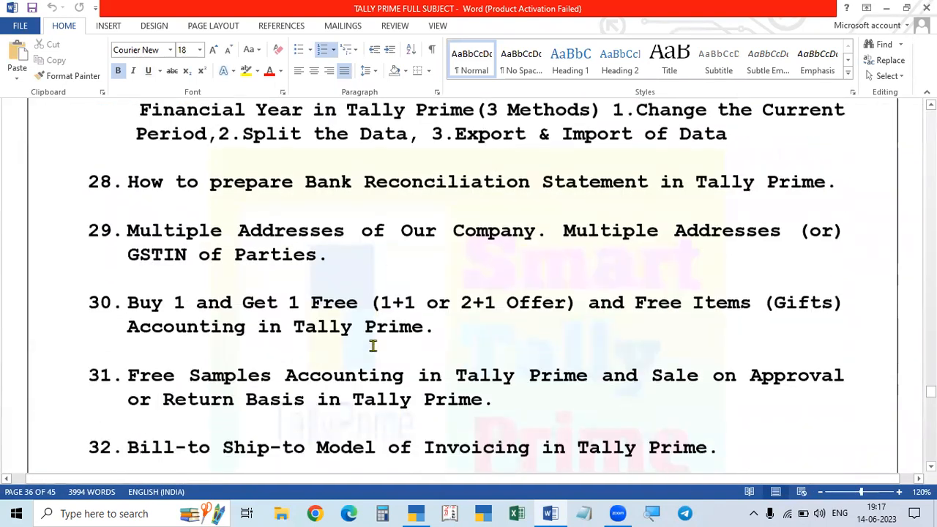
pyautogui.scroll(-6, 278, 344)
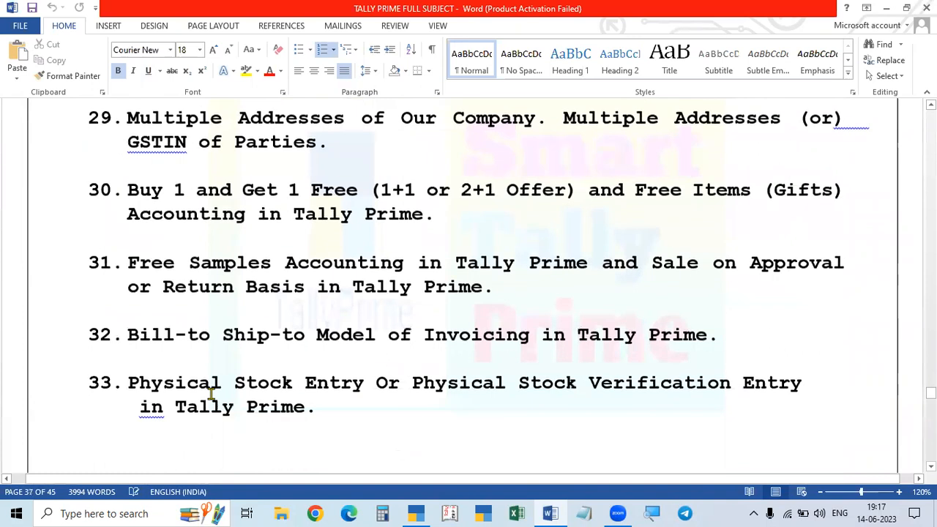
pyautogui.scroll(-7, 213, 399)
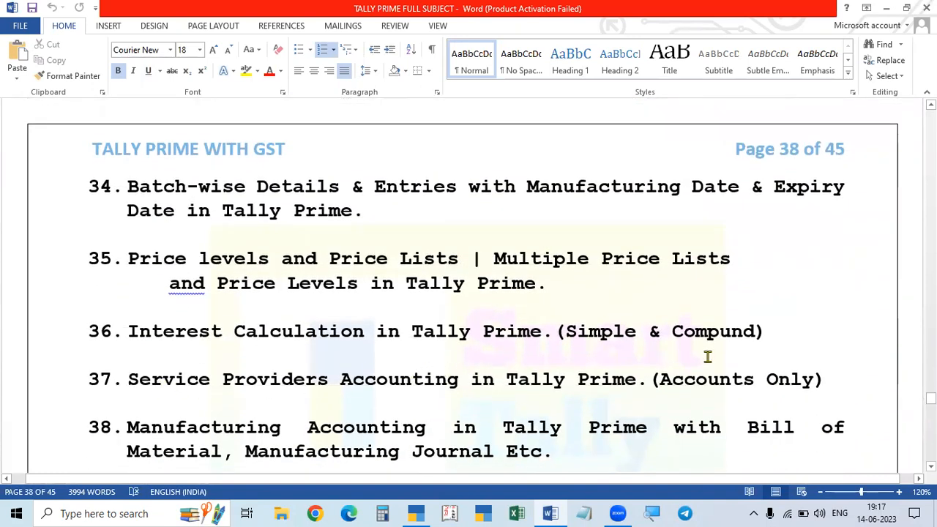
pyautogui.click(926, 8)
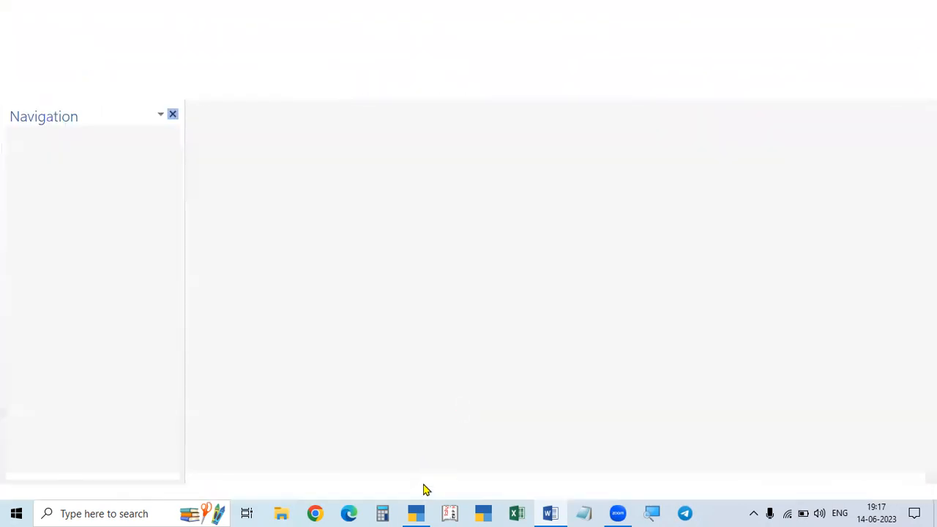
# Return to TallyPrime and quit the unsaved manufacturing journal back to the Gateway of Tally, keeping the program open.
pyautogui.click(420, 514)
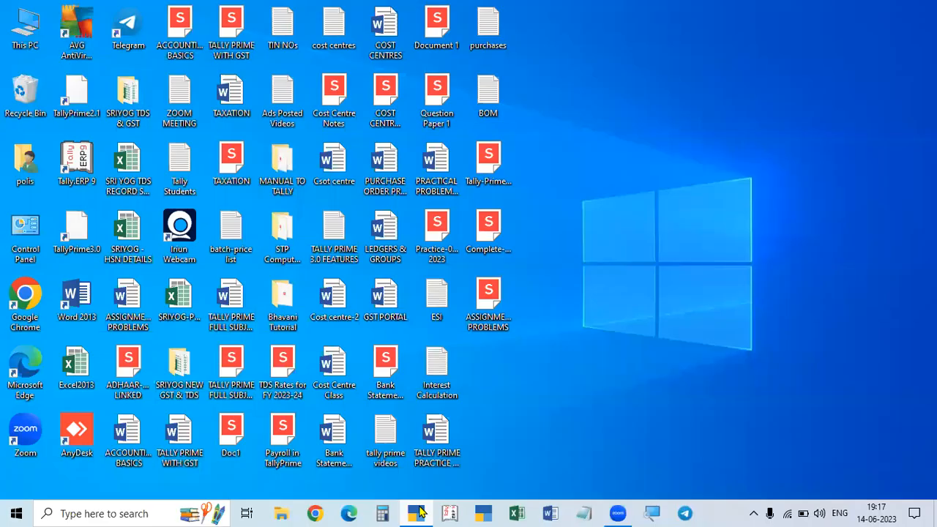
pyautogui.click(419, 513)
pyautogui.press('y')
pyautogui.press('Up')
pyautogui.press('Up')
pyautogui.press('Up')
pyautogui.press('Escape')
pyautogui.press('n')
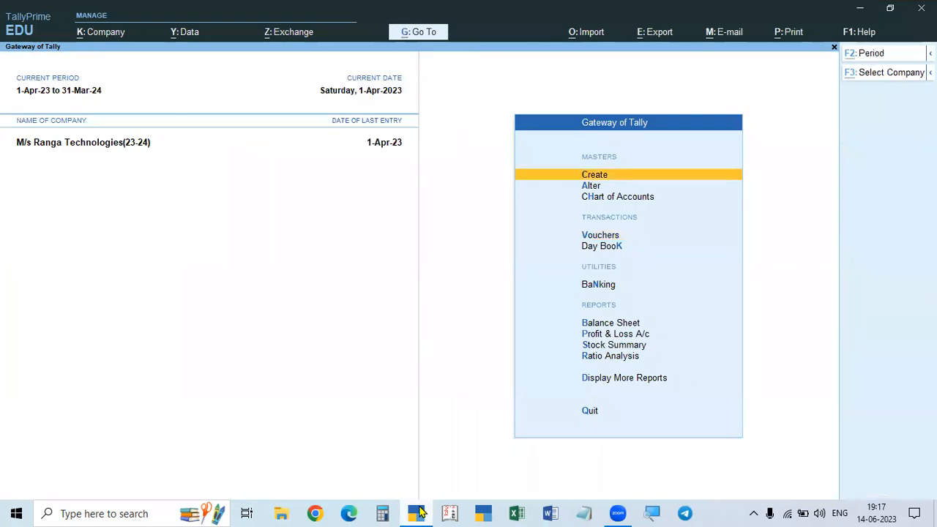
# Load the company GL Consultancy Services(23-24) alongside the open one, remaining at the Gateway of Tally.
pyautogui.press('F3')
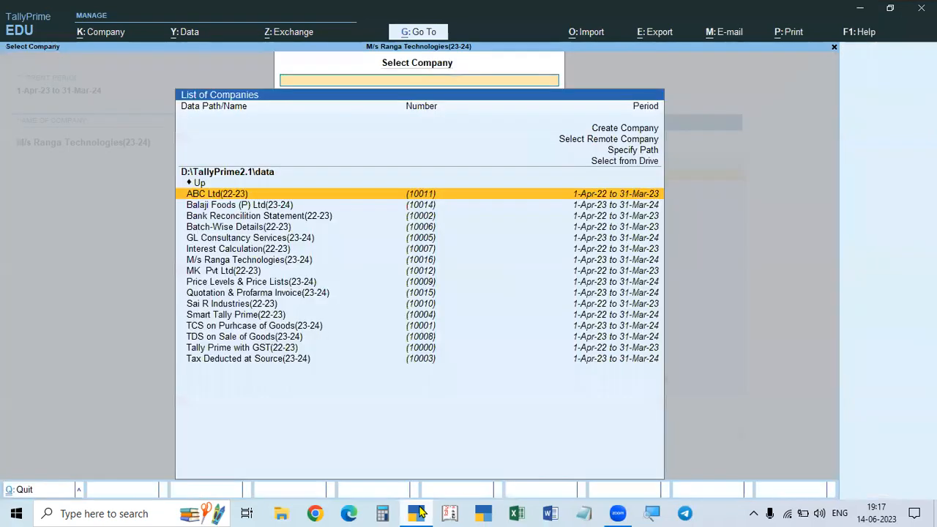
pyautogui.press('Down')
pyautogui.press('Down')
pyautogui.press('Down')
pyautogui.press('Down')
pyautogui.press('Down')
pyautogui.press('Down')
pyautogui.press('Down')
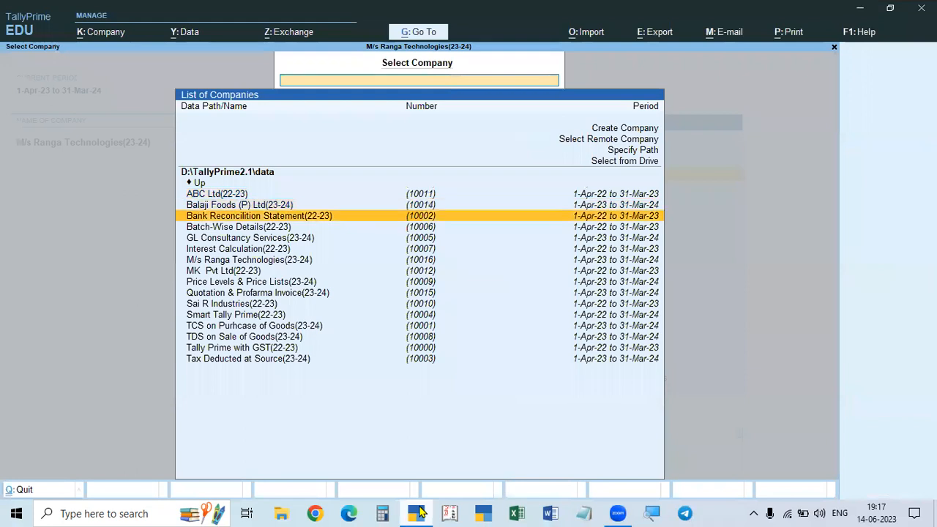
pyautogui.press('Down')
pyautogui.press('Down')
pyautogui.press('Down')
pyautogui.press('Up')
pyautogui.press('Up')
pyautogui.press('Up')
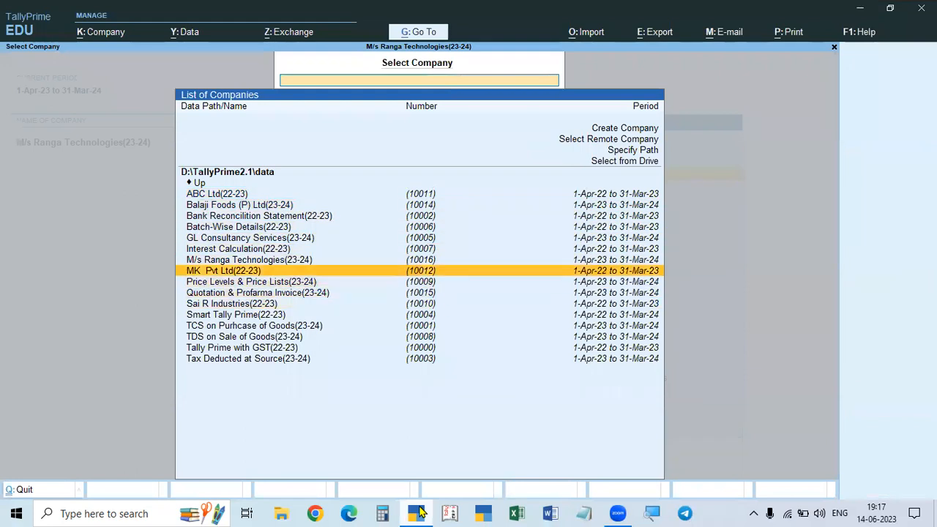
pyautogui.press('Up')
pyautogui.press('Up')
pyautogui.press('Up')
pyautogui.press('Return')
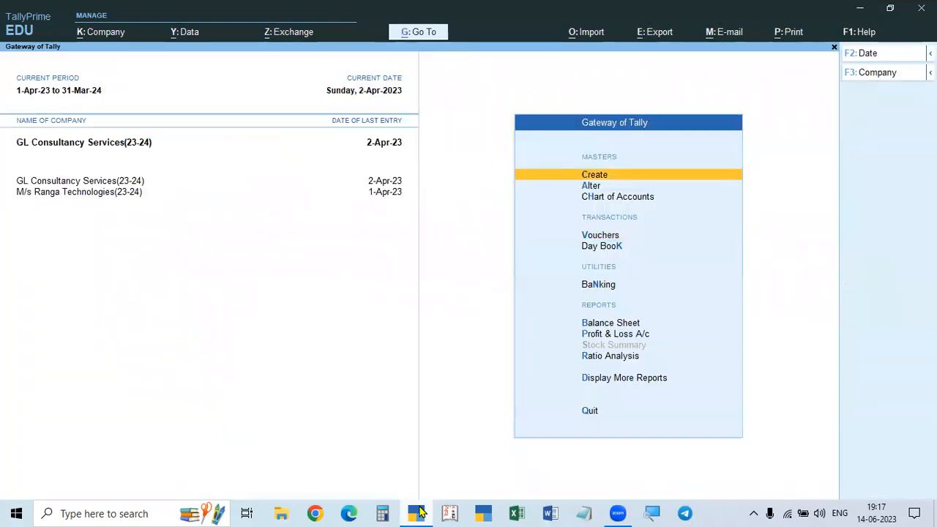
pyautogui.press('Escape')
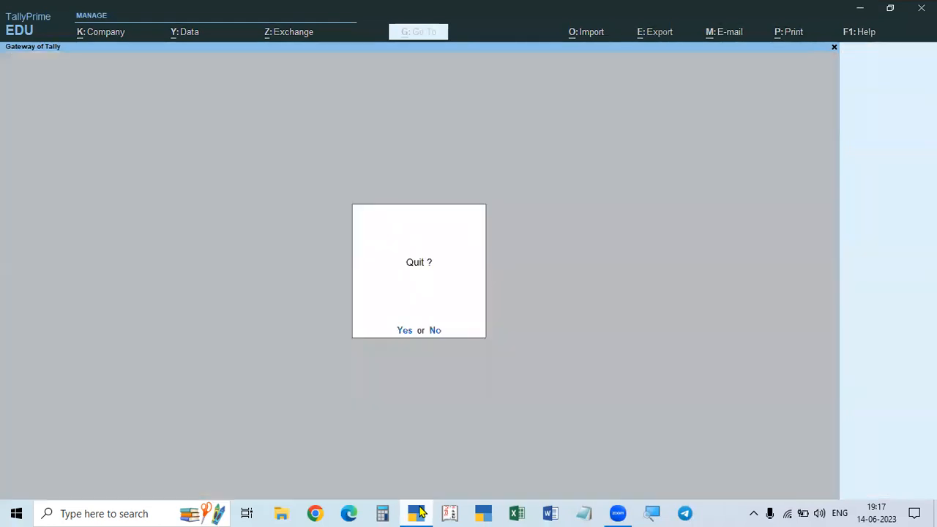
pyautogui.press('n')
# Make M/s Ranga Technologies(23-24) the active company again, staying at the Gateway of Tally.
pyautogui.press('alt')
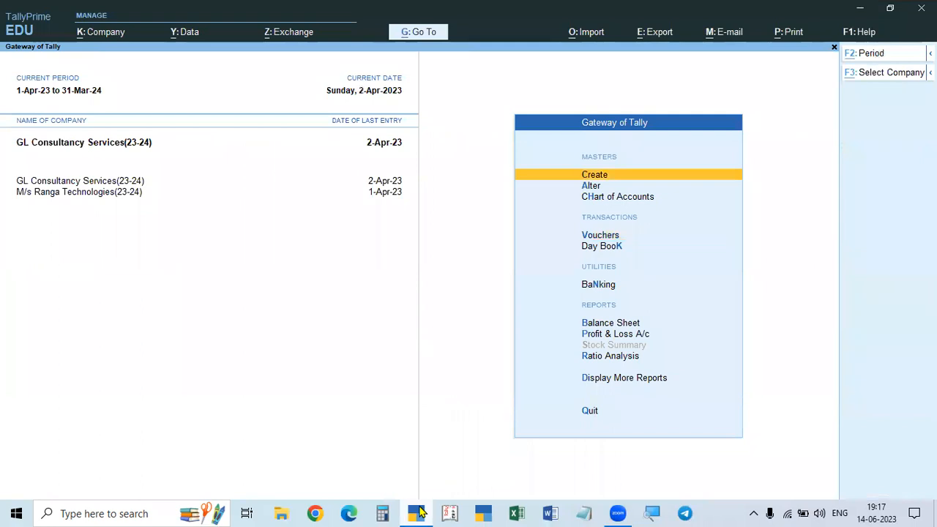
pyautogui.hotkey('alt', 'F3')
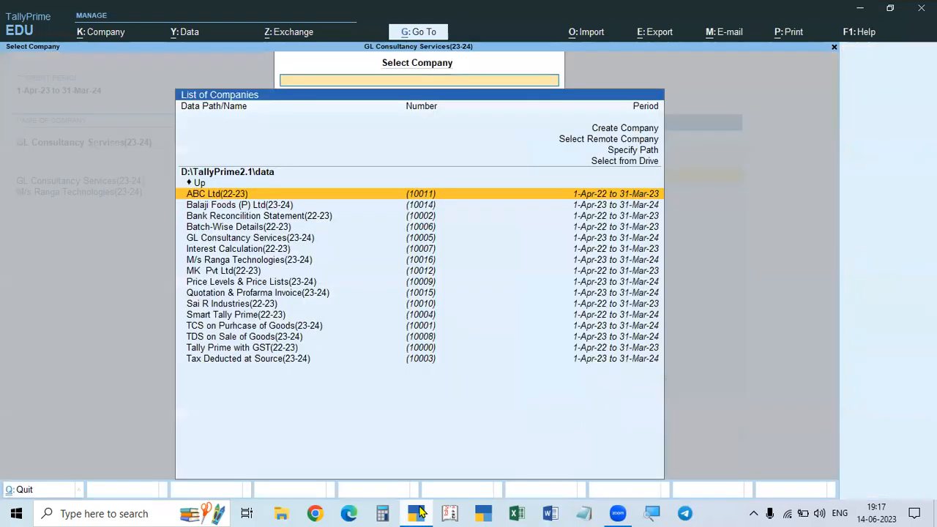
pyautogui.press('Down')
pyautogui.press('Down')
pyautogui.press('Down')
pyautogui.press('Down')
pyautogui.press('Down')
pyautogui.press('Down')
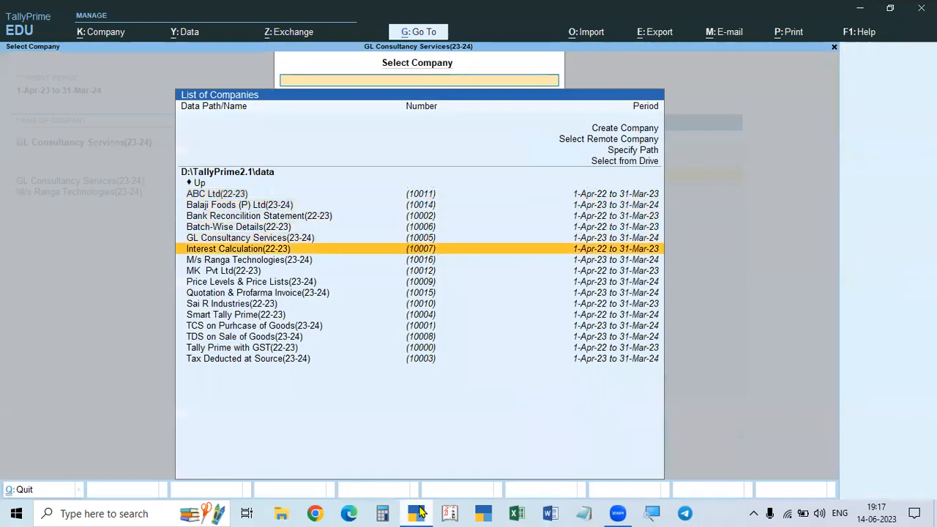
pyautogui.press('Return')
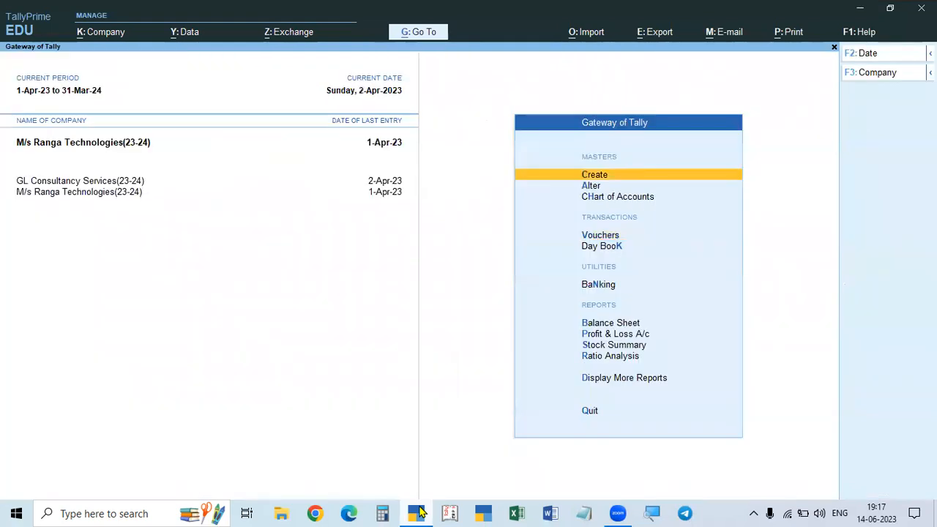
pyautogui.press('Escape')
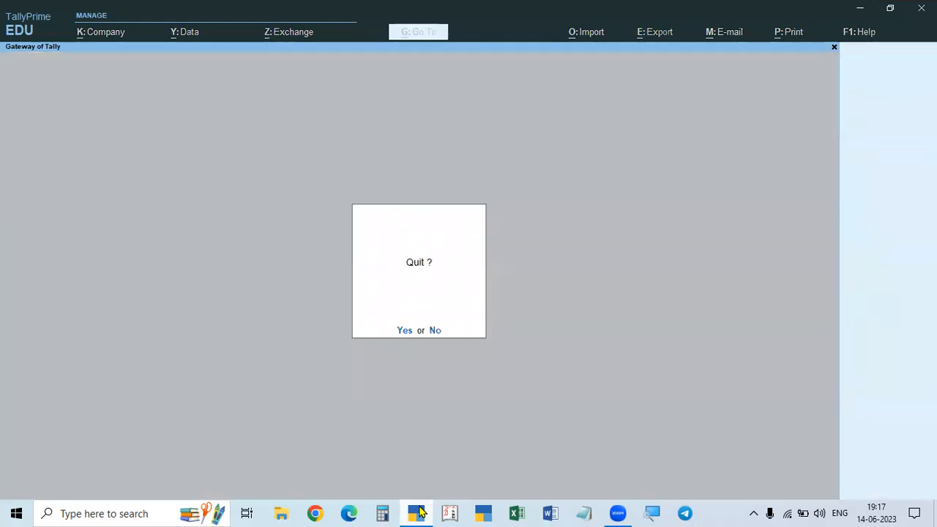
pyautogui.press('Escape')
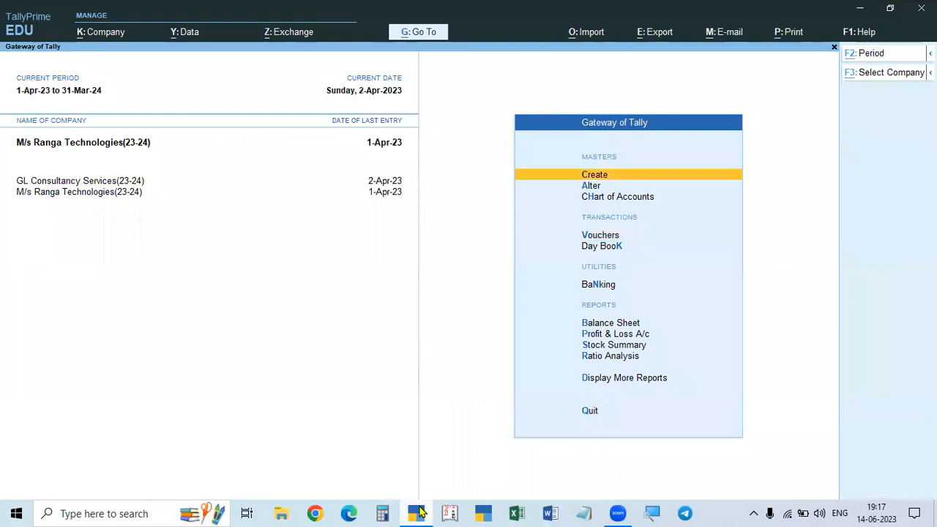
# Load the company Smart Tally Prime(22-23) and make it active.
pyautogui.press('F3')
pyautogui.press('Down')
pyautogui.press('Down')
pyautogui.press('Down')
pyautogui.press('Down')
pyautogui.press('Down')
pyautogui.press('Down')
pyautogui.press('Down')
pyautogui.press('Down')
pyautogui.press('Down')
pyautogui.press('Down')
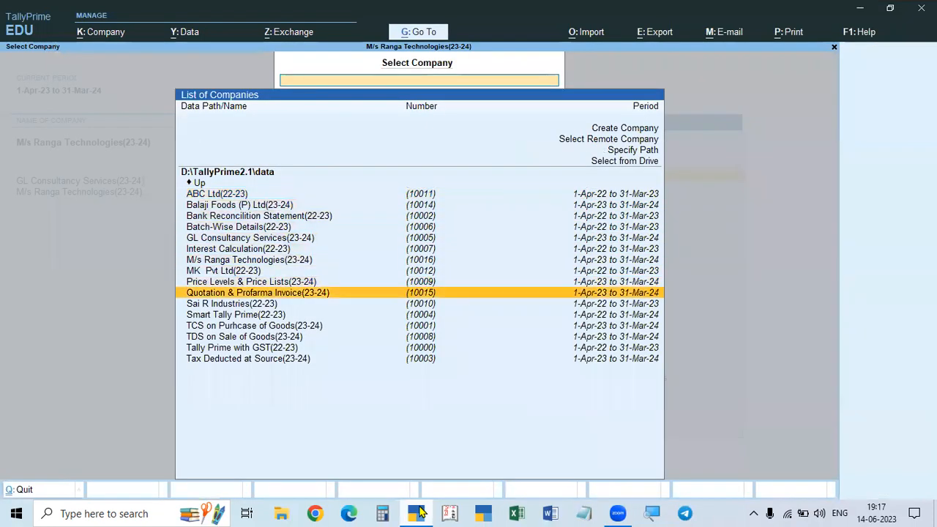
pyautogui.press('Down')
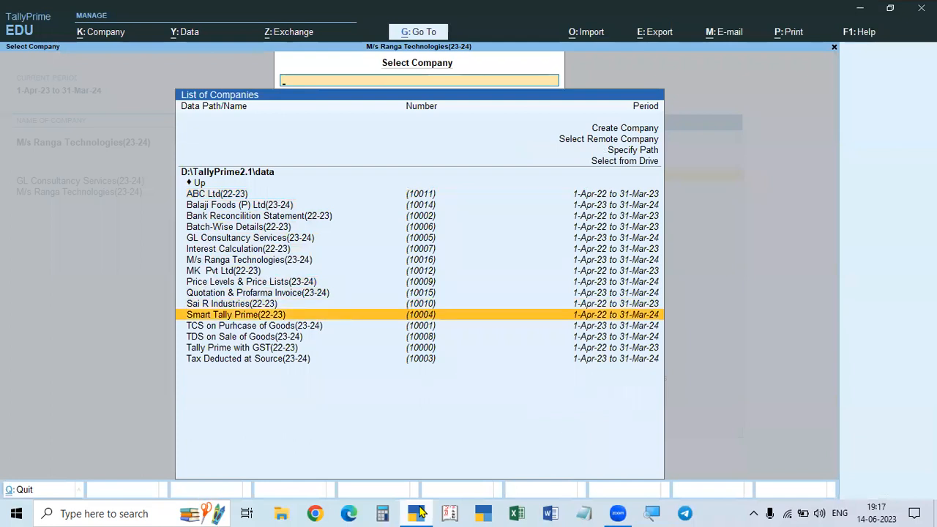
pyautogui.press('Return')
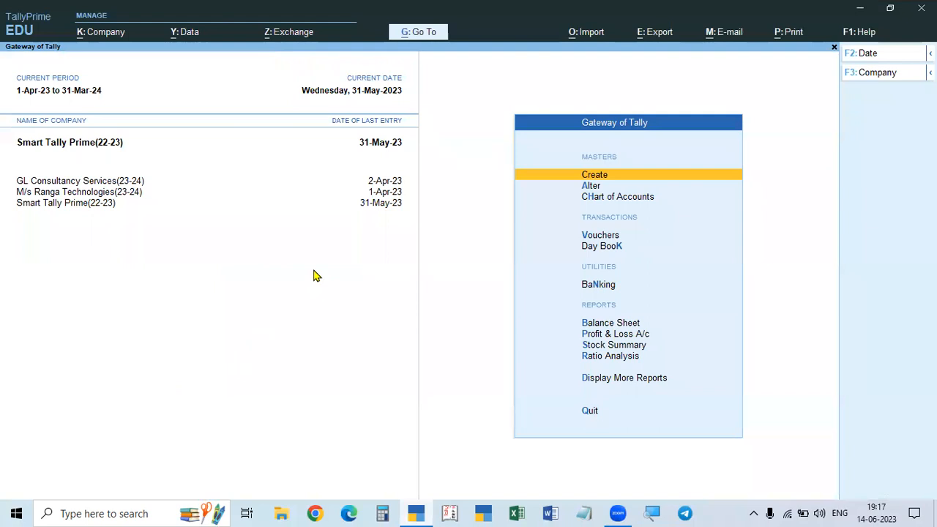
pyautogui.click(712, 63)
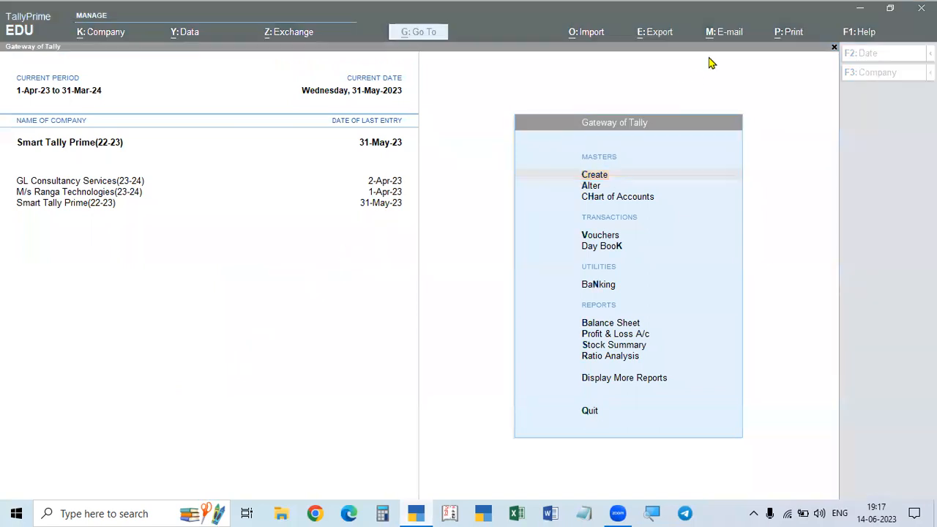
# Open a sales voucher in Smart Tally Prime(22-23), view its available voucher modes, and return to the Gateway of Tally.
pyautogui.click(400, 316)
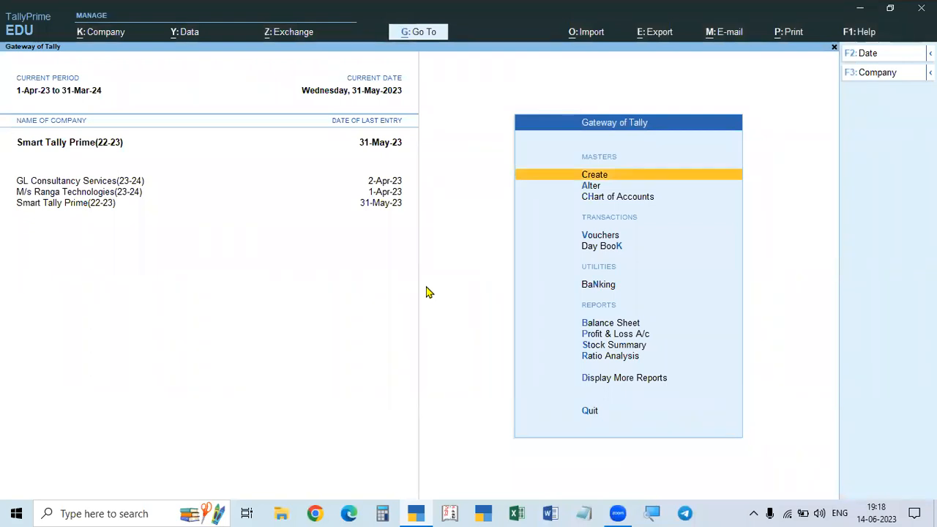
pyautogui.click(603, 238)
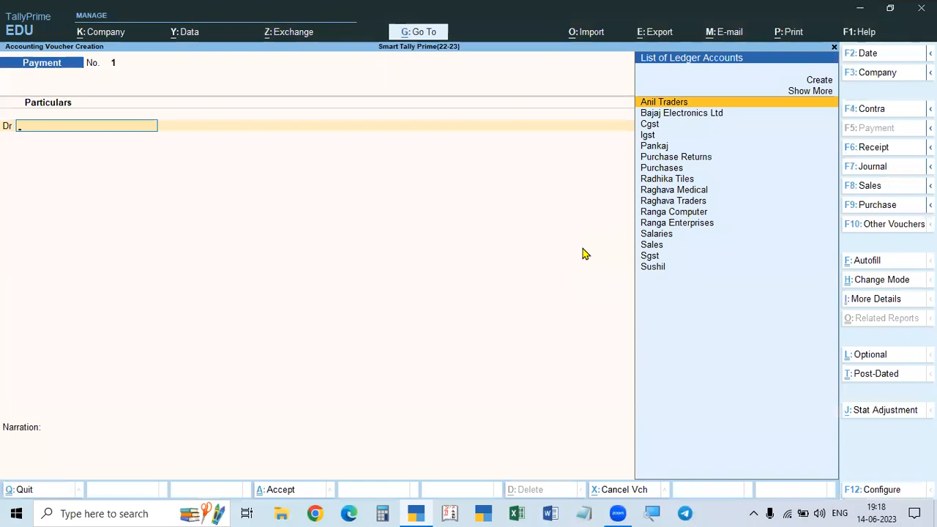
pyautogui.press('F8')
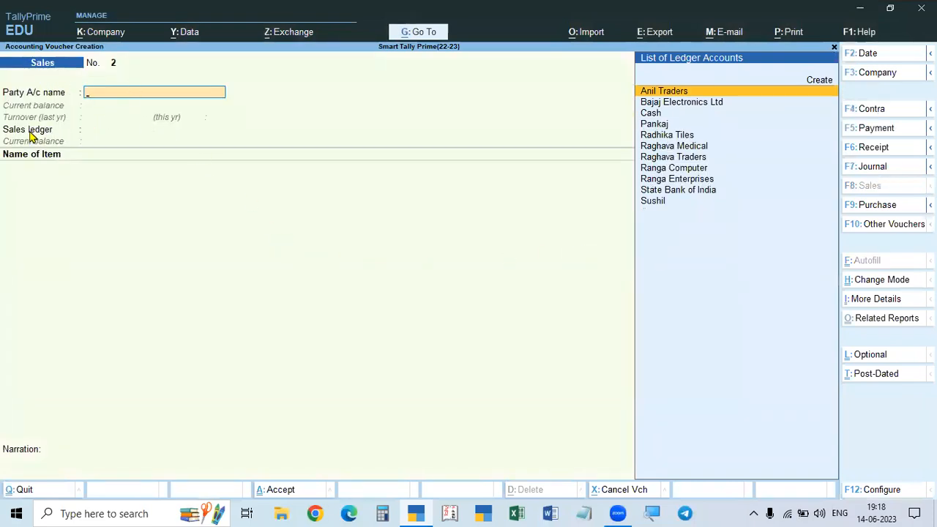
pyautogui.click(877, 282)
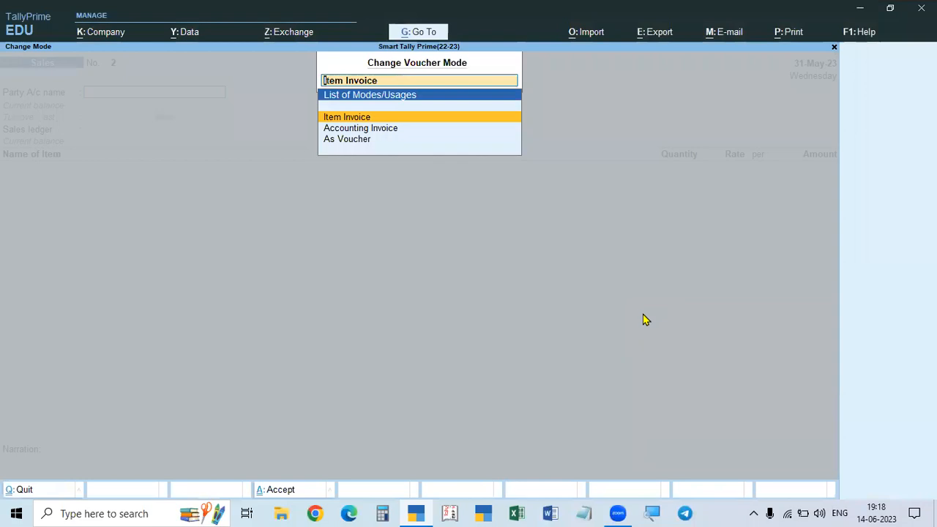
pyautogui.press('Escape')
pyautogui.press('Escape')
pyautogui.press('Escape')
pyautogui.press('Return')
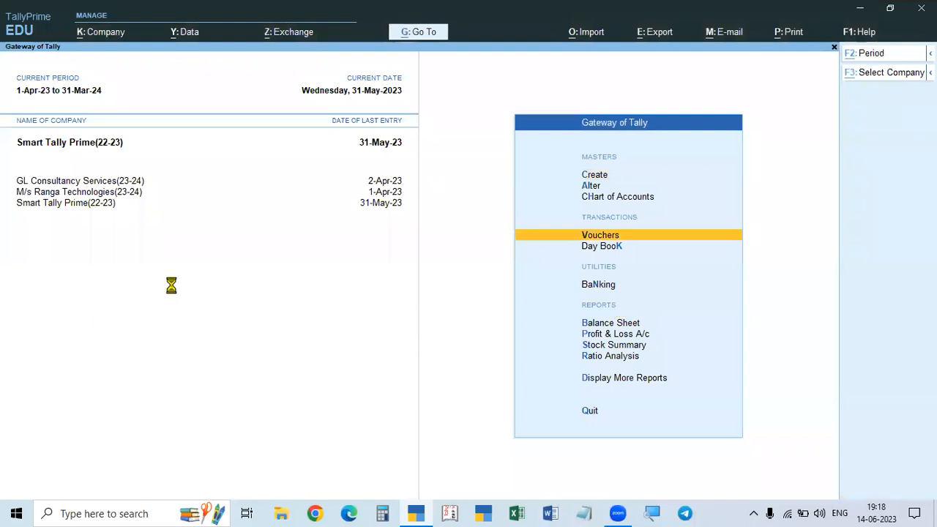
# Select GL Consultancy Services(23-24) from the company list as the active company.
pyautogui.press('F3')
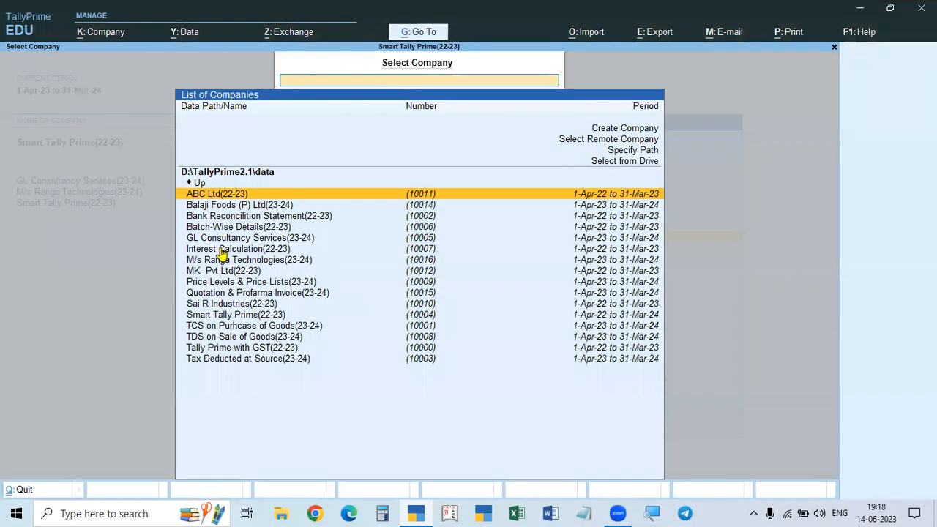
pyautogui.press('Down')
pyautogui.press('Down')
pyautogui.press('Down')
pyautogui.press('Down')
pyautogui.press('Return')
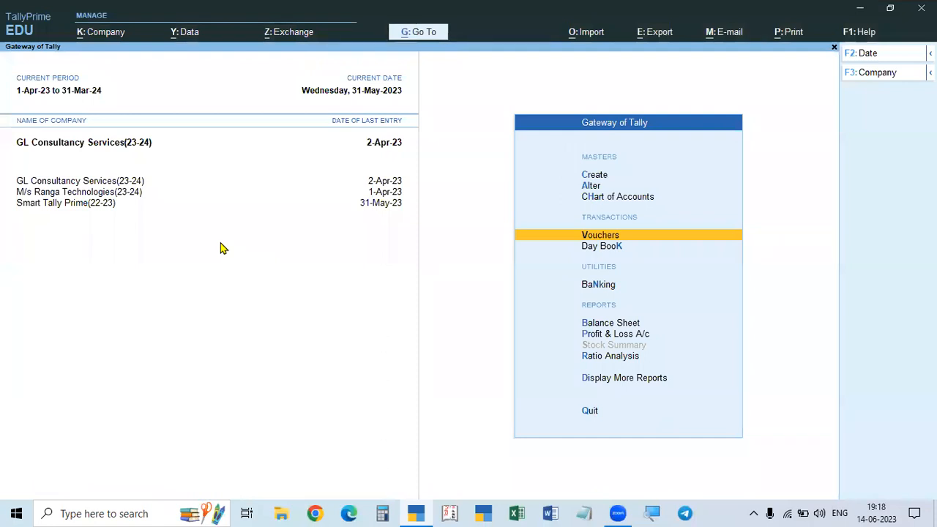
# Examine the accounting, inventory and taxation features of GL Consultancy Services(23-24), leaving them unaltered.
pyautogui.press('F11')
pyautogui.press('Return')
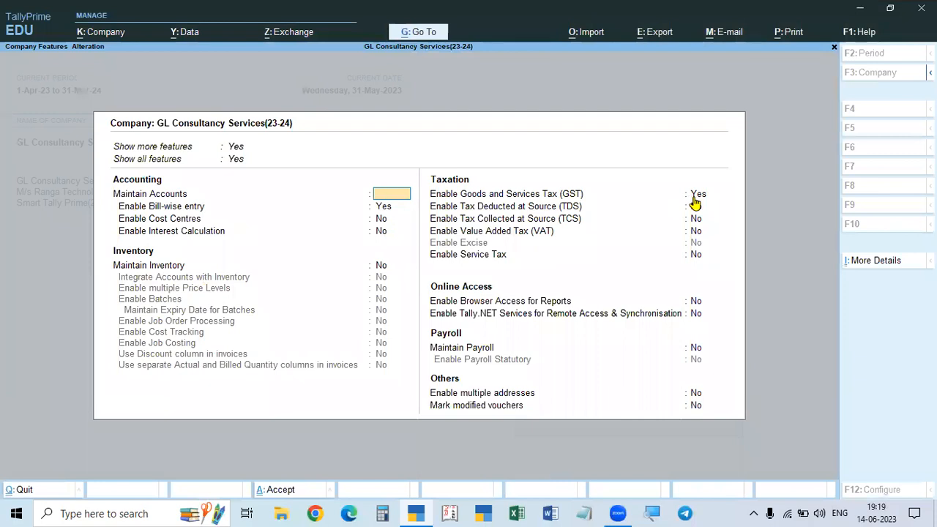
pyautogui.press('Escape')
pyautogui.press('Escape')
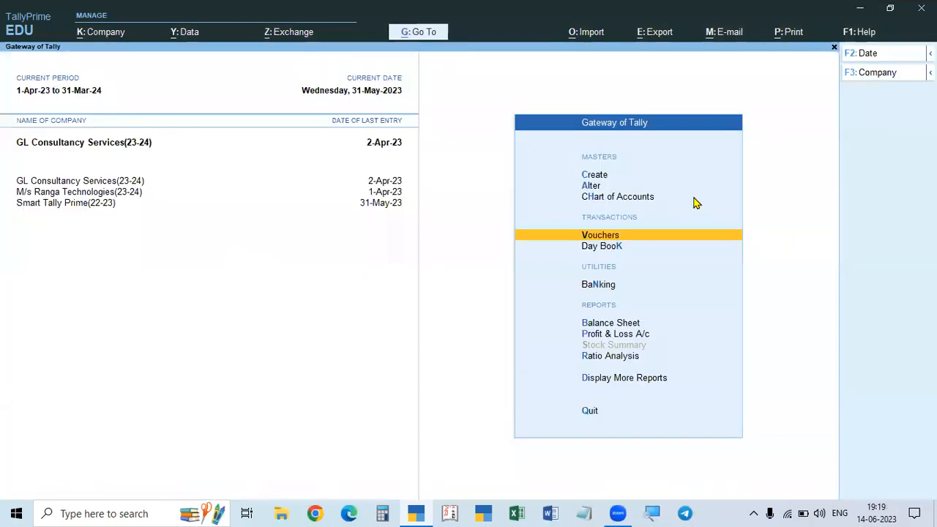
# Open a sales voucher in GL Consultancy Services(23-24) and check its available modes, choosing Accounting Invoice.
pyautogui.press('c')
pyautogui.press('Escape')
pyautogui.press('v')
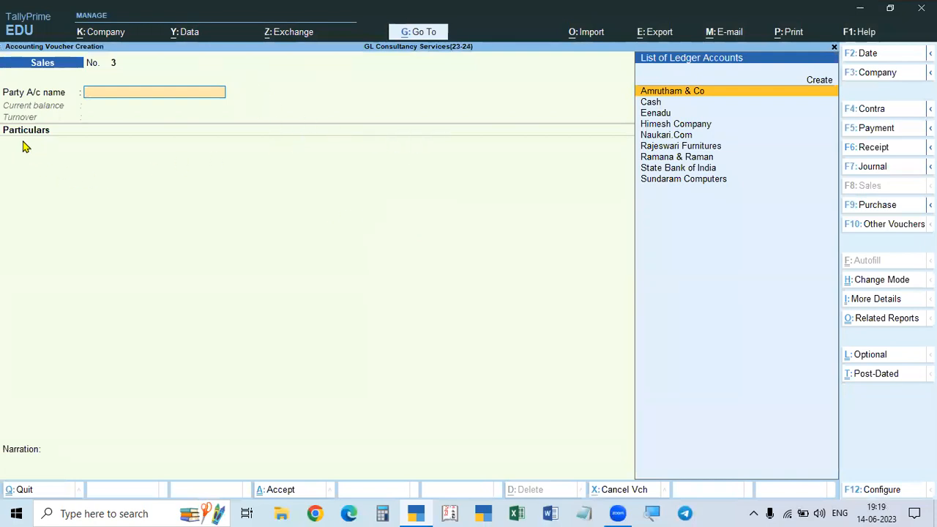
pyautogui.click(869, 282)
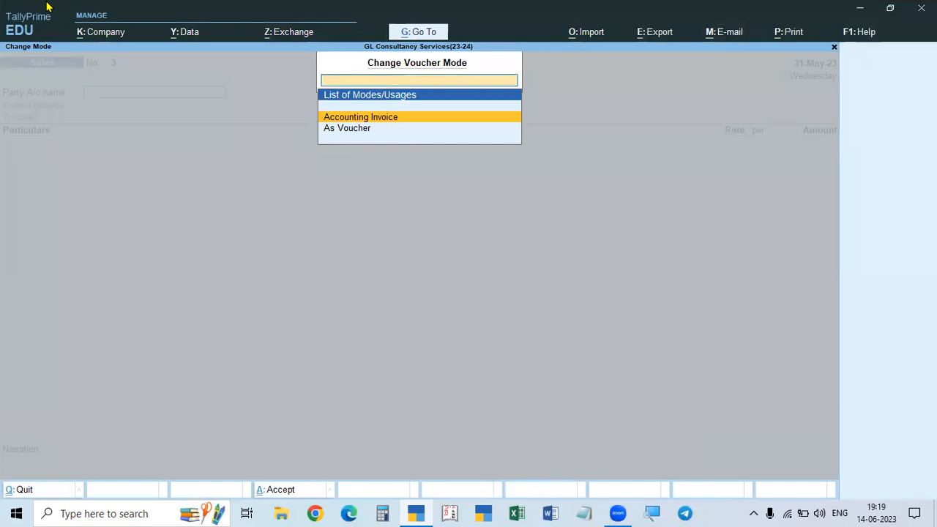
pyautogui.press('Return')
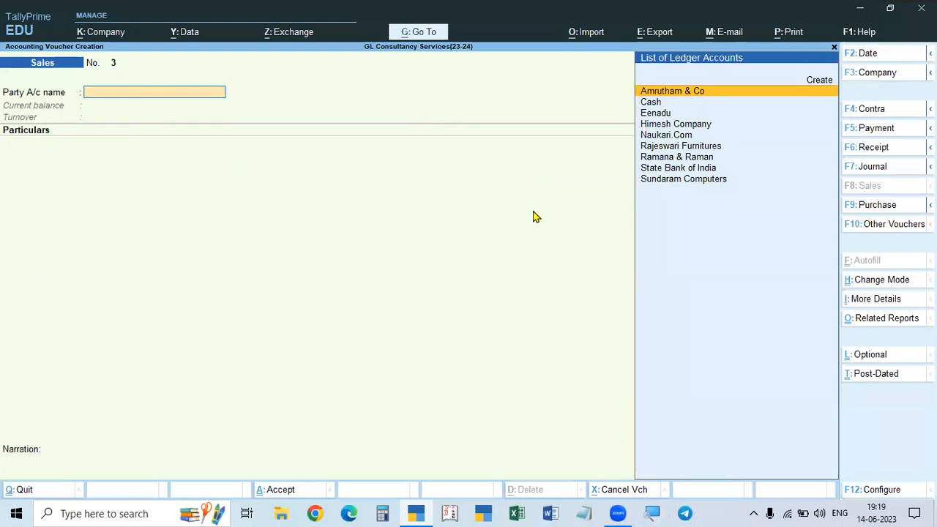
pyautogui.press('Escape')
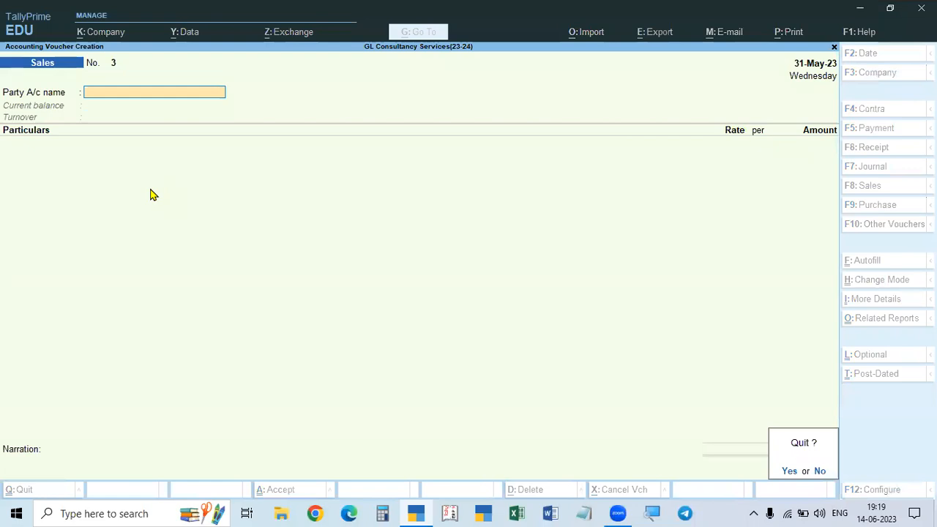
pyautogui.press('n')
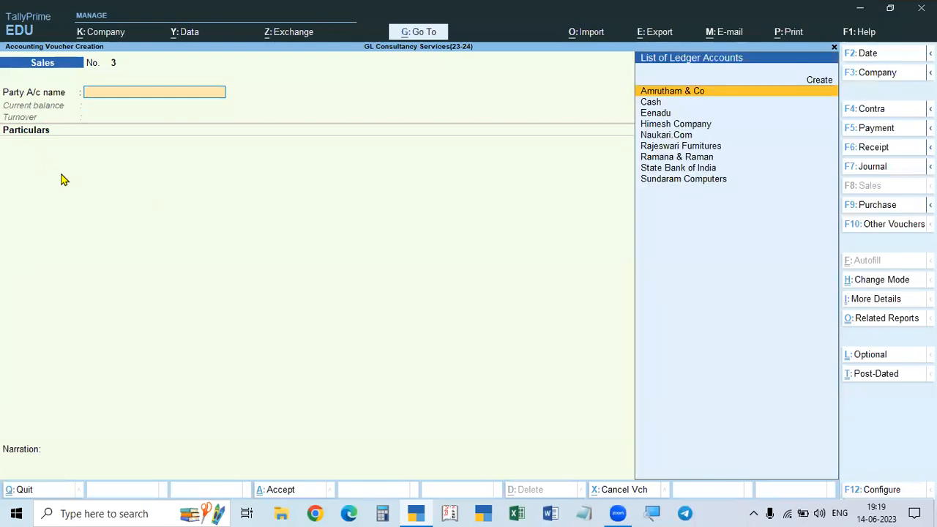
# Fill the sales voucher with party Amrutham & Co and the Accounting Services ledger, leaving the ledger description blank.
pyautogui.press('Return')
pyautogui.hotkey('ctrl', 'a')
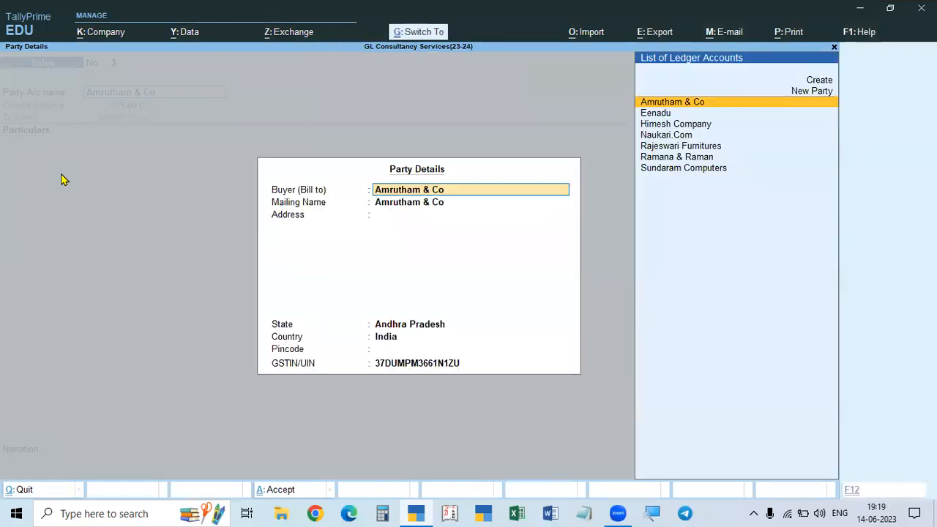
pyautogui.hotkey('ctrl', 'a')
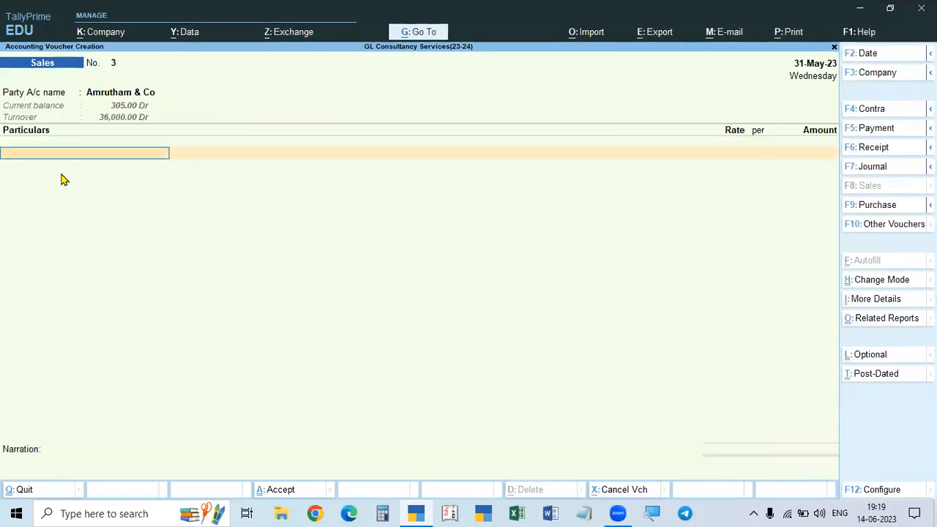
pyautogui.press('alt')
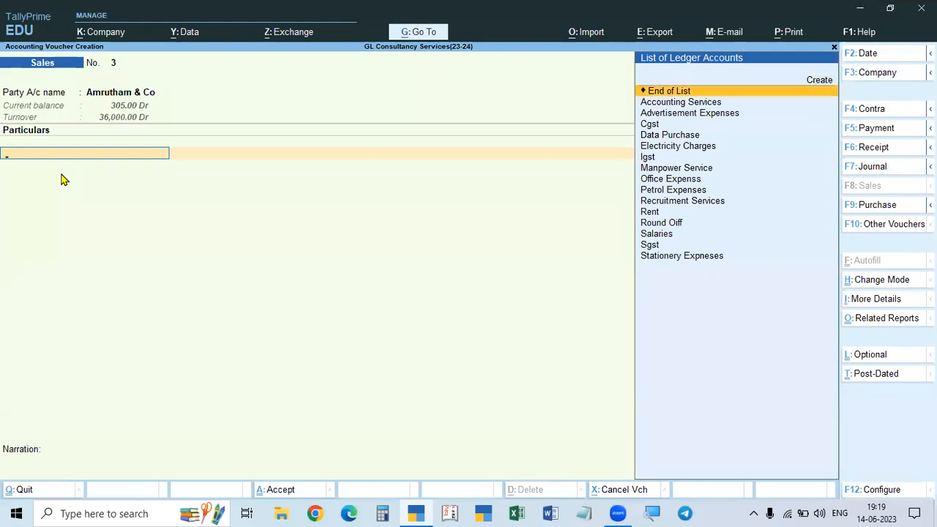
pyautogui.press('Down')
pyautogui.press('Return')
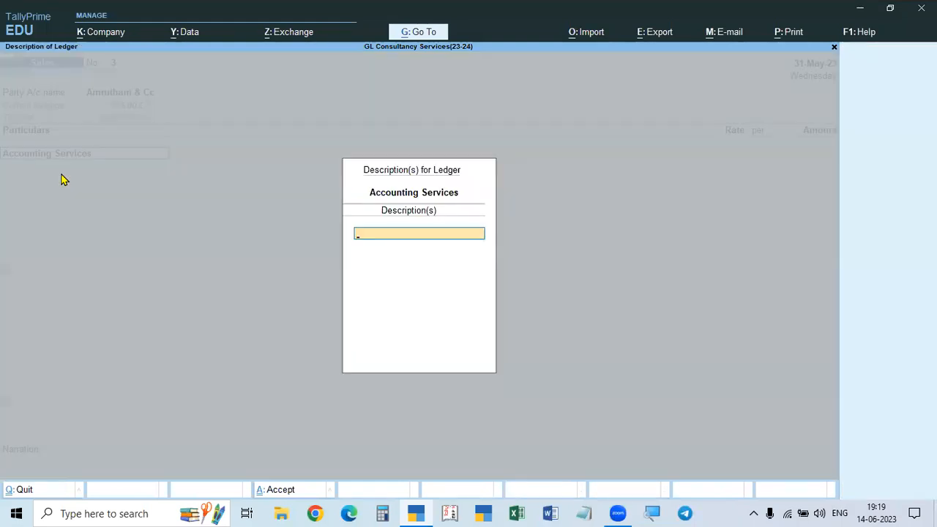
pyautogui.press('Return')
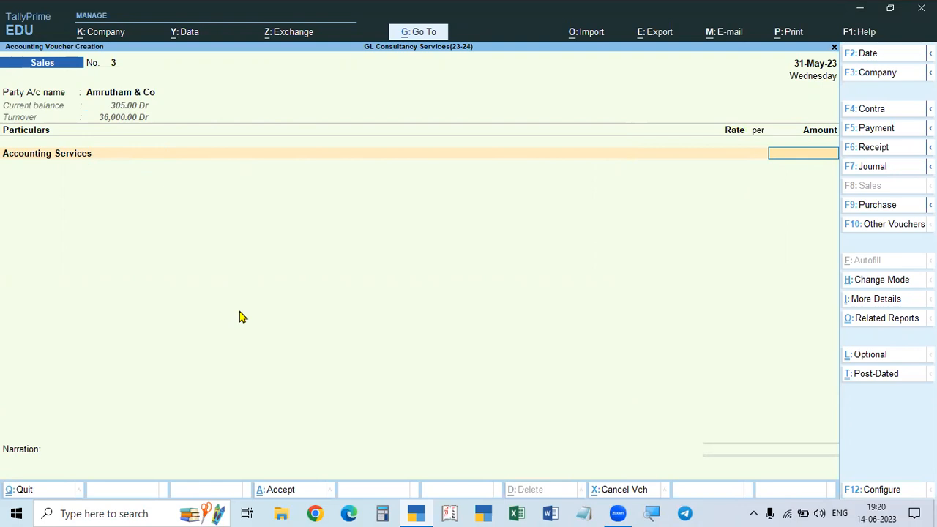
# Discard the unsaved sales voucher and make Smart Tally Prime(22-23) the active company.
pyautogui.press('Escape')
pyautogui.press('y')
pyautogui.press('Escape')
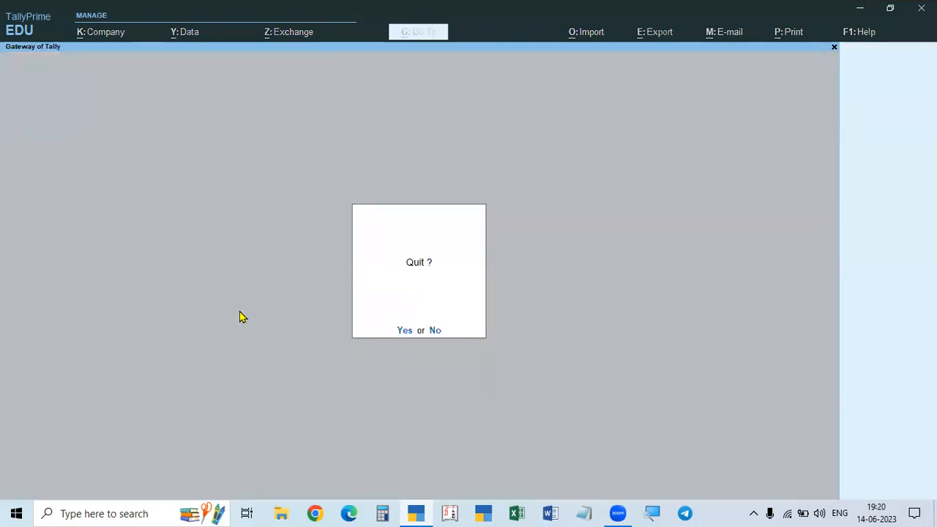
pyautogui.press('n')
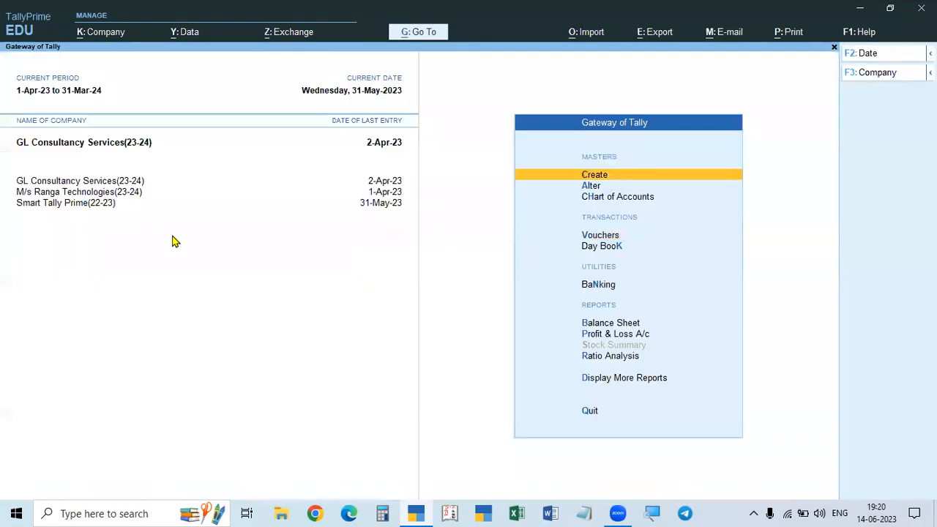
pyautogui.click(87, 209)
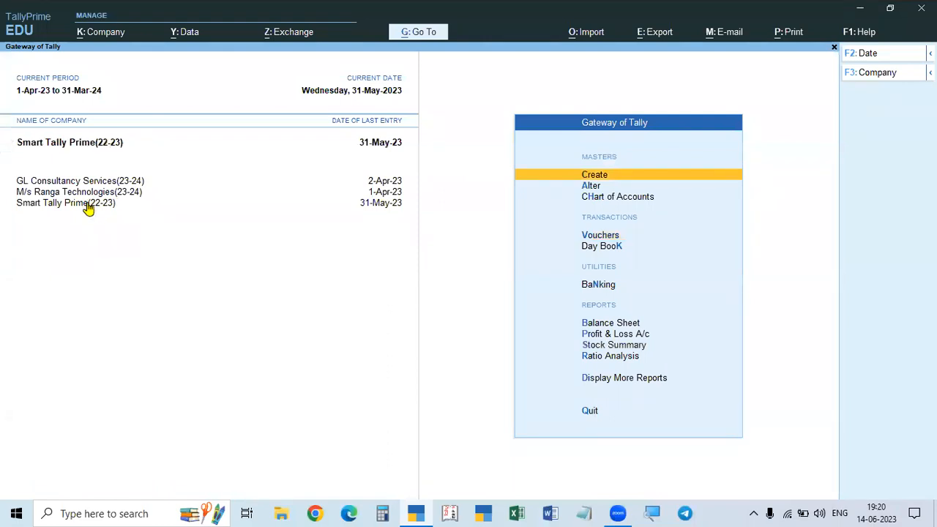
pyautogui.press('d')
pyautogui.press('a')
pyautogui.press('l')
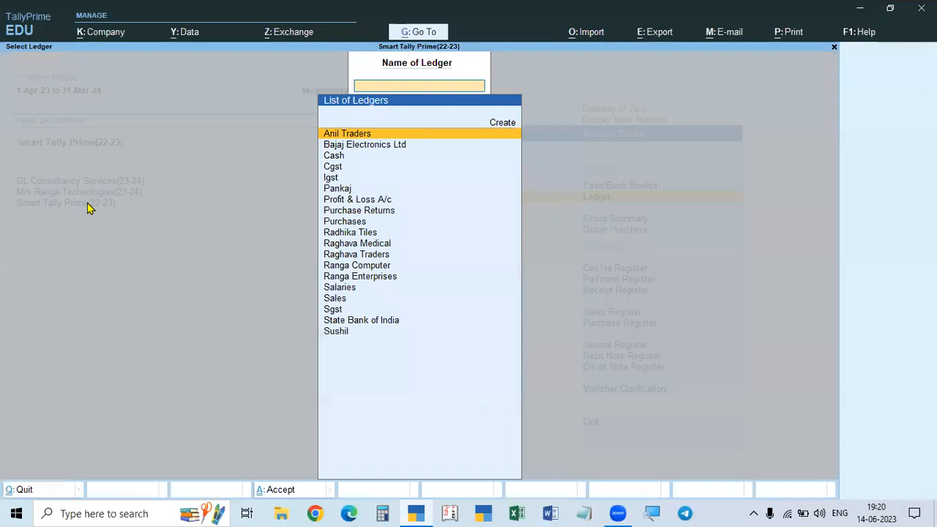
pyautogui.press('Escape')
pyautogui.press('Escape')
pyautogui.press('Escape')
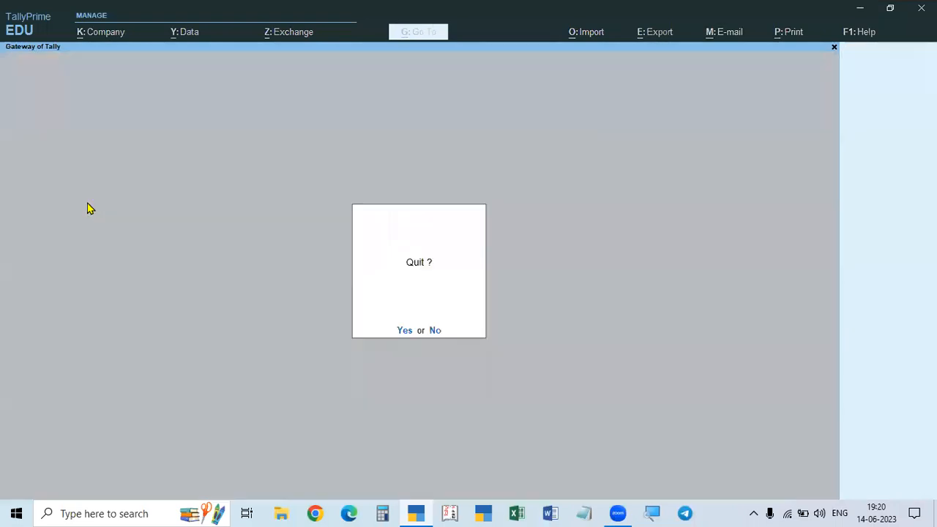
pyautogui.press('n')
# Open a sales voucher in Smart Tally Prime(22-23) and change its mode to Accounting Invoice.
pyautogui.press('v')
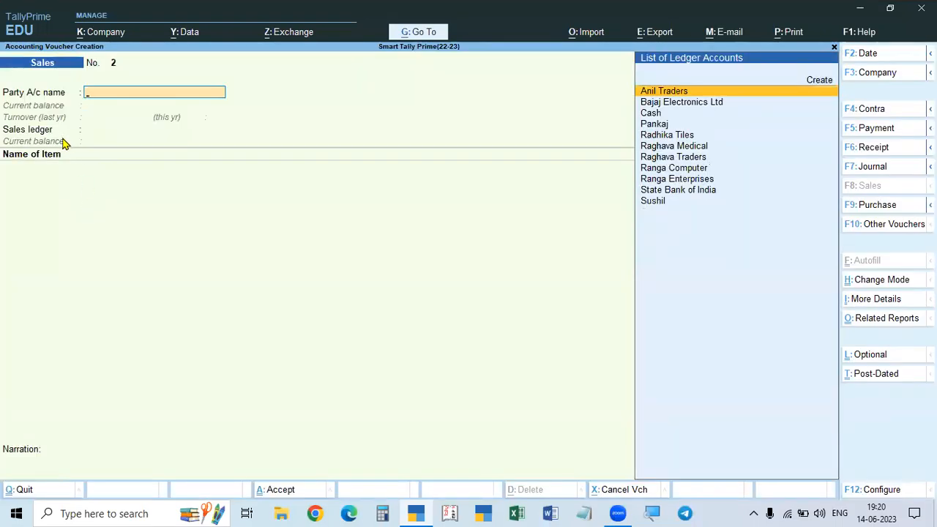
pyautogui.click(868, 282)
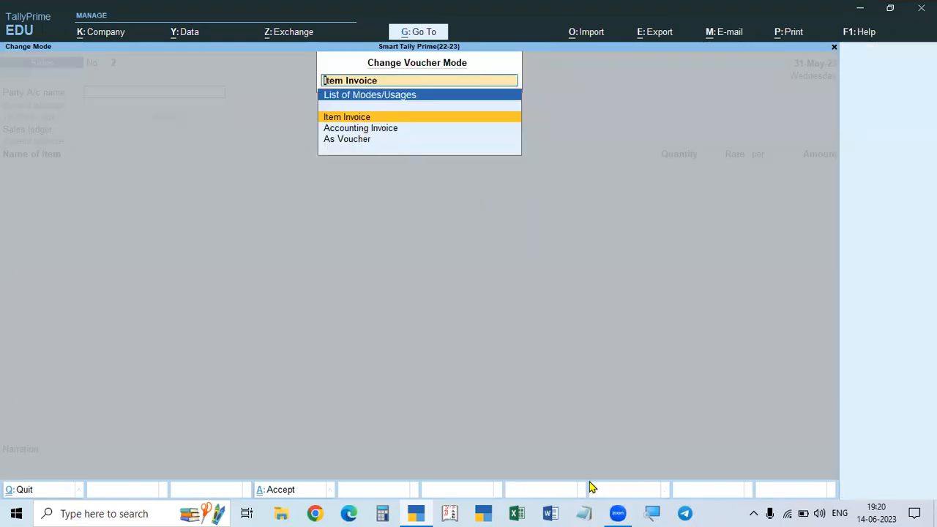
pyautogui.press('Escape')
pyautogui.press('Escape')
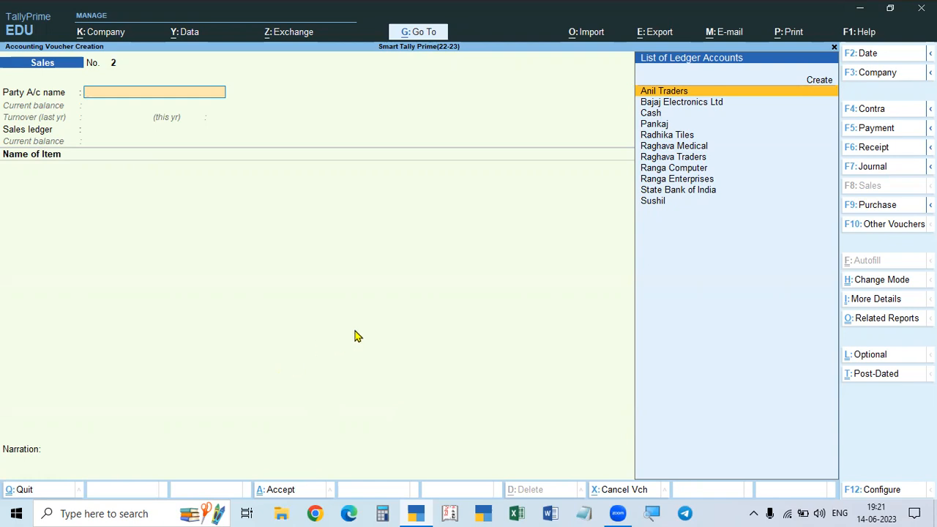
pyautogui.click(875, 279)
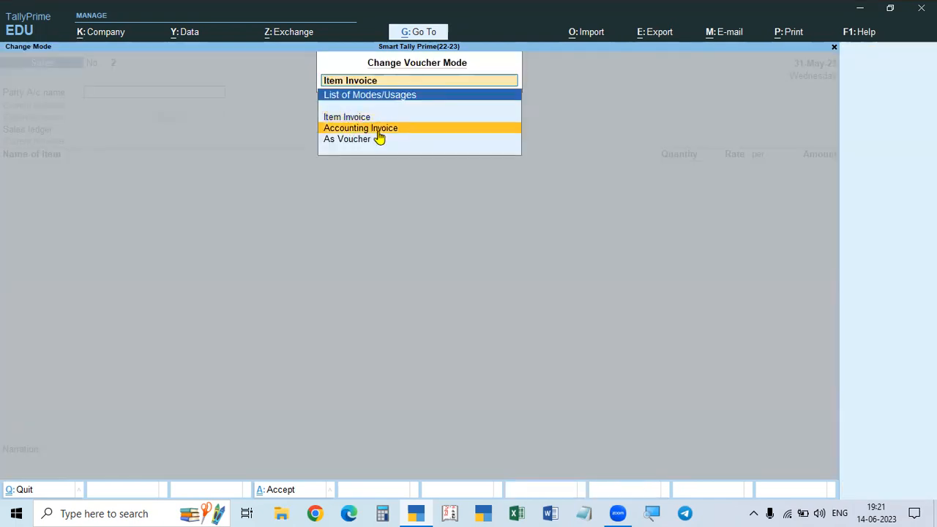
pyautogui.click(379, 133)
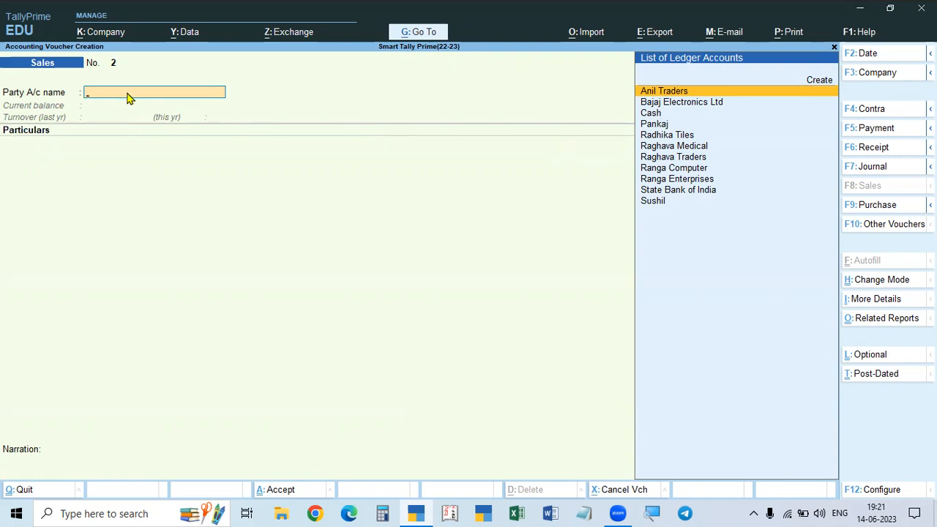
# Look at the blank ledger creation form for the party account, discard it, and switch to a purchase voucher.
pyautogui.hotkey('alt', 'c')
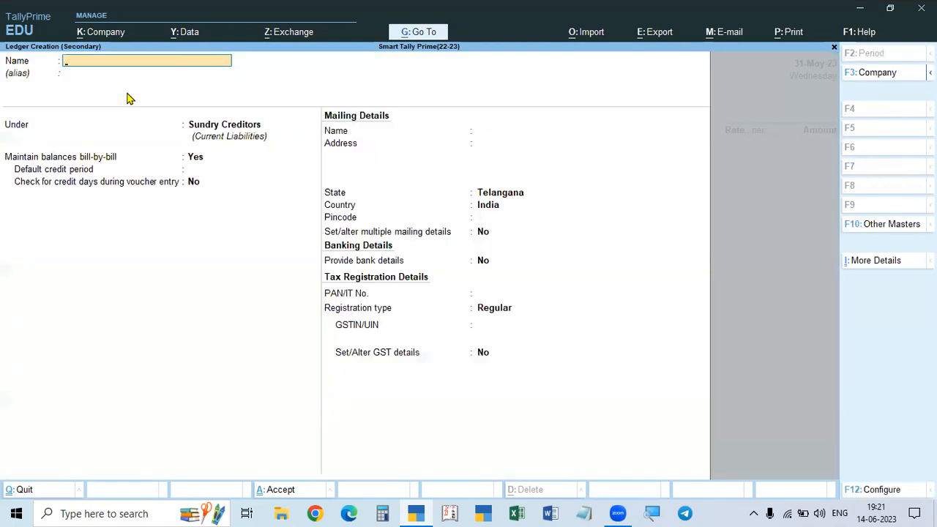
pyautogui.press('Escape')
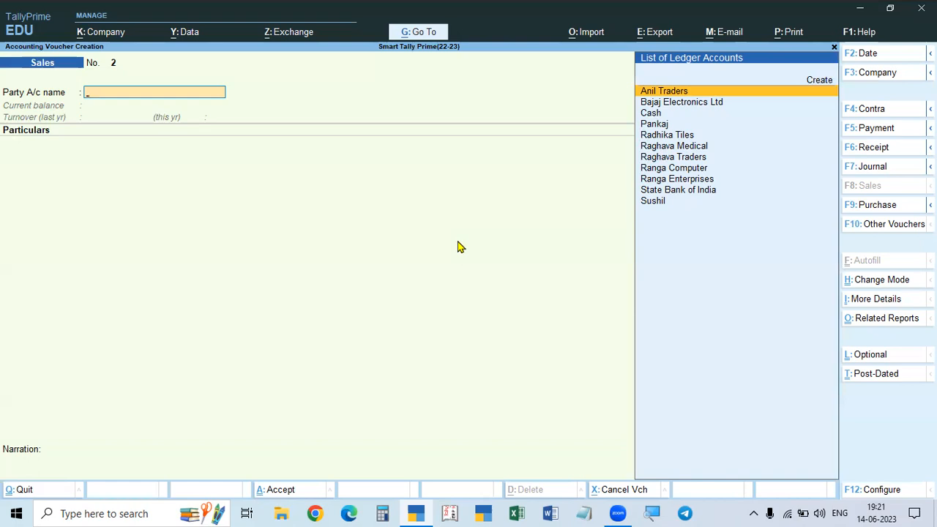
pyautogui.press('F9')
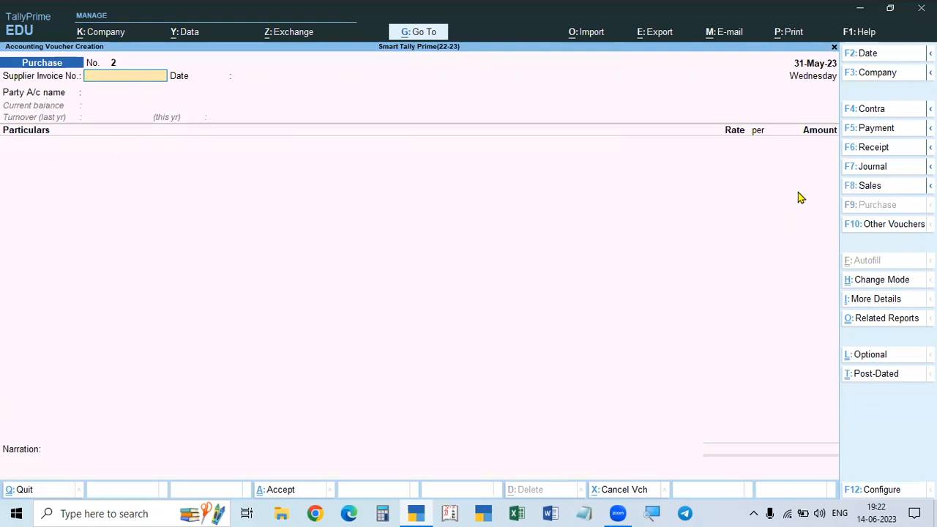
# Return to the sales voucher and view its list of voucher modes, keeping Accounting Invoice.
pyautogui.press('F8')
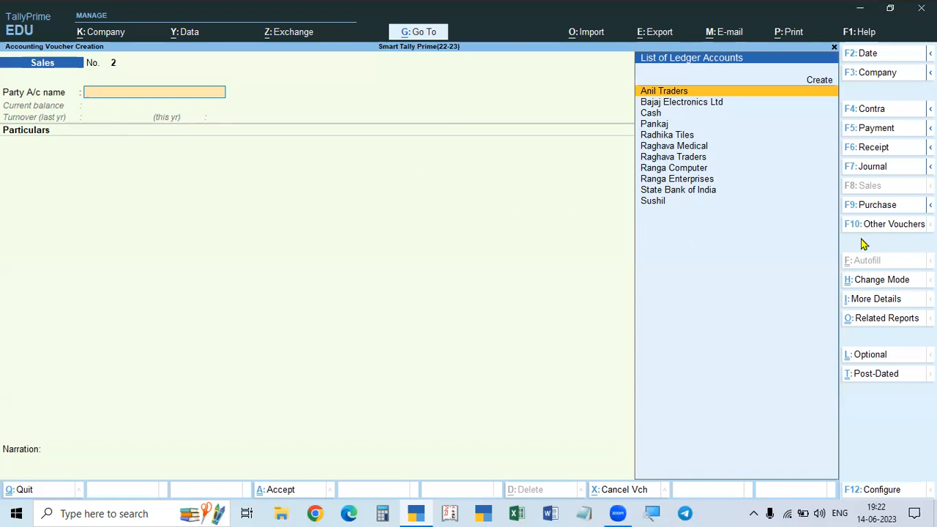
pyautogui.click(871, 286)
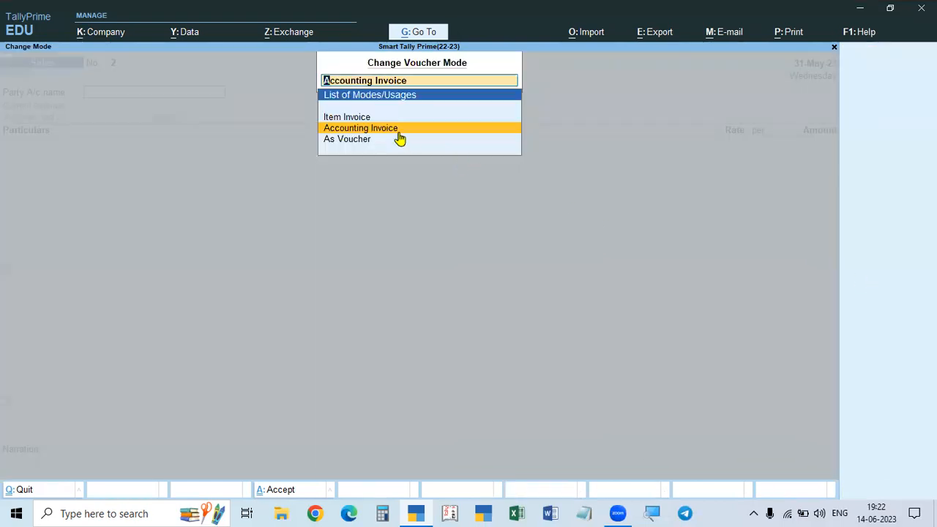
pyautogui.press('Escape')
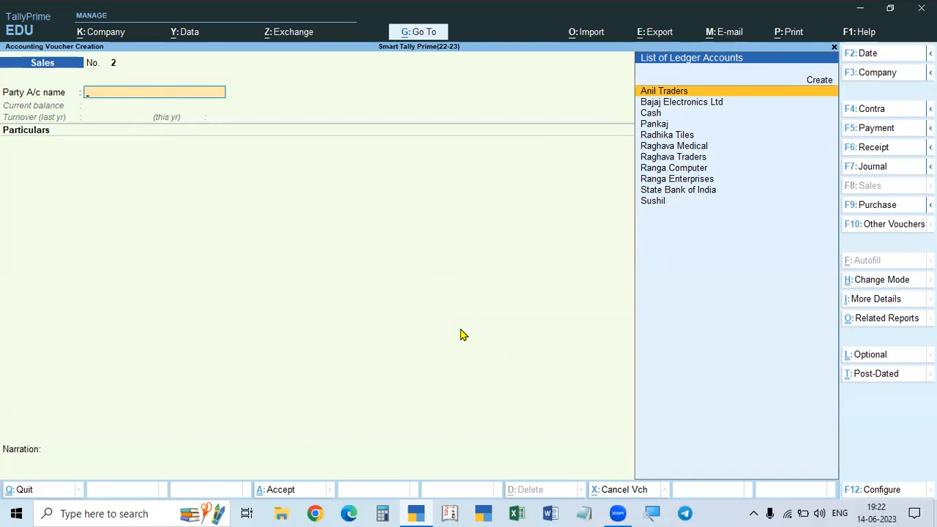
# Review the available voucher modes and change the sales voucher's mode to Item Invoice.
pyautogui.click(898, 286)
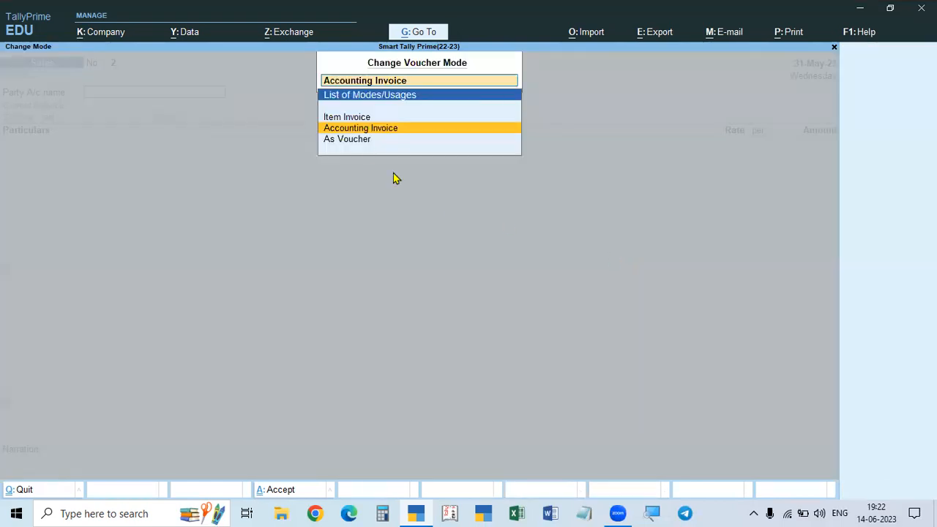
pyautogui.press('Return')
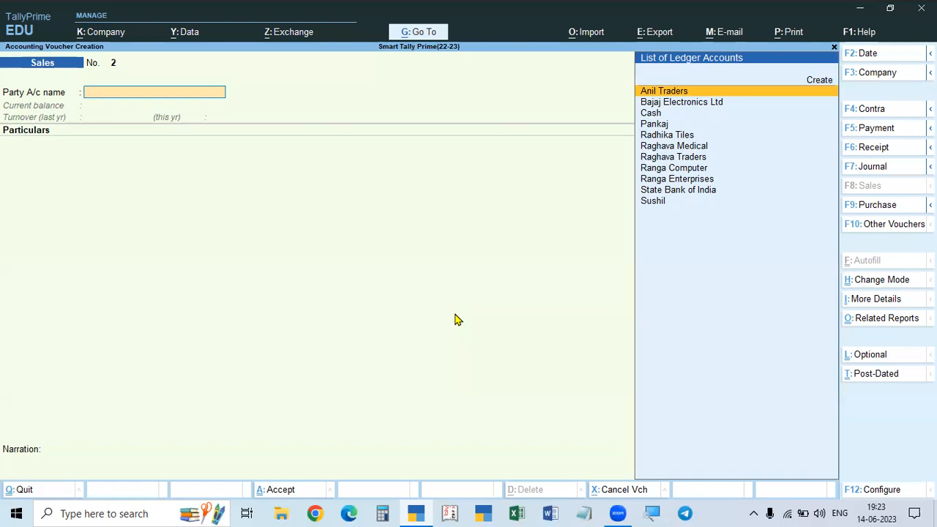
pyautogui.click(881, 285)
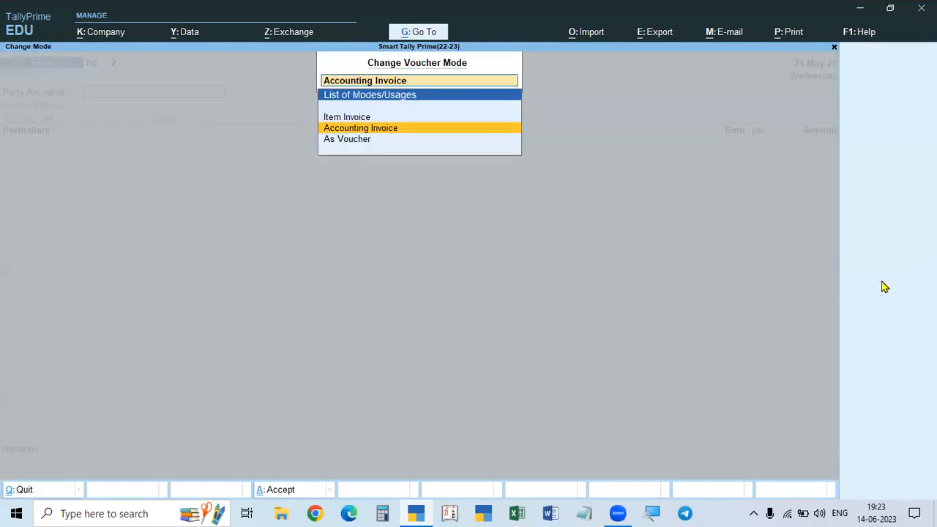
pyautogui.click(353, 120)
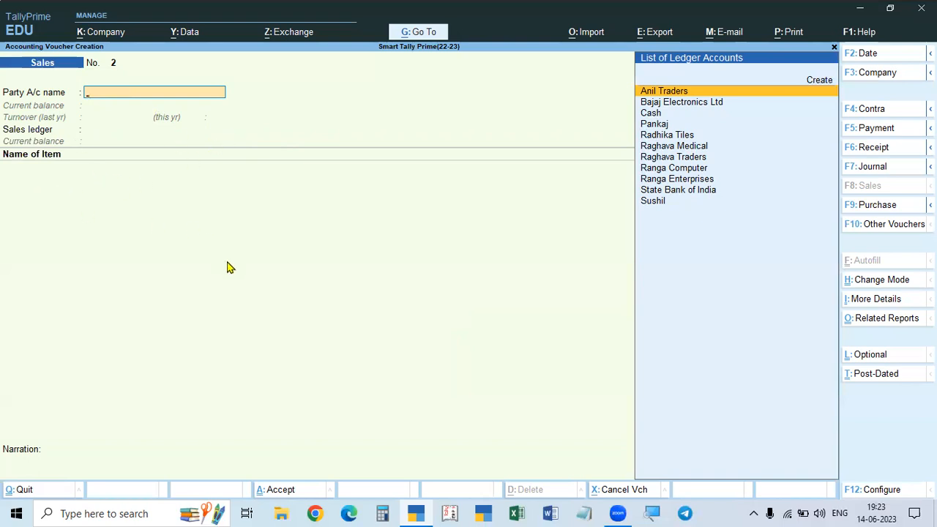
# Set Anil Traders as the party account and Sales as the sales ledger, accepting the party's details.
pyautogui.press('Return')
pyautogui.hotkey('ctrl', 'a')
pyautogui.hotkey('ctrl', 'a')
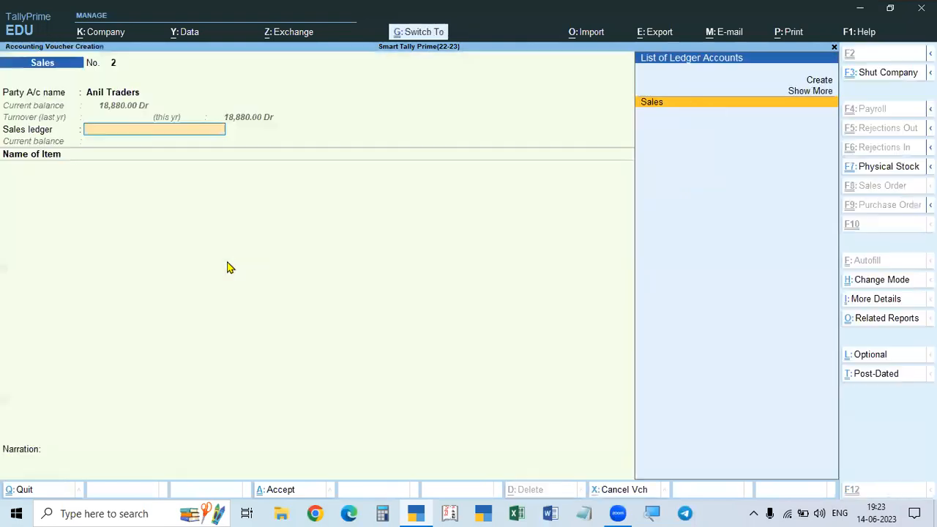
pyautogui.press('Return')
pyautogui.press('Return')
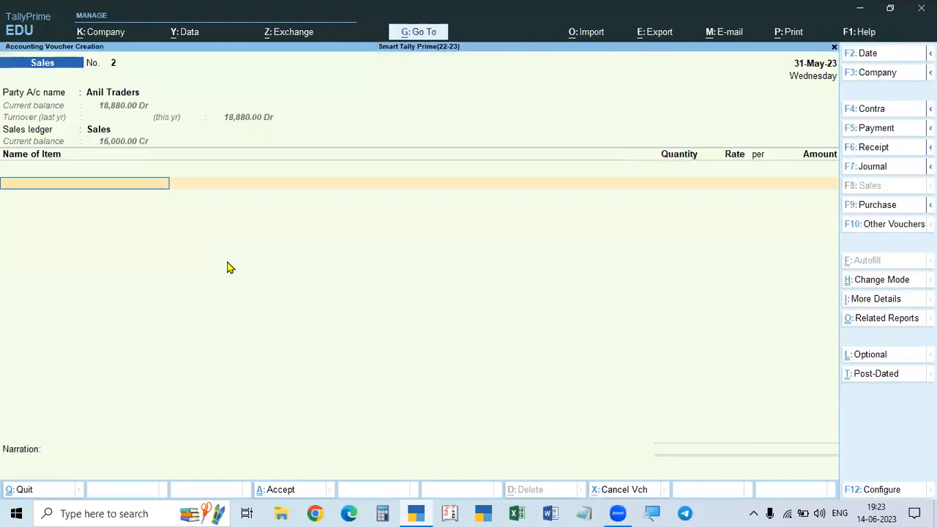
# Add the stock item Sony TV 20" with a quantity of 2 Pcs at a rate of 25000 per piece.
pyautogui.press('Down')
pyautogui.press('Down')
pyautogui.press('Down')
pyautogui.press('Down')
pyautogui.press('Down')
pyautogui.press('Down')
pyautogui.press('Down')
pyautogui.press('Down')
pyautogui.press('Down')
pyautogui.press('Down')
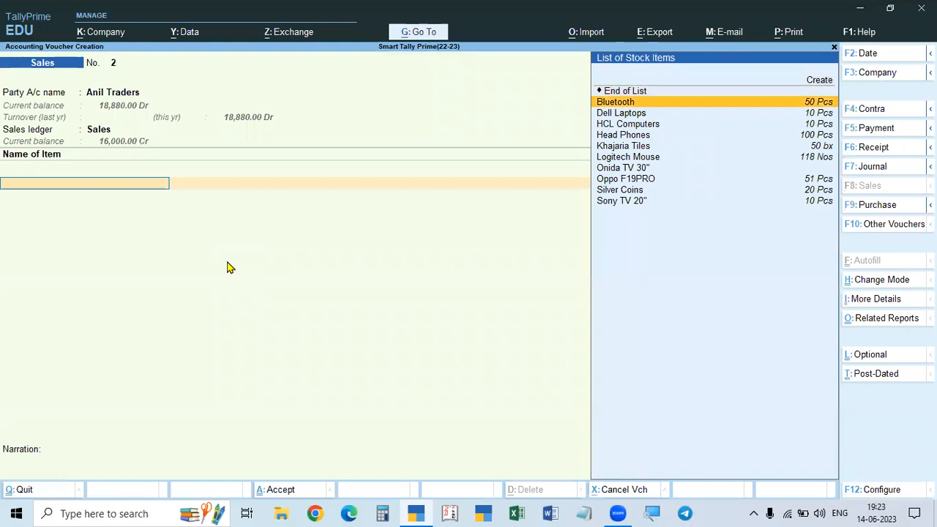
pyautogui.press('Return')
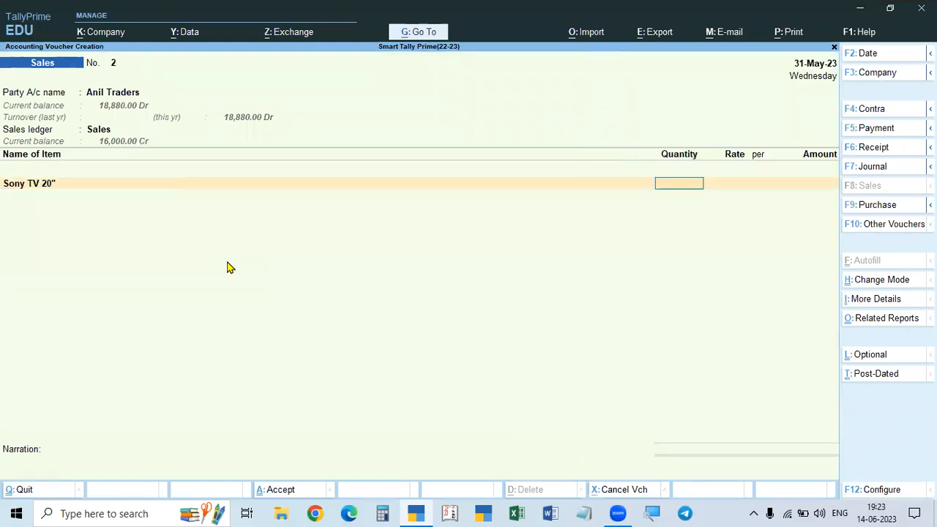
pyautogui.write('2')
pyautogui.press('Return')
pyautogui.write('25000')
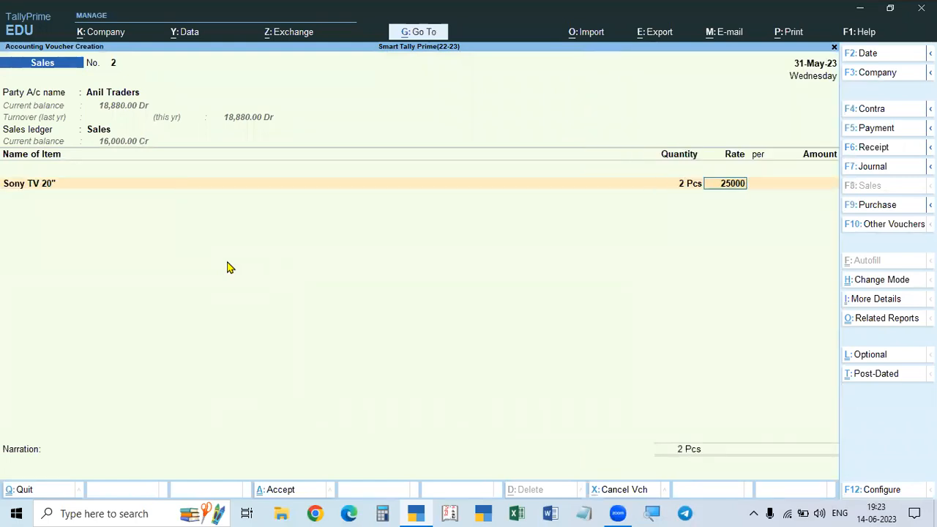
pyautogui.press('Return')
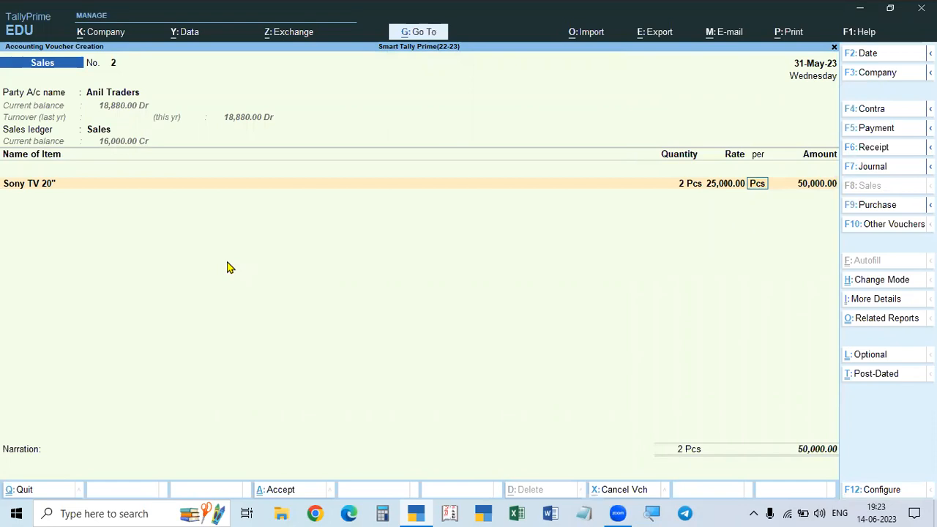
pyautogui.press('Return')
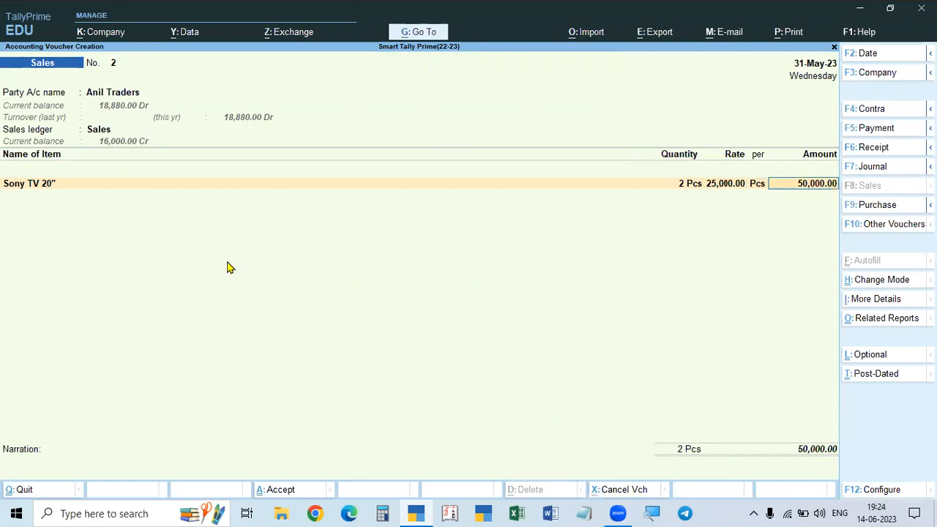
pyautogui.press('Return')
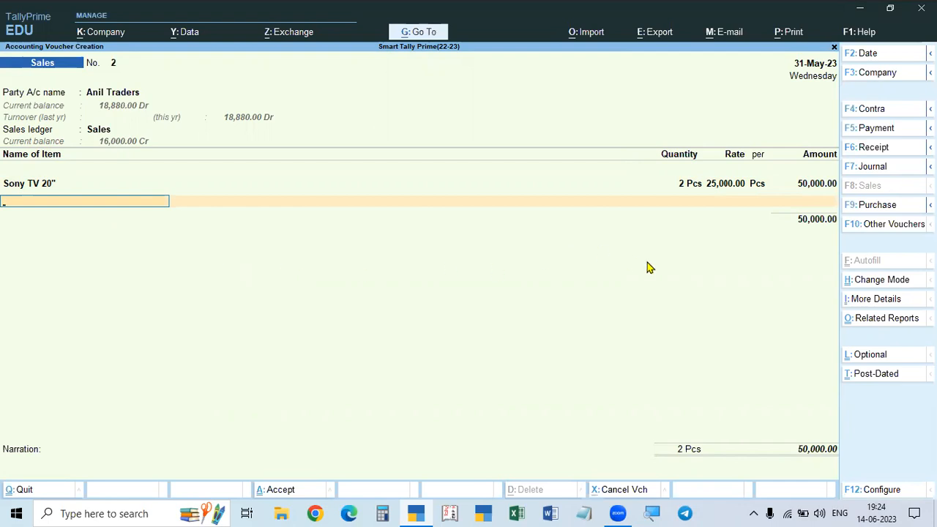
# Add a second Sony TV 20" line without quantity or rate and move on to the additional ledger lines.
pyautogui.press('Return')
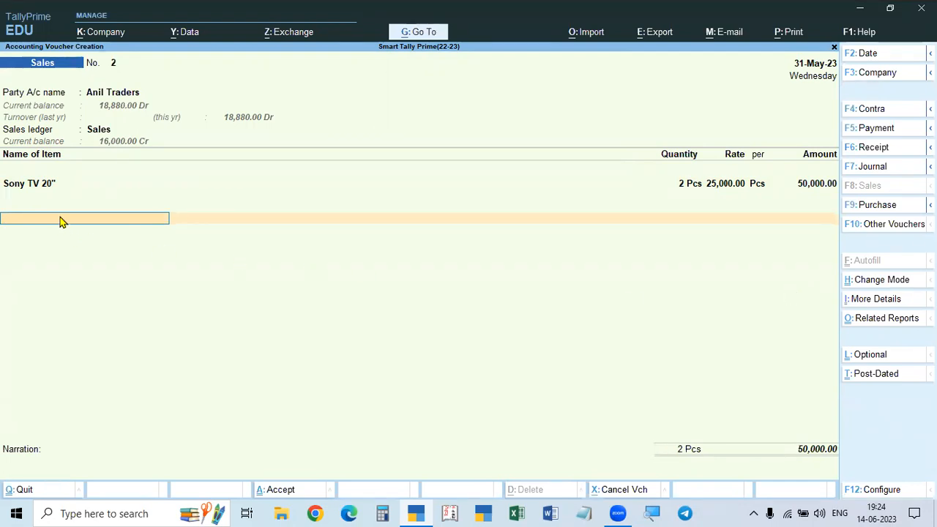
pyautogui.press('BackSpace')
pyautogui.press('Return')
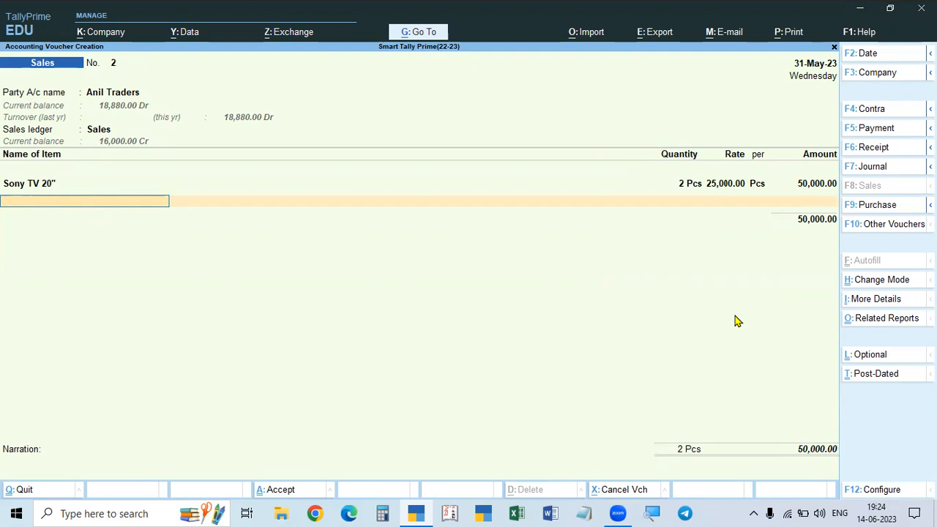
pyautogui.press('Return')
pyautogui.press('Return')
pyautogui.press('Return')
pyautogui.press('Return')
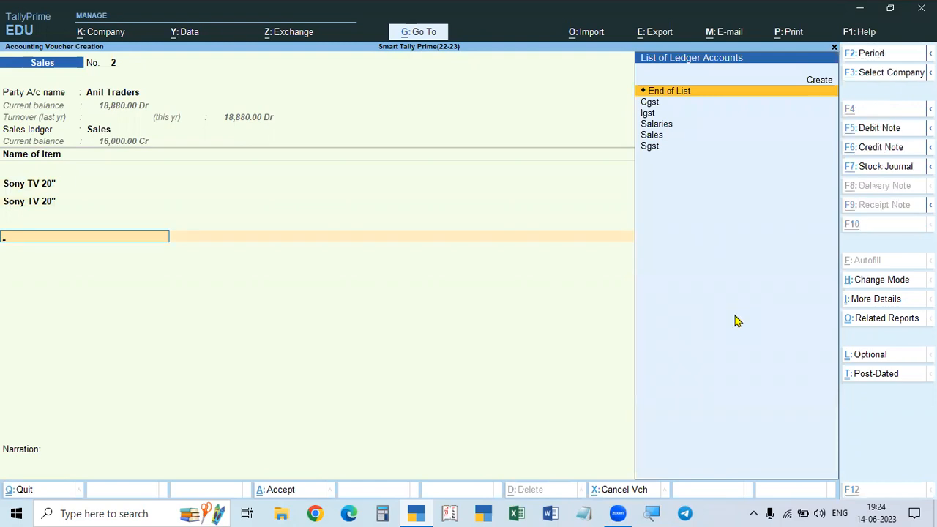
# Start a new ledger named AMC under Indirect Incomes with the ledger type Not Applicable.
pyautogui.hotkey('alt', 'c')
pyautogui.write('Servi cel')
pyautogui.press('BackSpace')
pyautogui.press('BackSpace')
pyautogui.press('BackSpace')
pyautogui.press('BackSpace')
pyautogui.press('BackSpace')
pyautogui.press('BackSpace')
pyautogui.write('AMC')
pyautogui.press('Return')
pyautogui.press('Return')
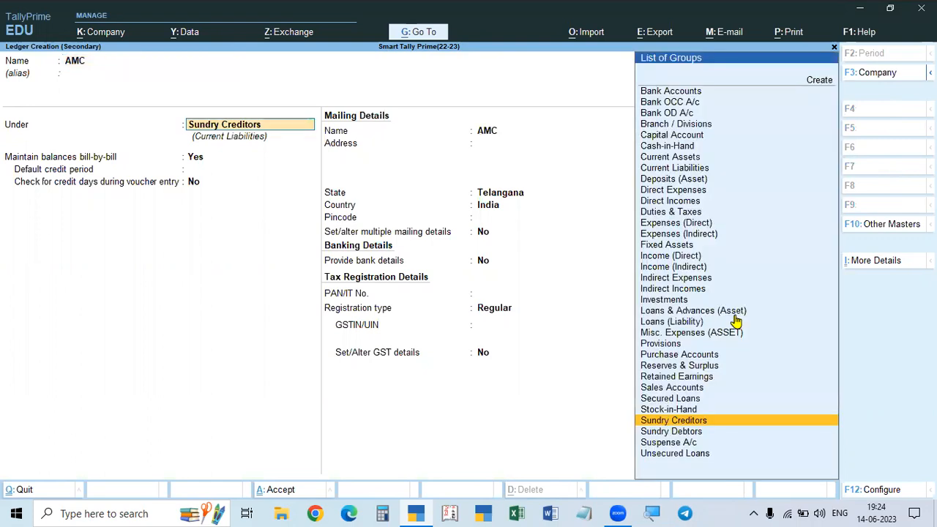
pyautogui.write('Di')
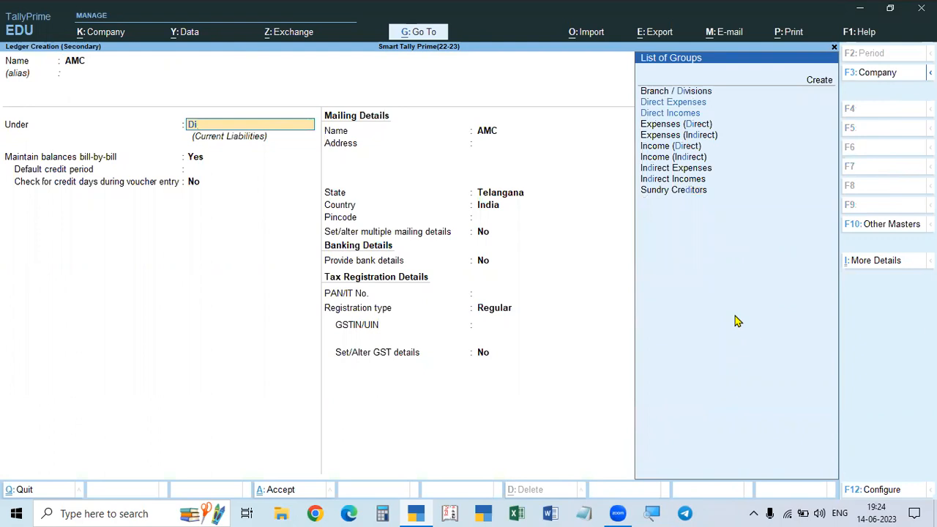
pyautogui.press('BackSpace')
pyautogui.press('BackSpace')
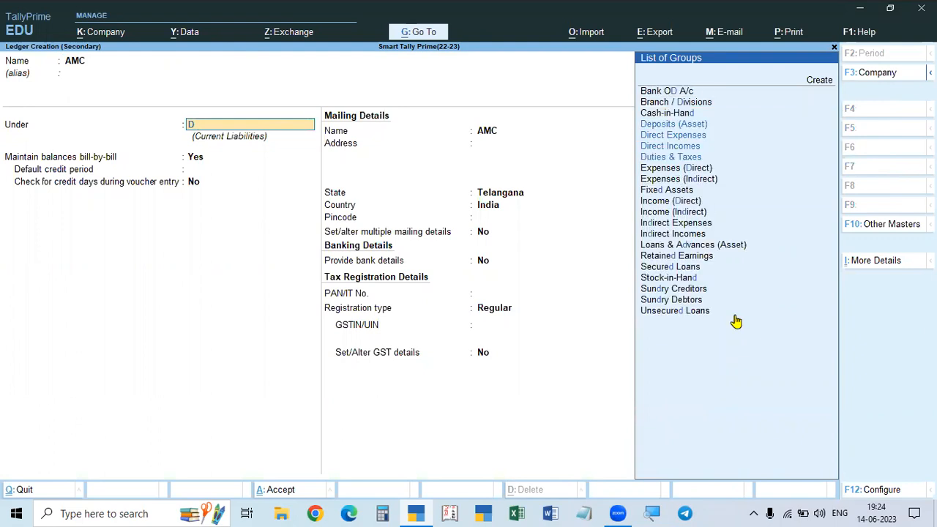
pyautogui.write('Ind')
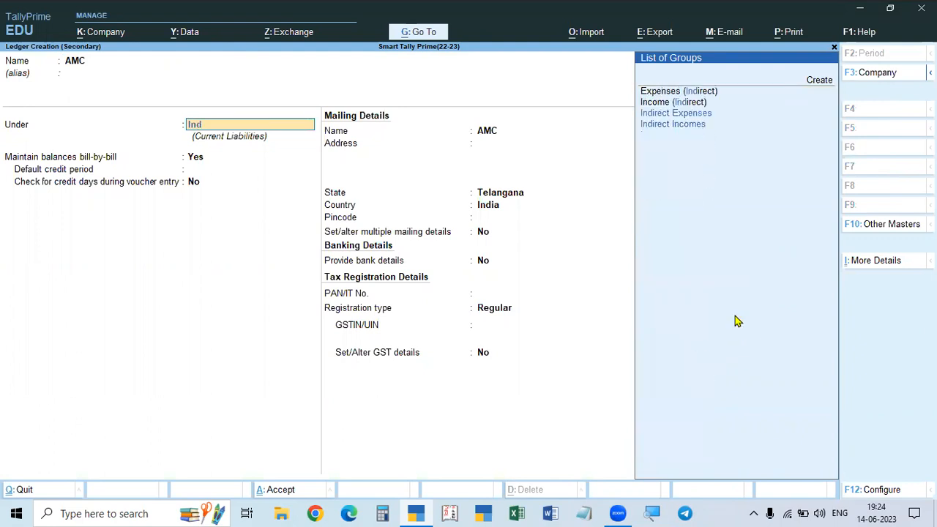
pyautogui.press('Down')
pyautogui.press('Return')
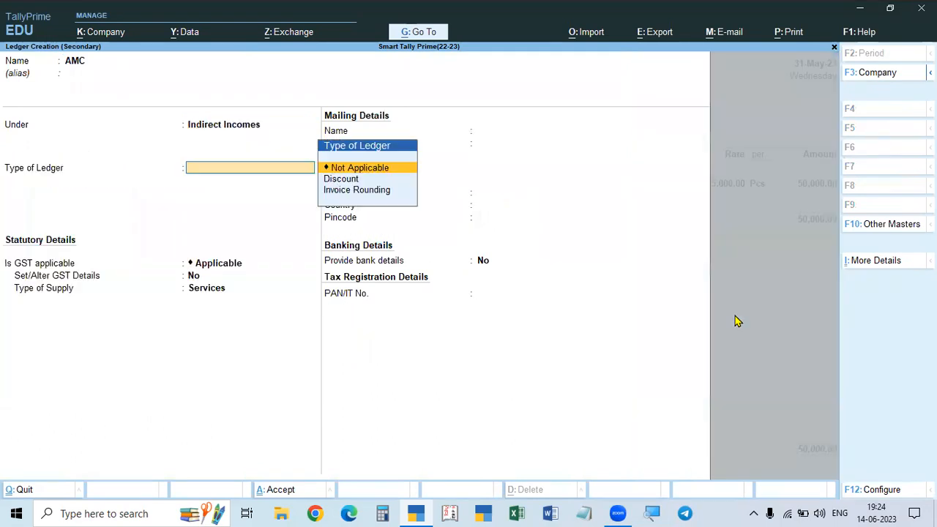
pyautogui.press('Return')
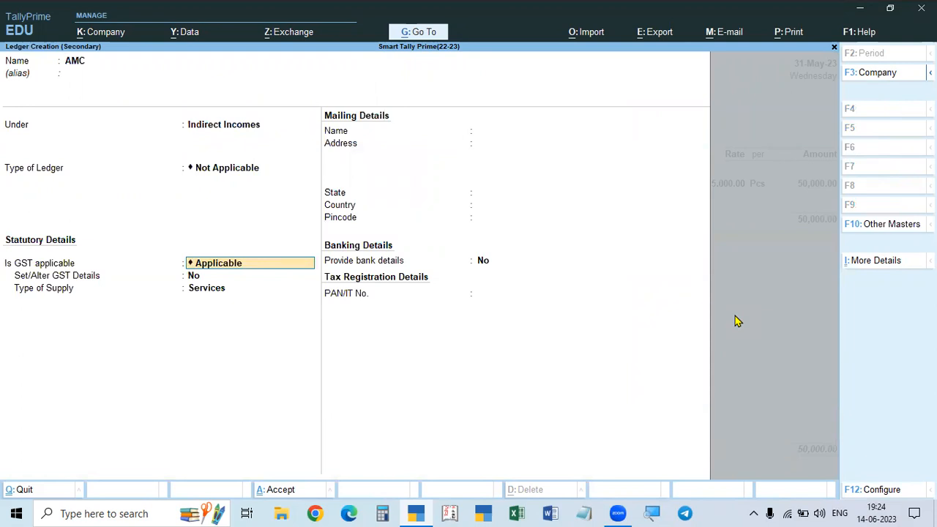
# Keep GST applicable for AMC, leave its GST details form unfilled, keep the supply type Services, and save the ledger.
pyautogui.press('Return')
pyautogui.write('y')
pyautogui.press('Return')
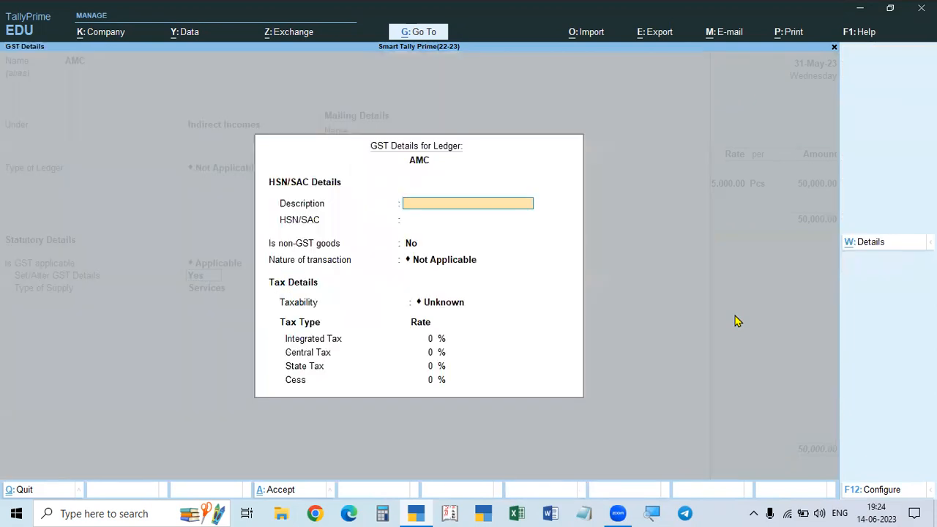
pyautogui.press('Escape')
pyautogui.press('y')
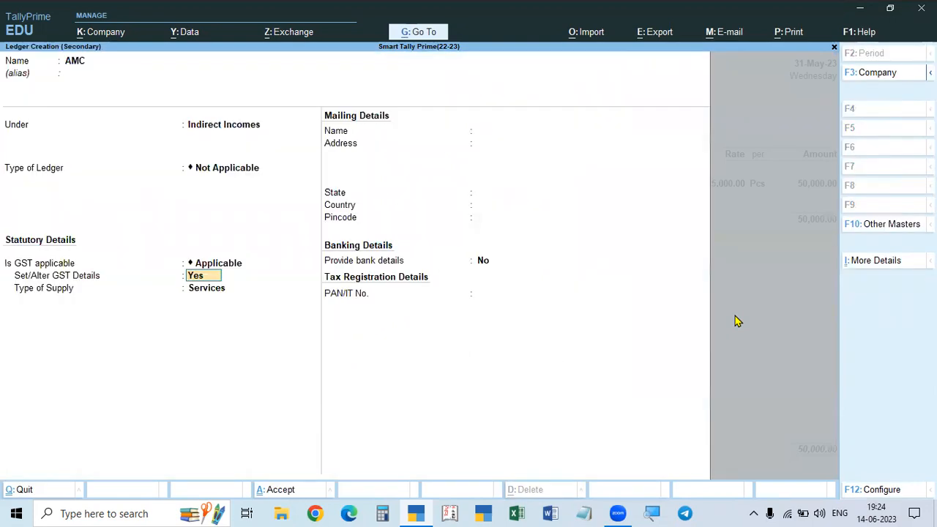
pyautogui.press('Return')
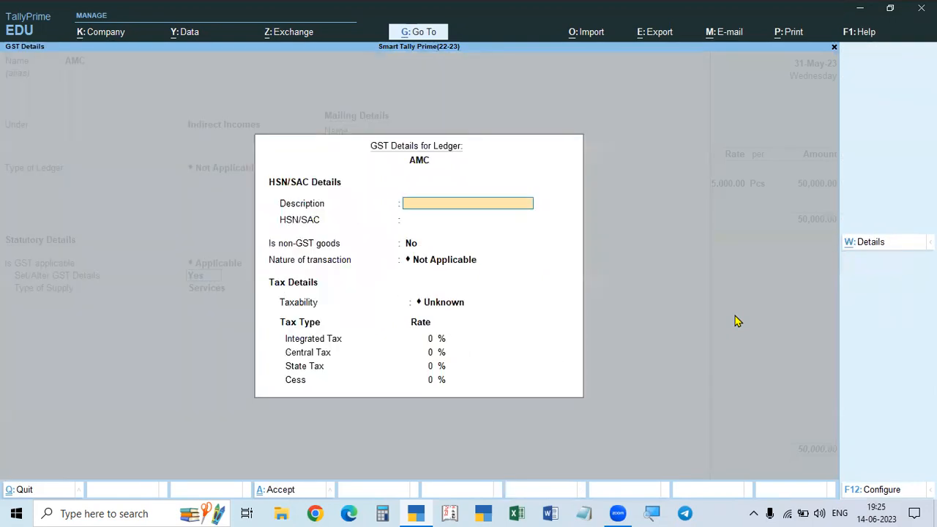
pyautogui.press('Escape')
pyautogui.press('y')
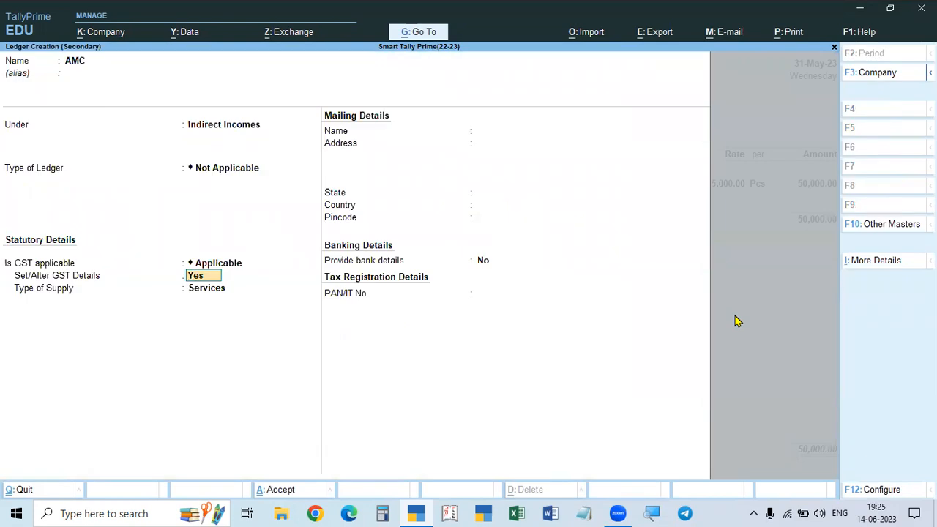
pyautogui.press('Return')
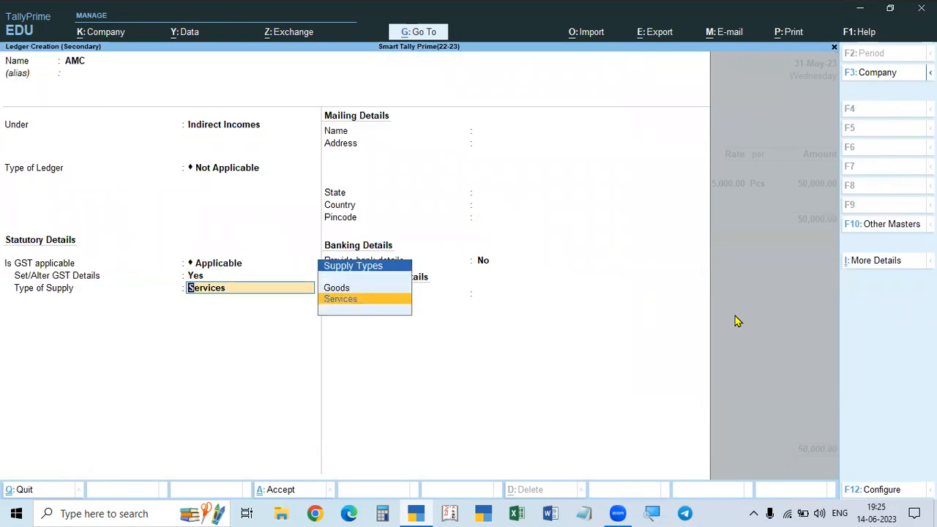
pyautogui.press('Return')
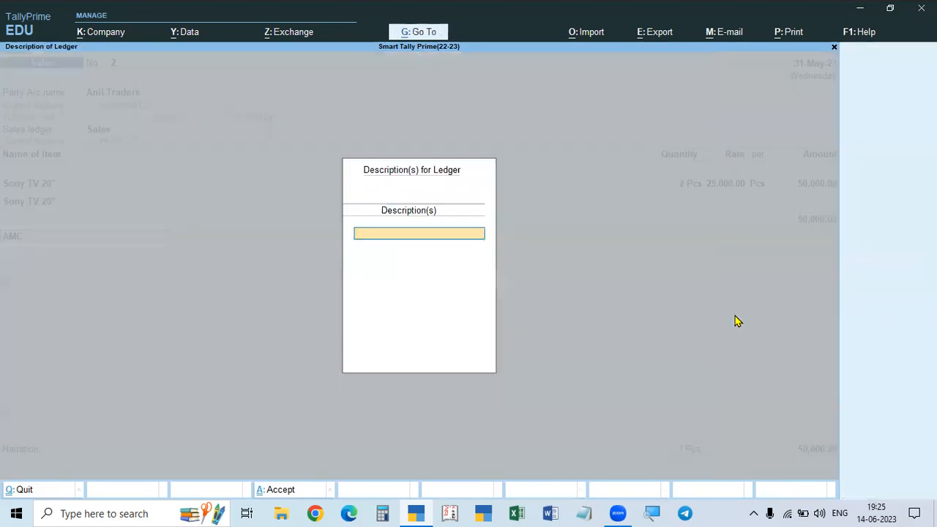
# Enter 5000 as the AMC amount in the invoice, leaving its description and tax classification unfilled.
pyautogui.press('Return')
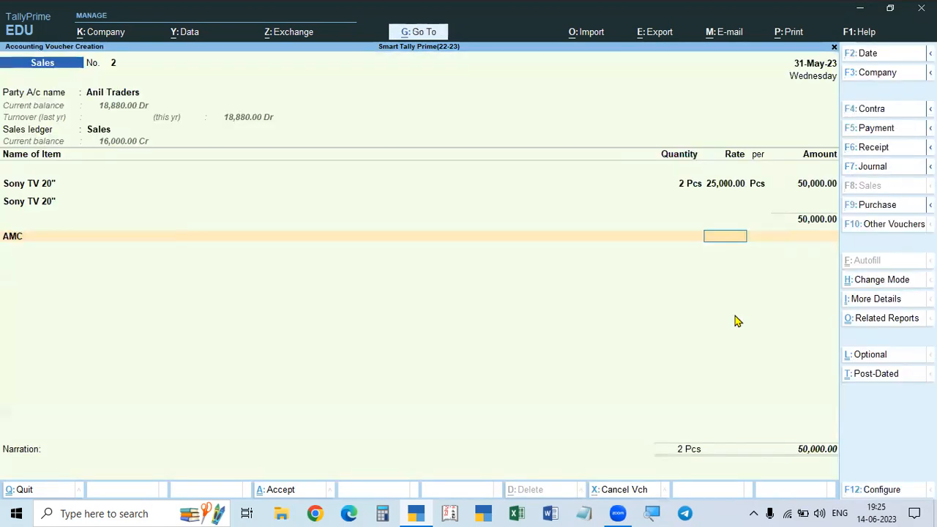
pyautogui.press('Return')
pyautogui.write('5000')
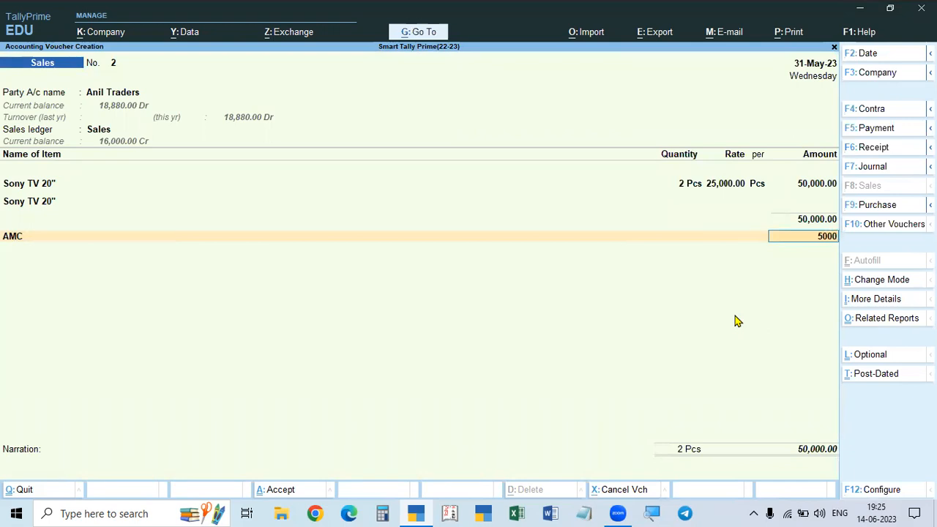
pyautogui.press('Return')
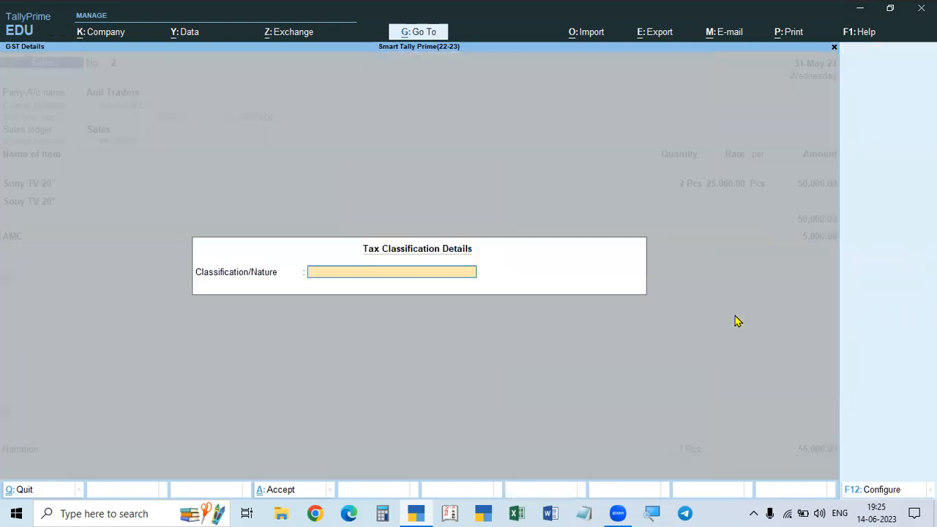
pyautogui.press('Return')
# Add the Cgst and Sgst ledgers below the AMC line with their automatically calculated amounts.
pyautogui.write('cgst')
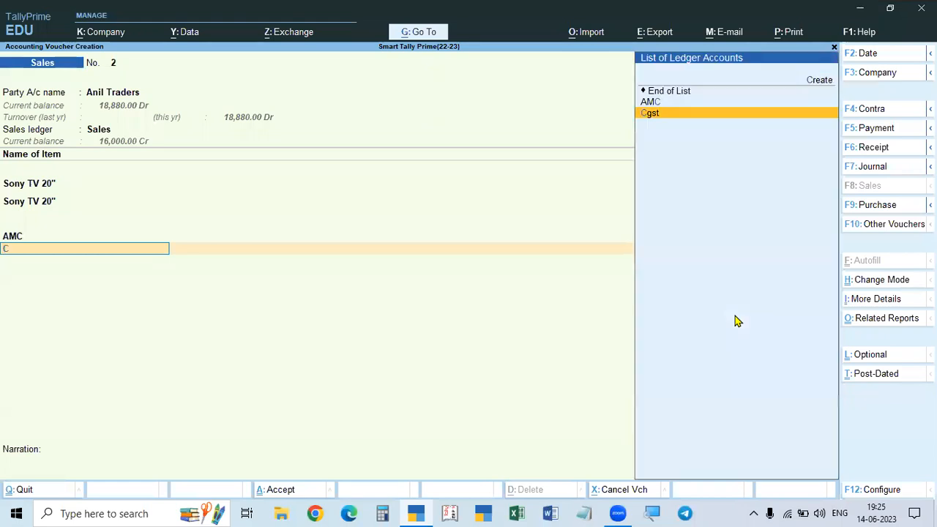
pyautogui.press('Return')
pyautogui.press('Return')
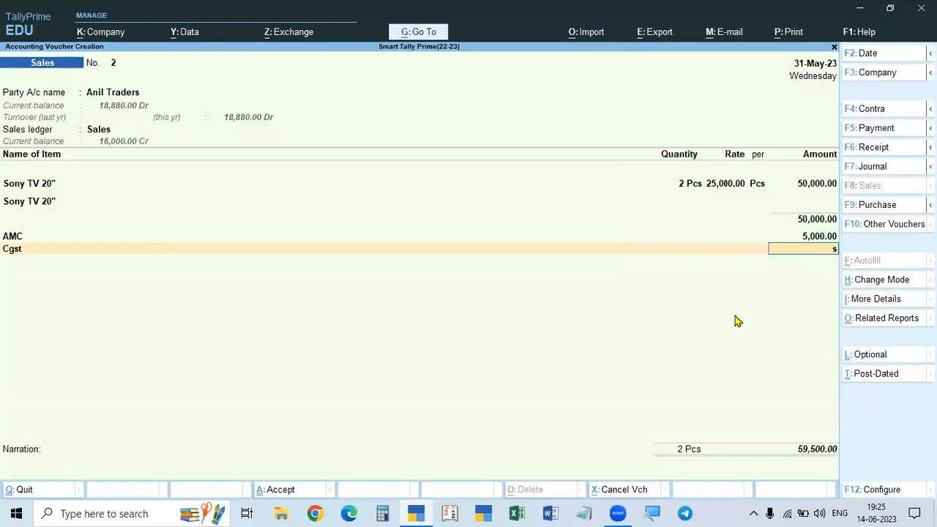
pyautogui.press('BackSpace')
pyautogui.press('Return')
pyautogui.press('Return')
pyautogui.press('Return')
pyautogui.write('sgst')
pyautogui.press('Return')
pyautogui.press('Return')
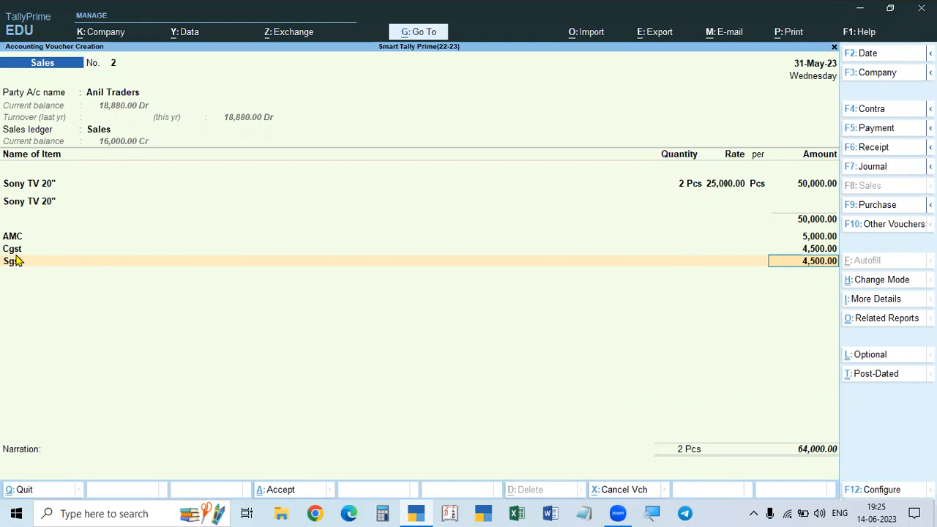
# Clear the AMC amount, then discard the unsaved sales voucher and return to the Gateway of Tally.
pyautogui.click(822, 237)
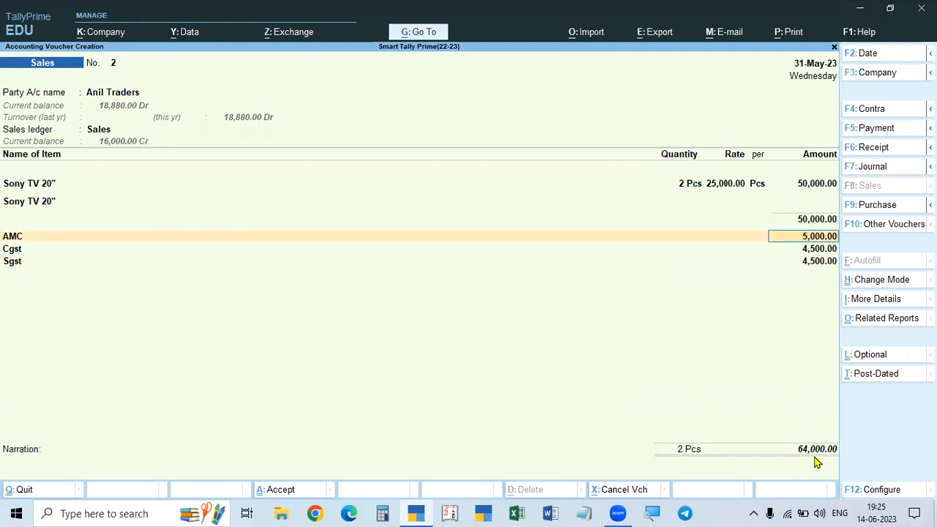
pyautogui.press('BackSpace')
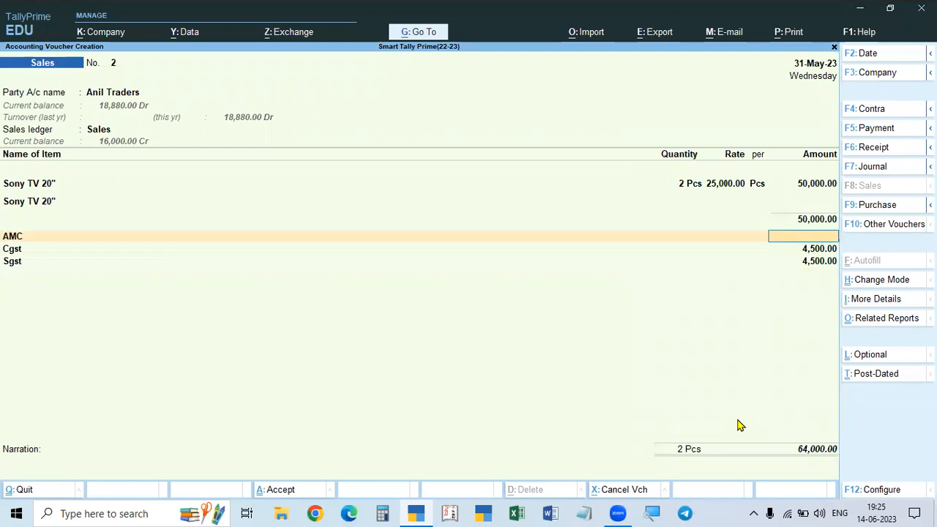
pyautogui.press('Escape')
pyautogui.press('Escape')
pyautogui.press('Escape')
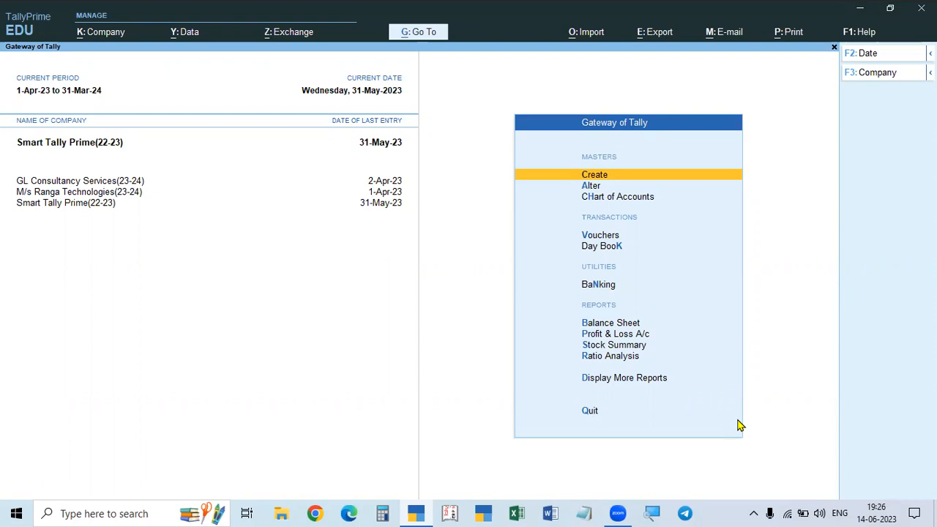
pyautogui.press('Escape')
pyautogui.press('Escape')
pyautogui.press('Escape')
pyautogui.press('Escape')
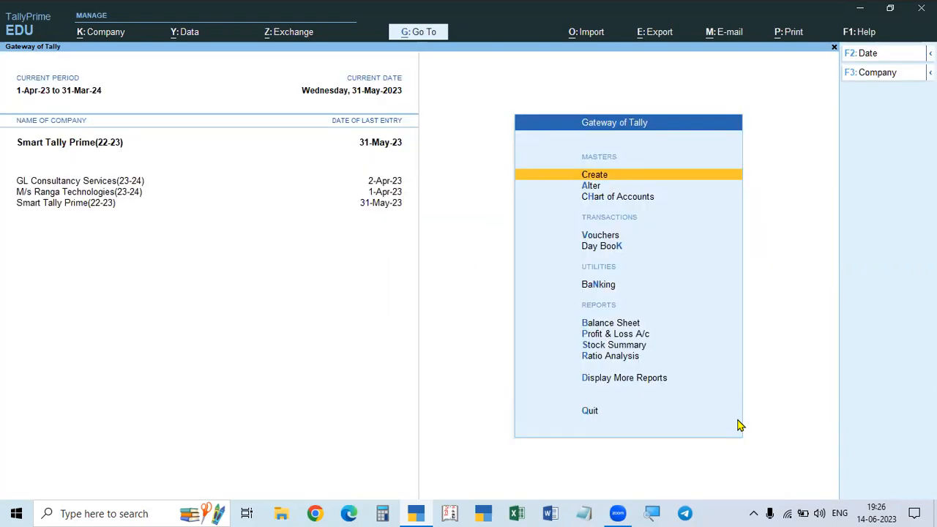